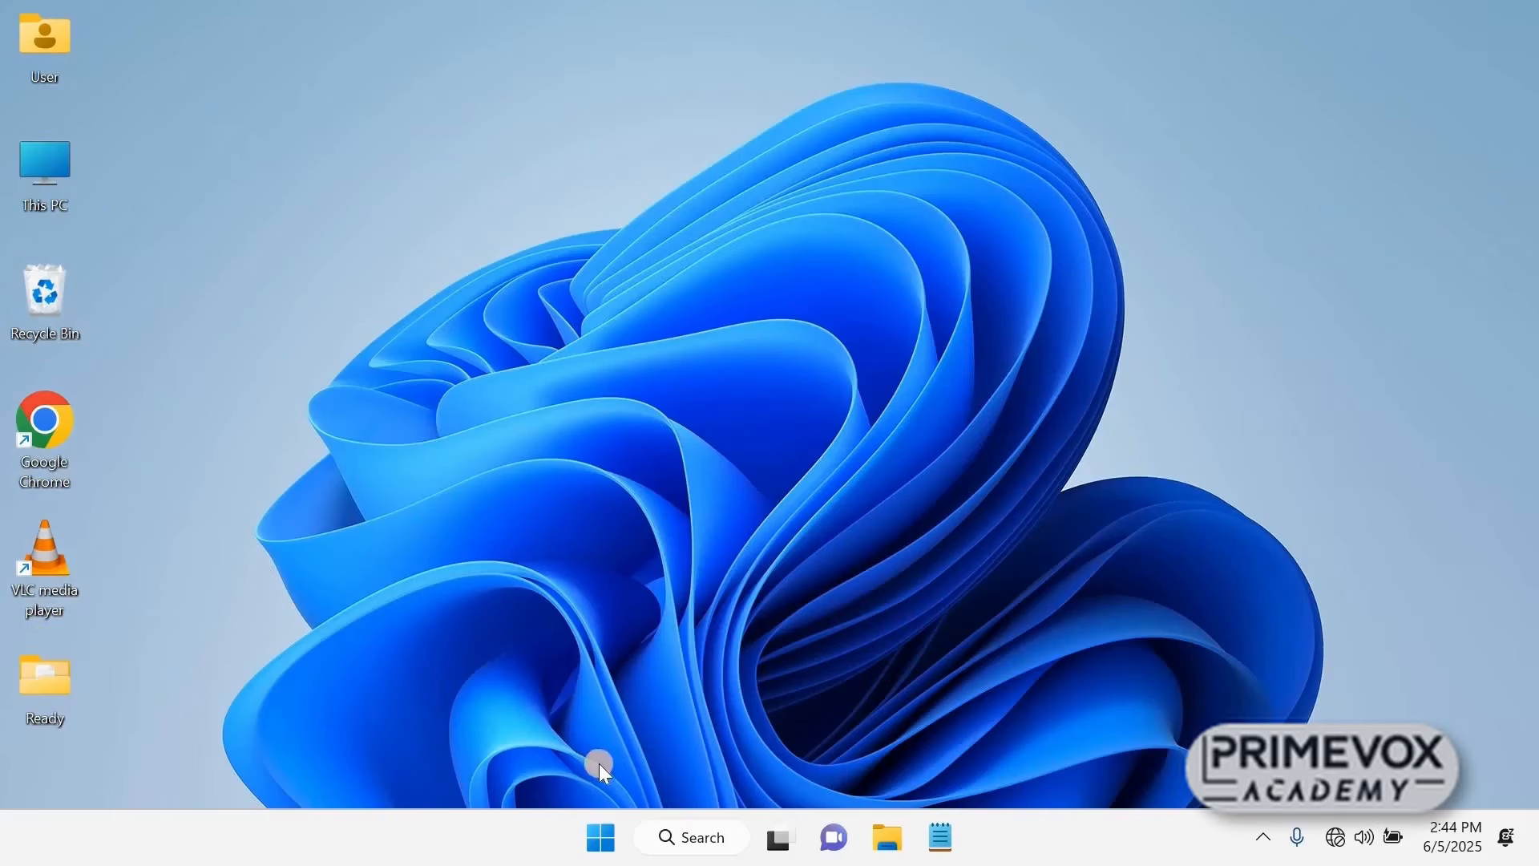
Launch Word from the full list of installed apps
left_click(600, 838)
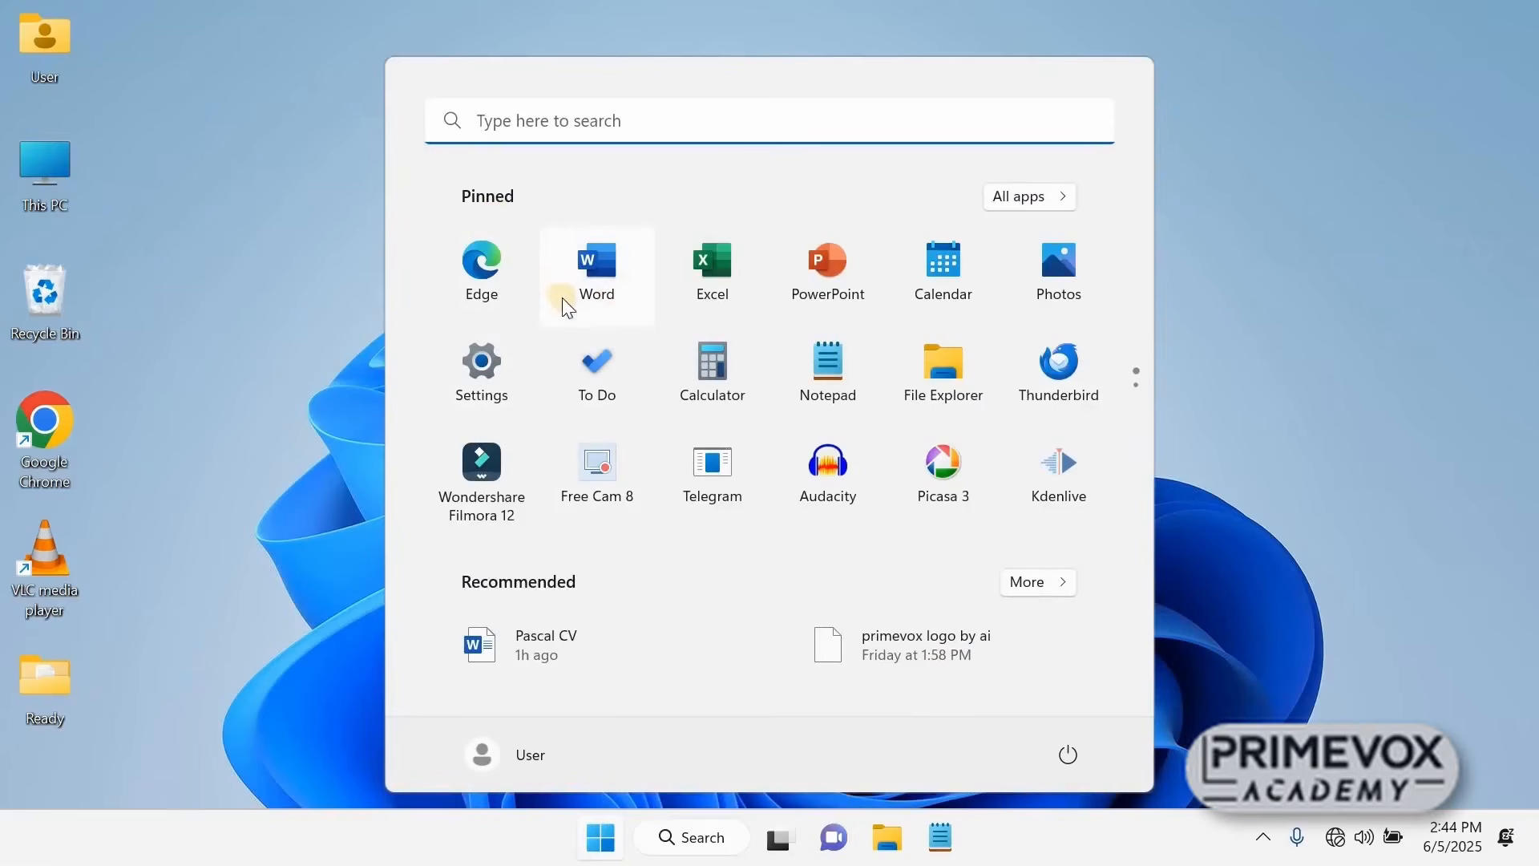
left_click(1014, 201)
scroll(670, 408, "down", 15)
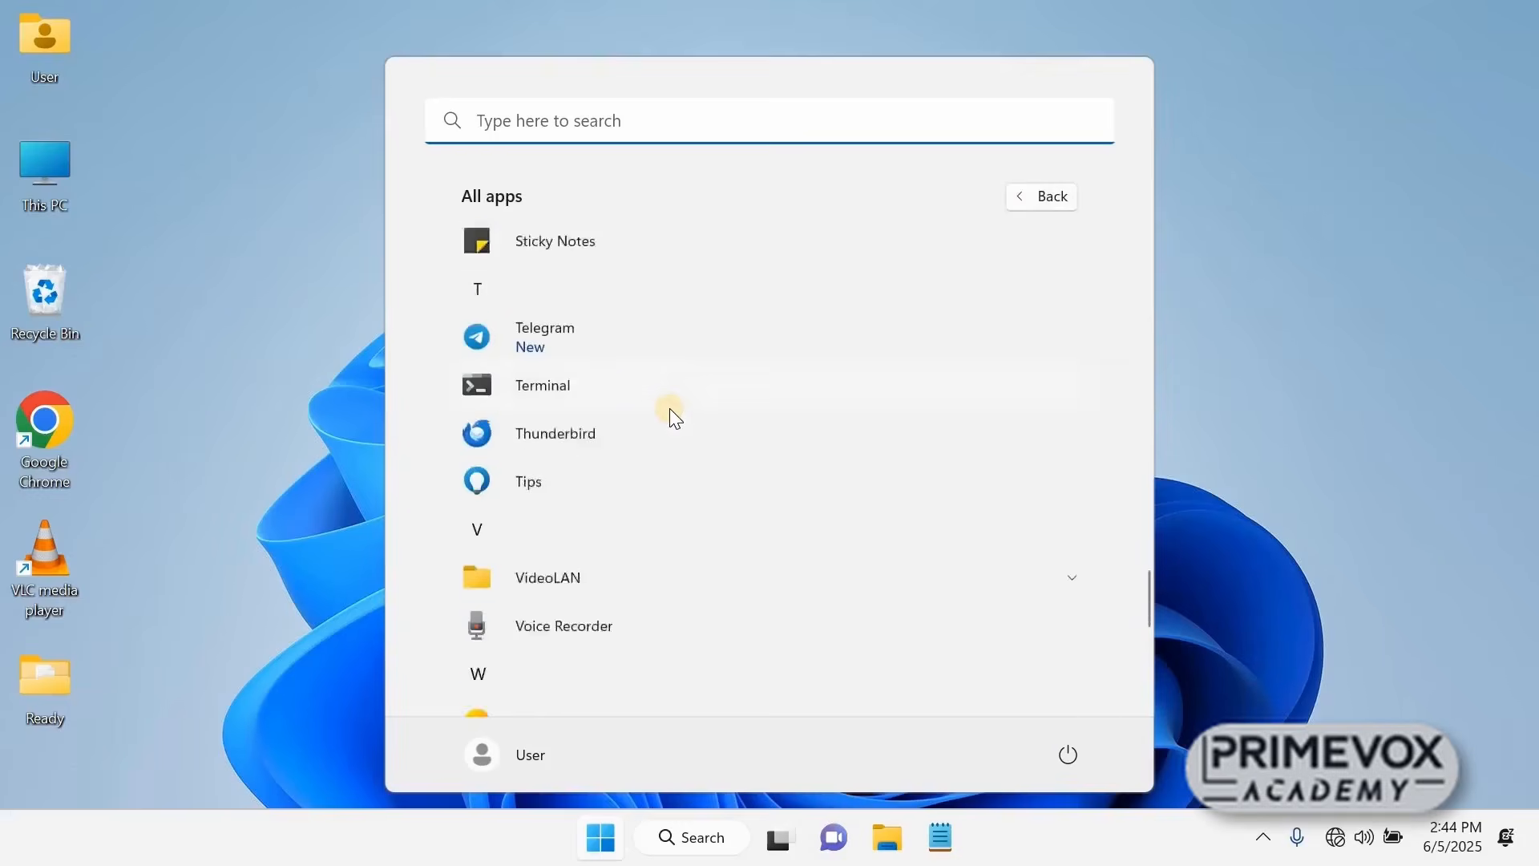
scroll(670, 407, "down", 5)
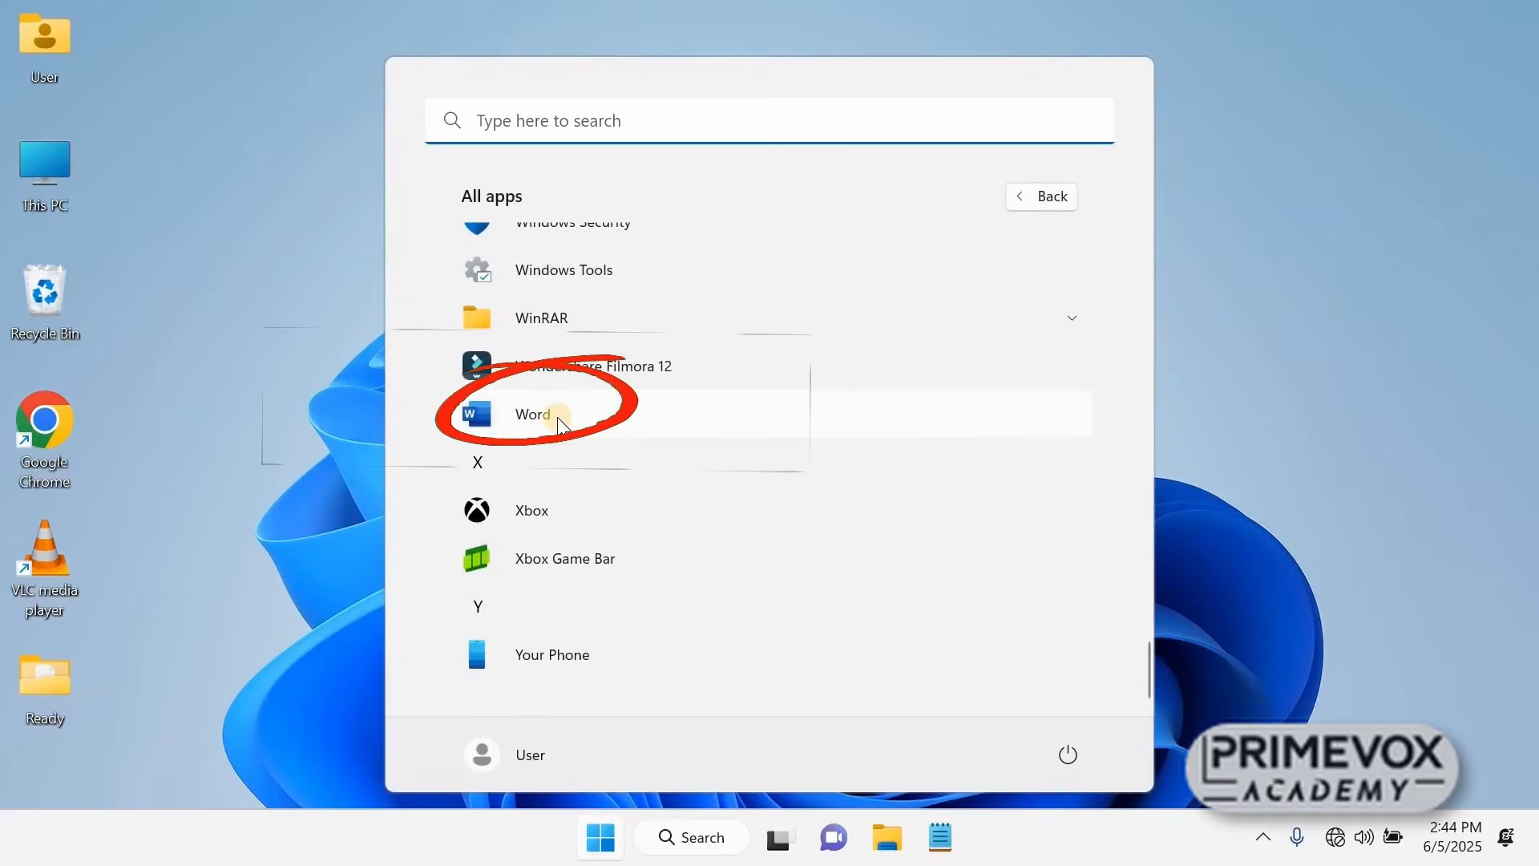
left_click(556, 417)
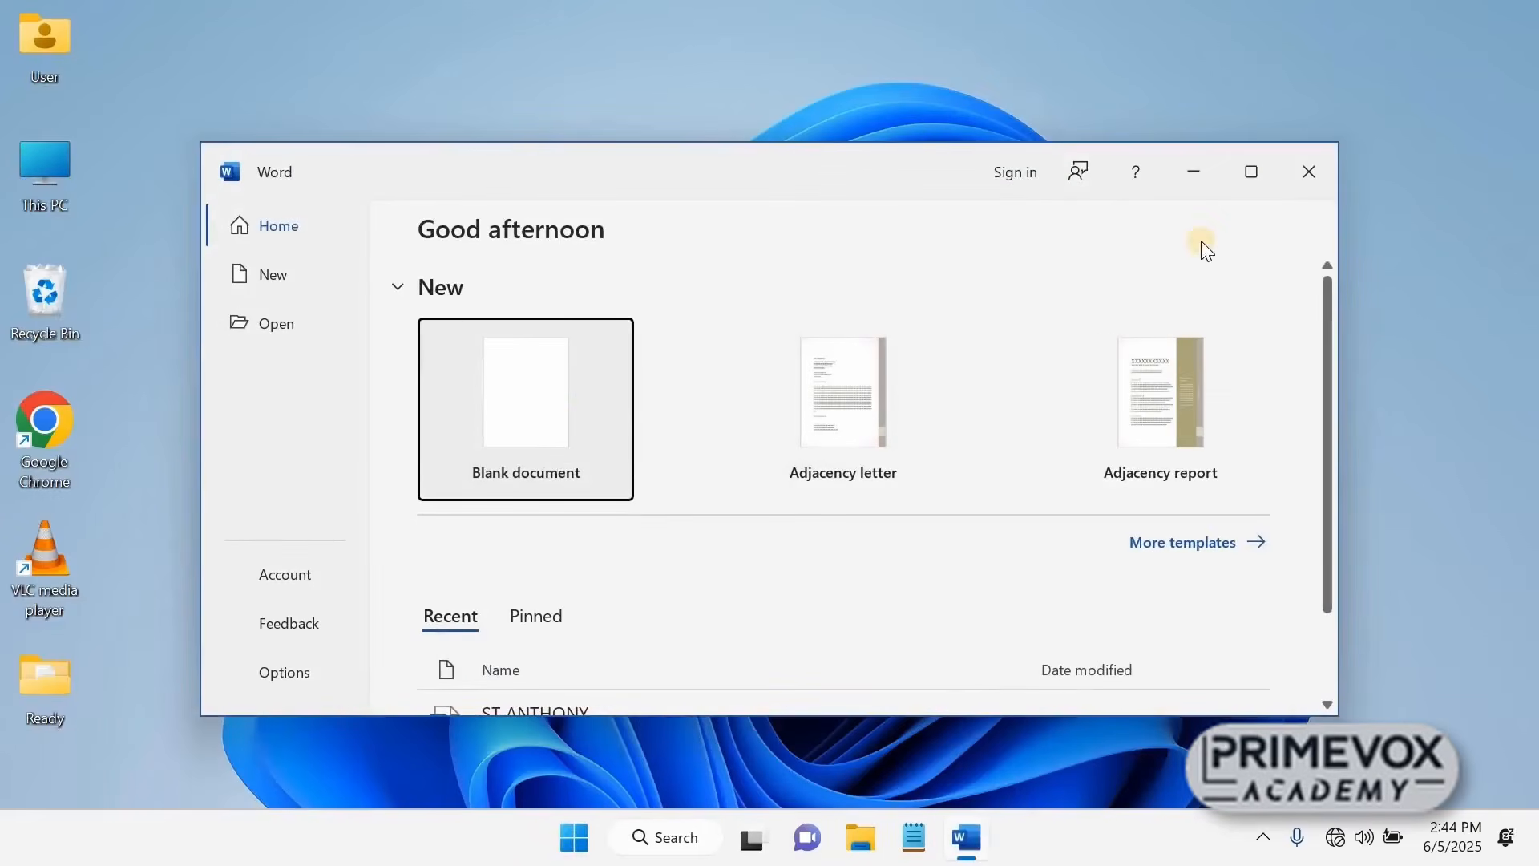
Maximize the Word window and create a new blank document
left_click(1255, 176)
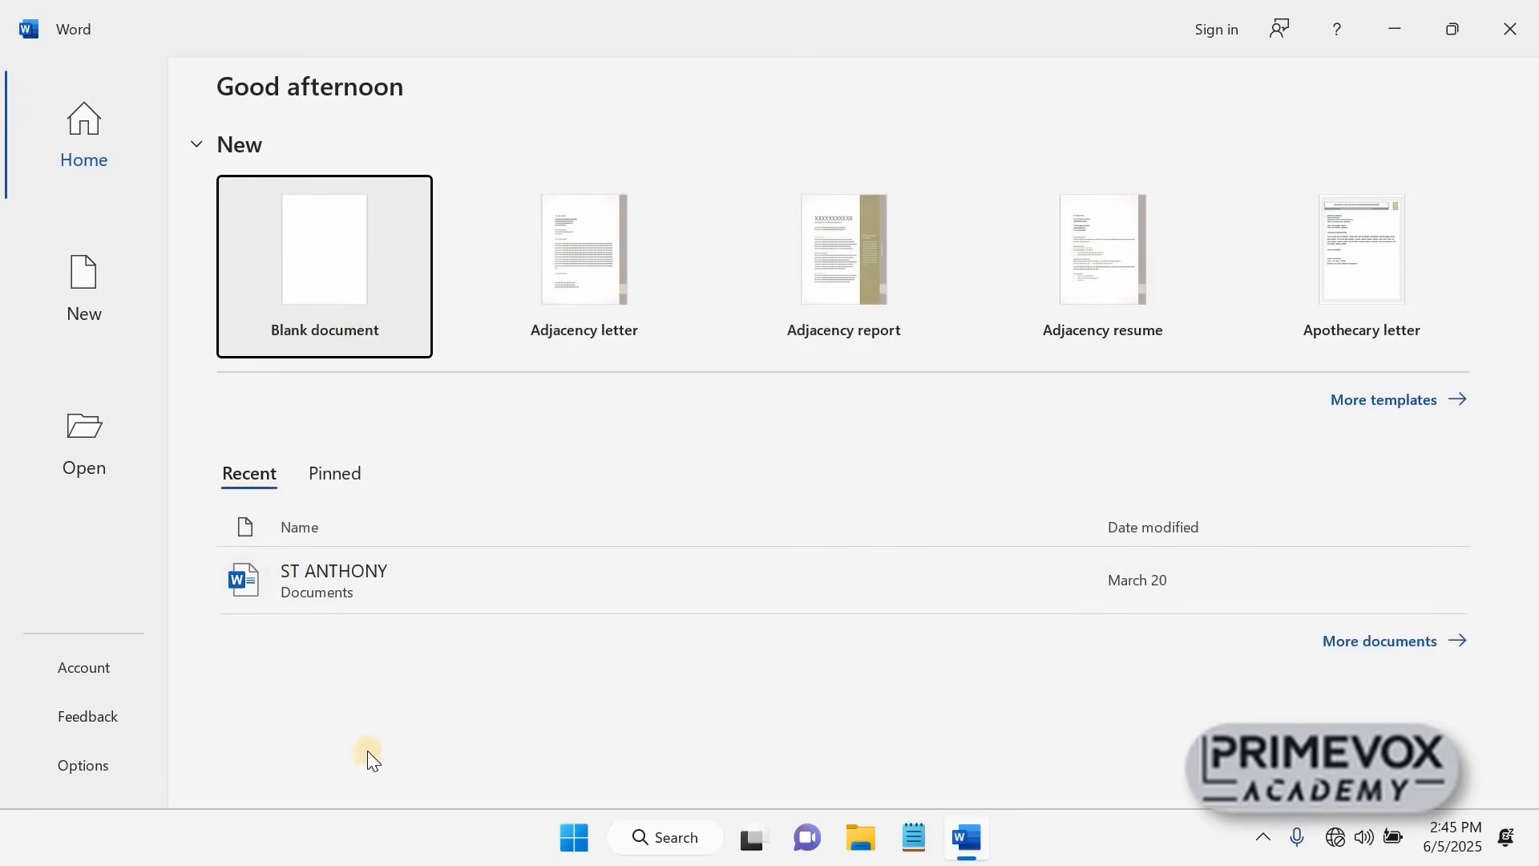
left_click(369, 287)
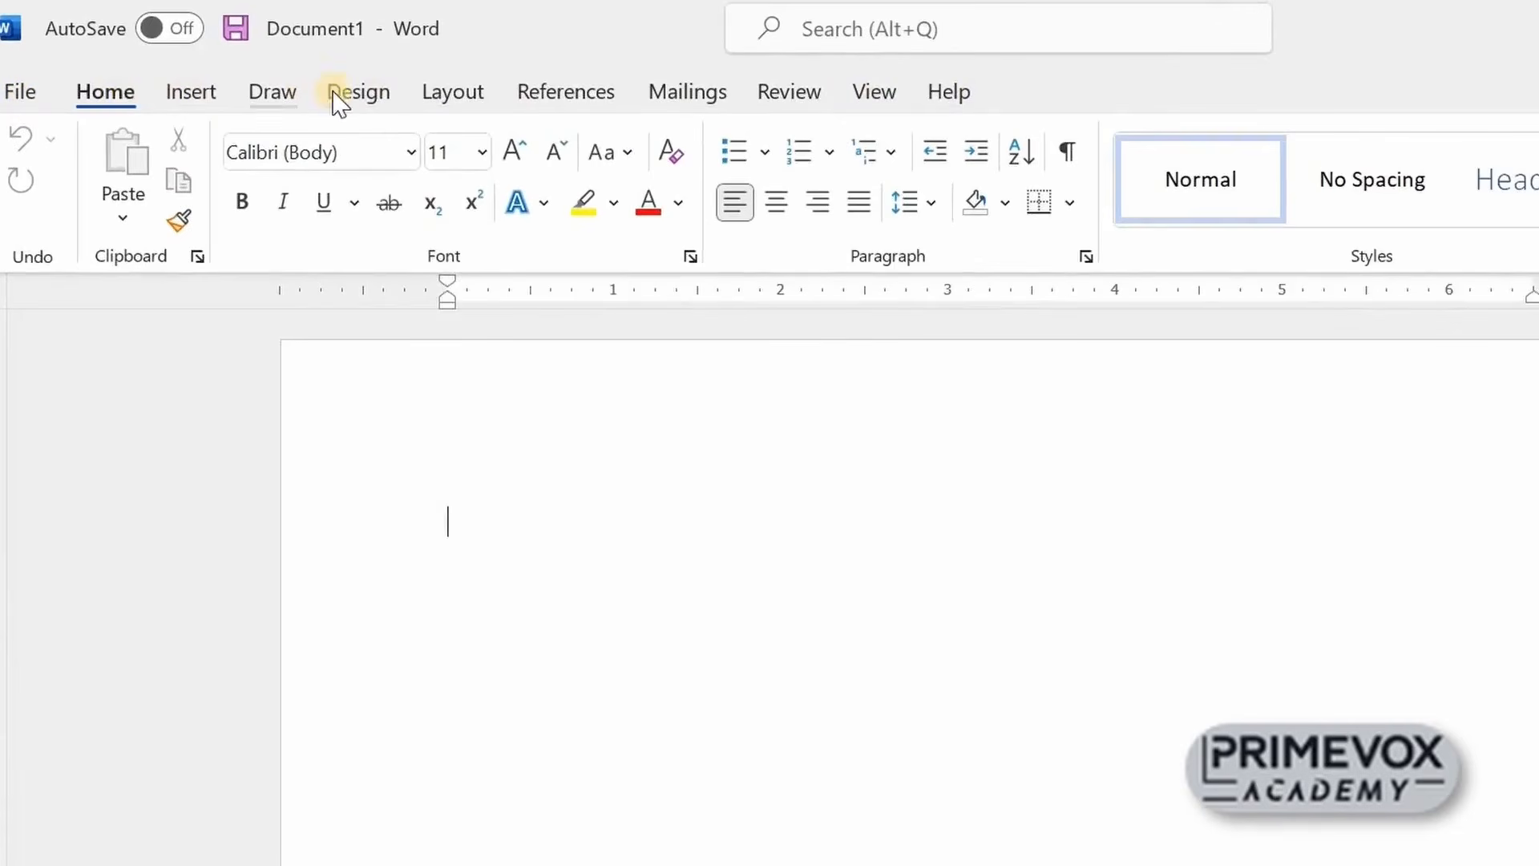
left_click(273, 92)
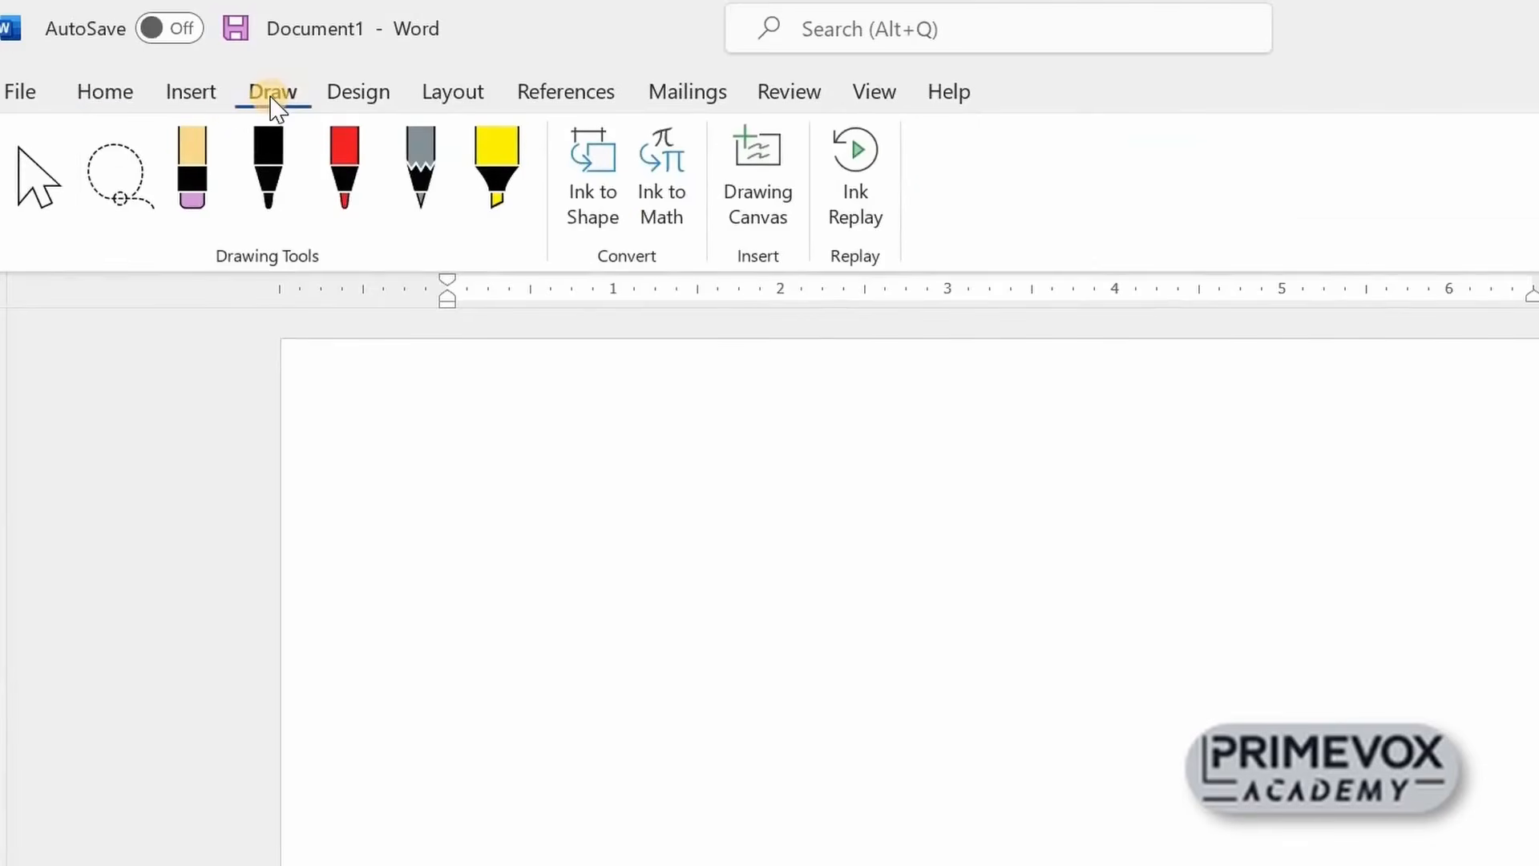
left_click(121, 104)
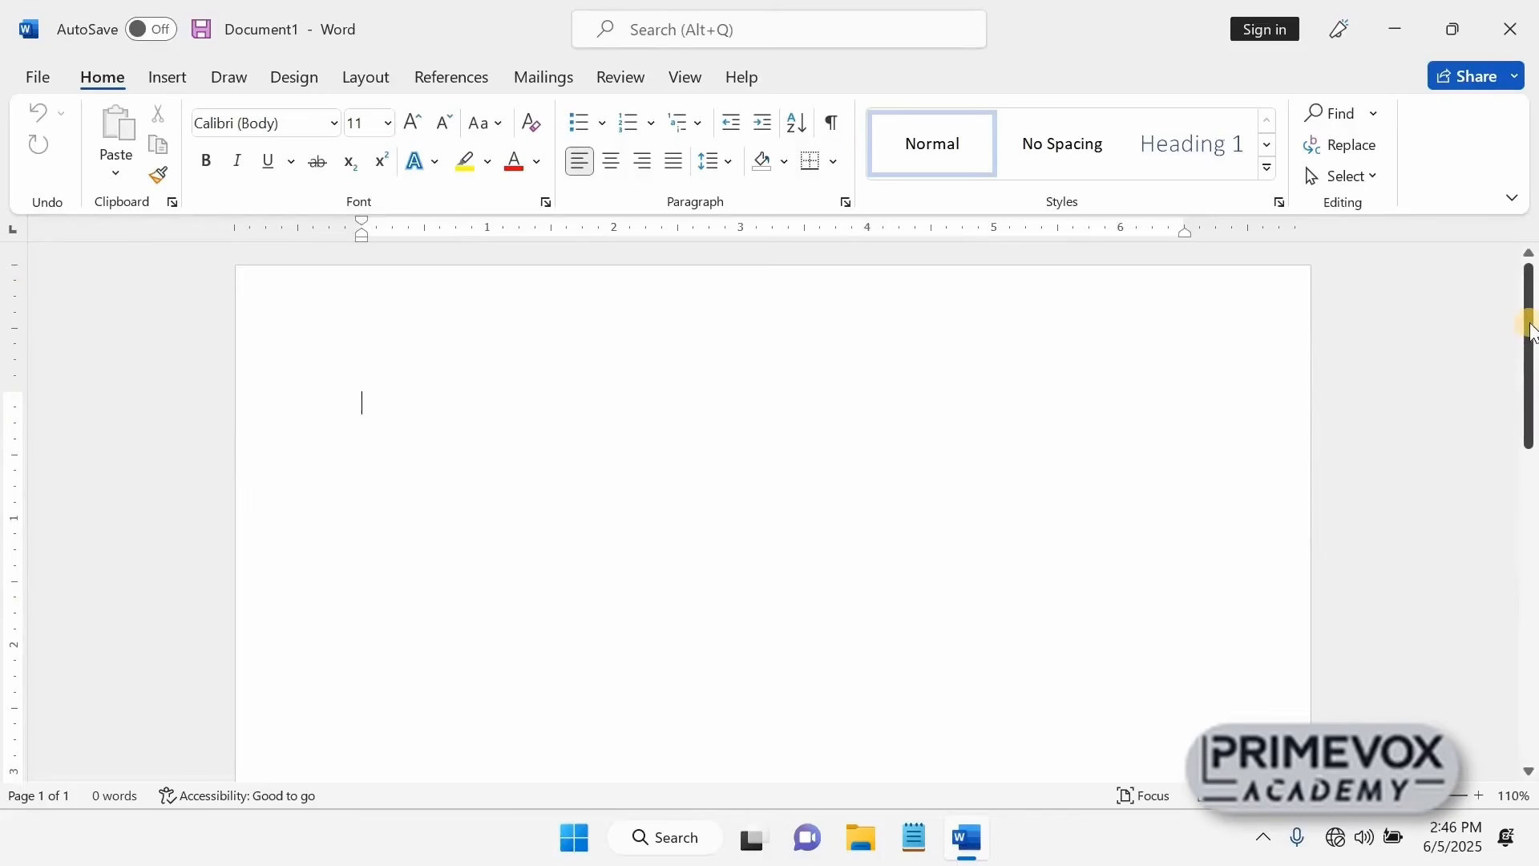
left_click_drag(1532, 329, 1529, 252)
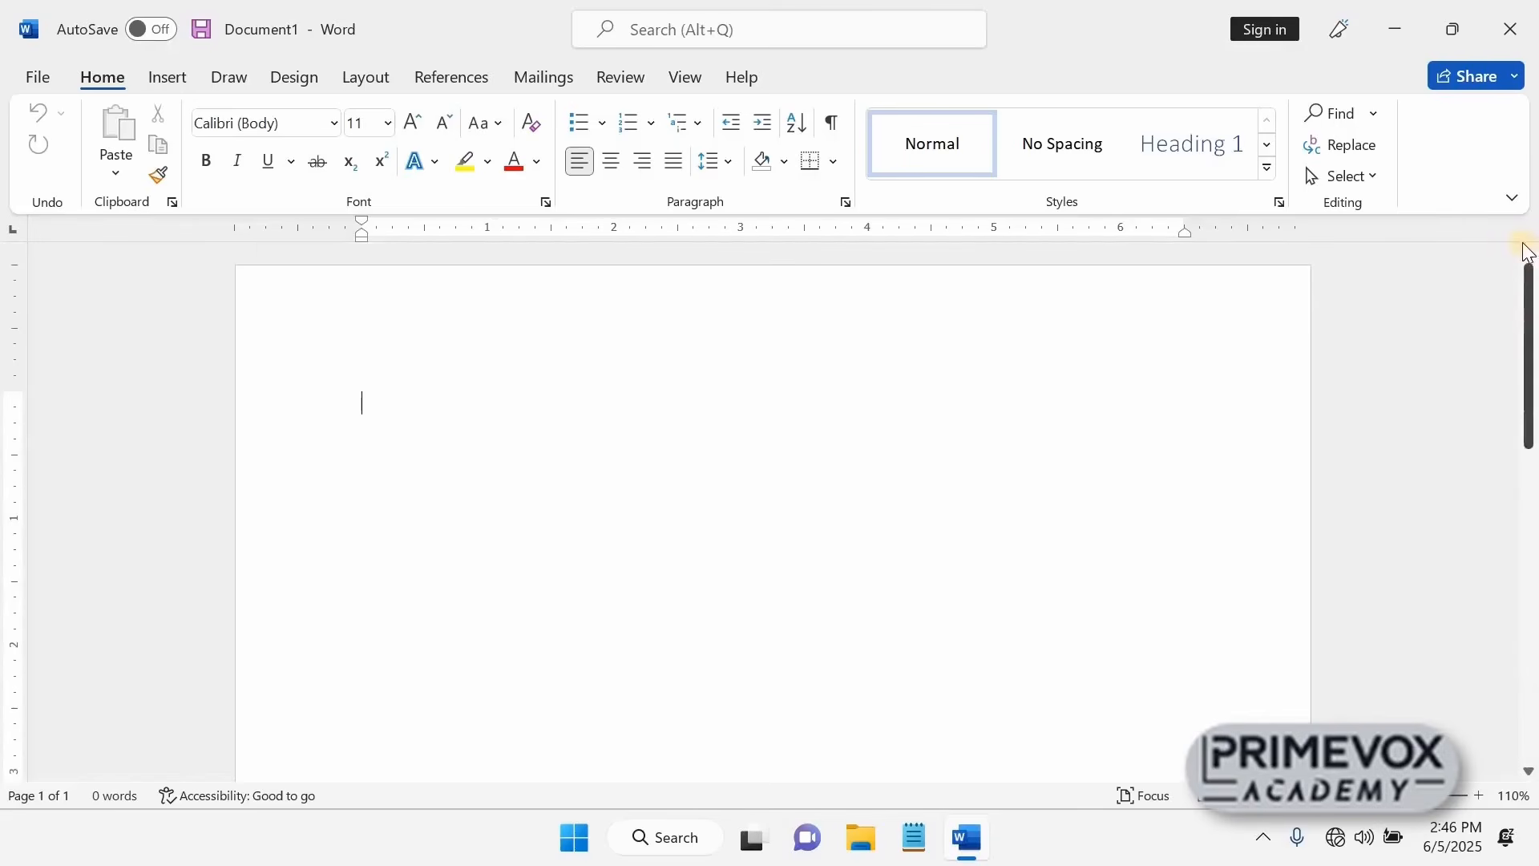
left_click(1530, 773)
left_click_drag(1530, 774, 1532, 757)
left_click_drag(1528, 532, 1528, 405)
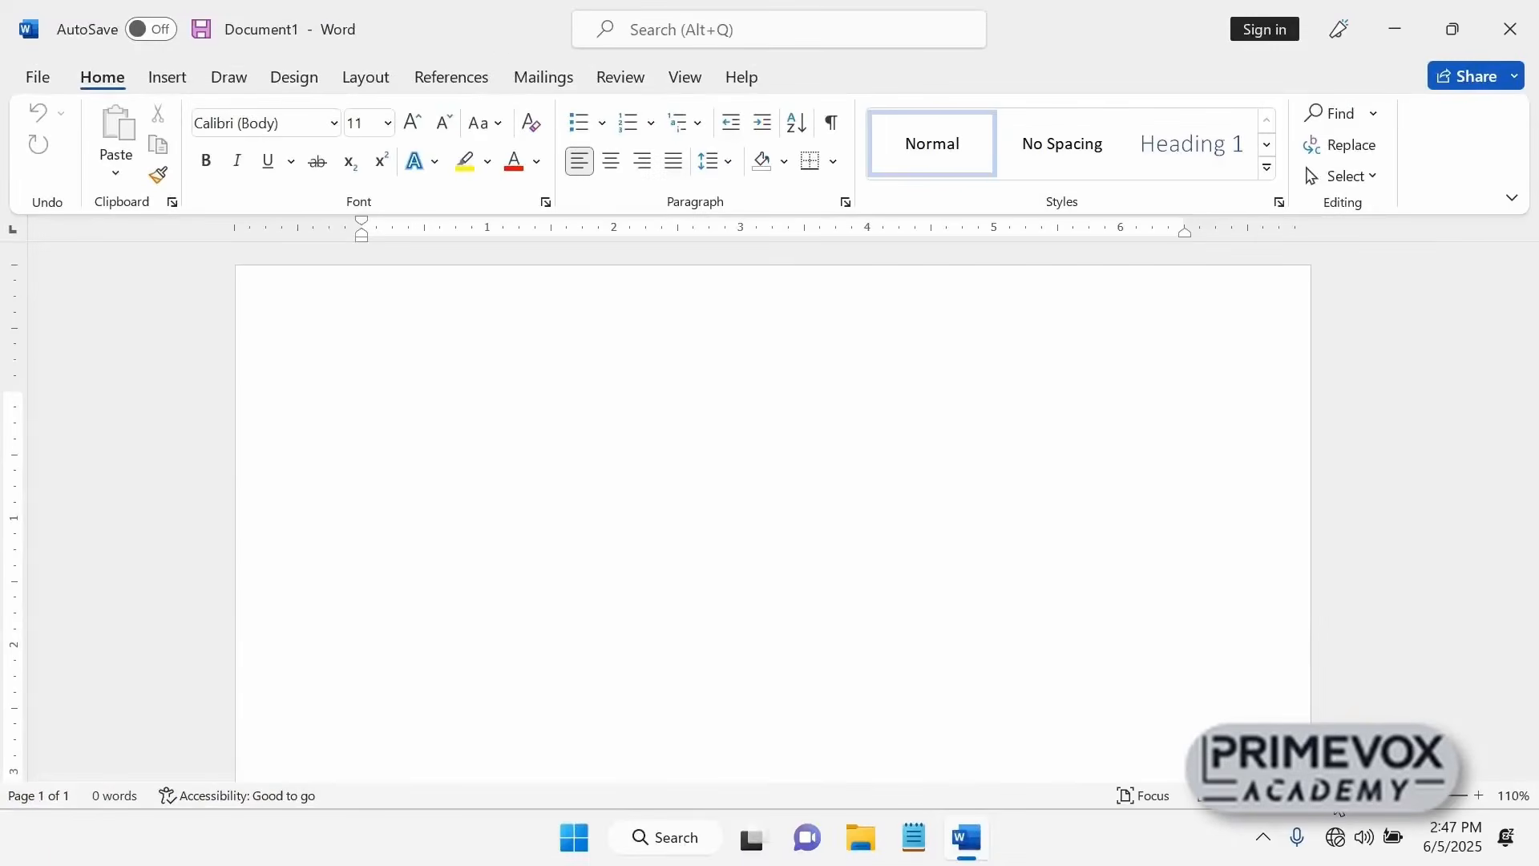
Zoom the blank page out to 70%, in to 120%, and finally set the zoom to 100%
scroll(1338, 811, "down", 4)
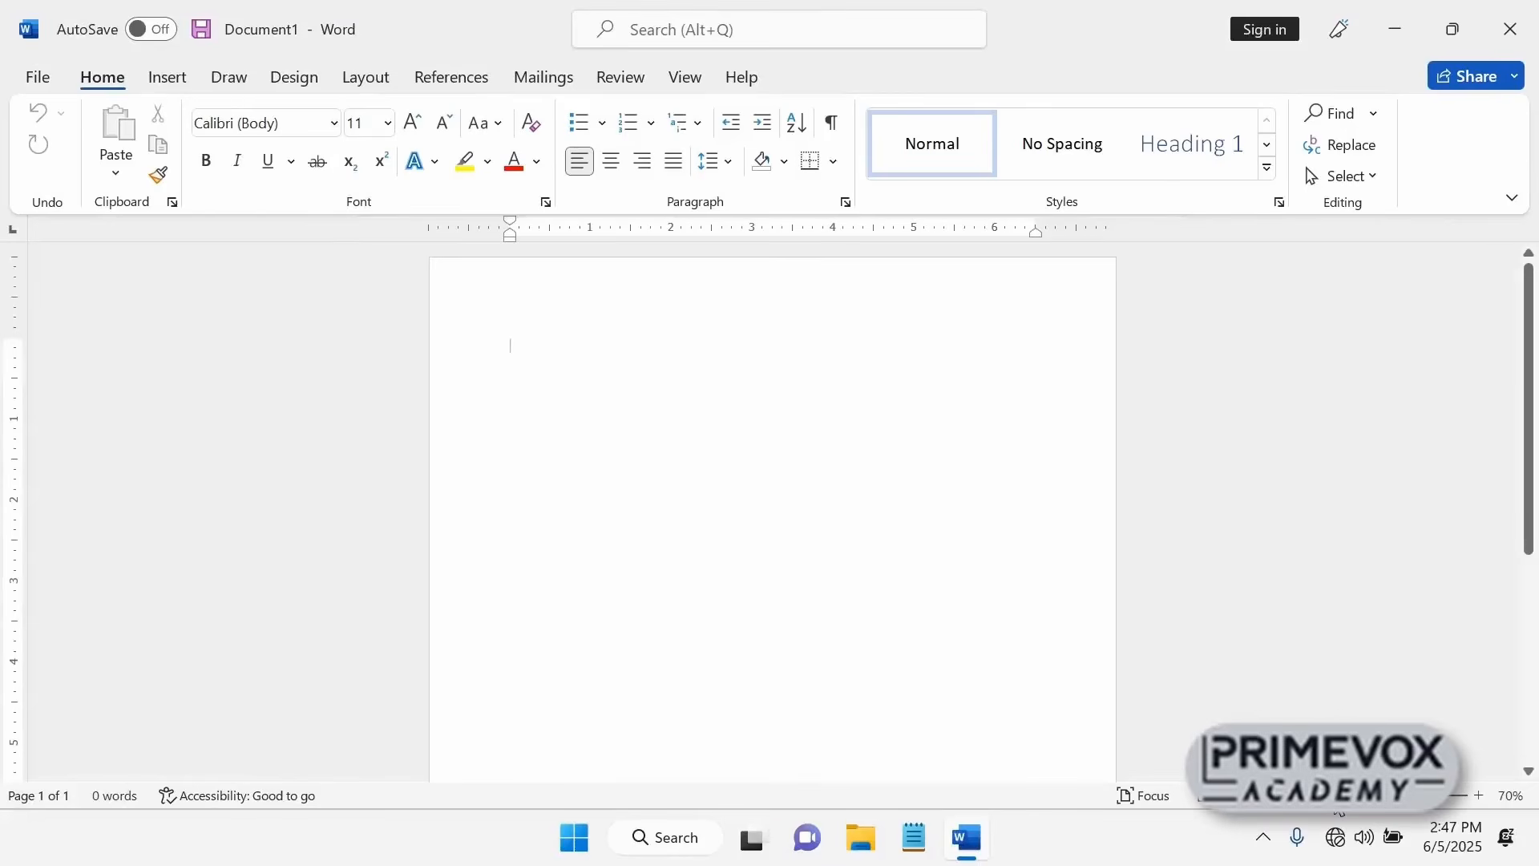
left_click(1477, 793)
left_click(1477, 793)
left_click(1477, 793)
left_click(1477, 793)
left_click(1477, 792)
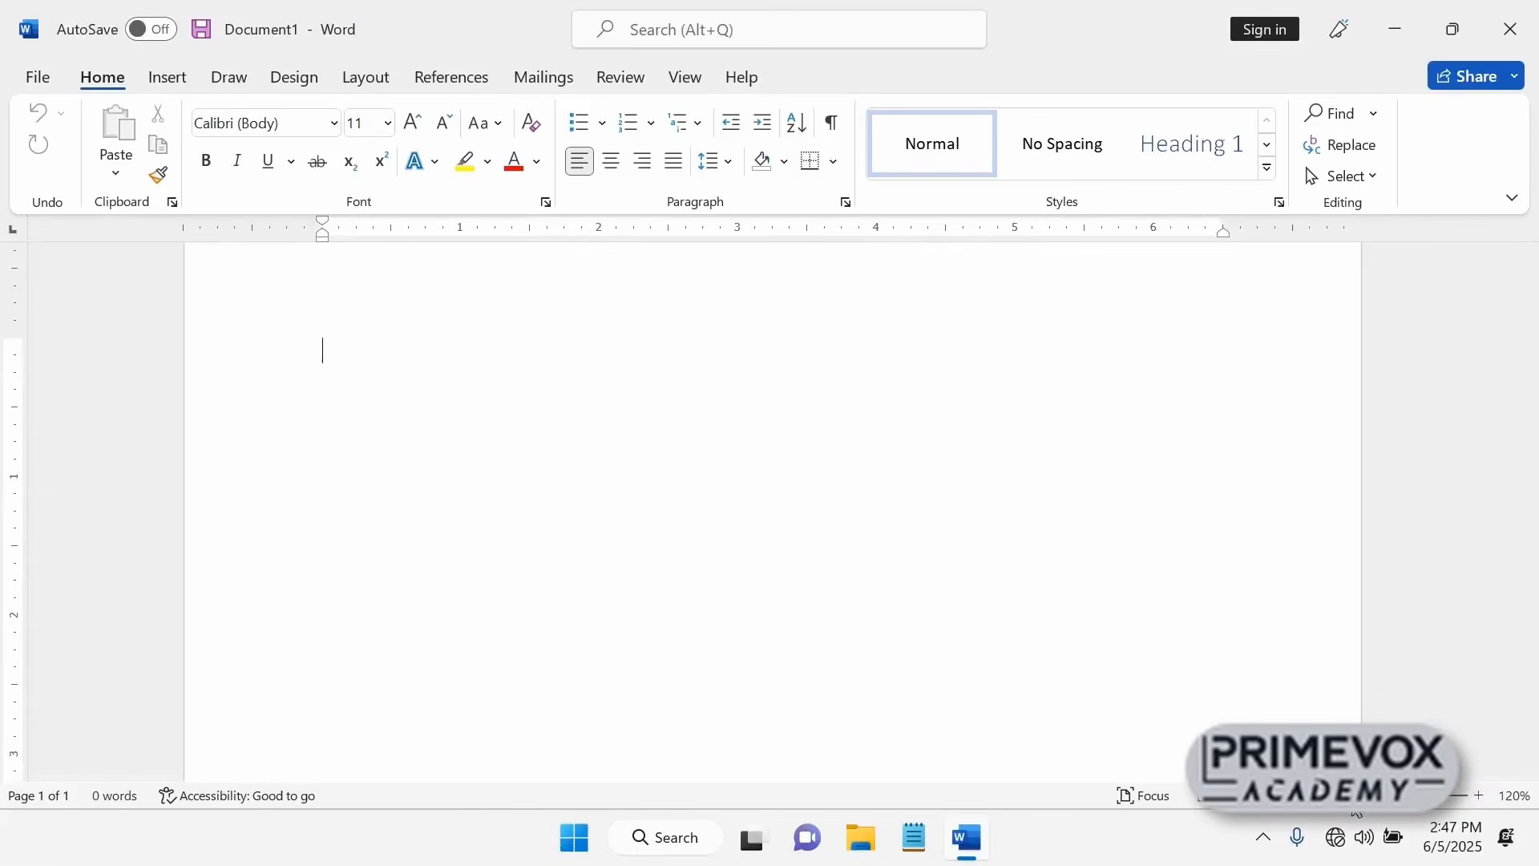
scroll(1351, 813, "down", 1)
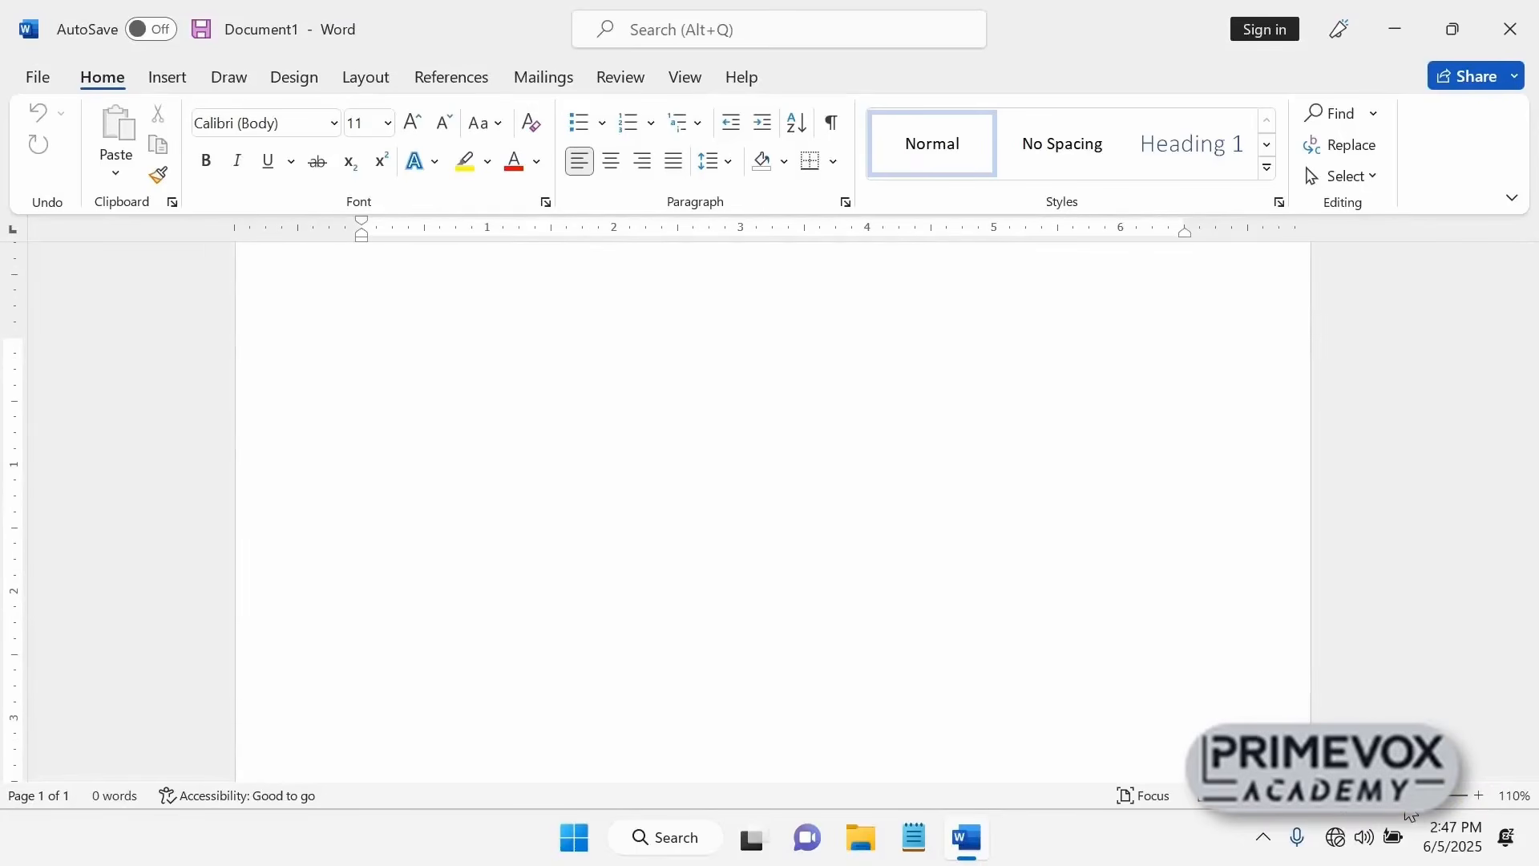
scroll(1340, 813, "down", 1)
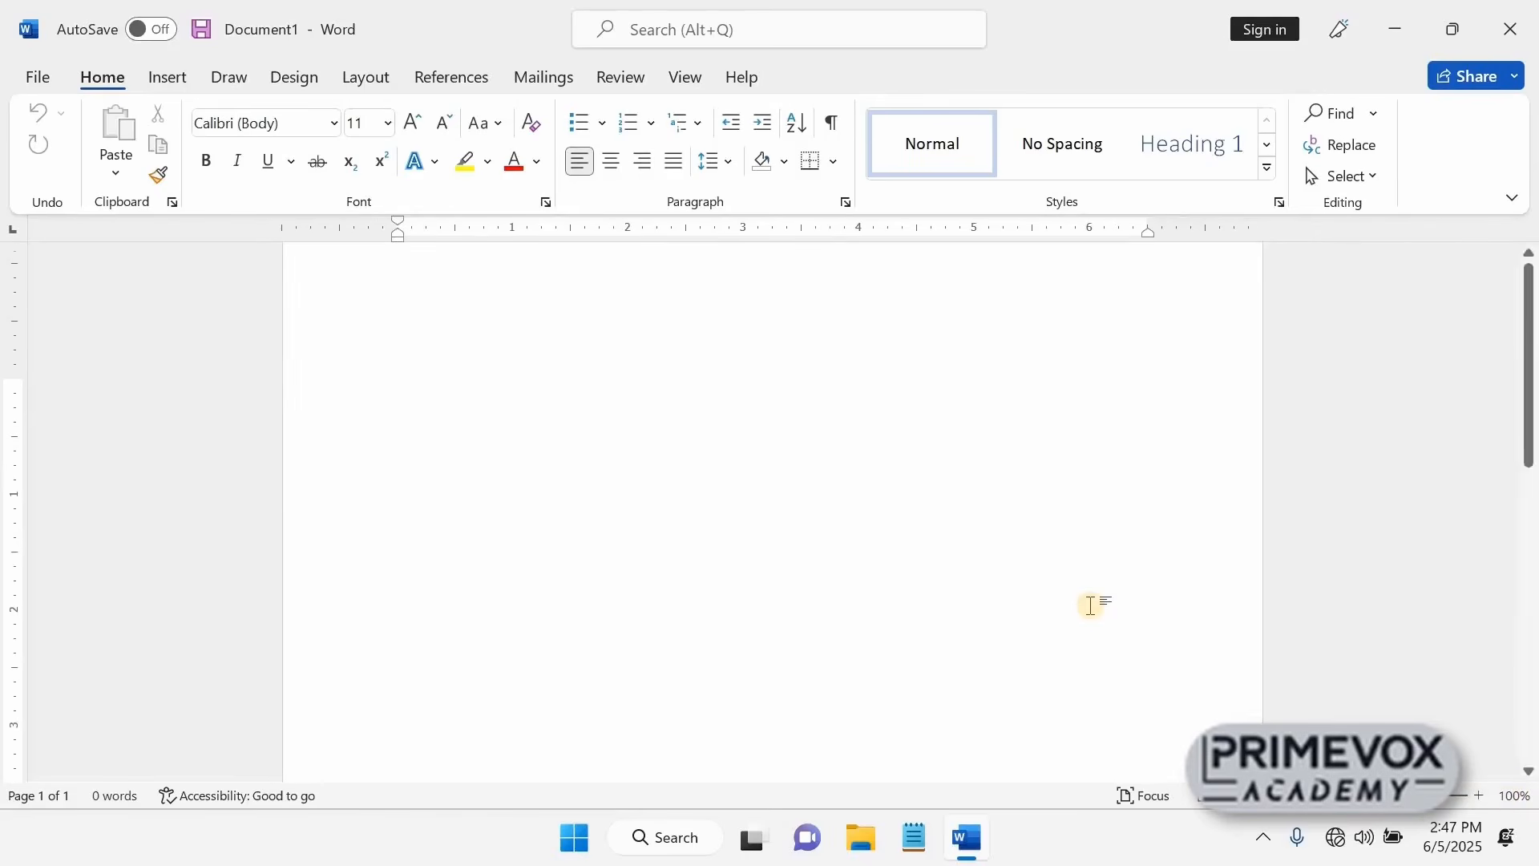
scroll(1090, 602, "up", 1)
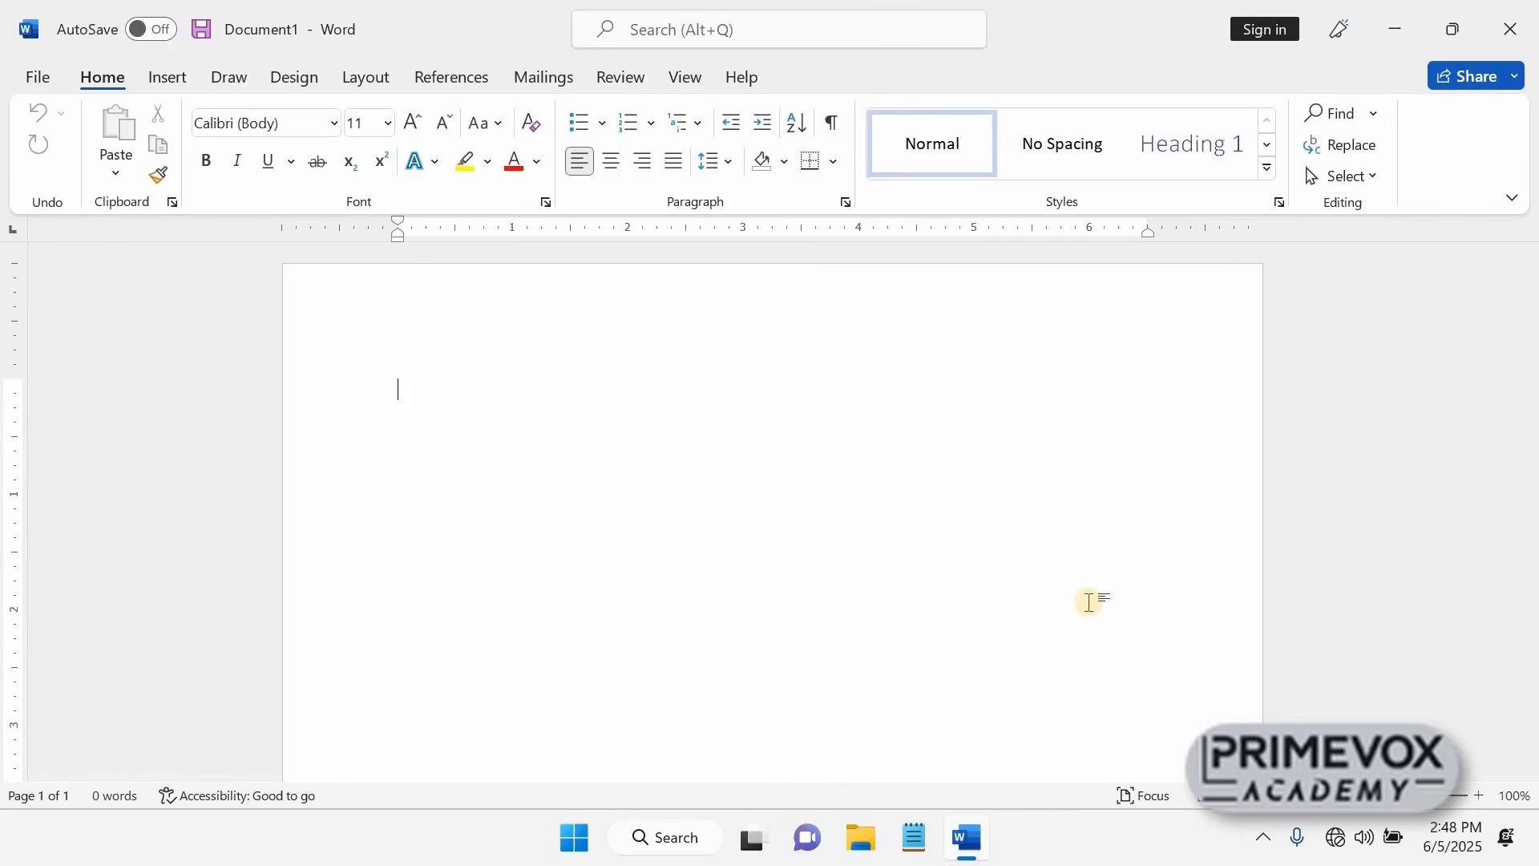
Enter the practice text "Asdf Abcd ABCD Abcd" on the first line of the document
type("asdf")
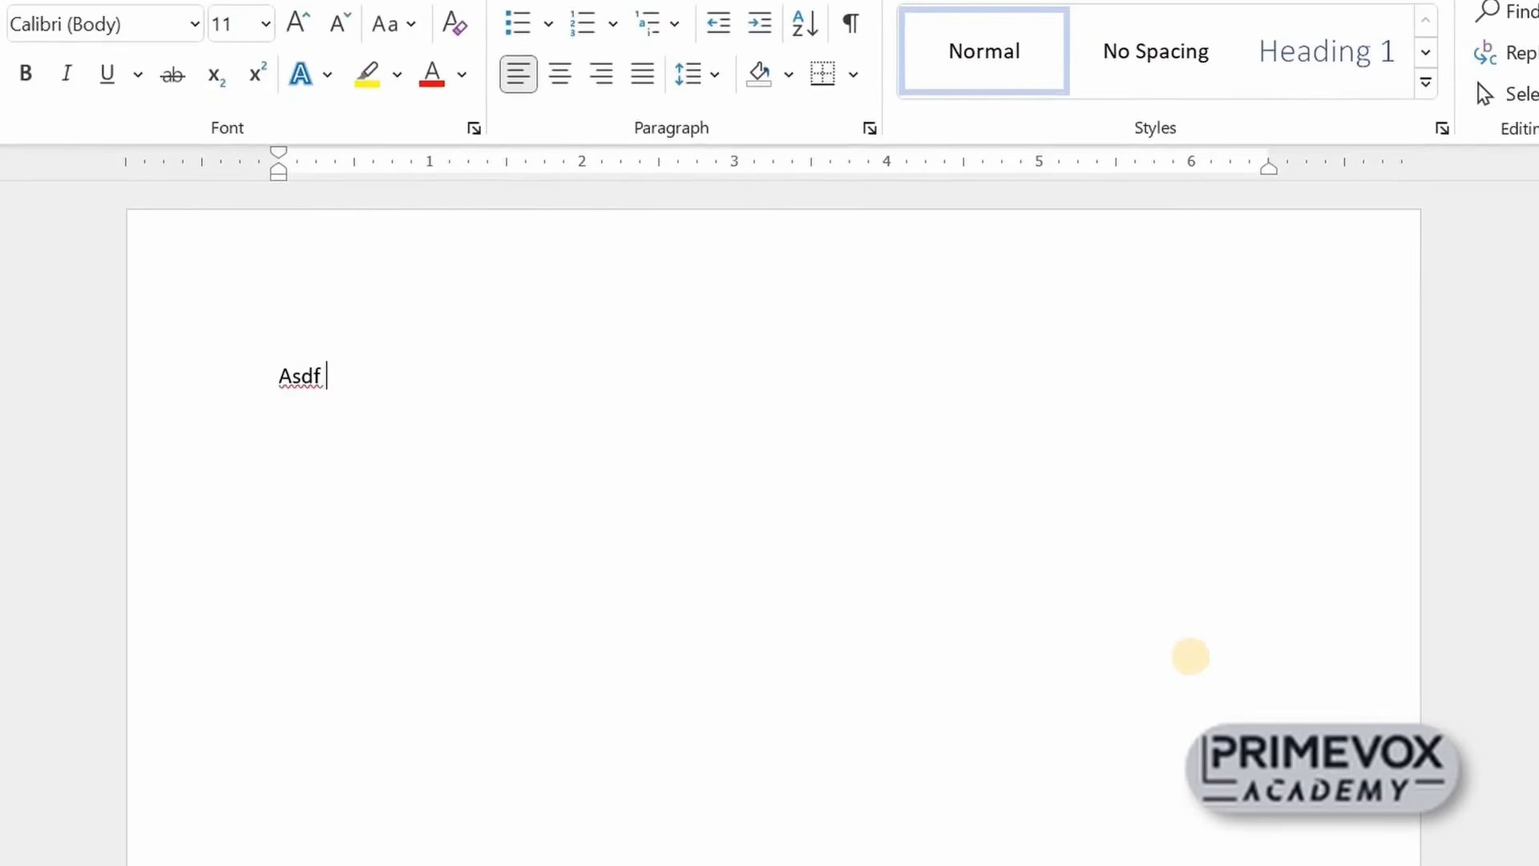
type(" Abcd")
type("ABCD")
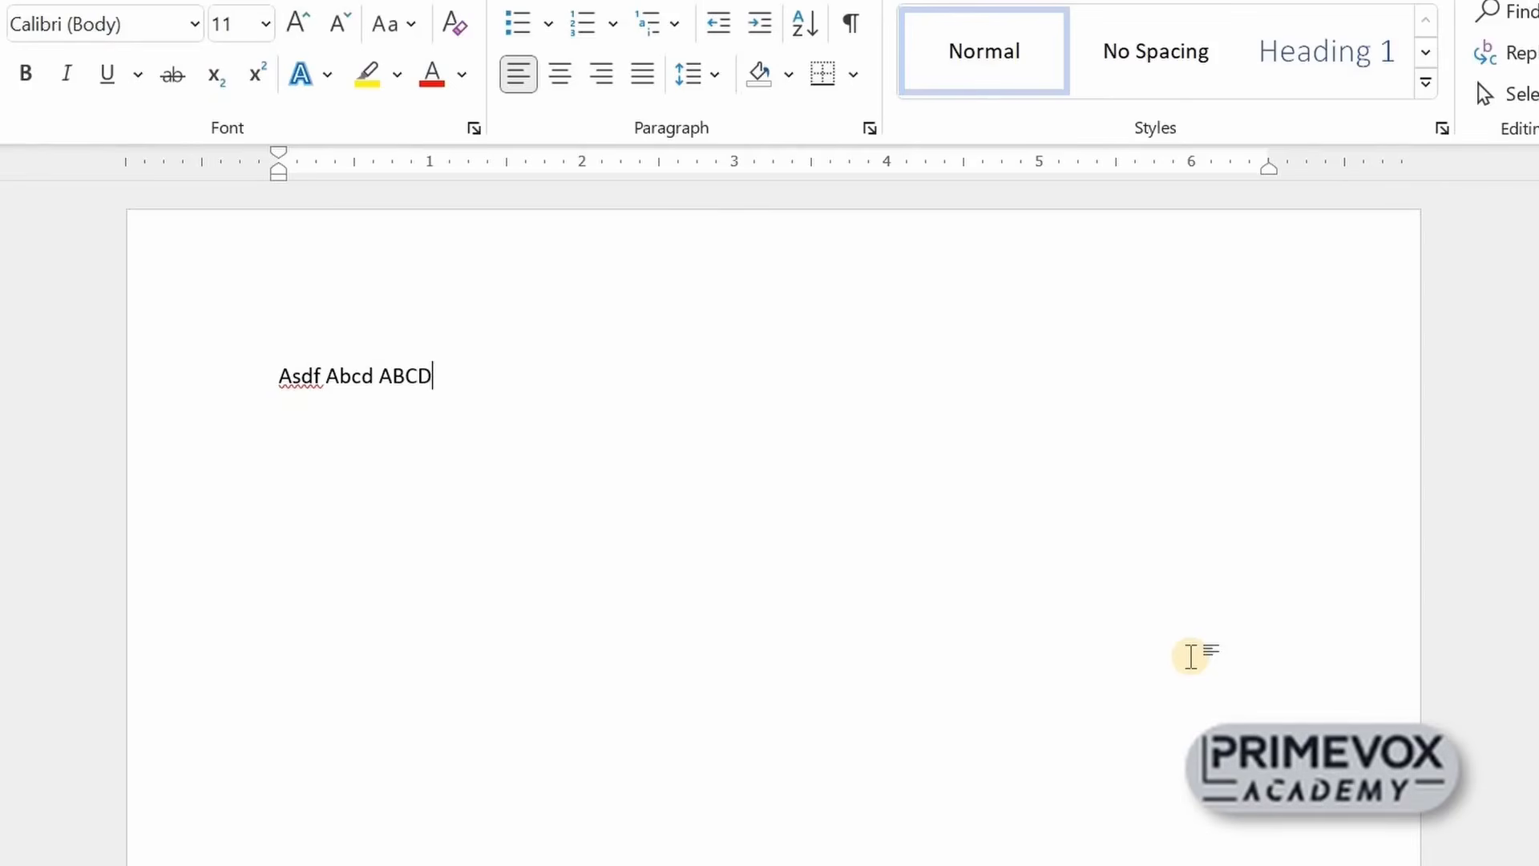
key("shift")
type("Abcd")
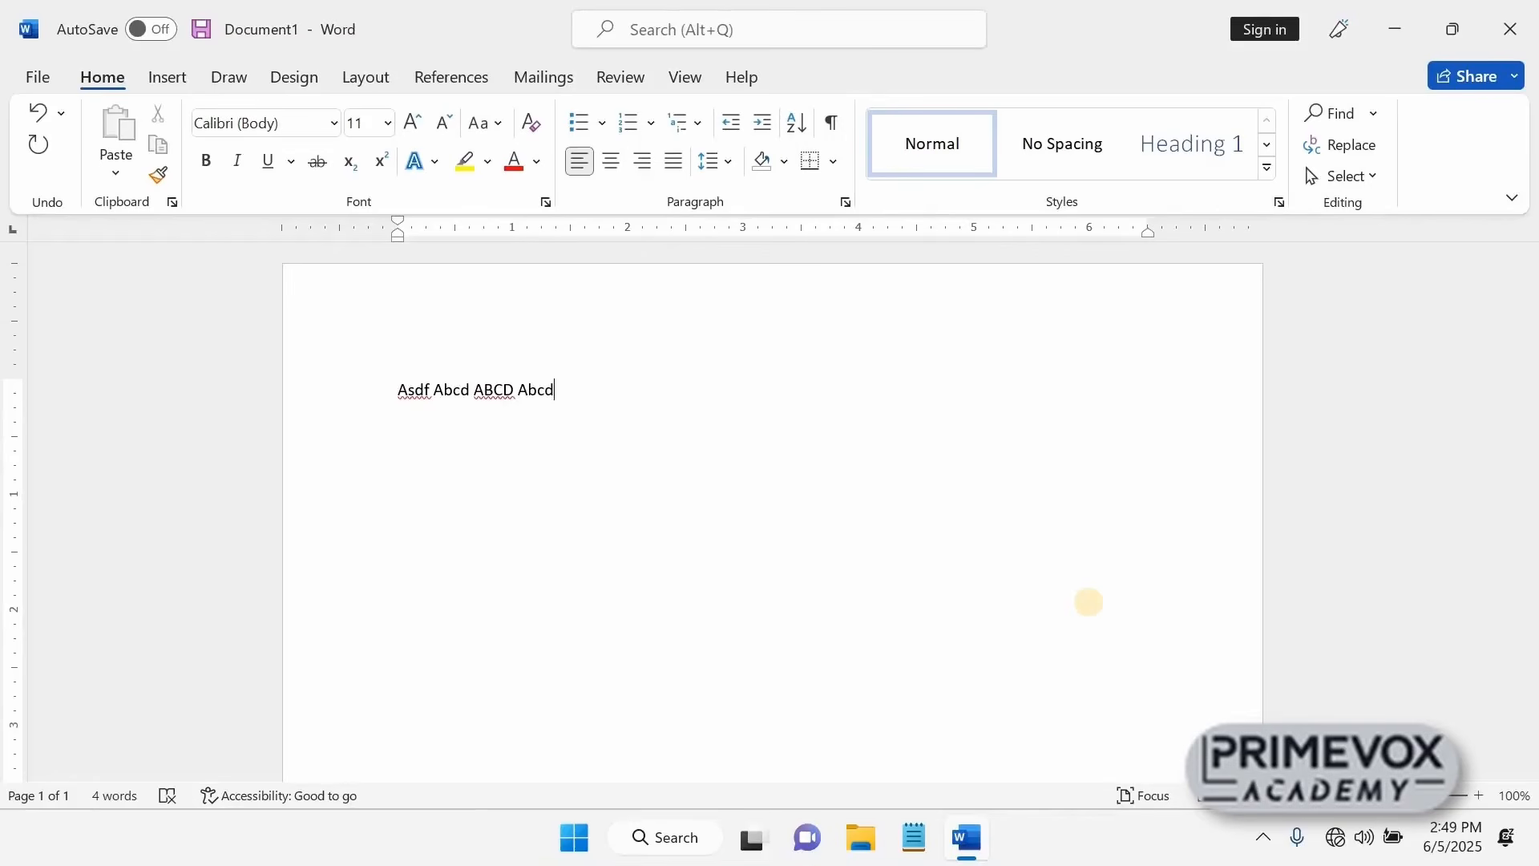
Add two paragraphs below the practice line, introducing Primevox Academy's simple tech tutorials and asking readers to subscribe to its youtube channel
key("Return")
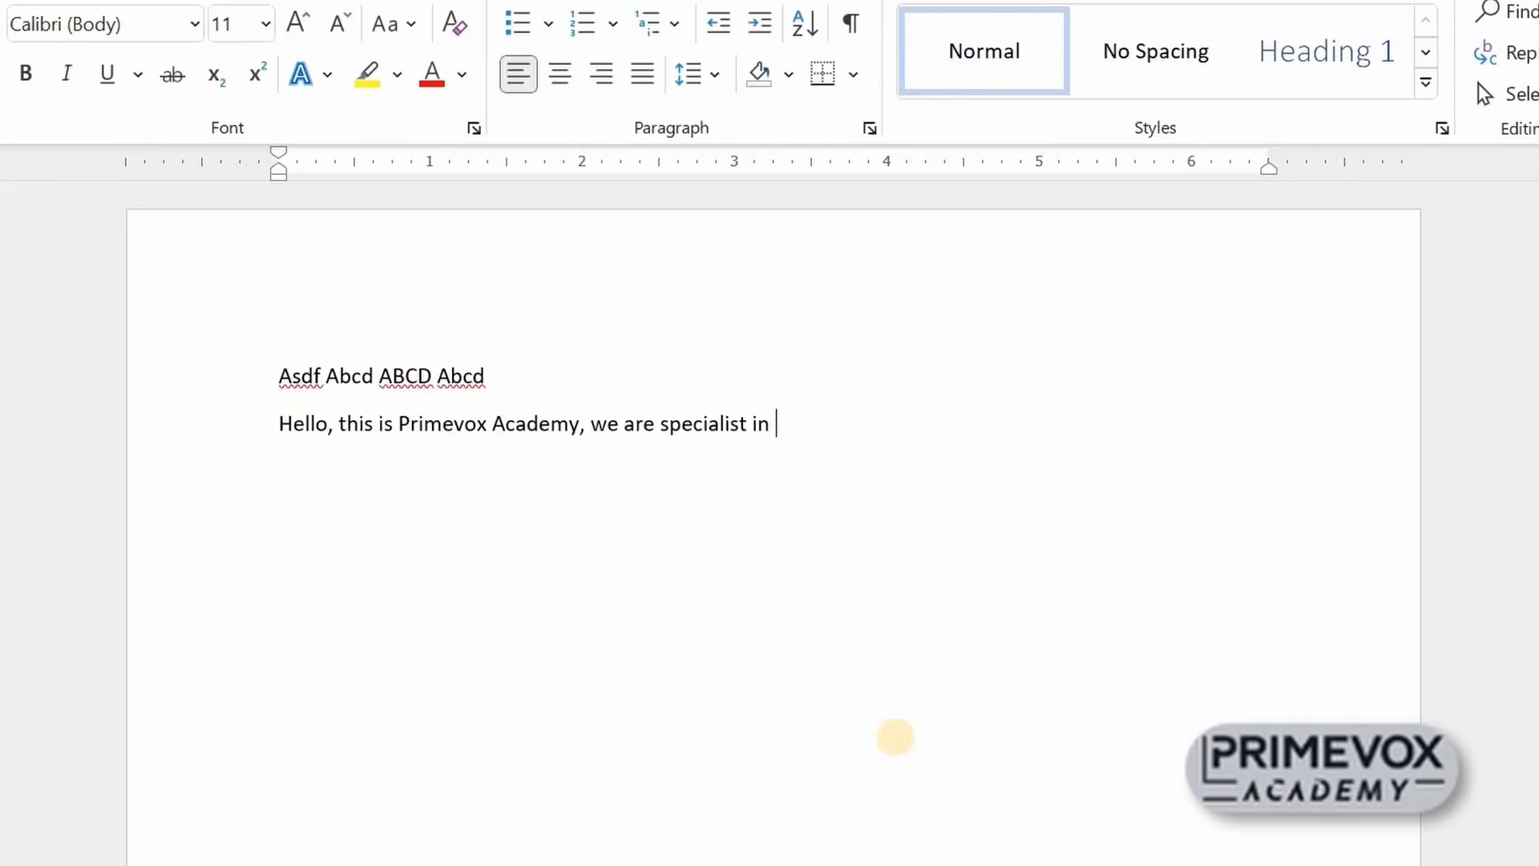
type("bringing technology knowledge to people who want")
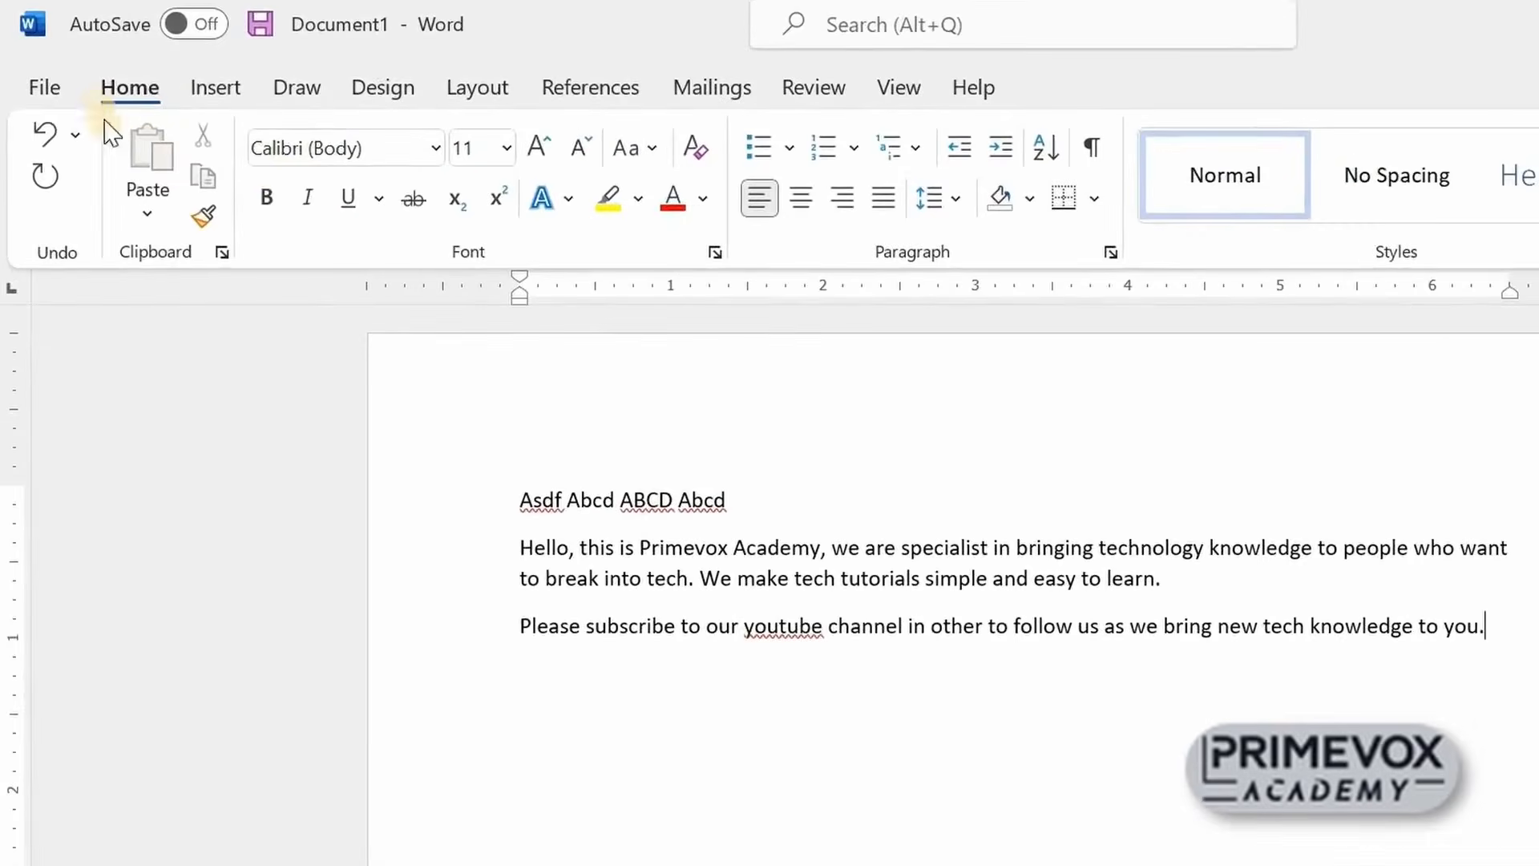
Save the document as a Word Document named "ms word practice 1" in the Ready folder on the desktop
left_click(56, 90)
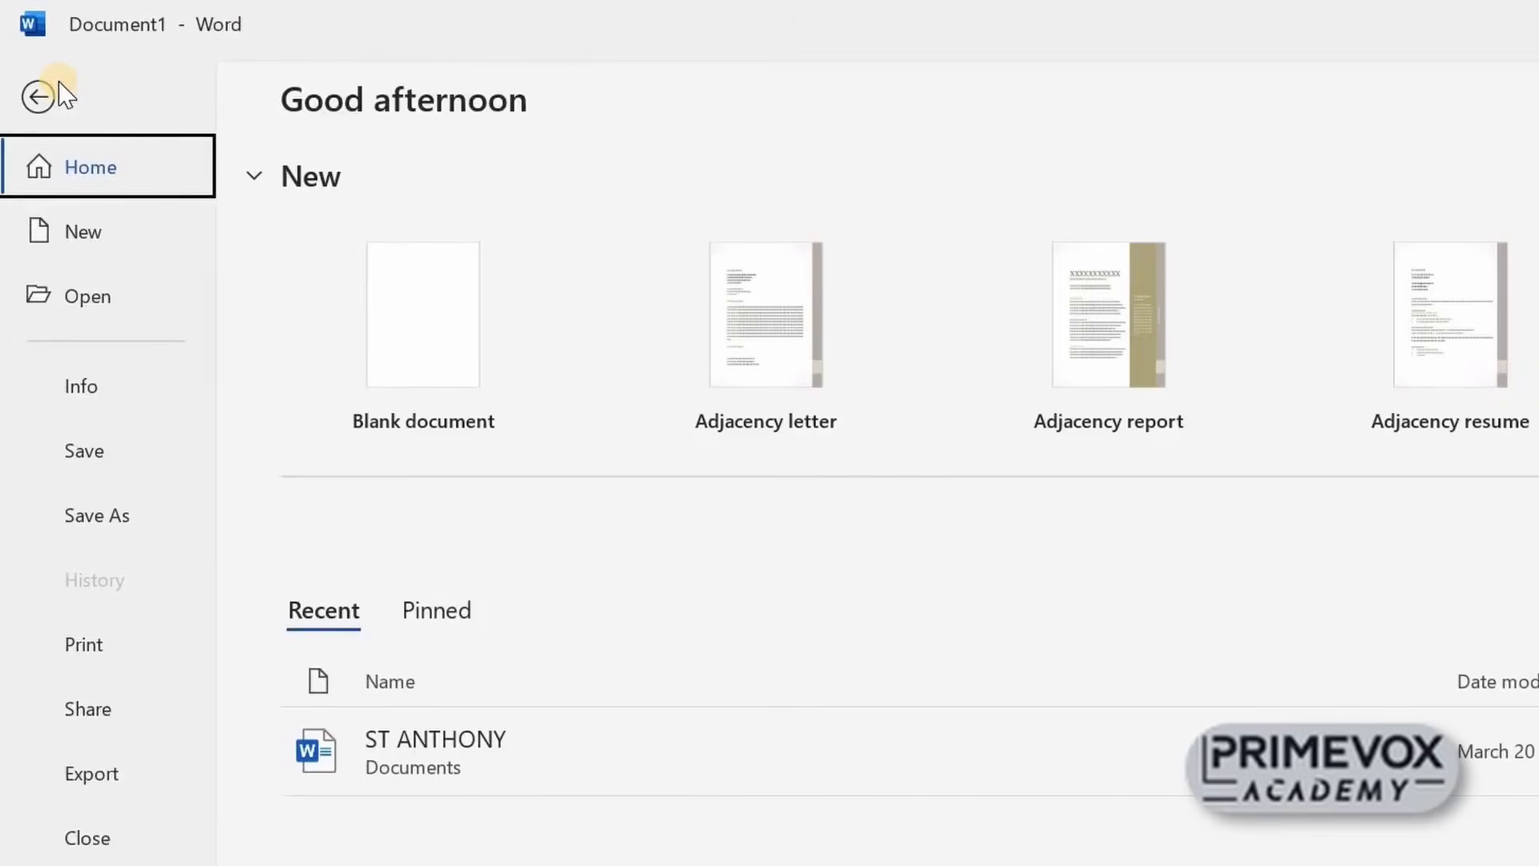
left_click(127, 521)
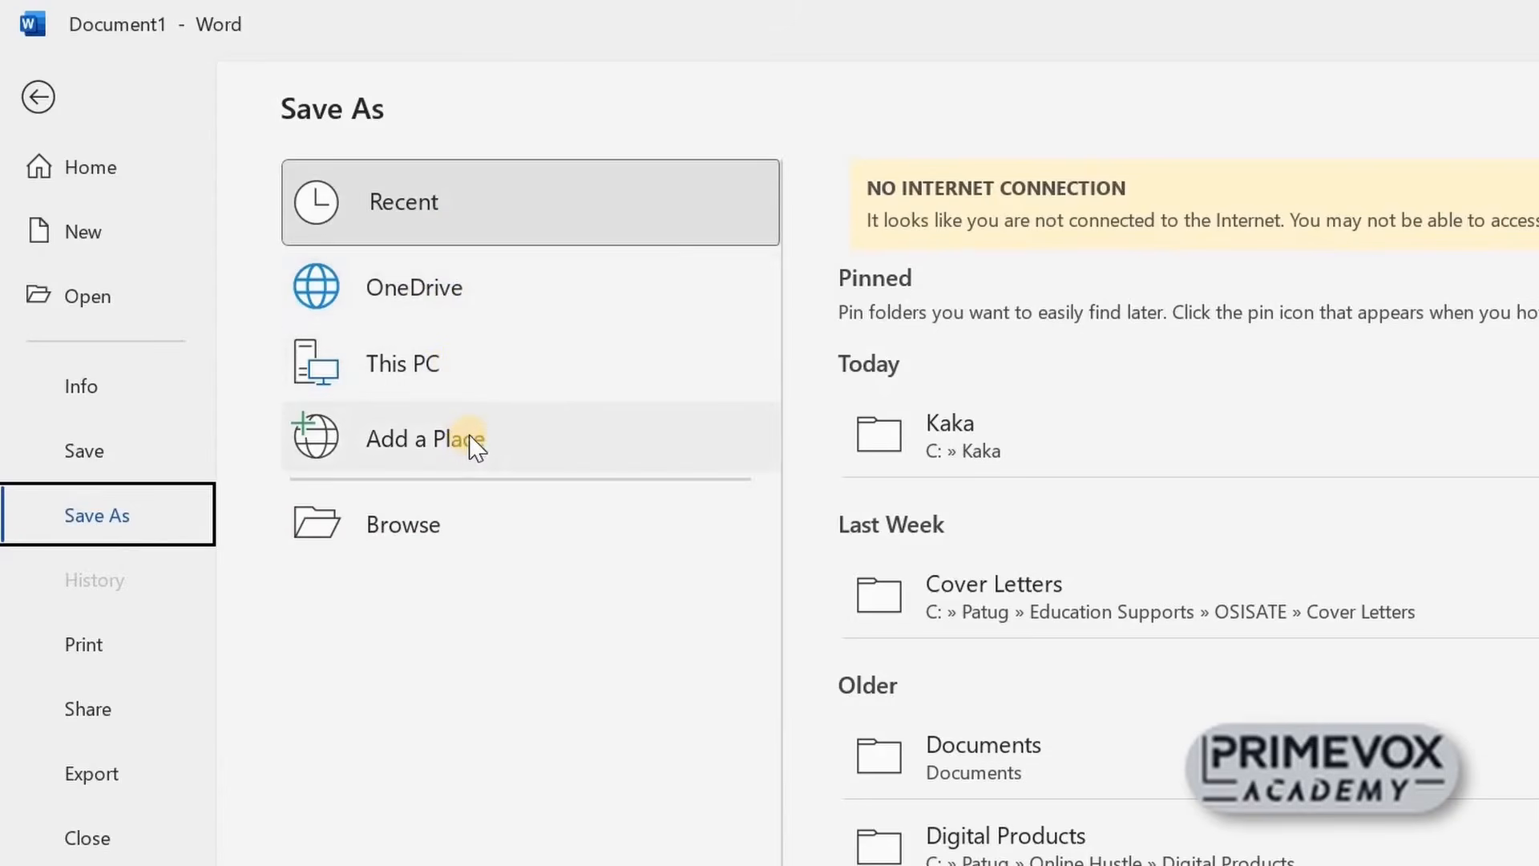
left_click(447, 535)
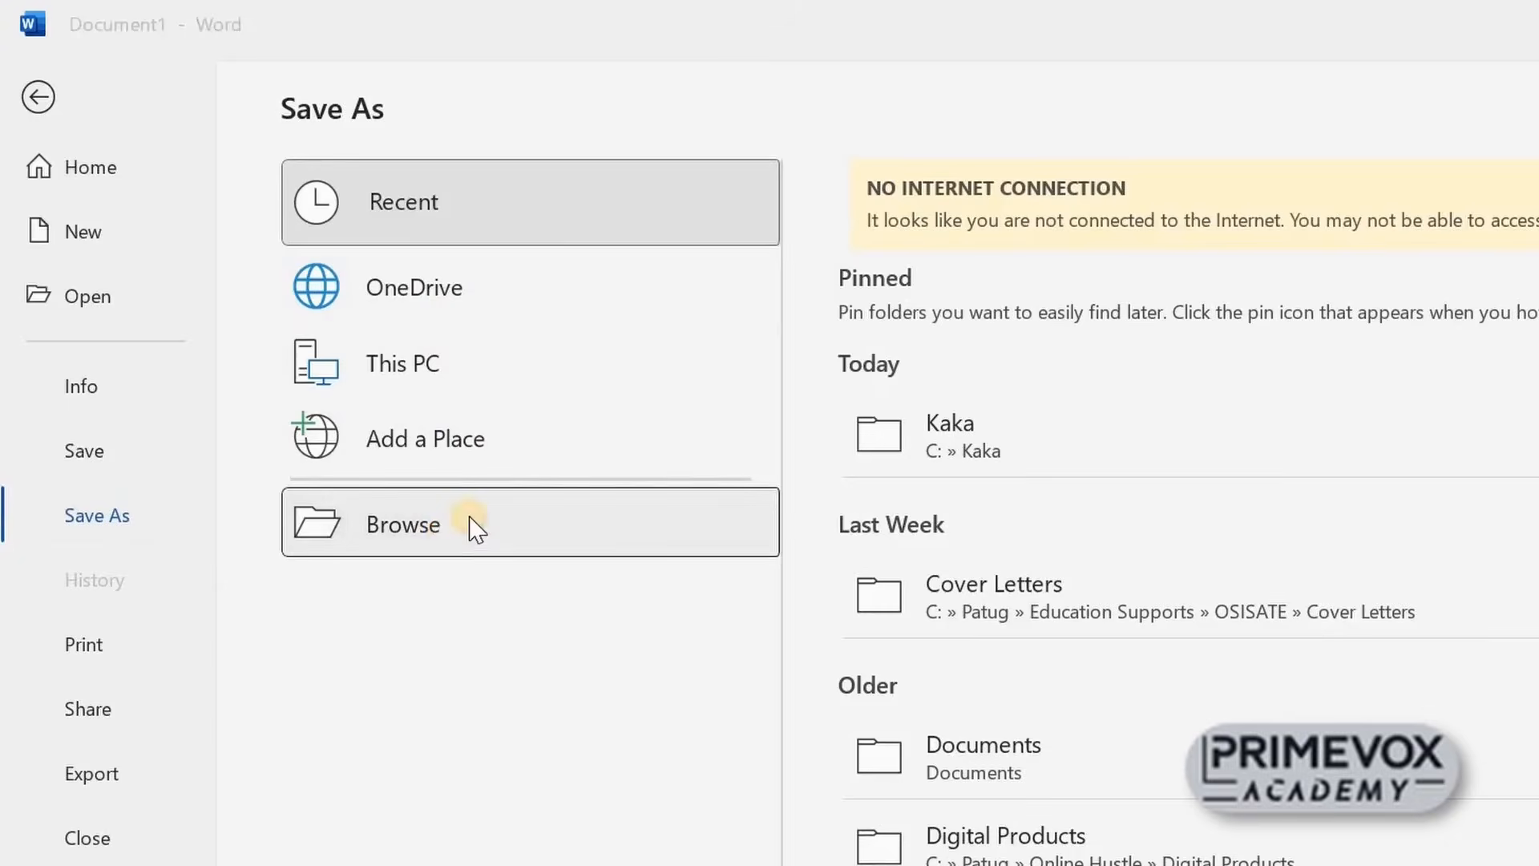
scroll(240, 481, "down", 3)
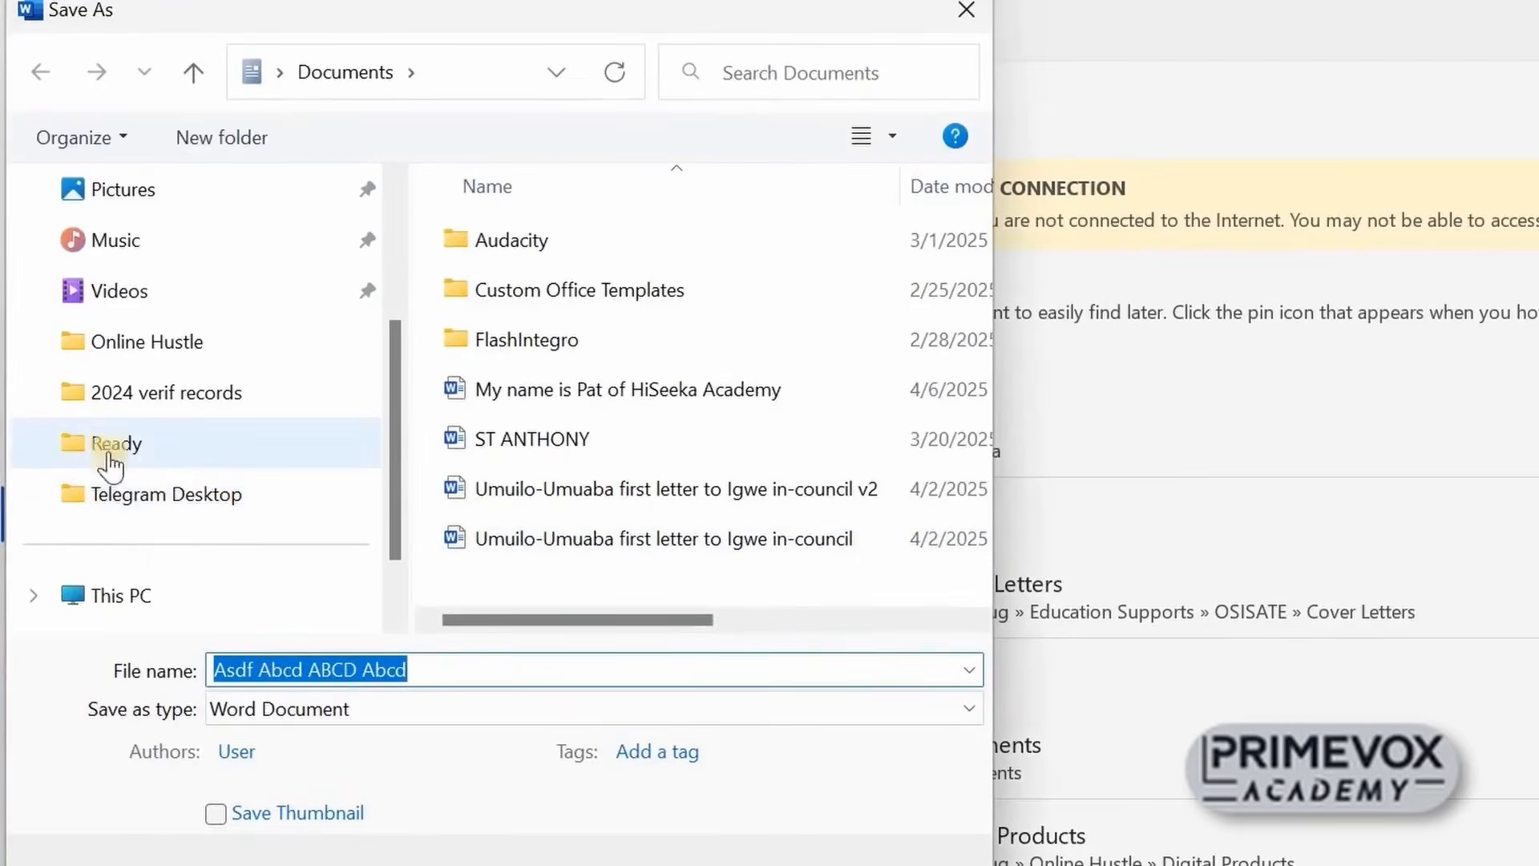
left_click(114, 443)
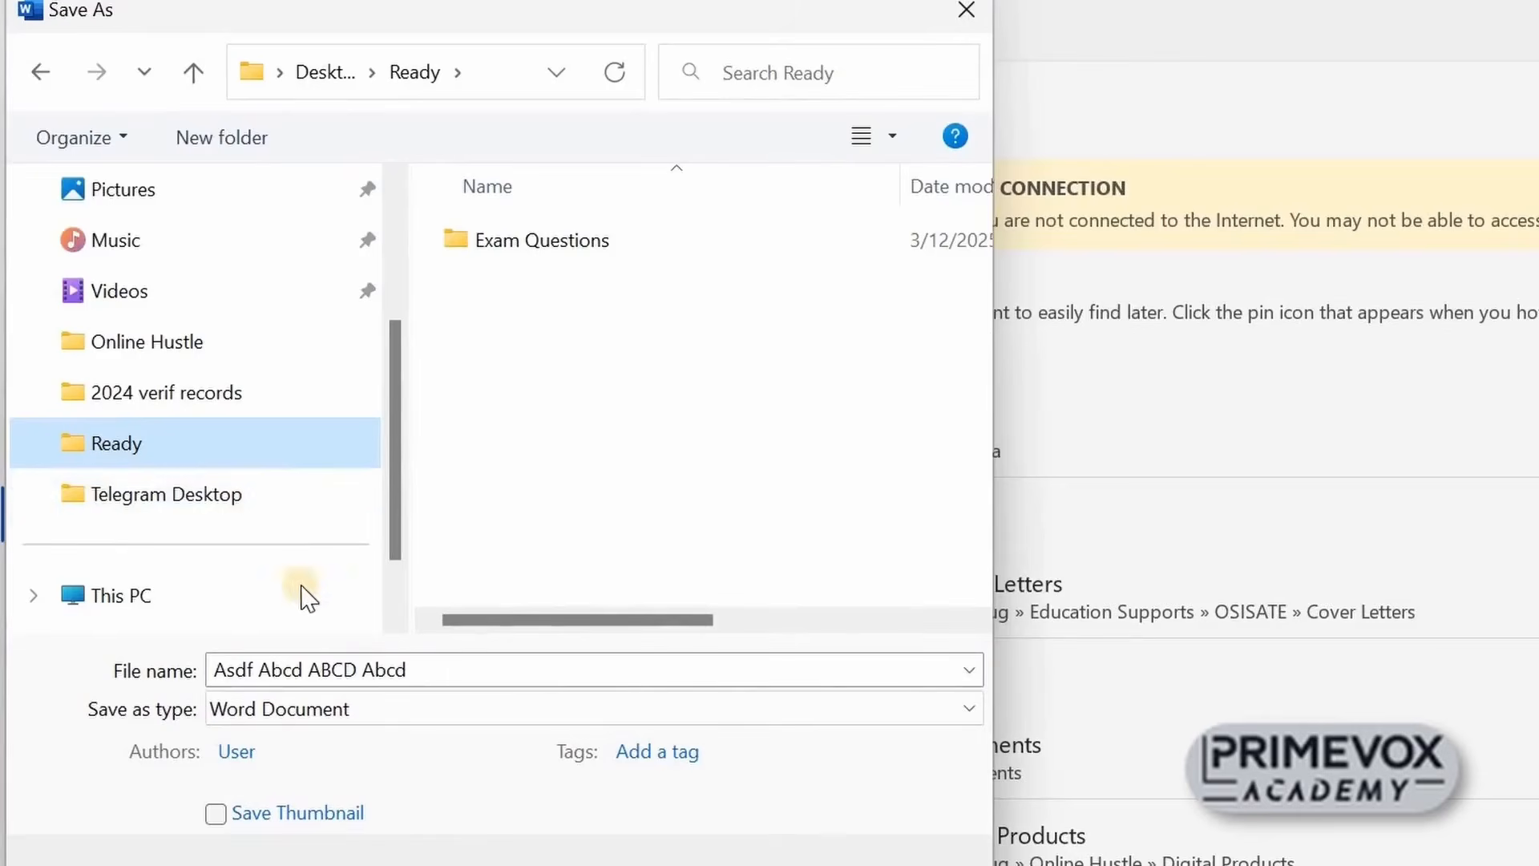
left_click(422, 666)
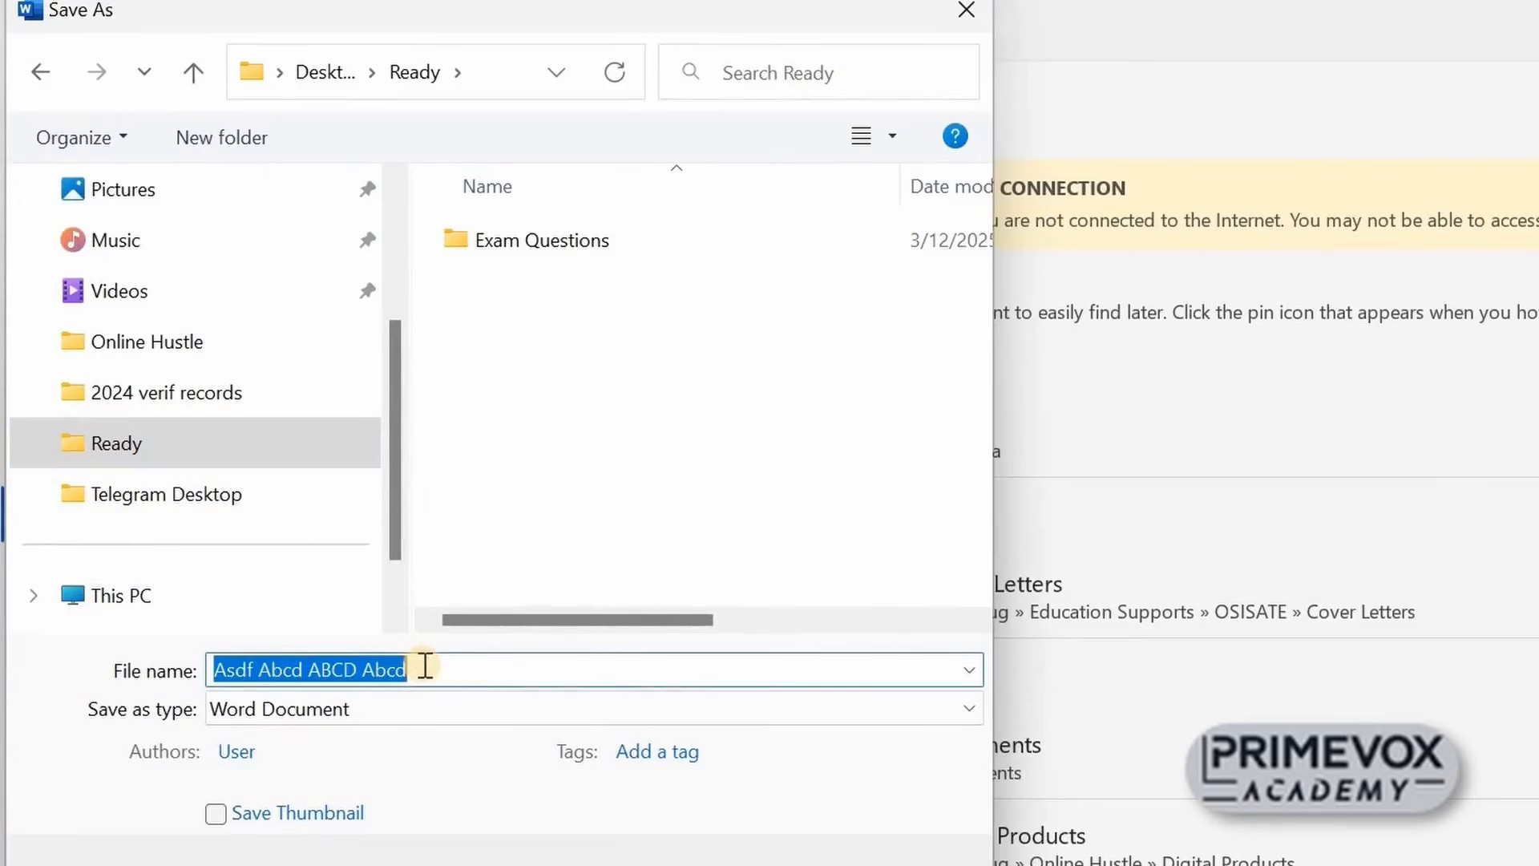
type("ms wor")
type("d practi")
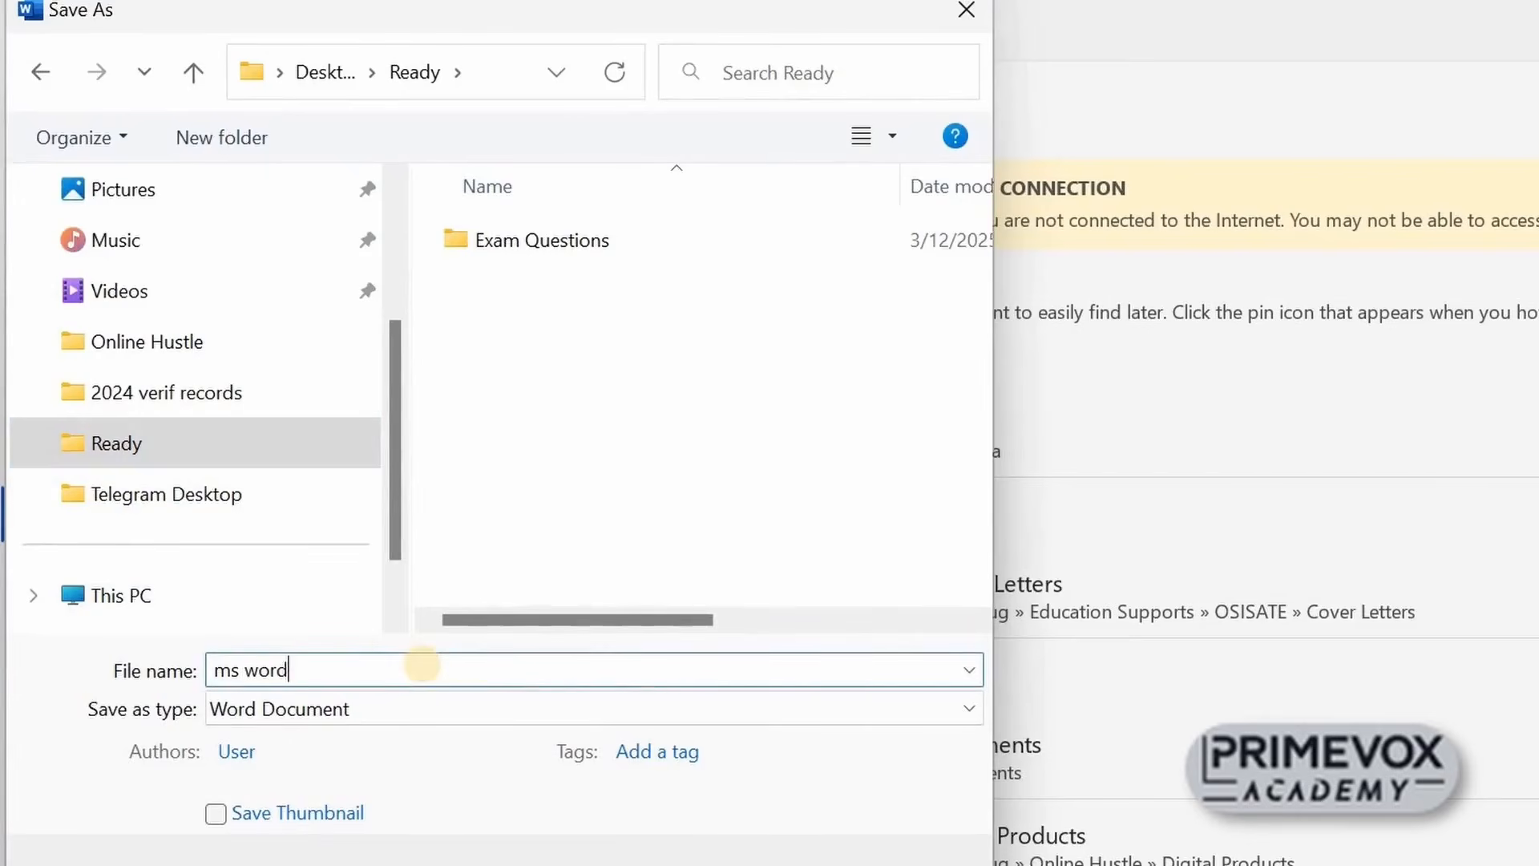
type("ce 1")
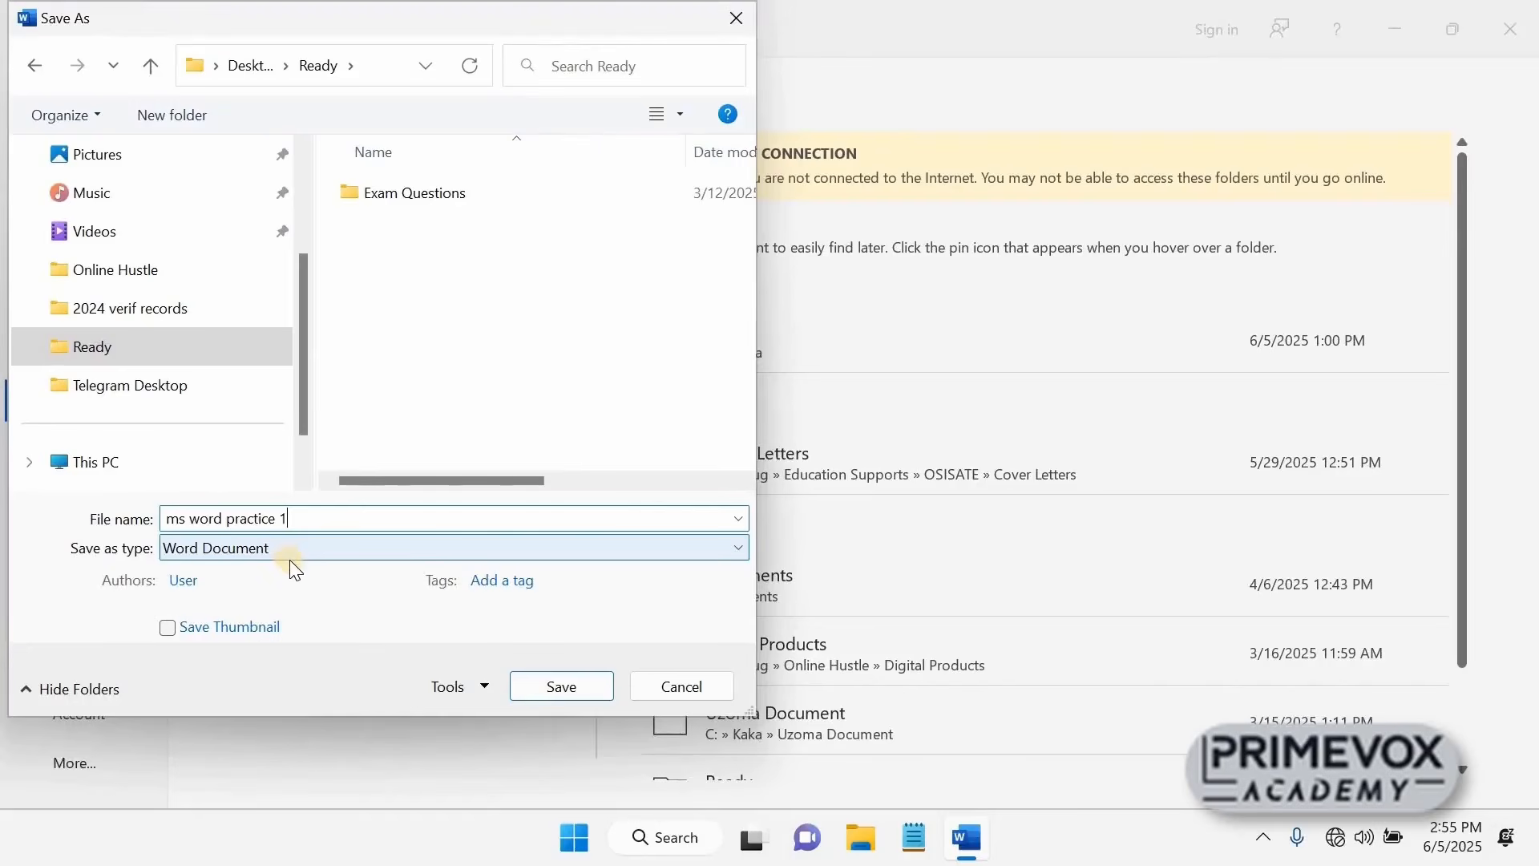
left_click(598, 688)
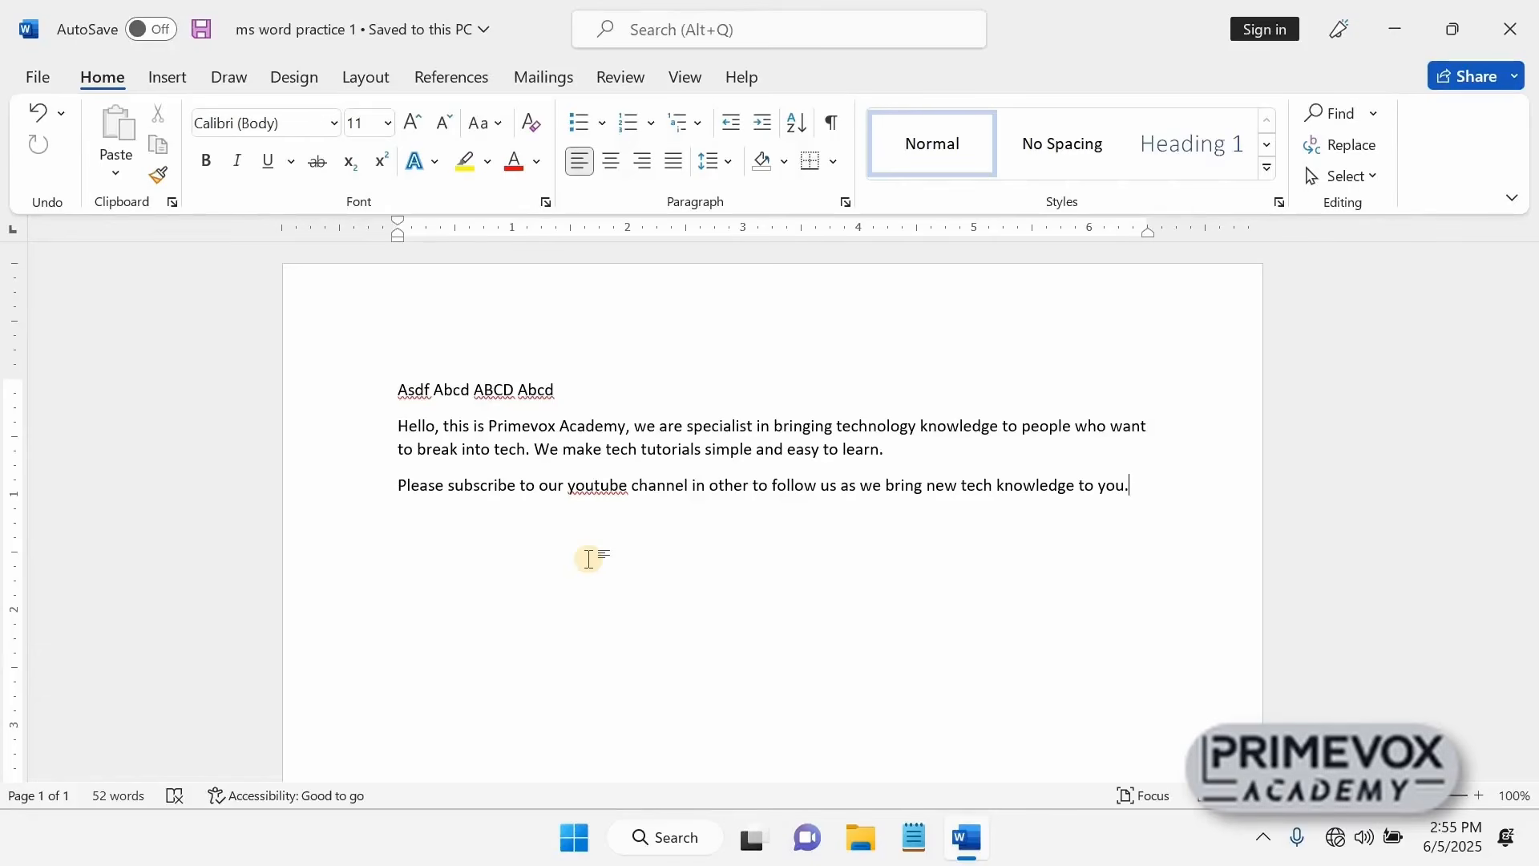
Add the line "Share and Like" below the last paragraph and save the changes to the document
key("ctrl+s")
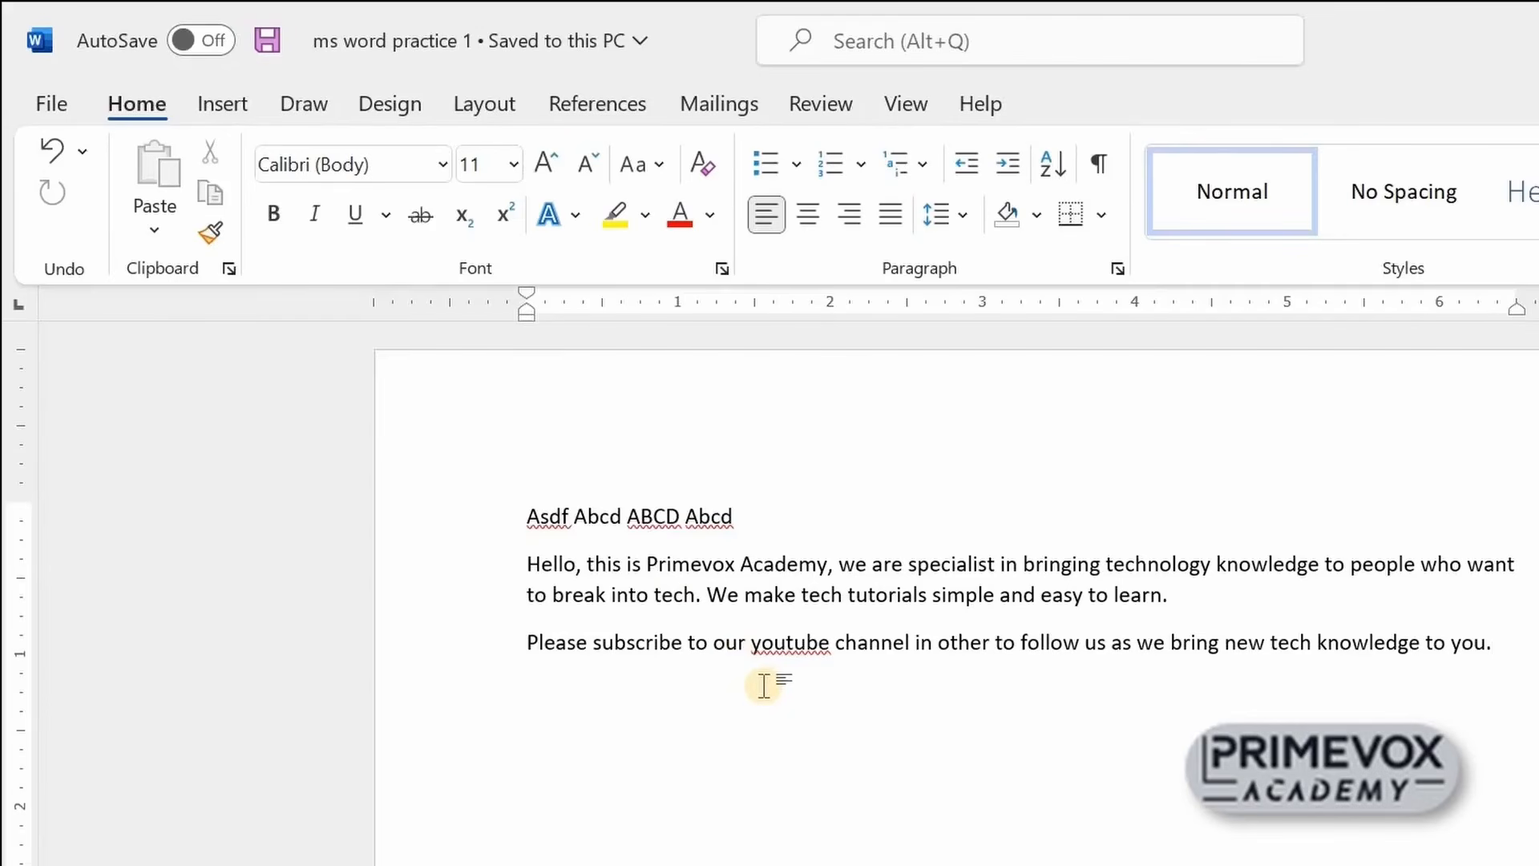
key("Return")
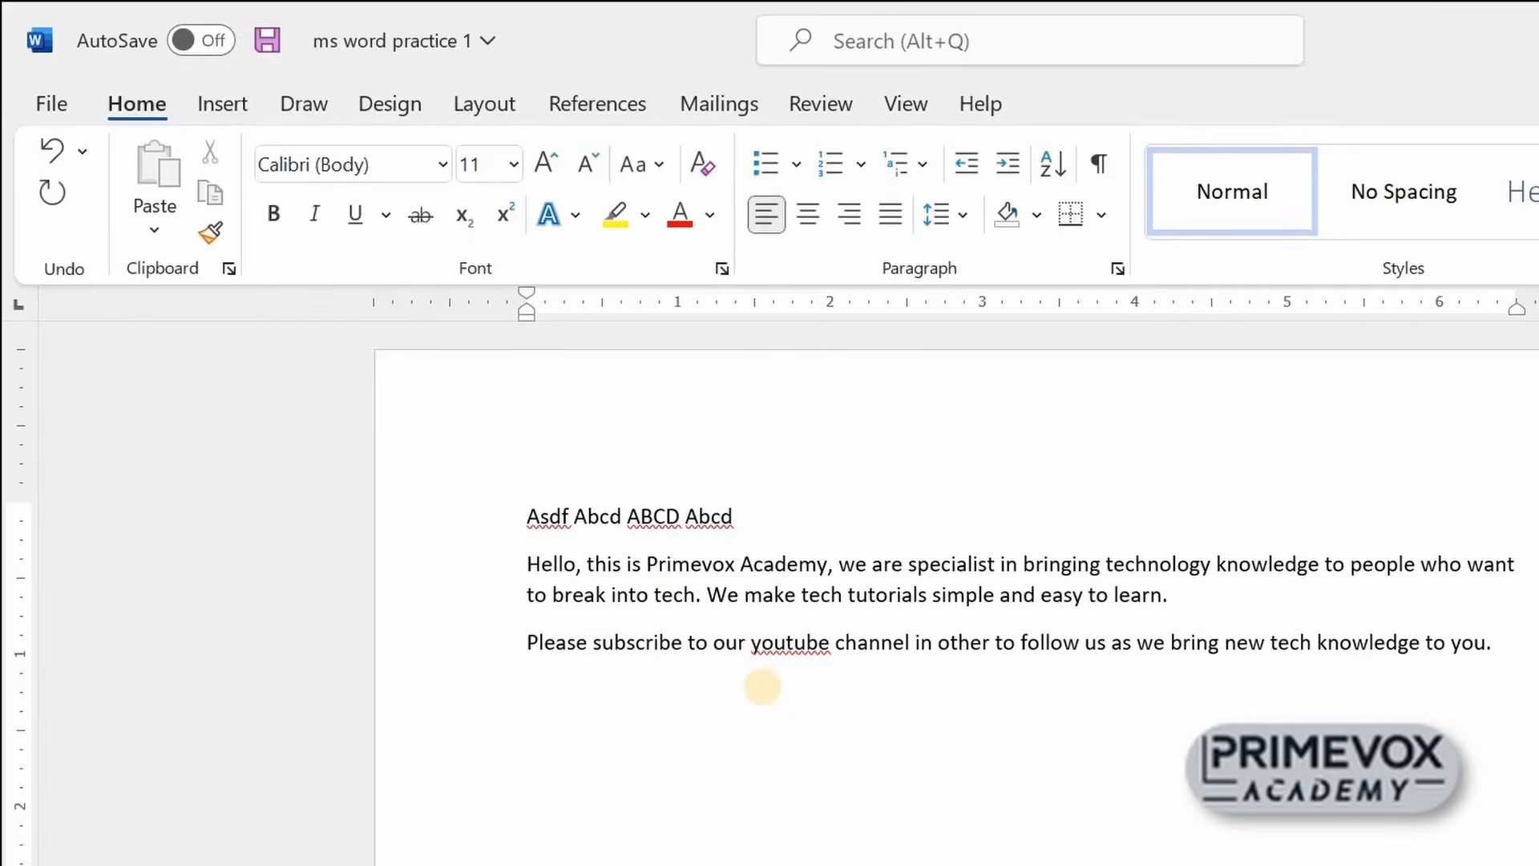
type("Share and Like")
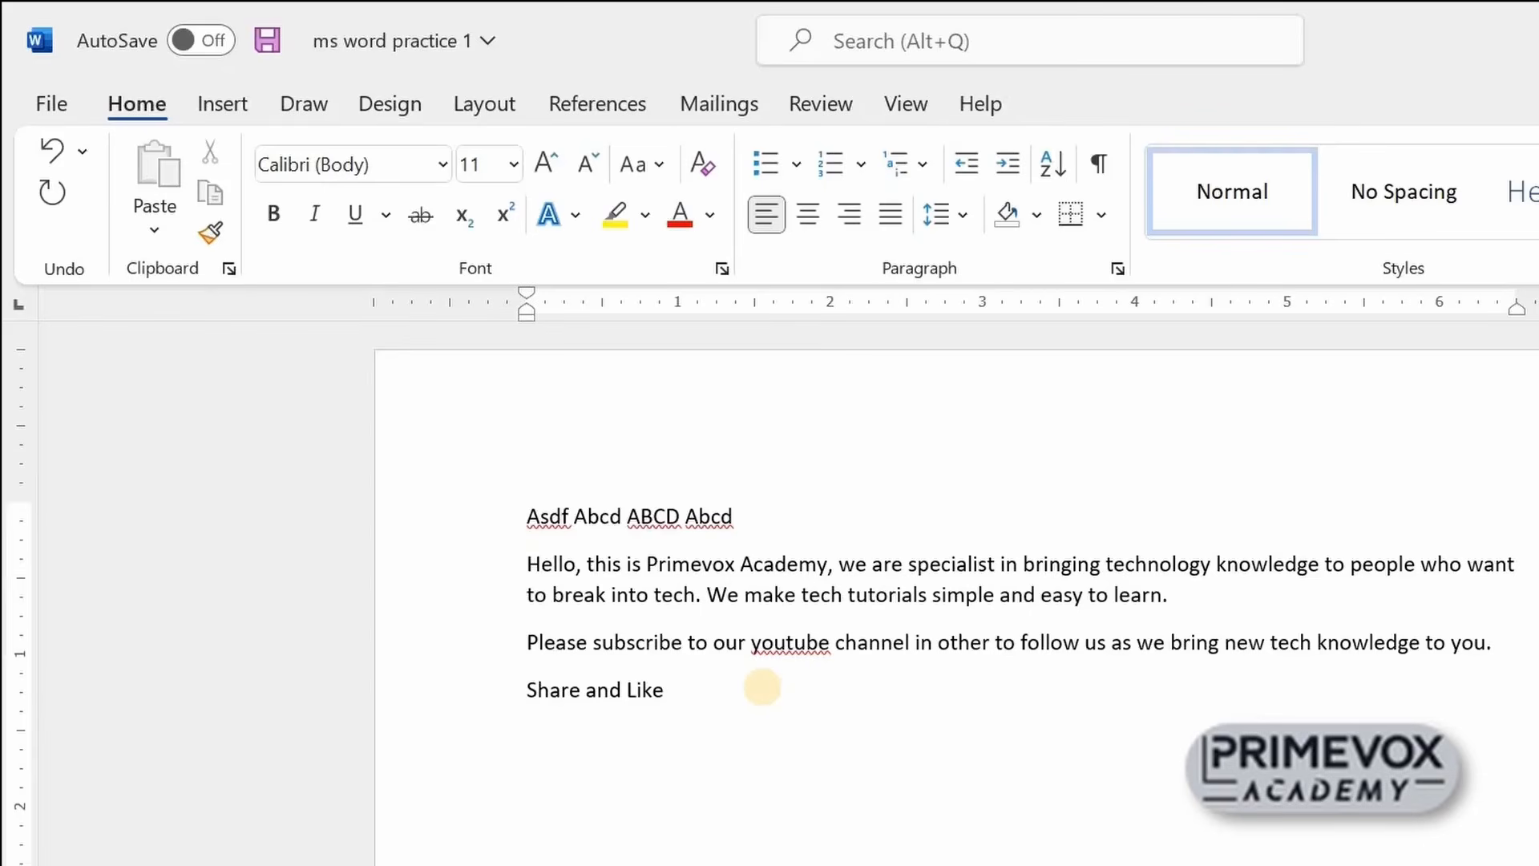
key("ctrl+s")
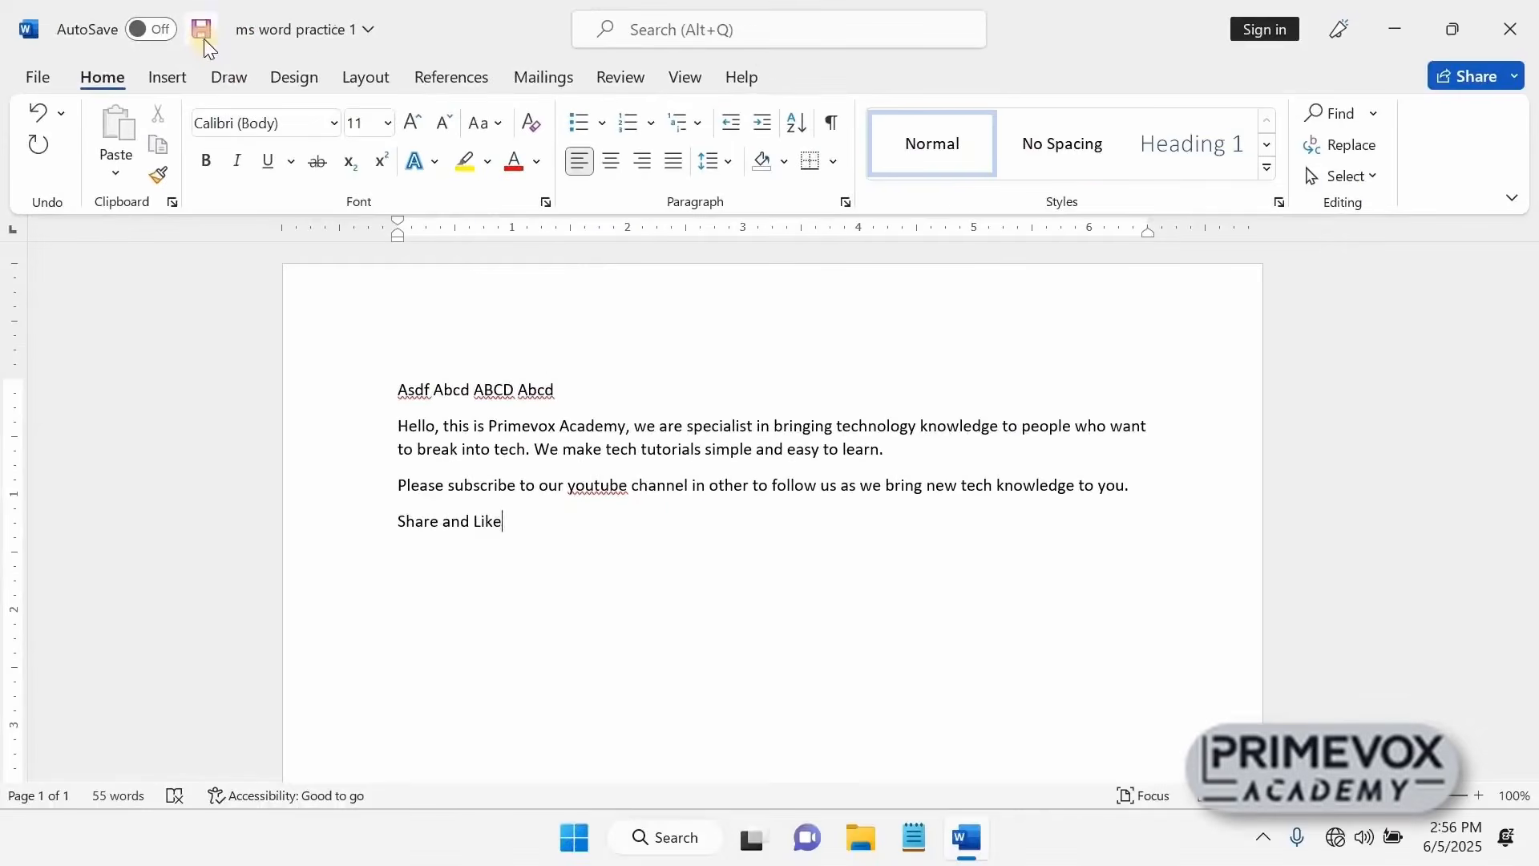
left_click(202, 32)
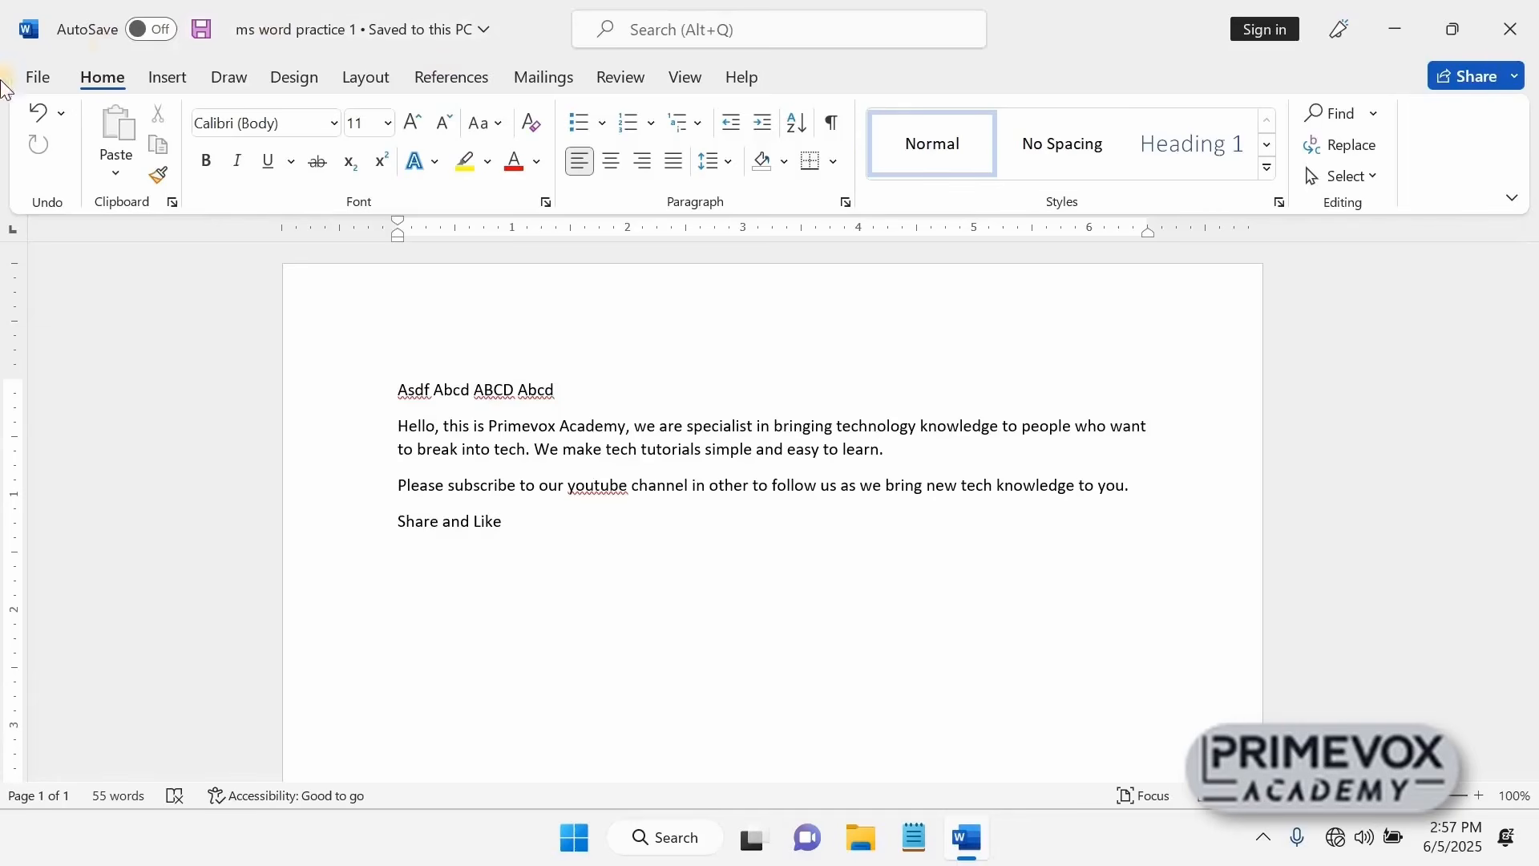
Close the "ms word practice 1" document and exit Word
left_click(35, 80)
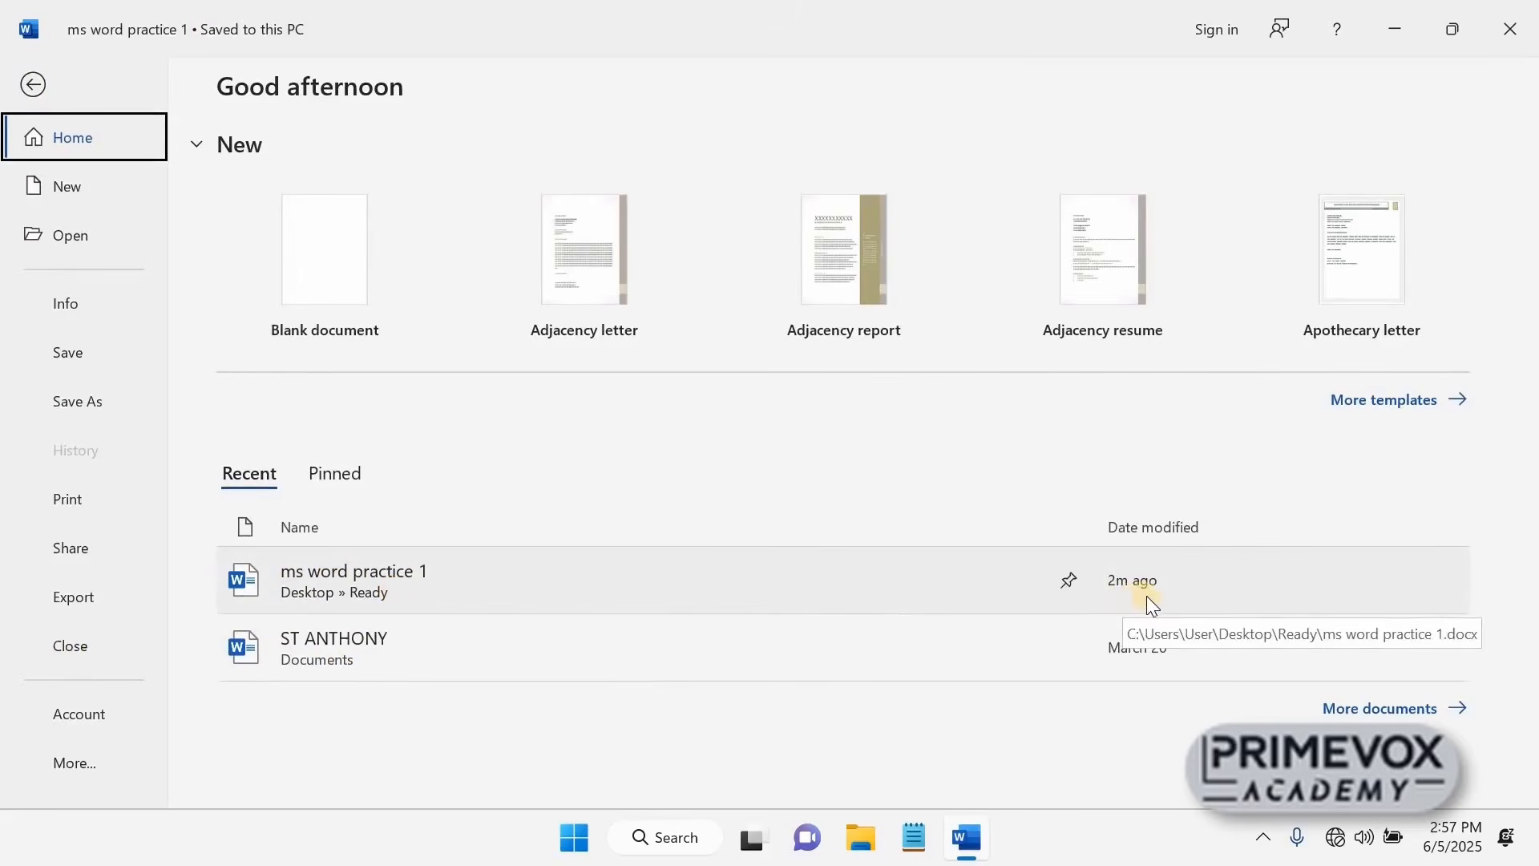
left_click(74, 643)
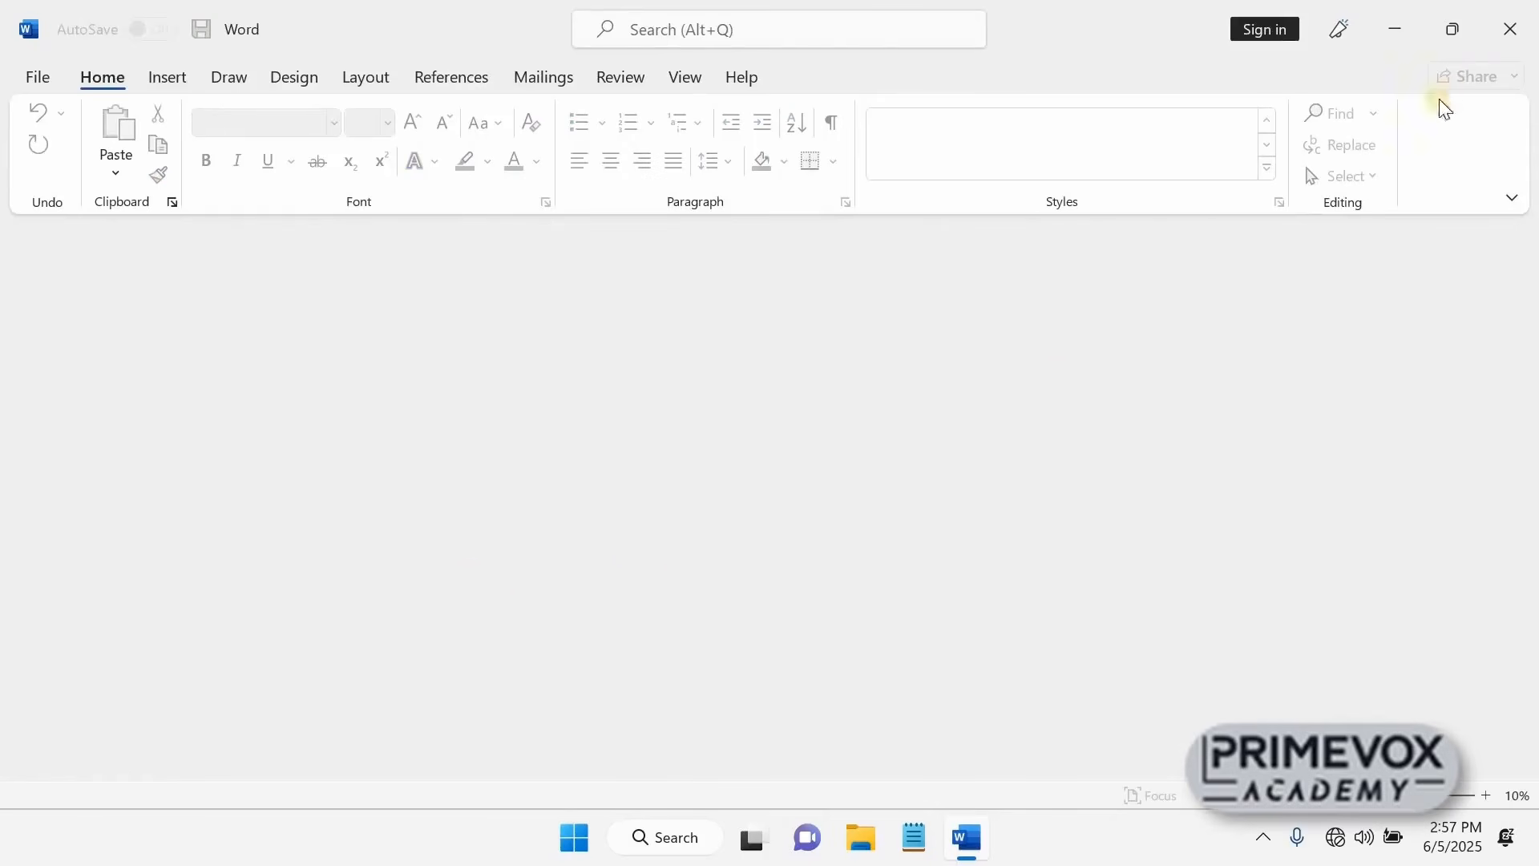
left_click(1511, 32)
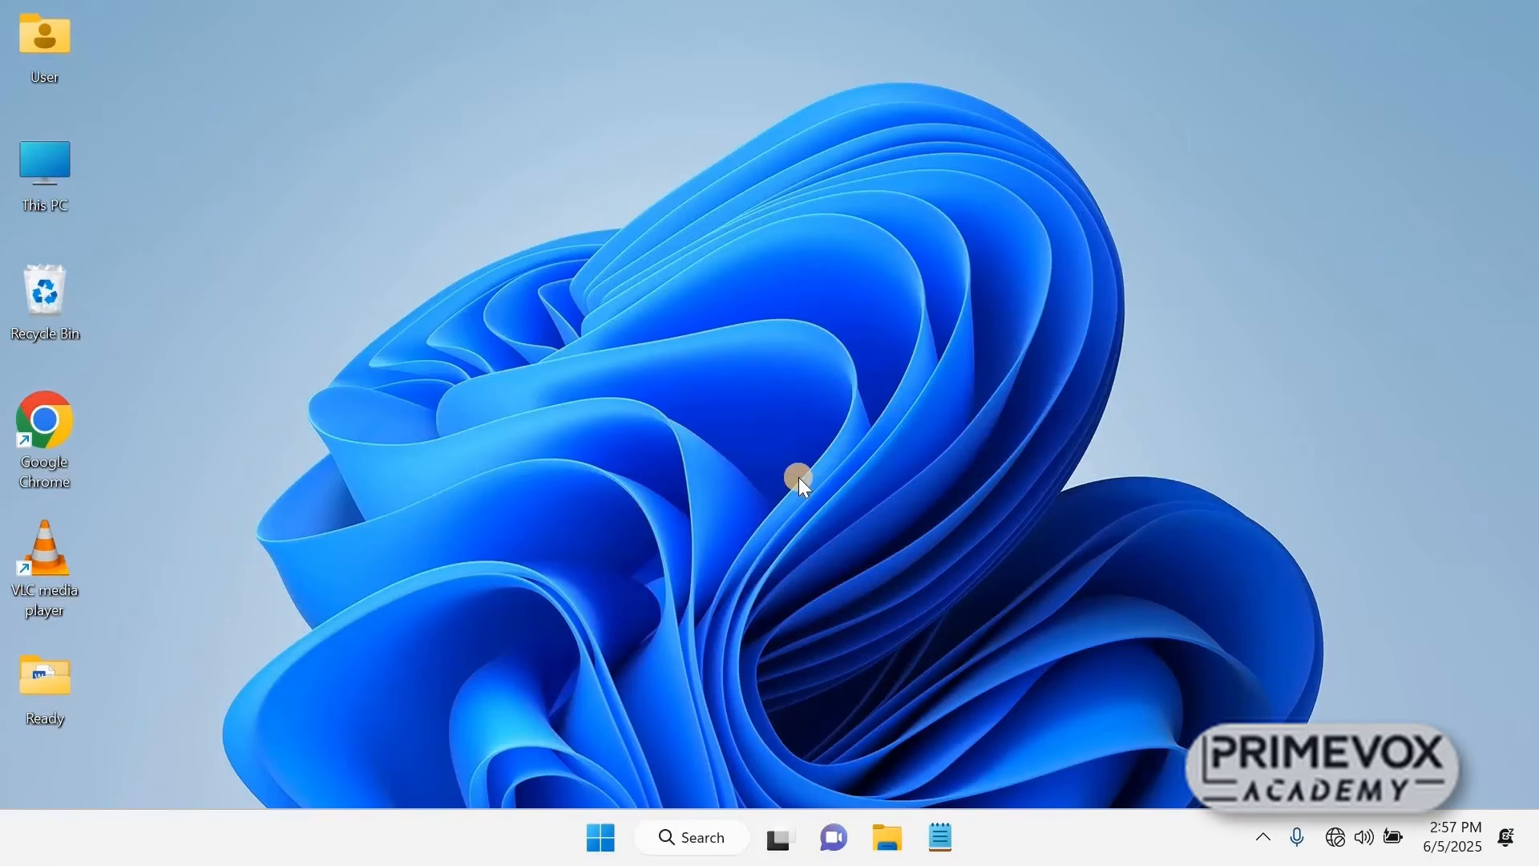
Launch Word again and create a new blank document
left_click(602, 840)
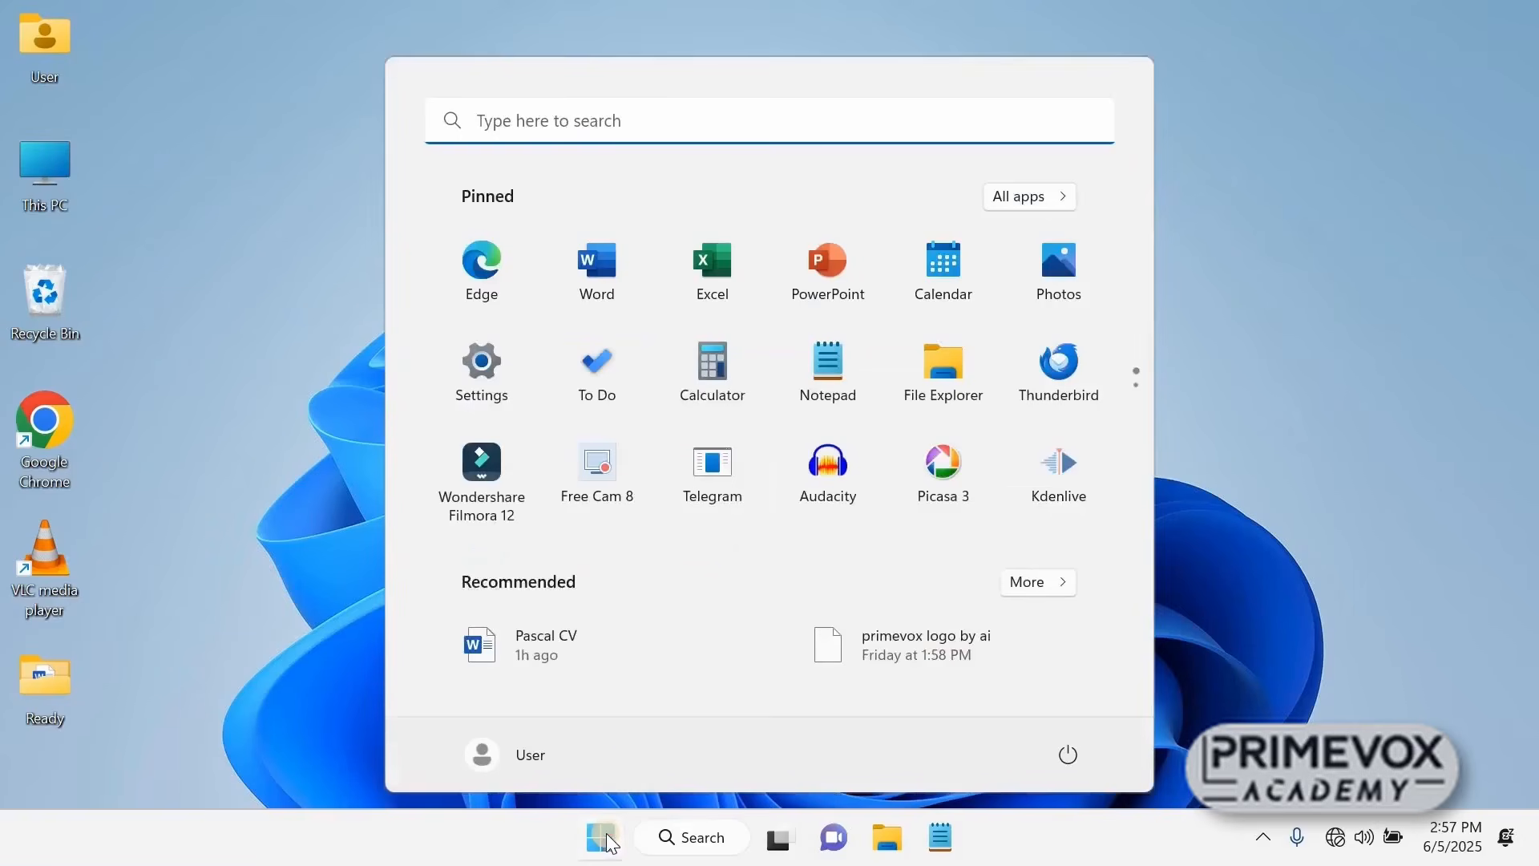
left_click(606, 272)
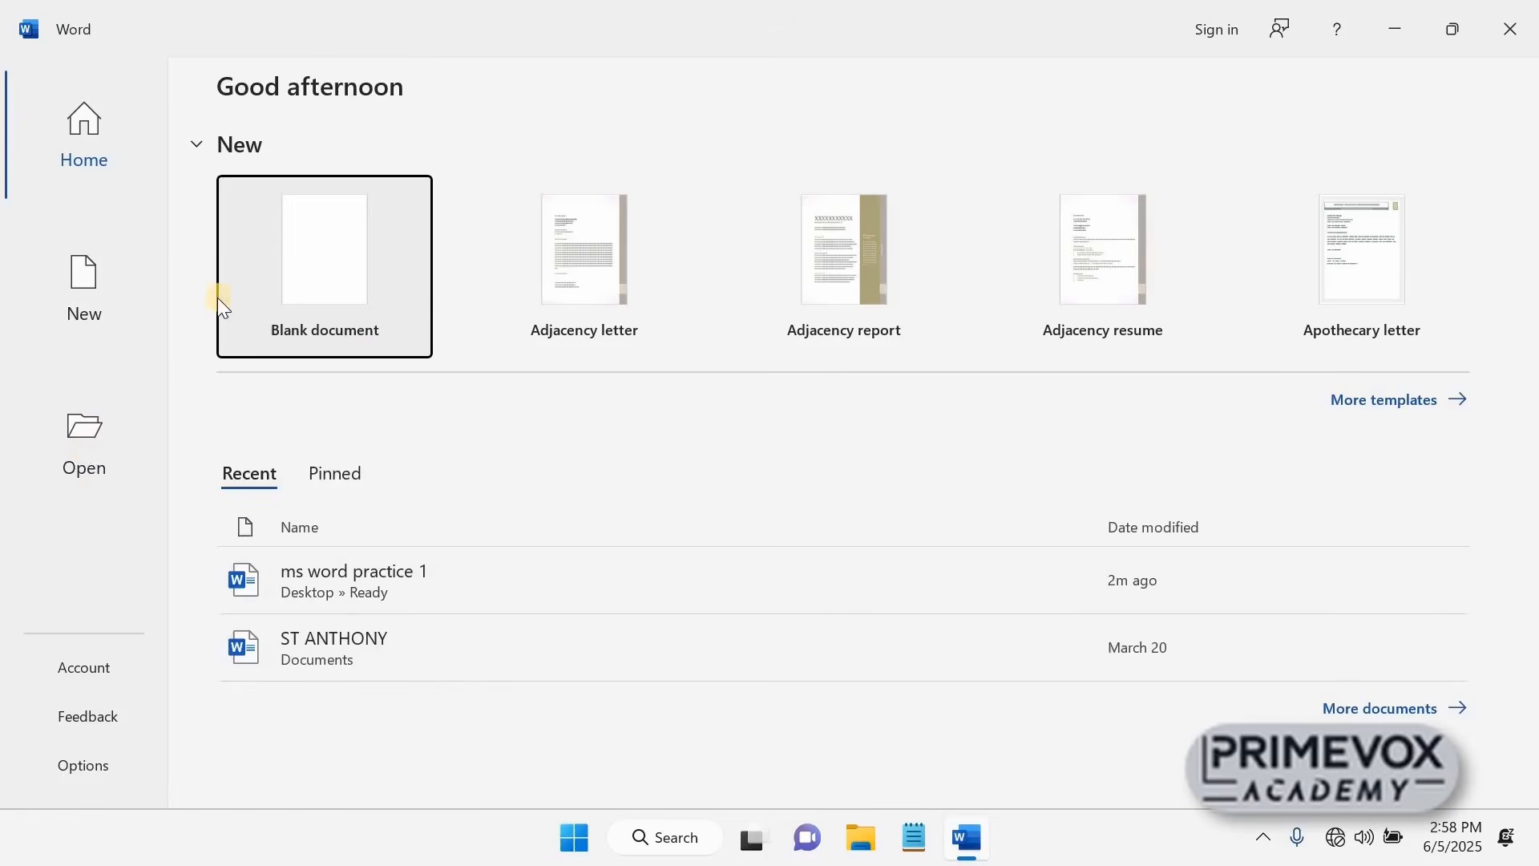
left_click(310, 264)
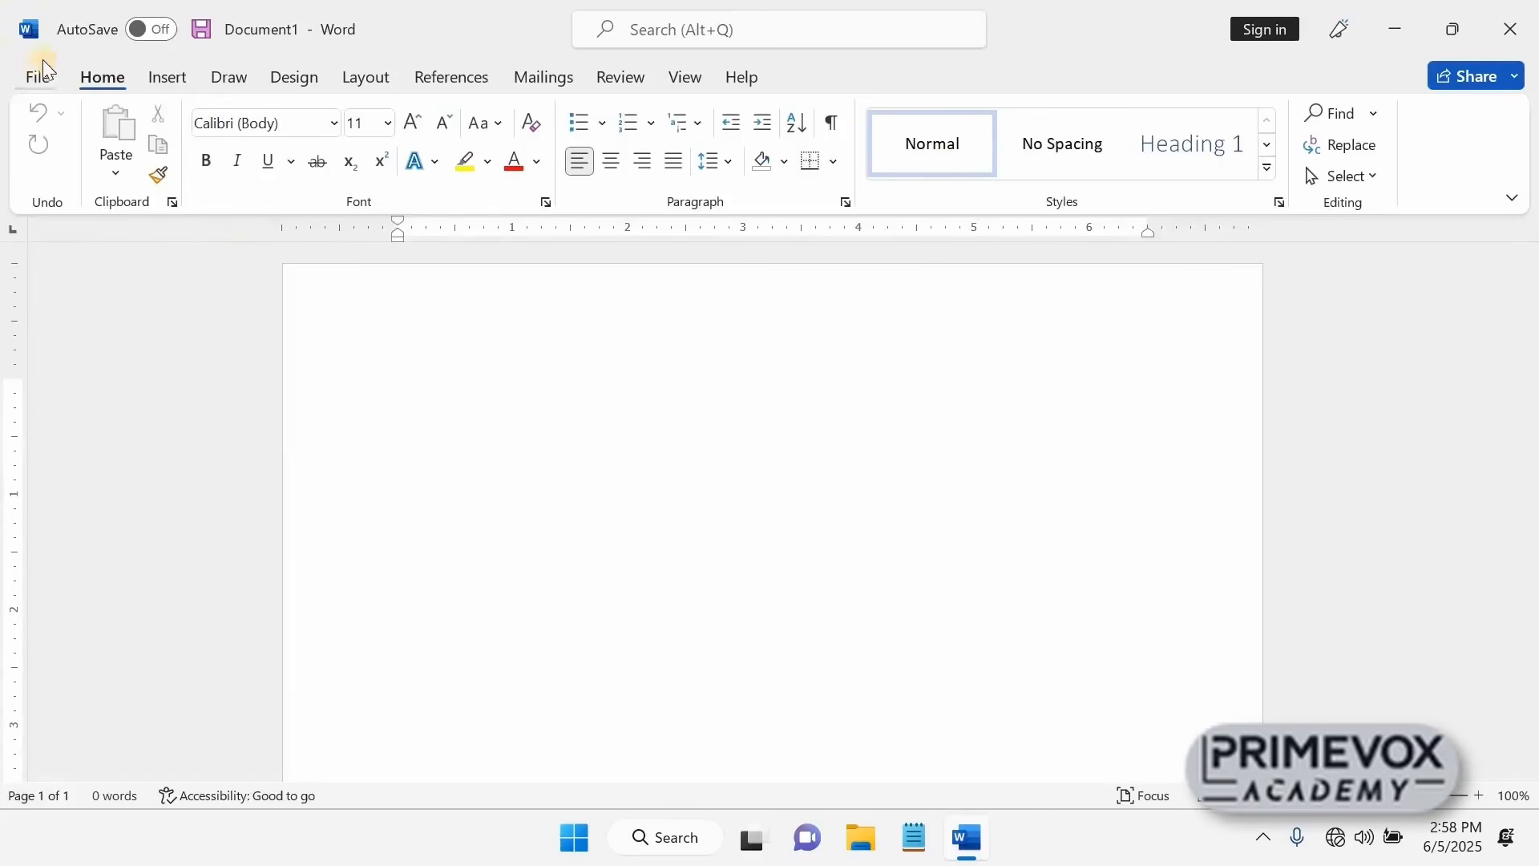
Browse to the Ready folder on the desktop, open "ms word practice 1", and maximize its window
left_click(38, 68)
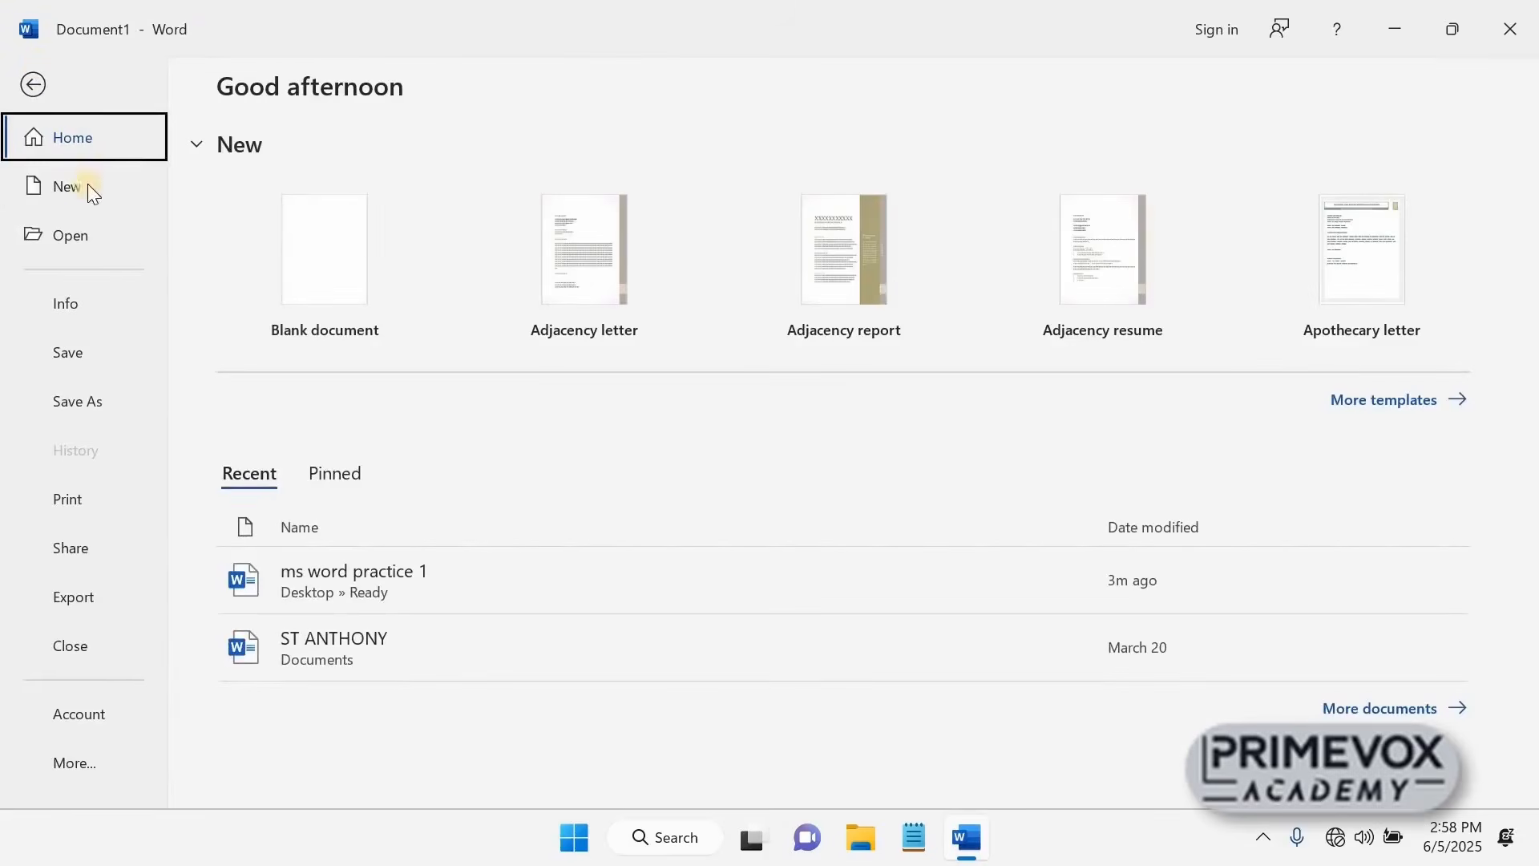
left_click(85, 238)
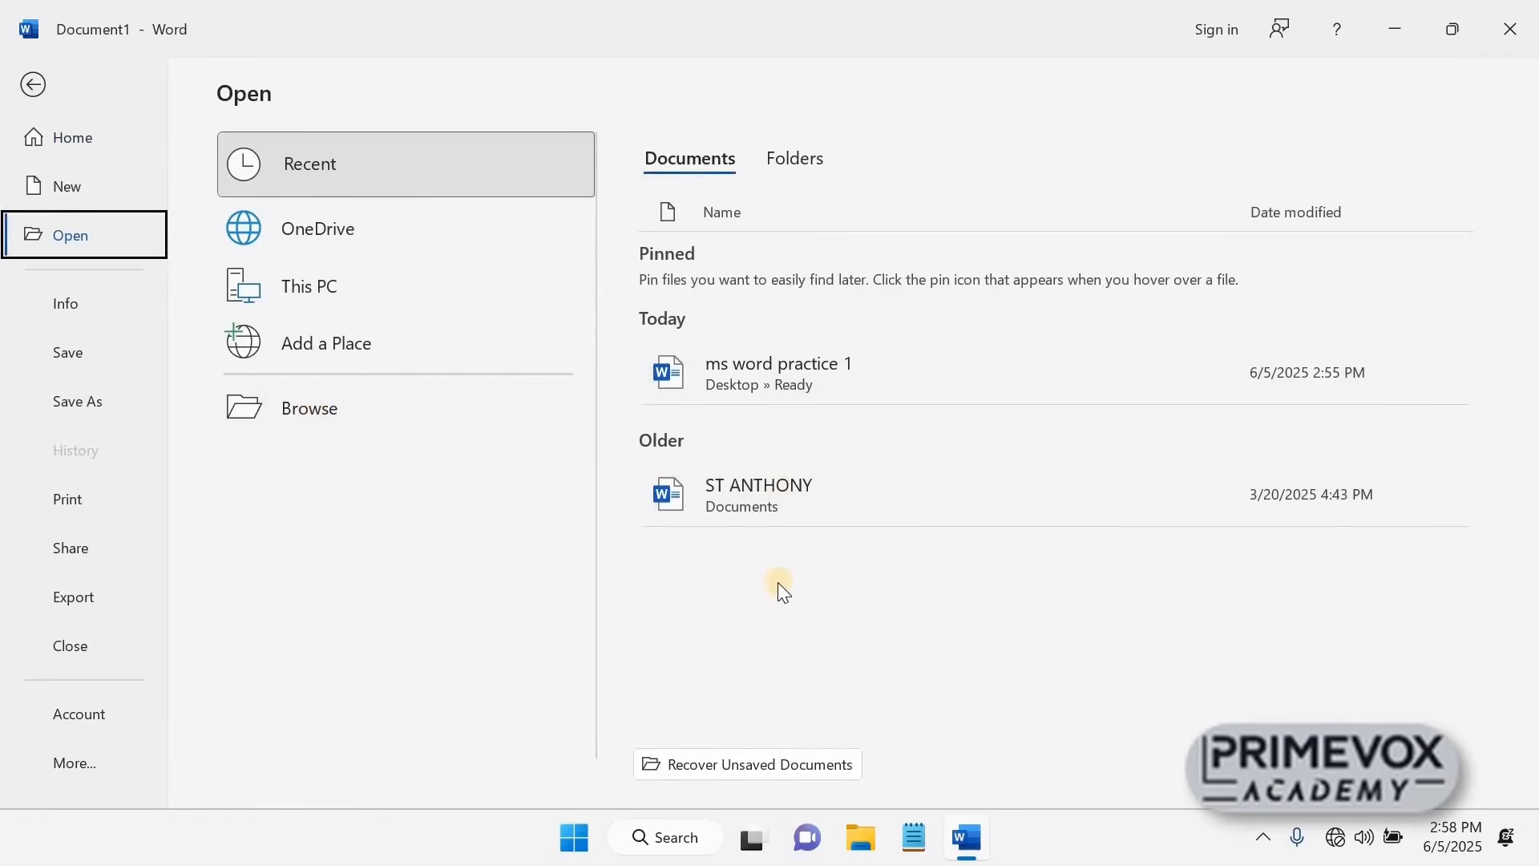
left_click(316, 410)
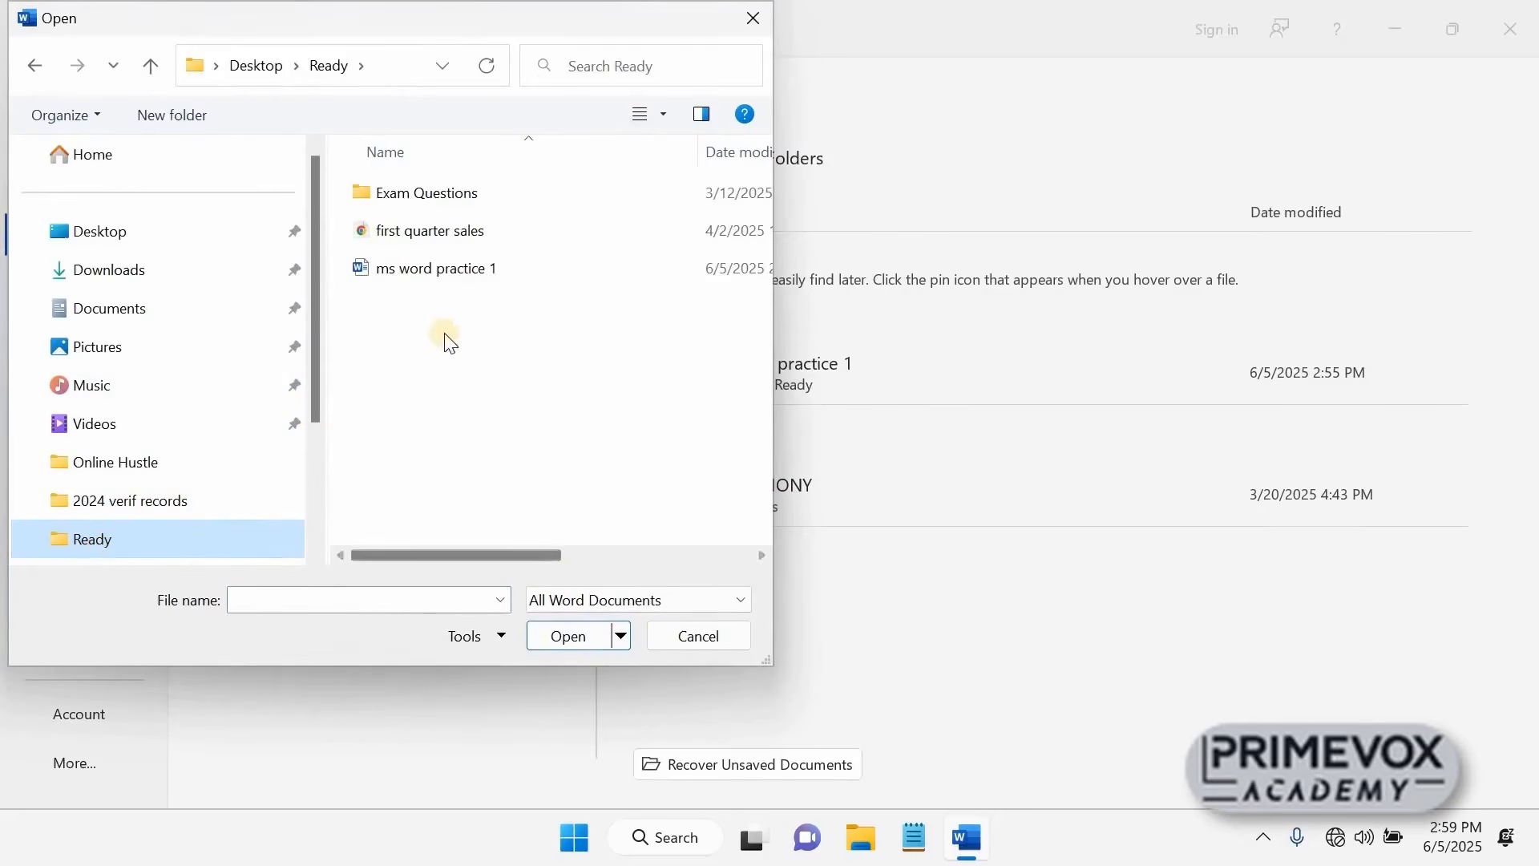
left_click(433, 272)
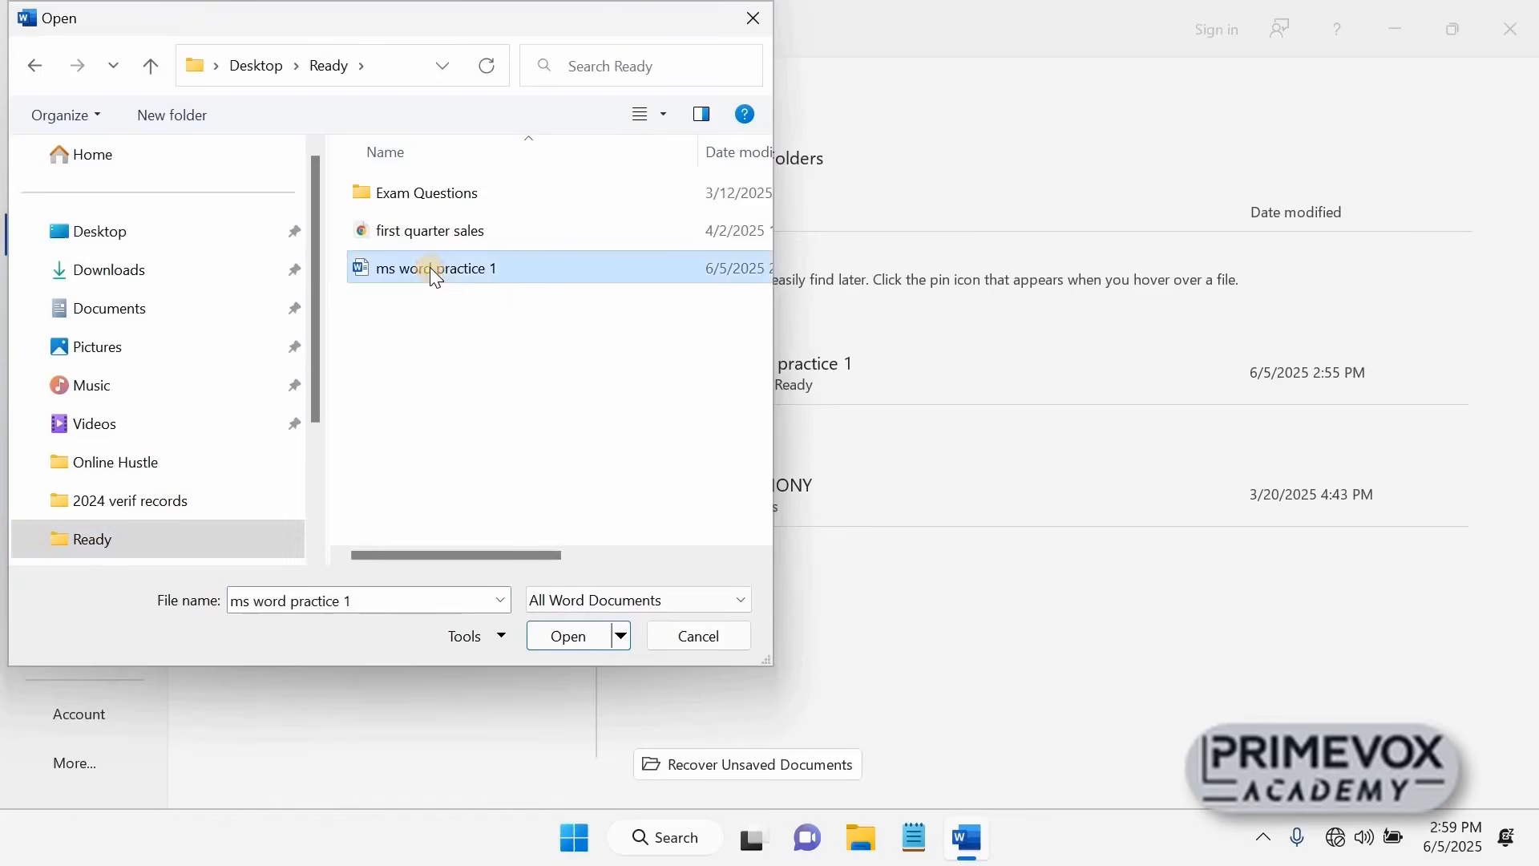
left_click(566, 640)
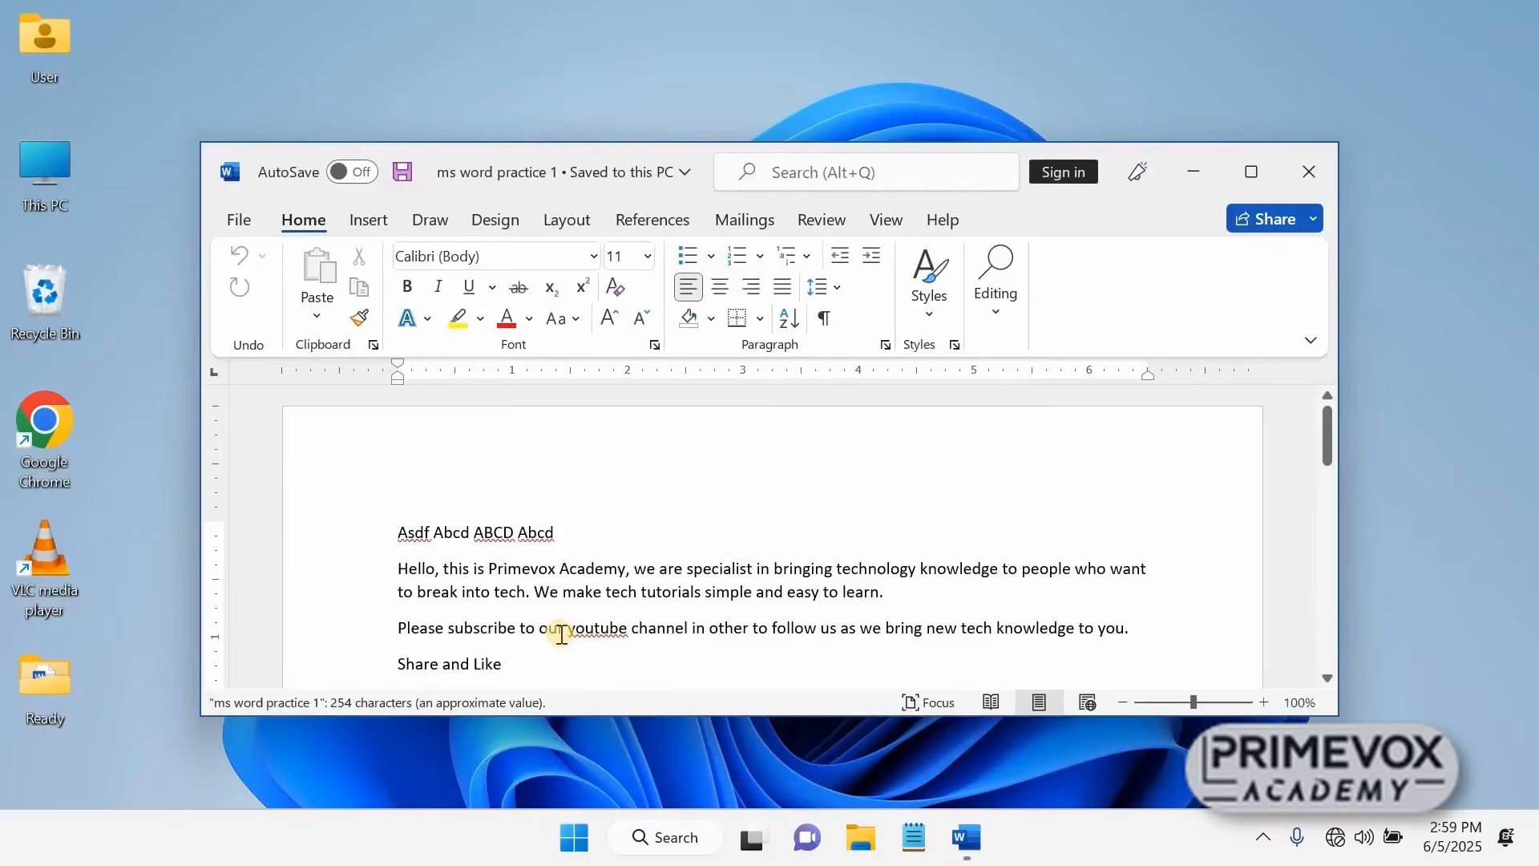
left_click(1249, 174)
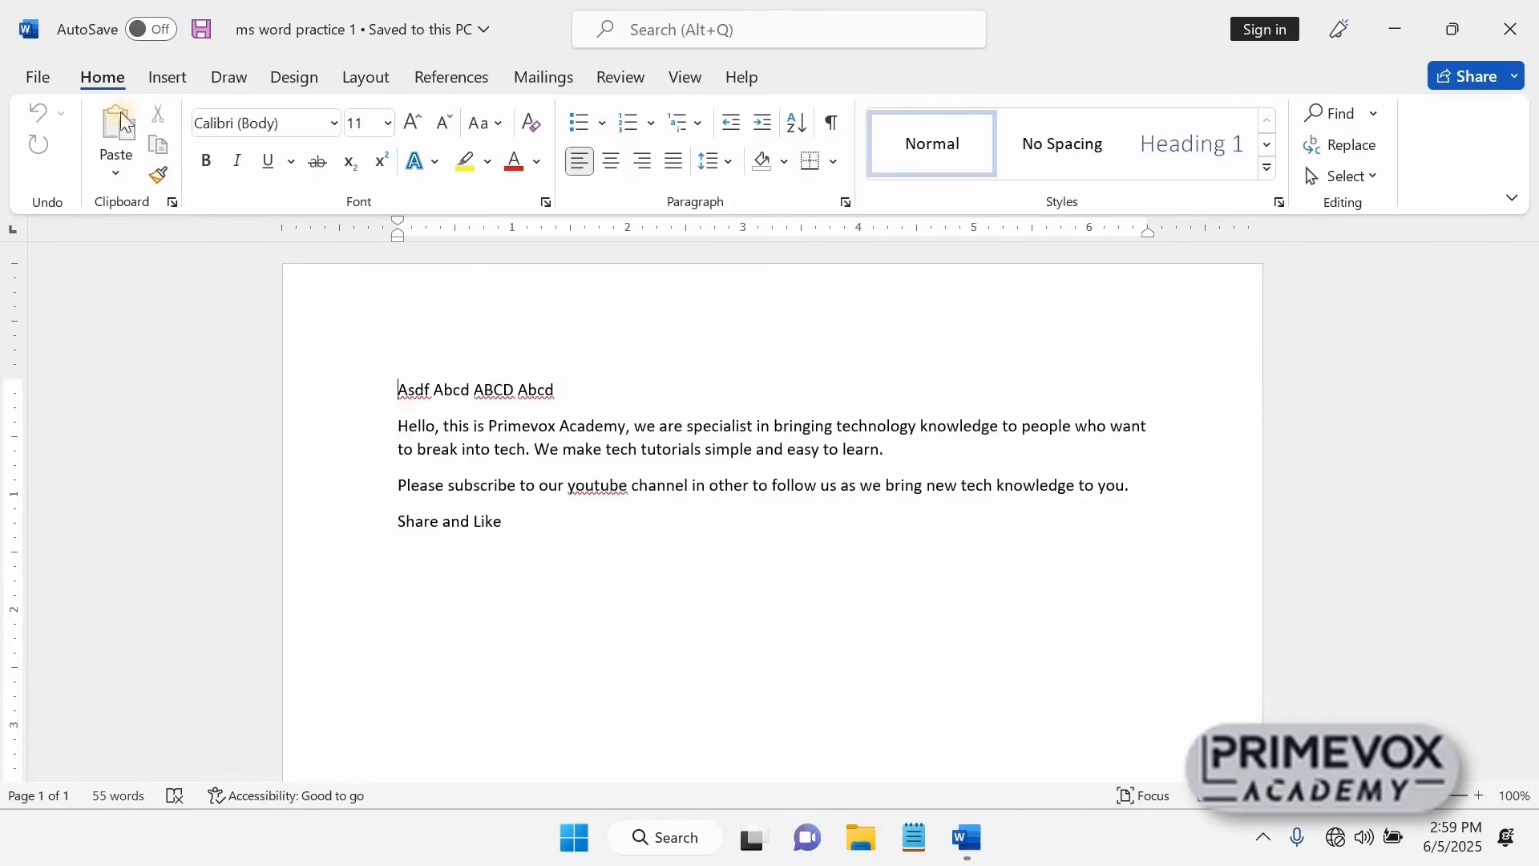
Close the "ms word practice 1" document and reopen it from the recent files
left_click(34, 77)
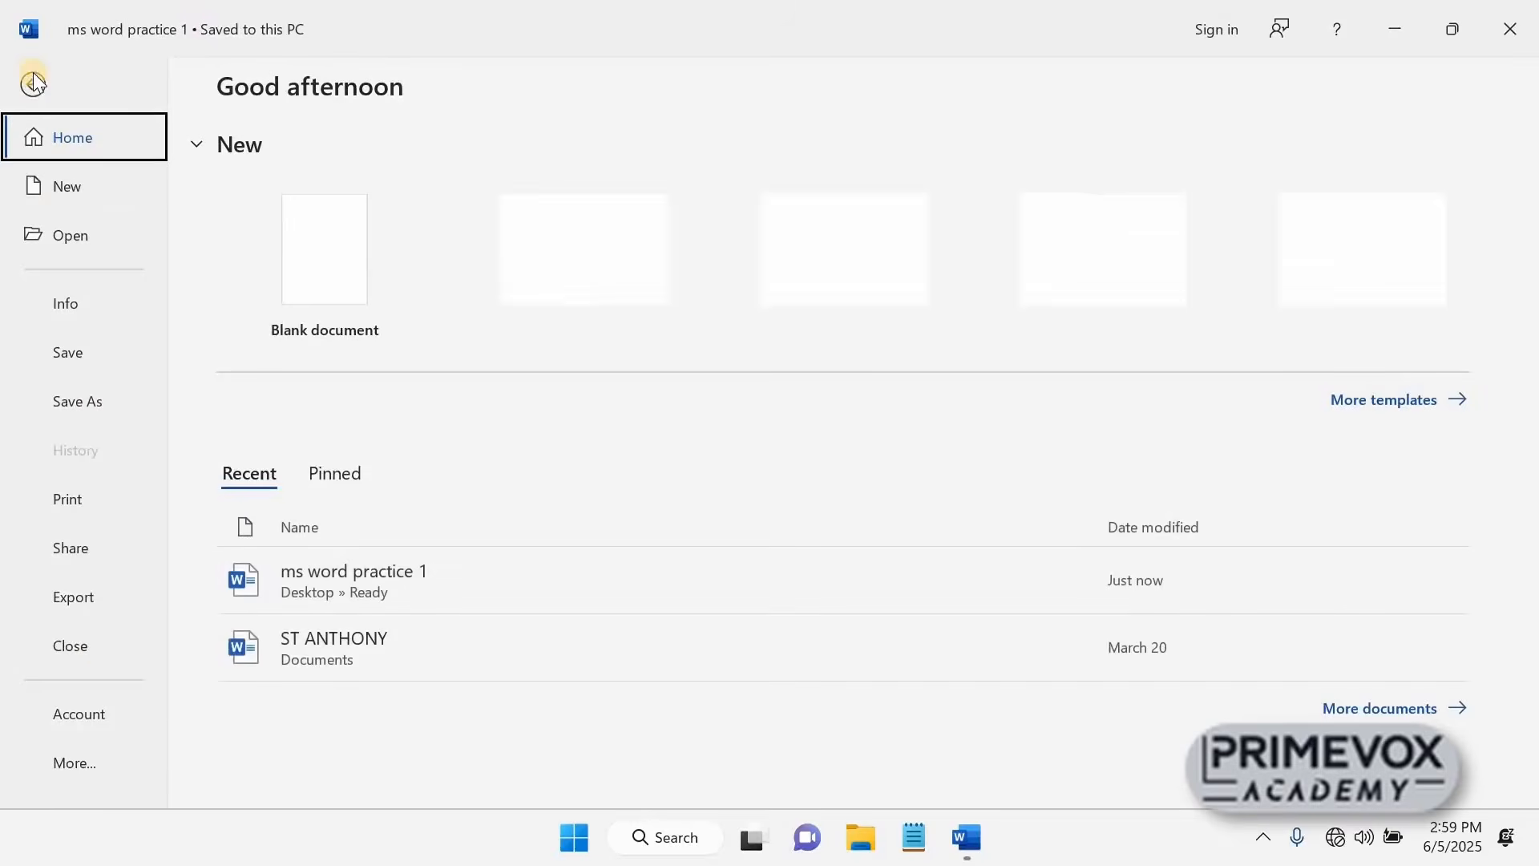
left_click(96, 646)
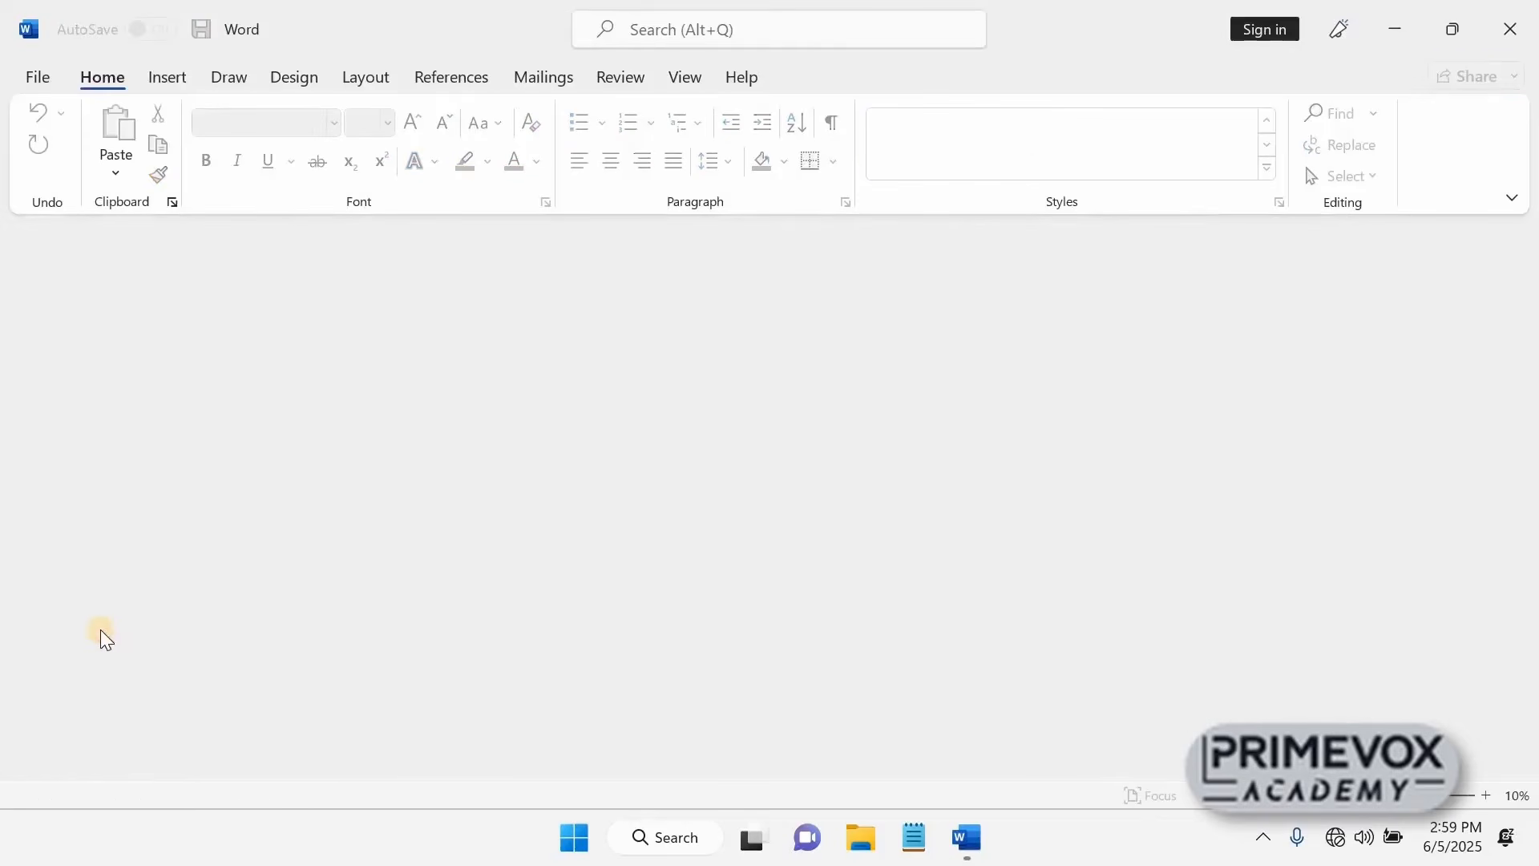
left_click(46, 82)
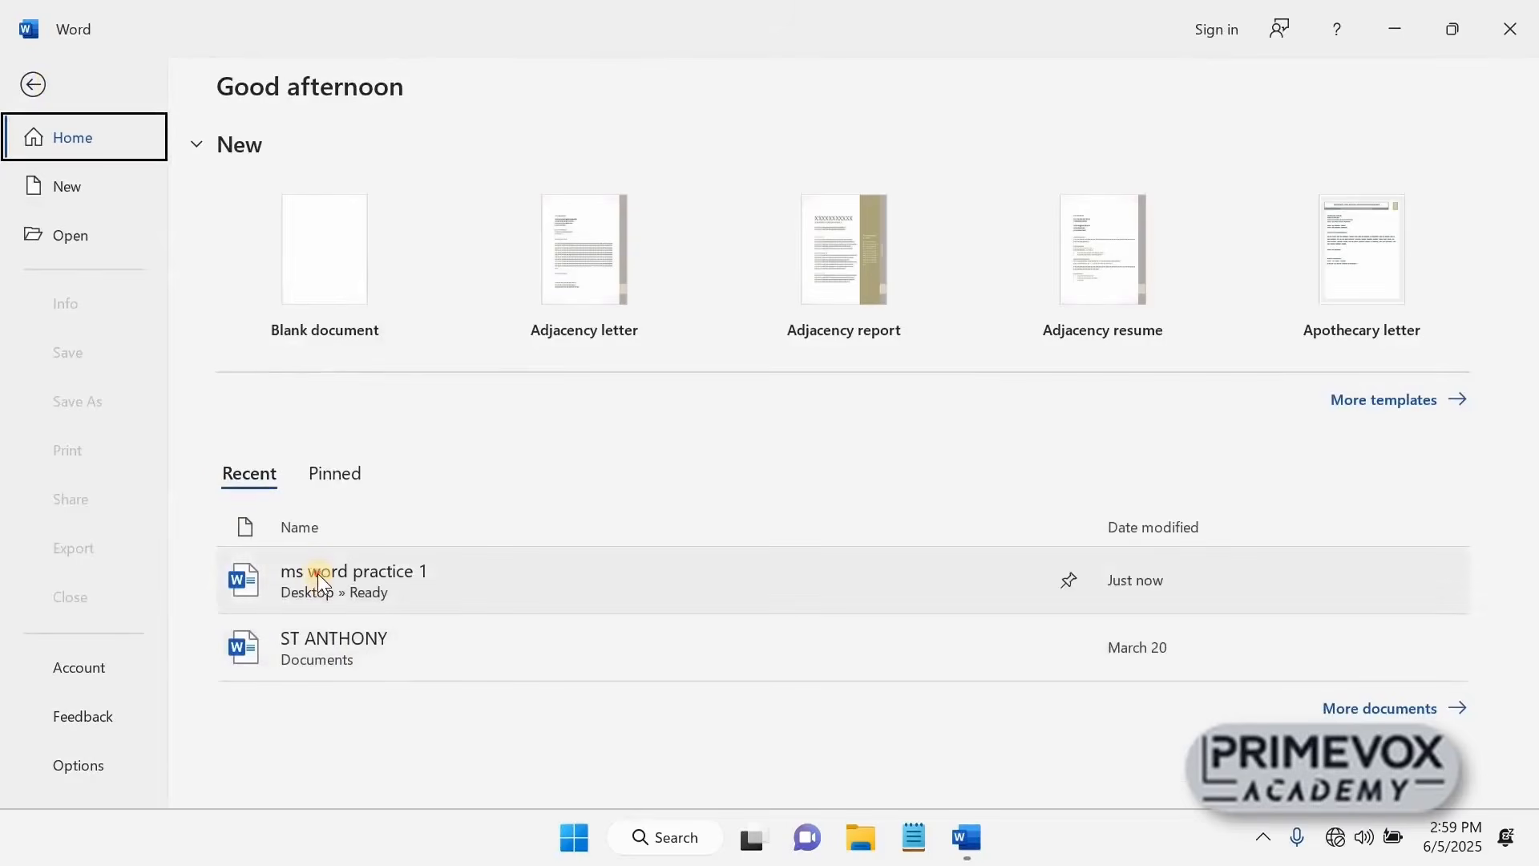
left_click(317, 574)
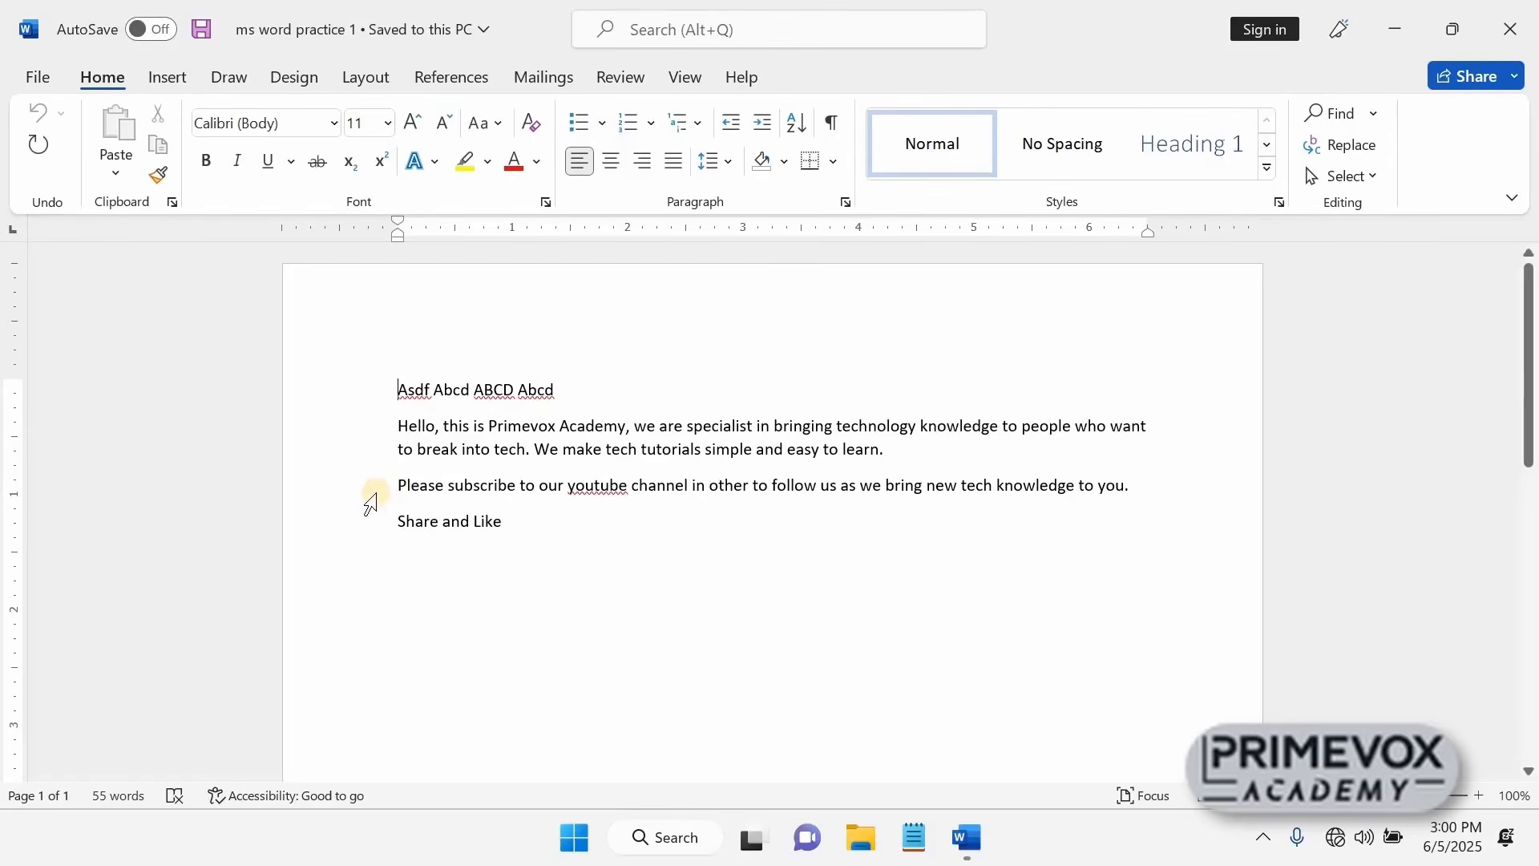
double_click(400, 485)
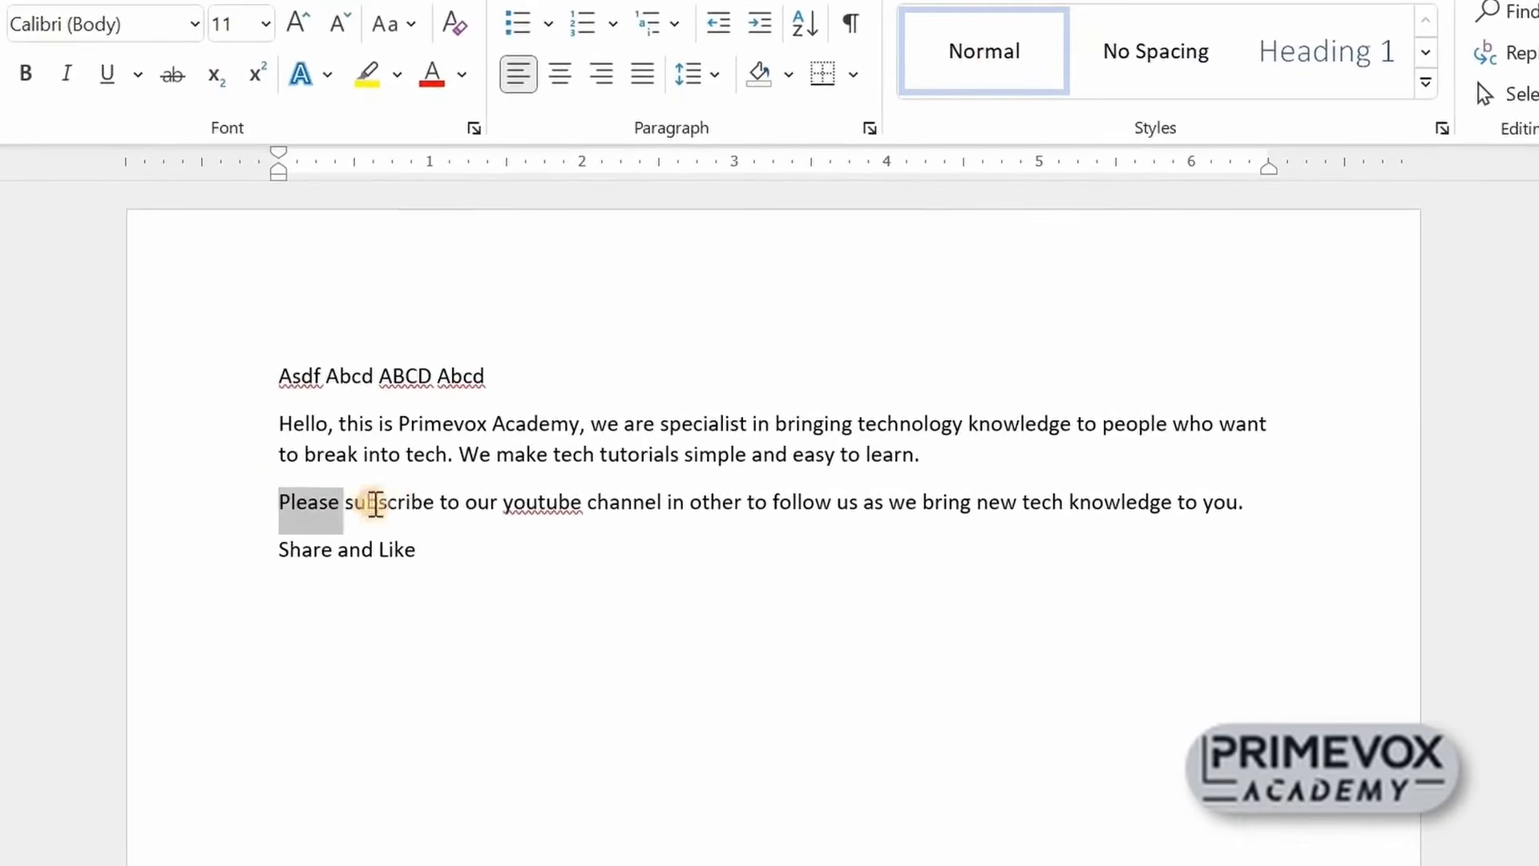
left_click_drag(375, 503, 805, 505)
left_click(694, 649)
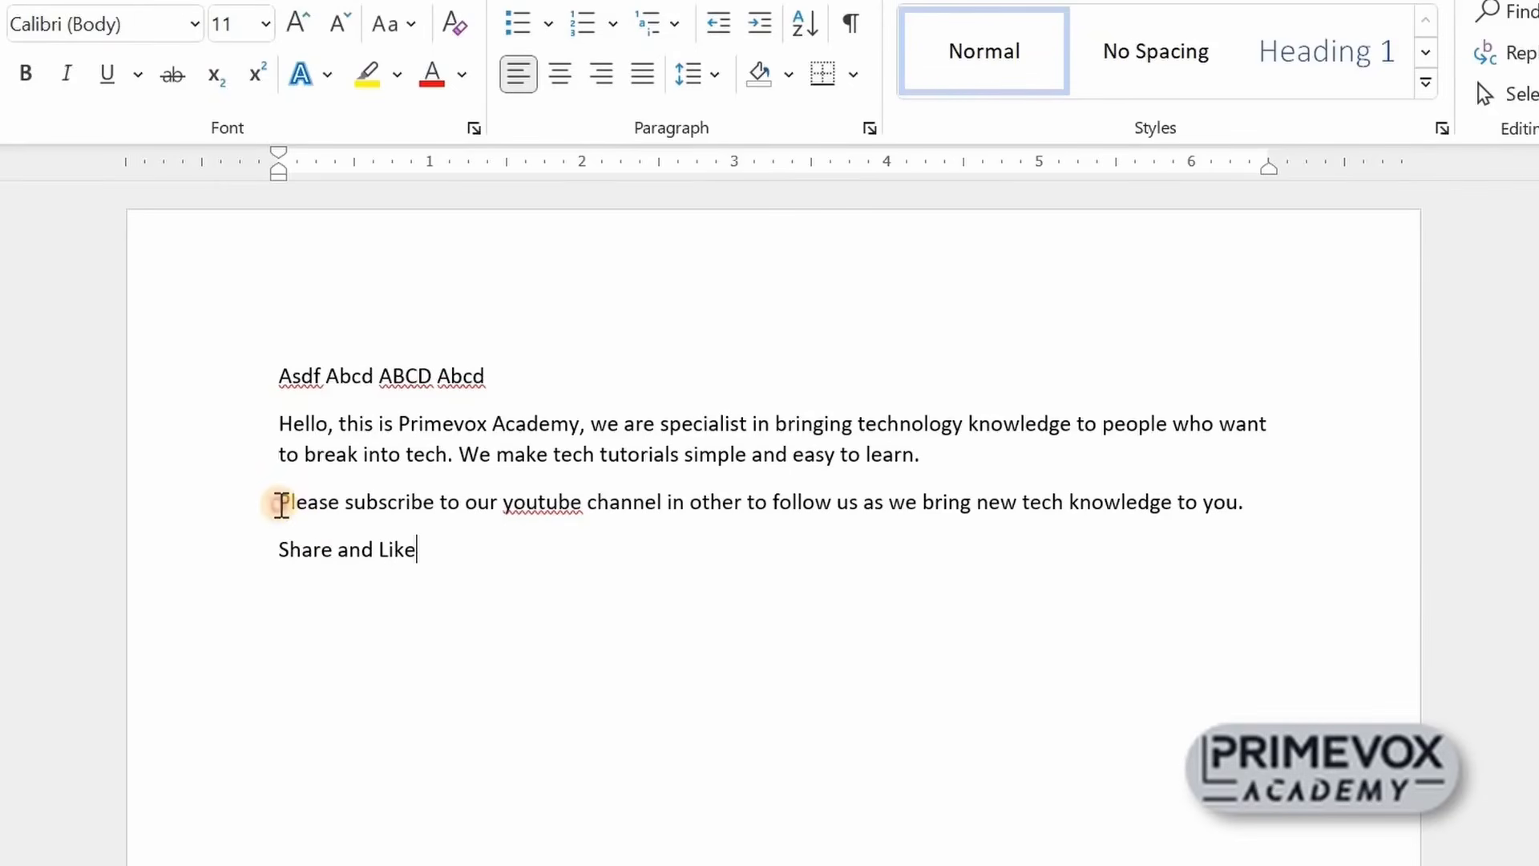
Copy the "Please subscribe to our youtube channel" sentence and paste it below "Share and Like", leaving one empty line between them
left_click_drag(281, 502, 1247, 503)
key("ctrl+c")
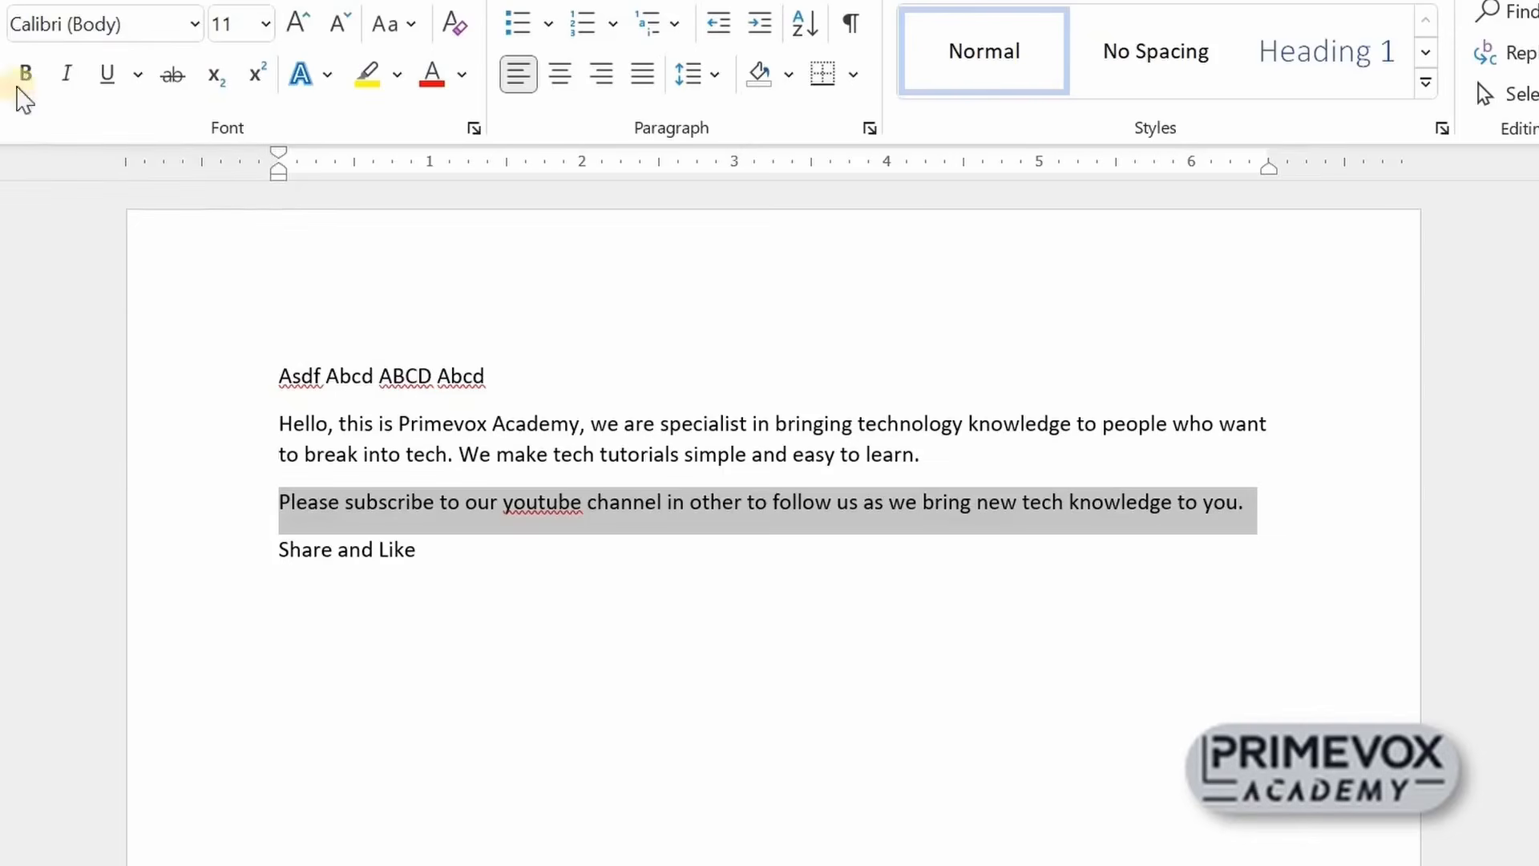
left_click(469, 570)
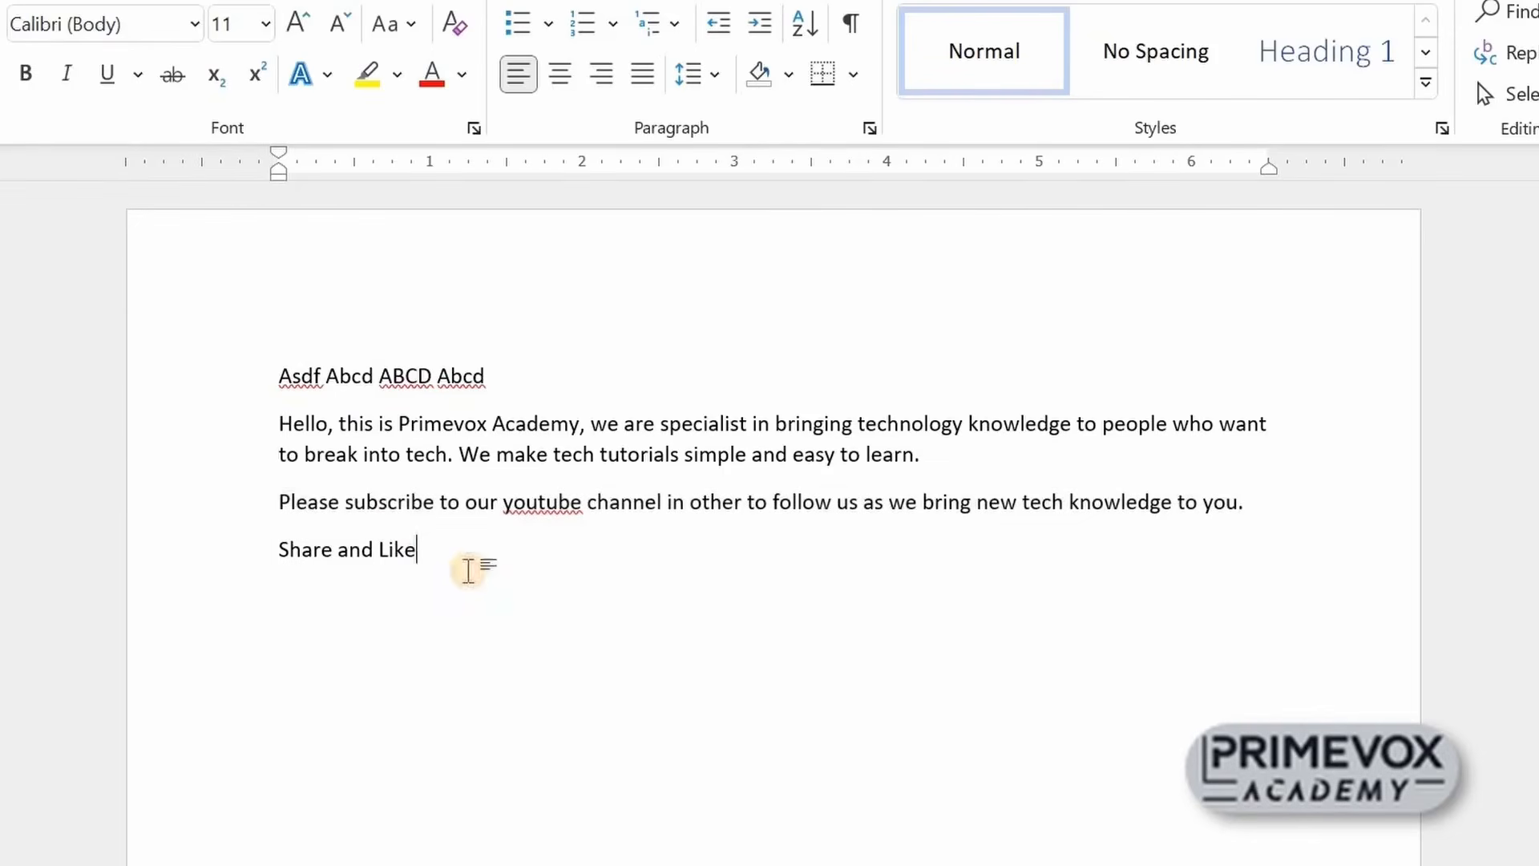
key("Return")
key("Return")
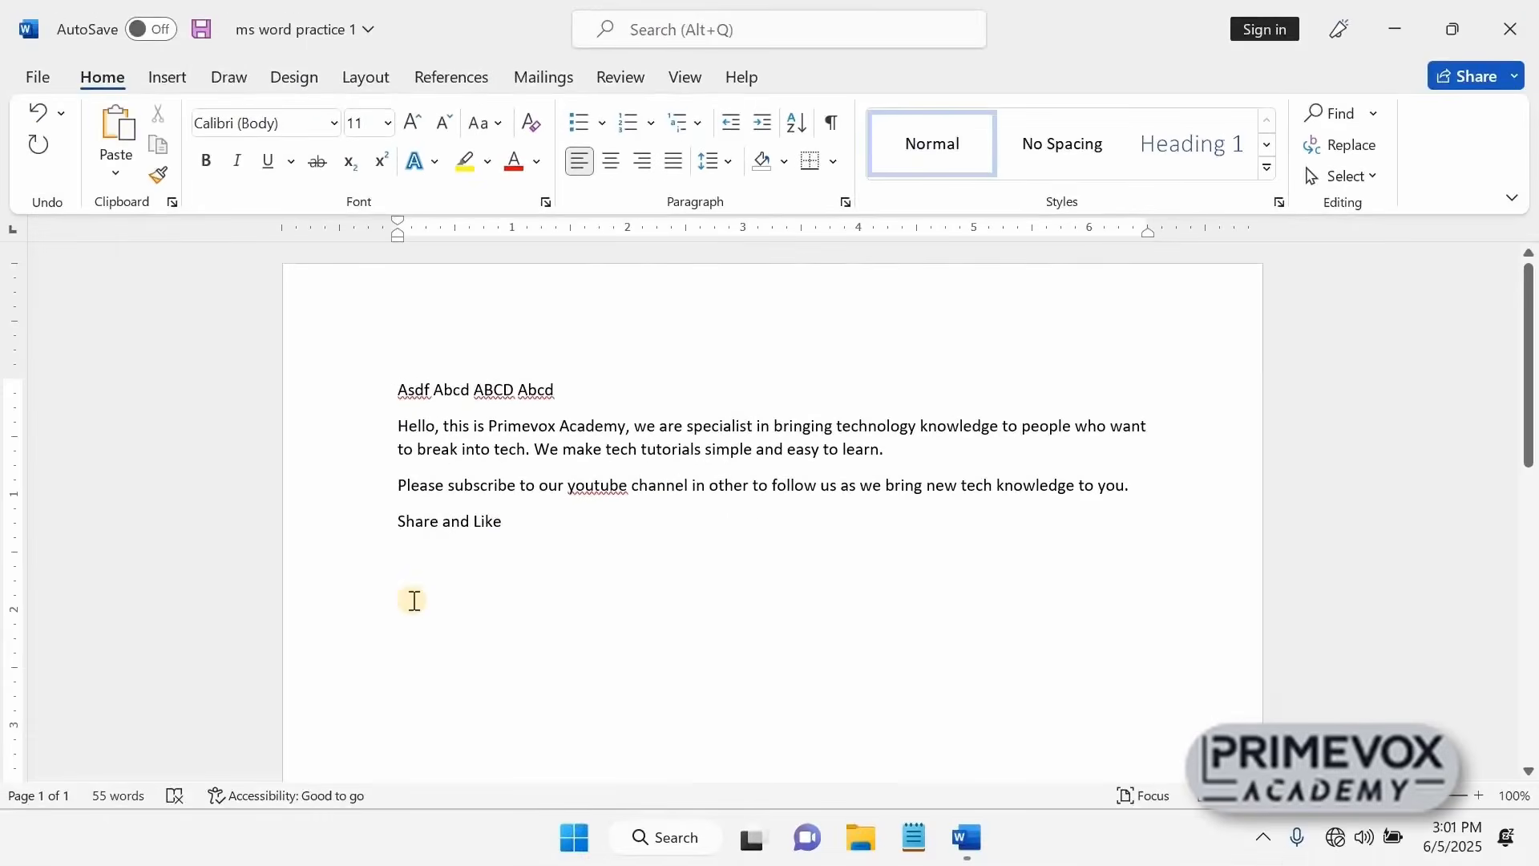
left_click(126, 119)
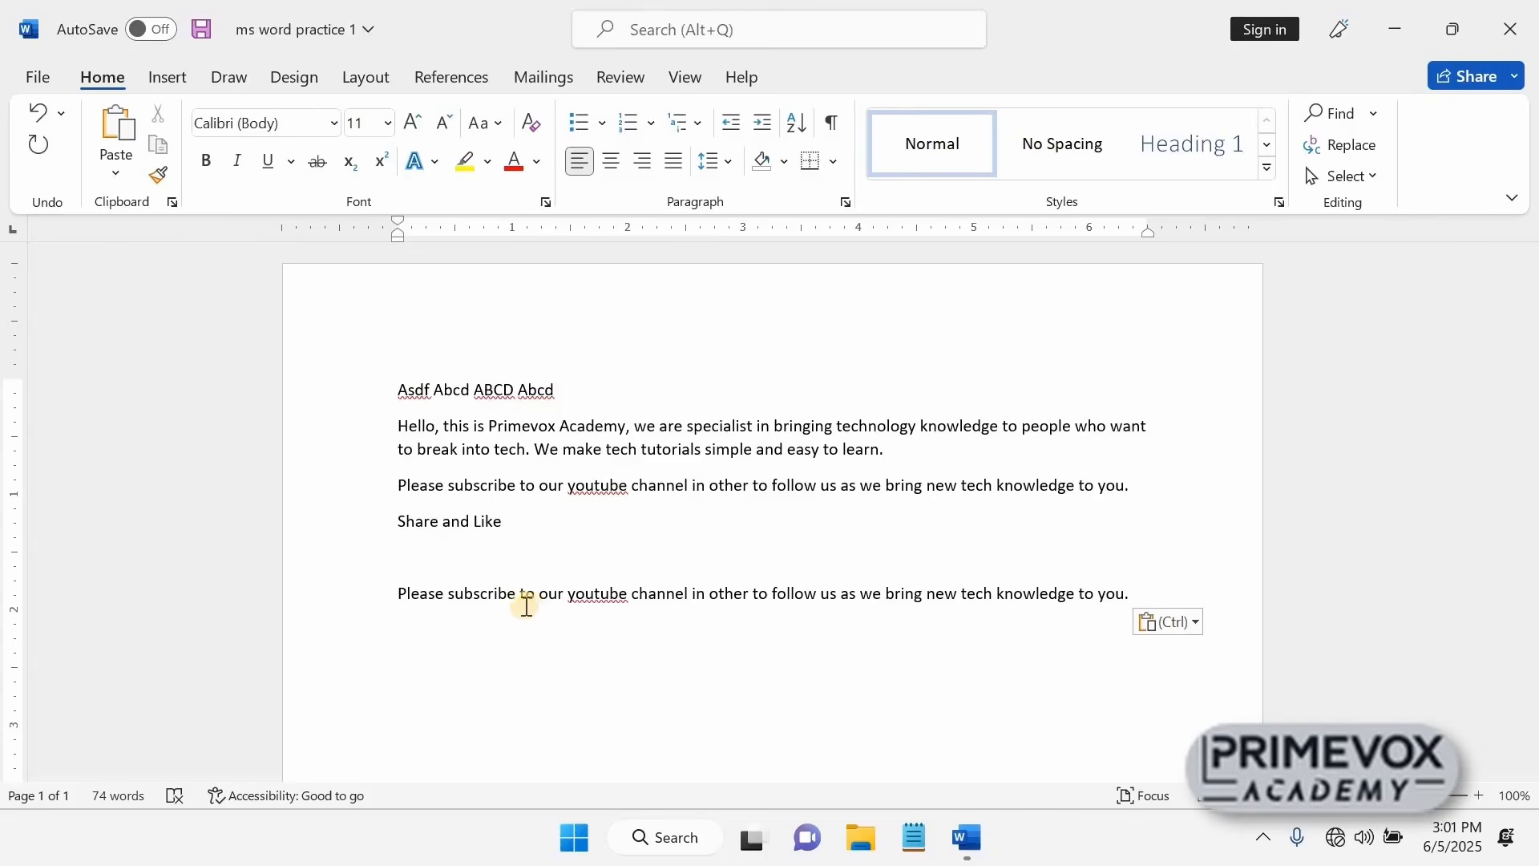
Cut the "Share and Like" line and paste it below the second "Please subscribe" sentence
left_click_drag(398, 523, 506, 521)
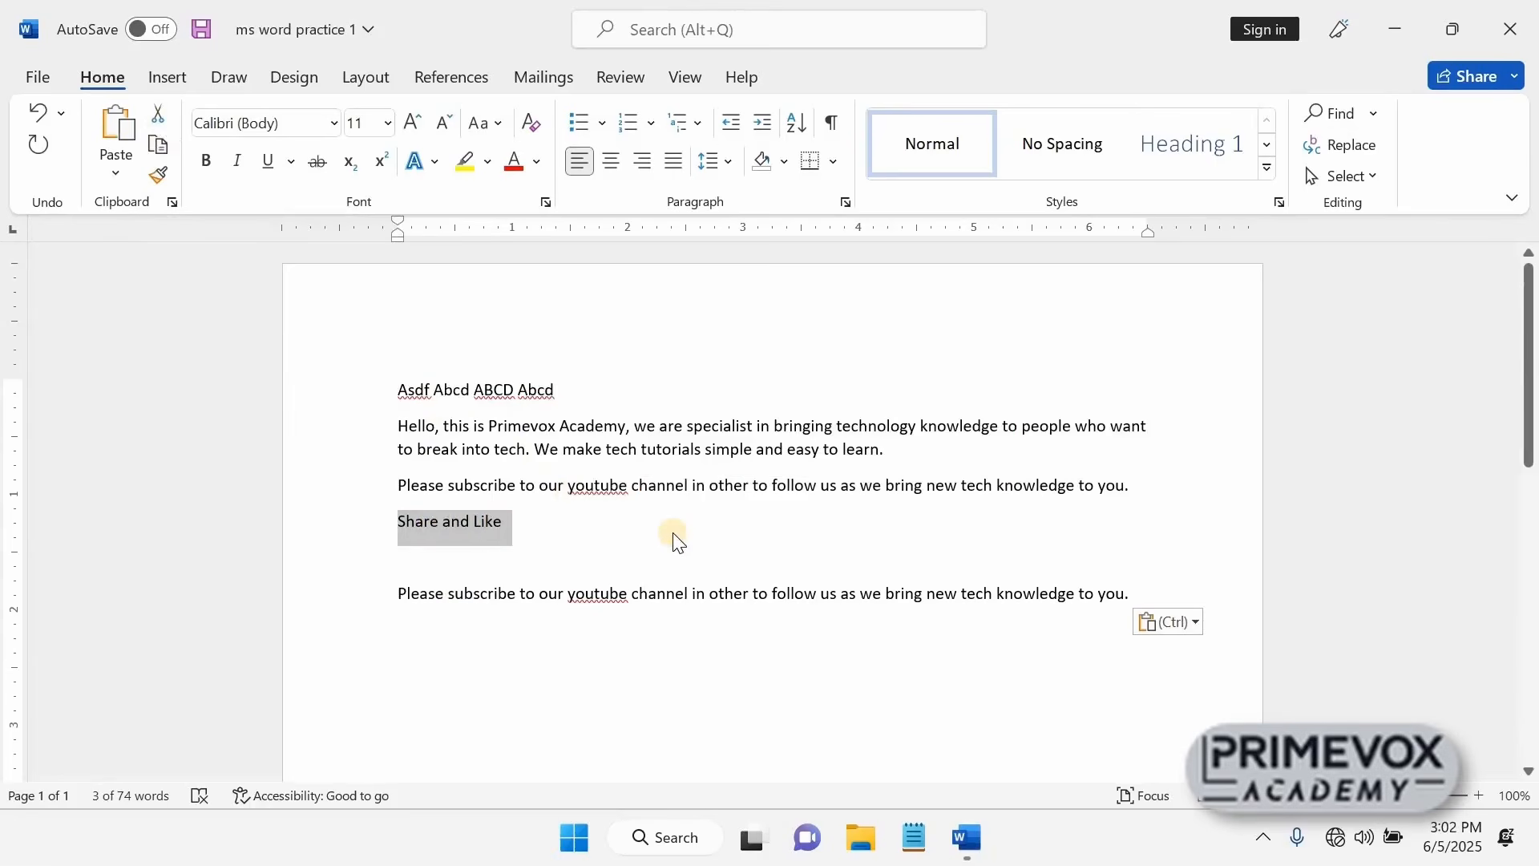
key("ctrl+x")
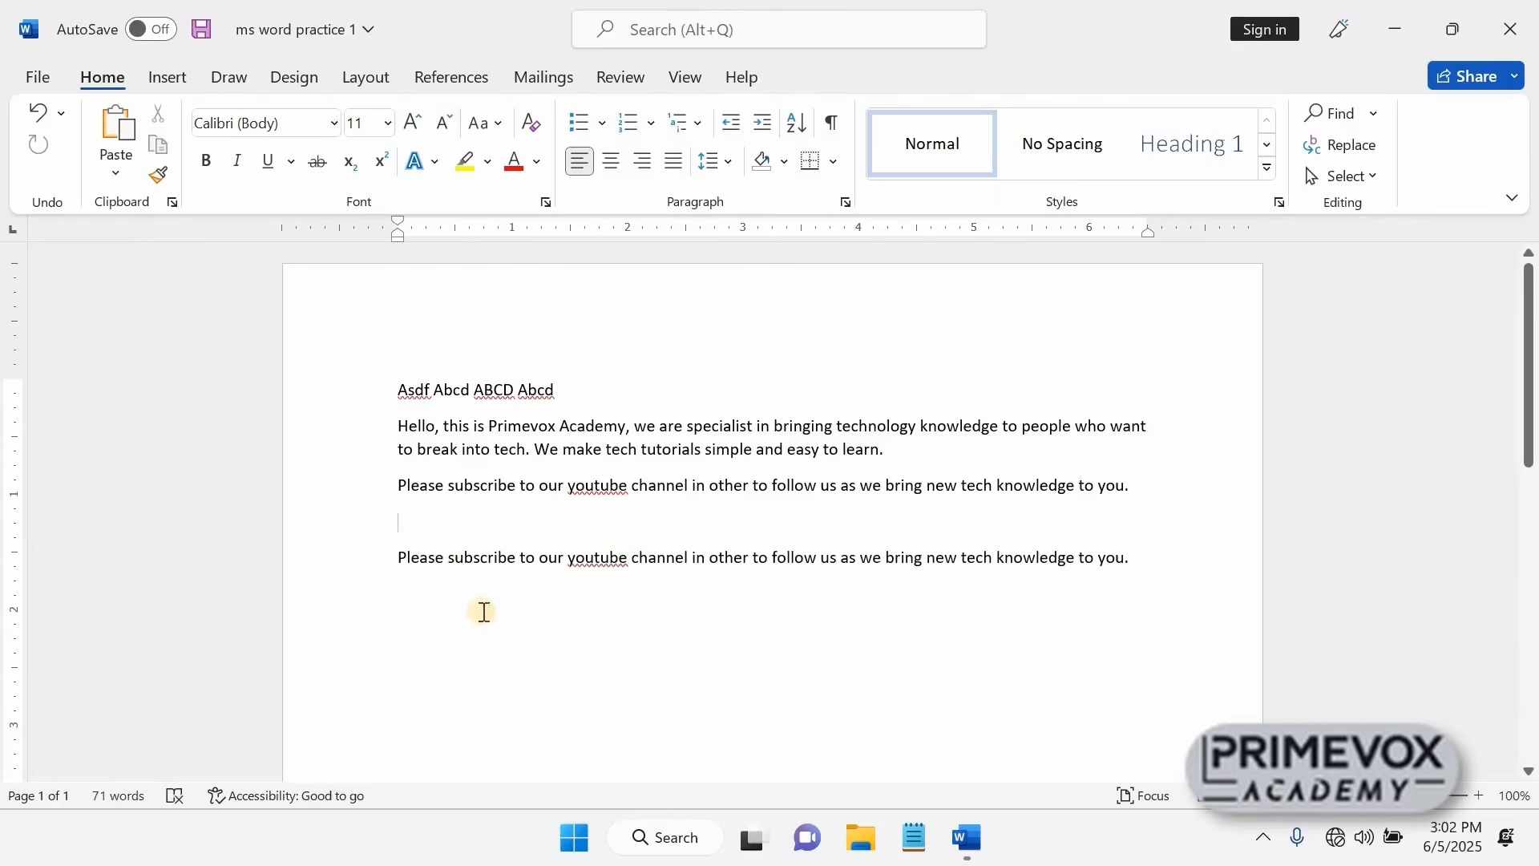
left_click(443, 590)
key("ctrl+v")
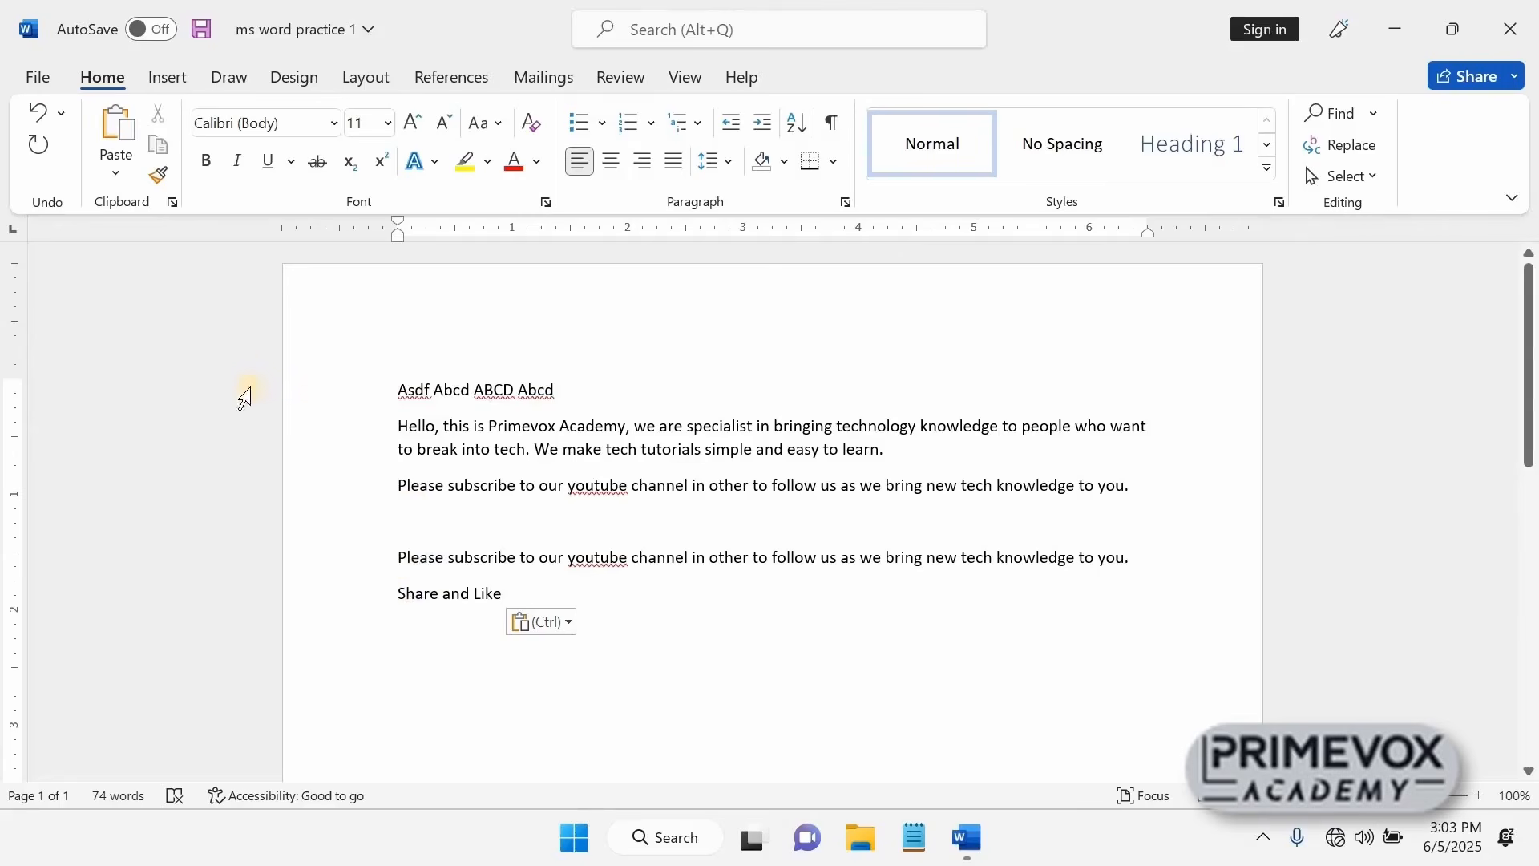
Undo the cut and paste of the "Share and Like" line, and redo both actions
left_click(38, 116)
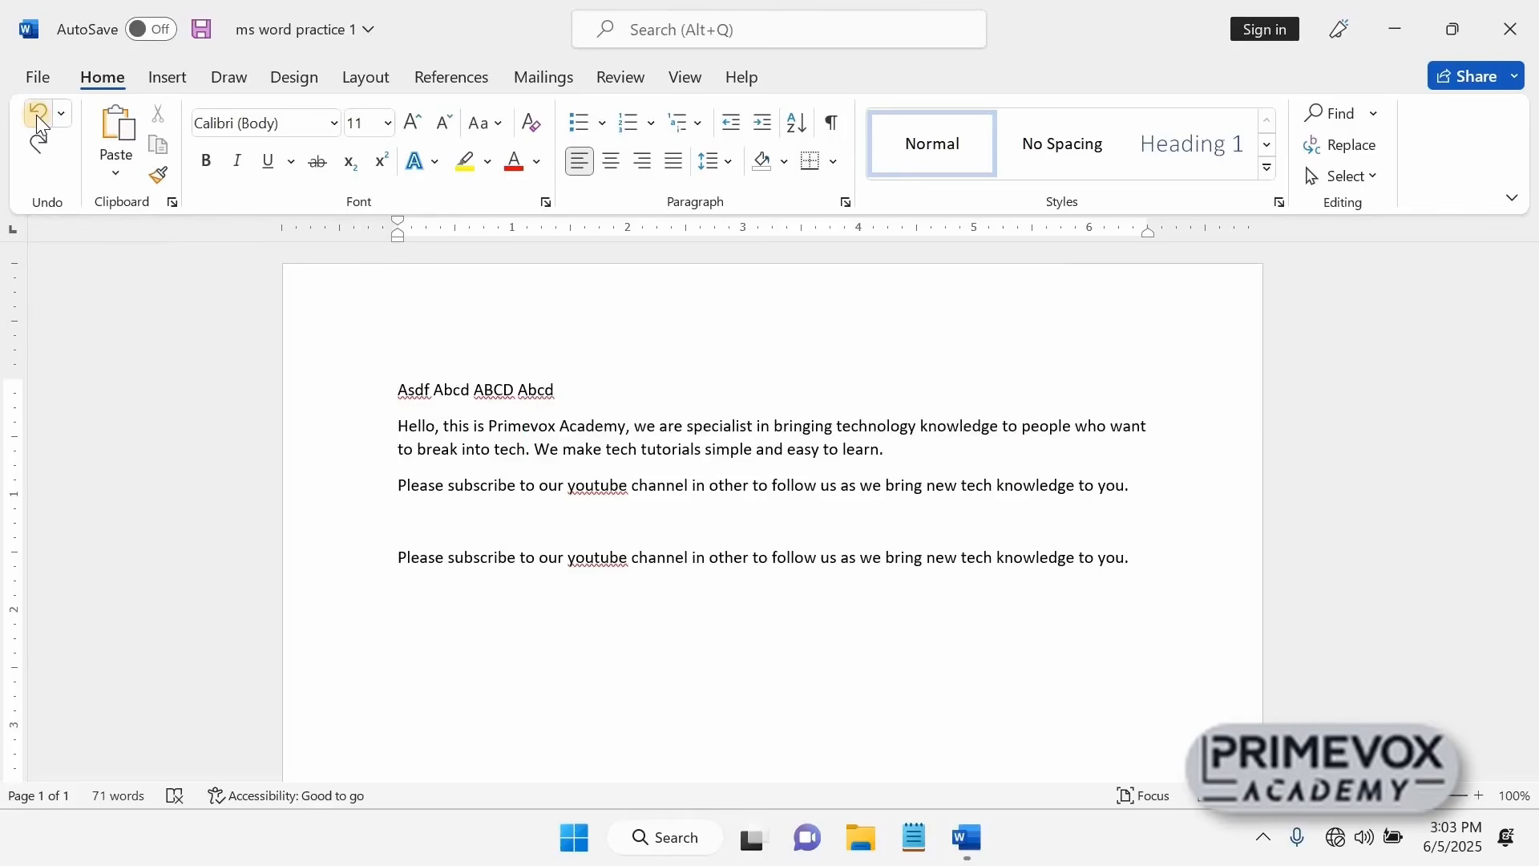
left_click(37, 145)
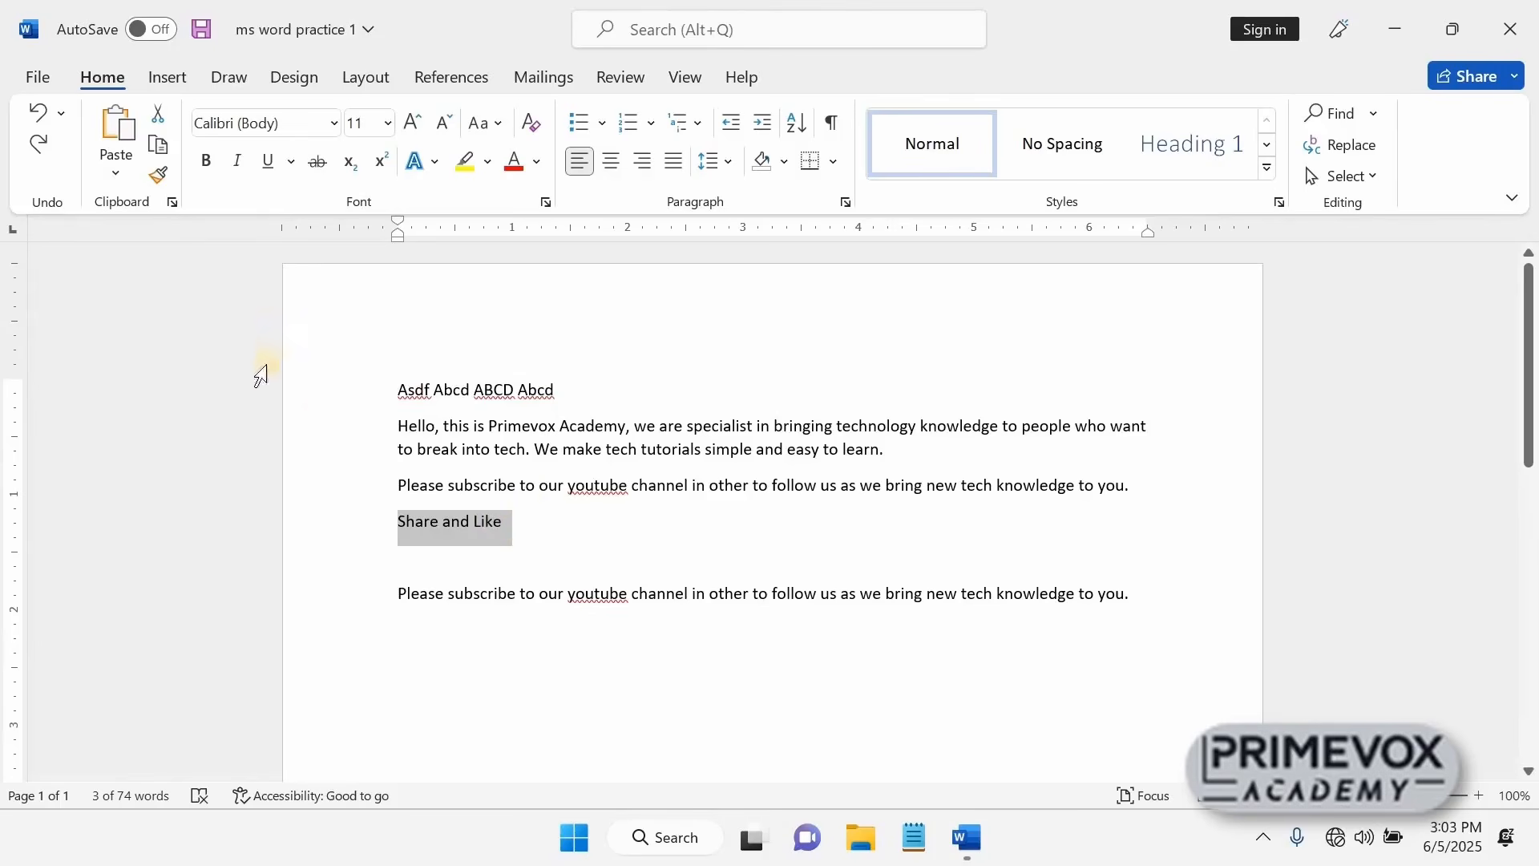
left_click(39, 146)
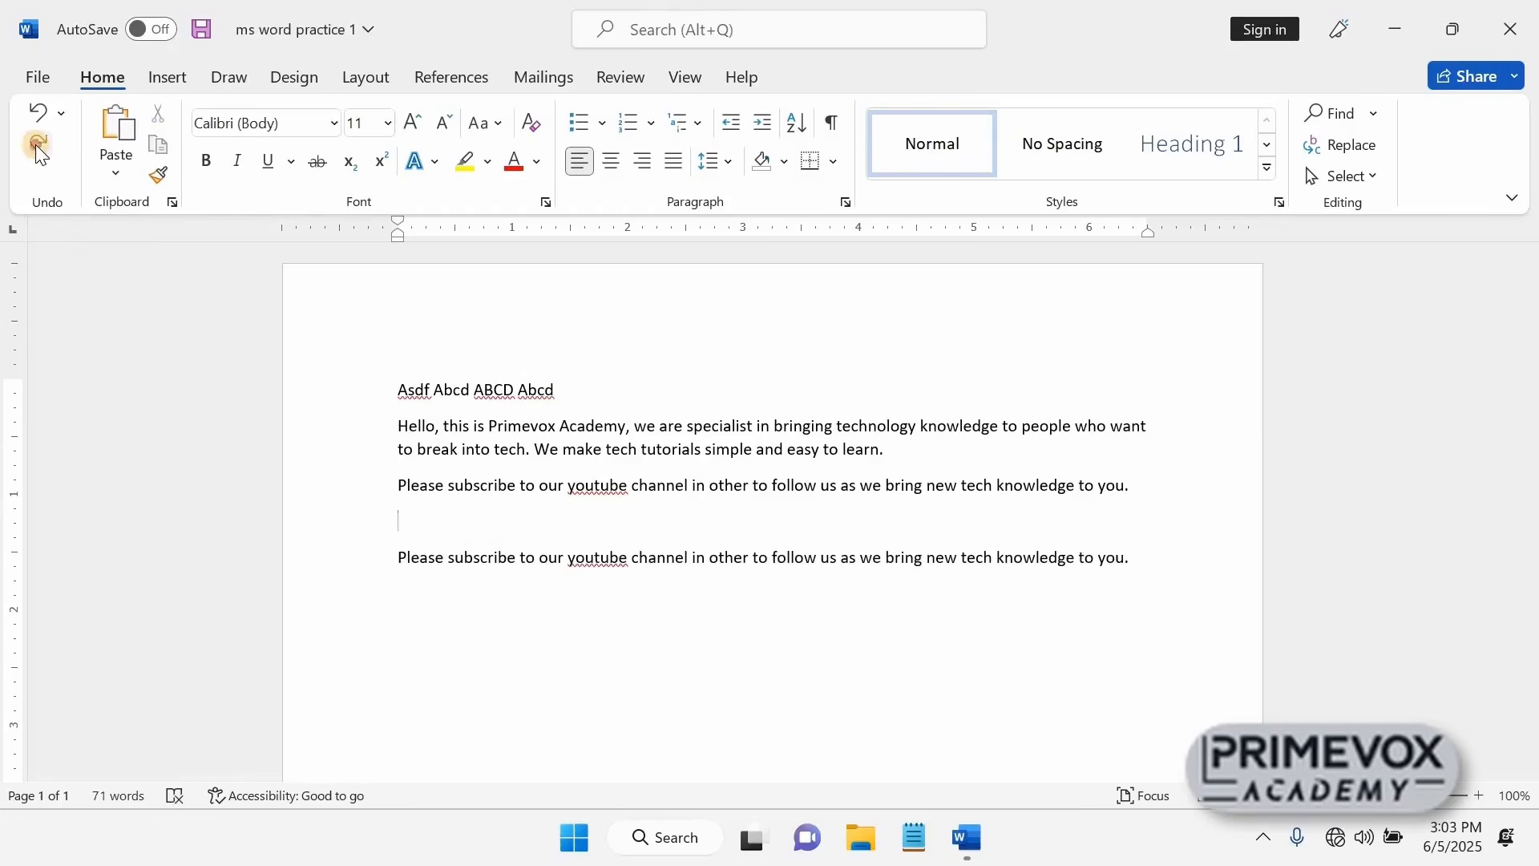
left_click(39, 146)
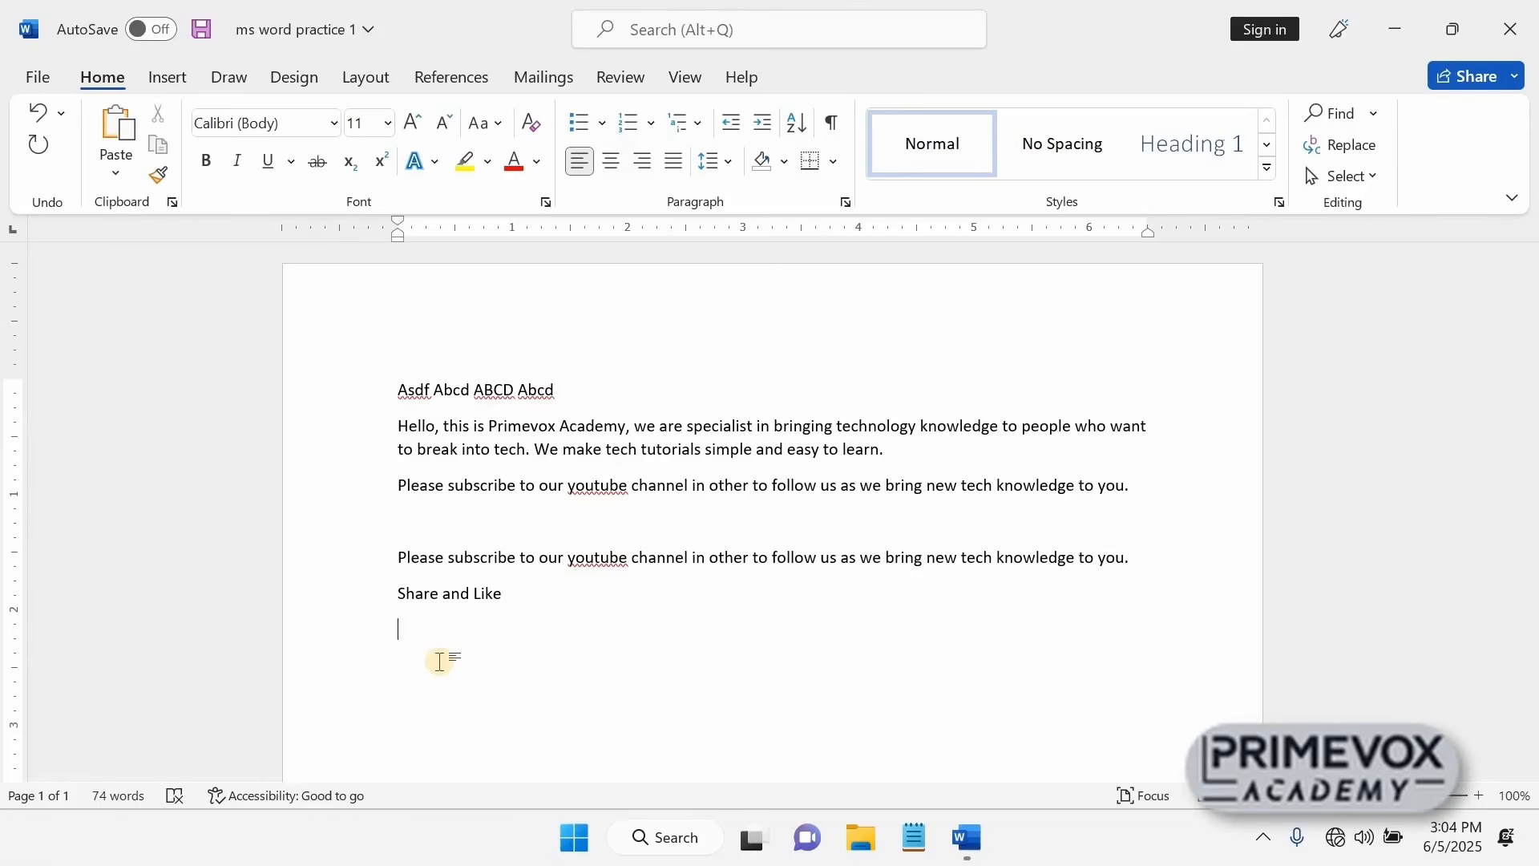
Minimize the open window, launch Word again with the "ms word practice 1" document, and maximize its window
left_click(1390, 36)
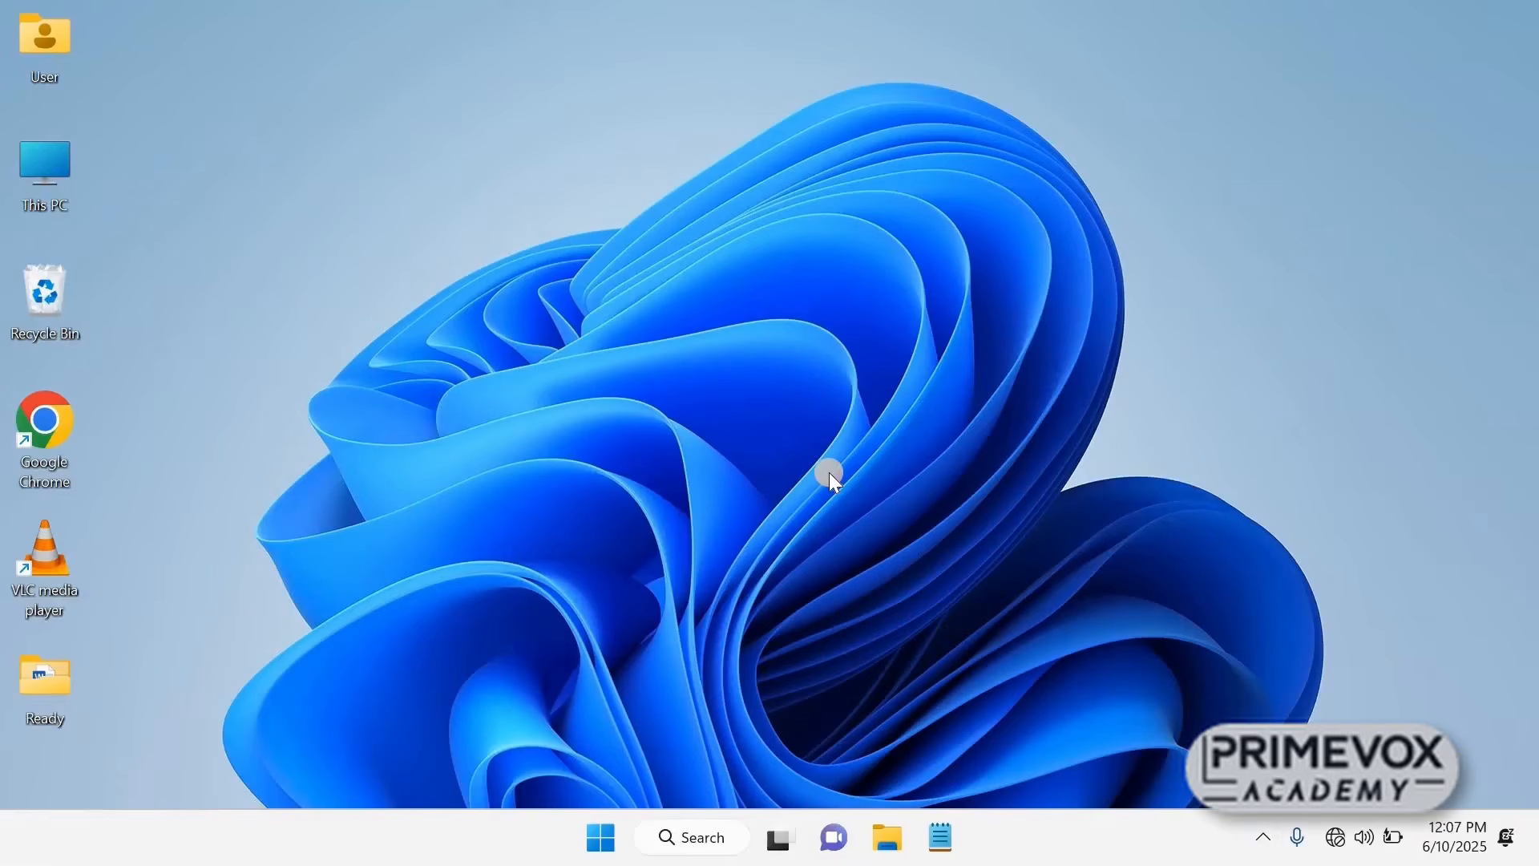
left_click(599, 838)
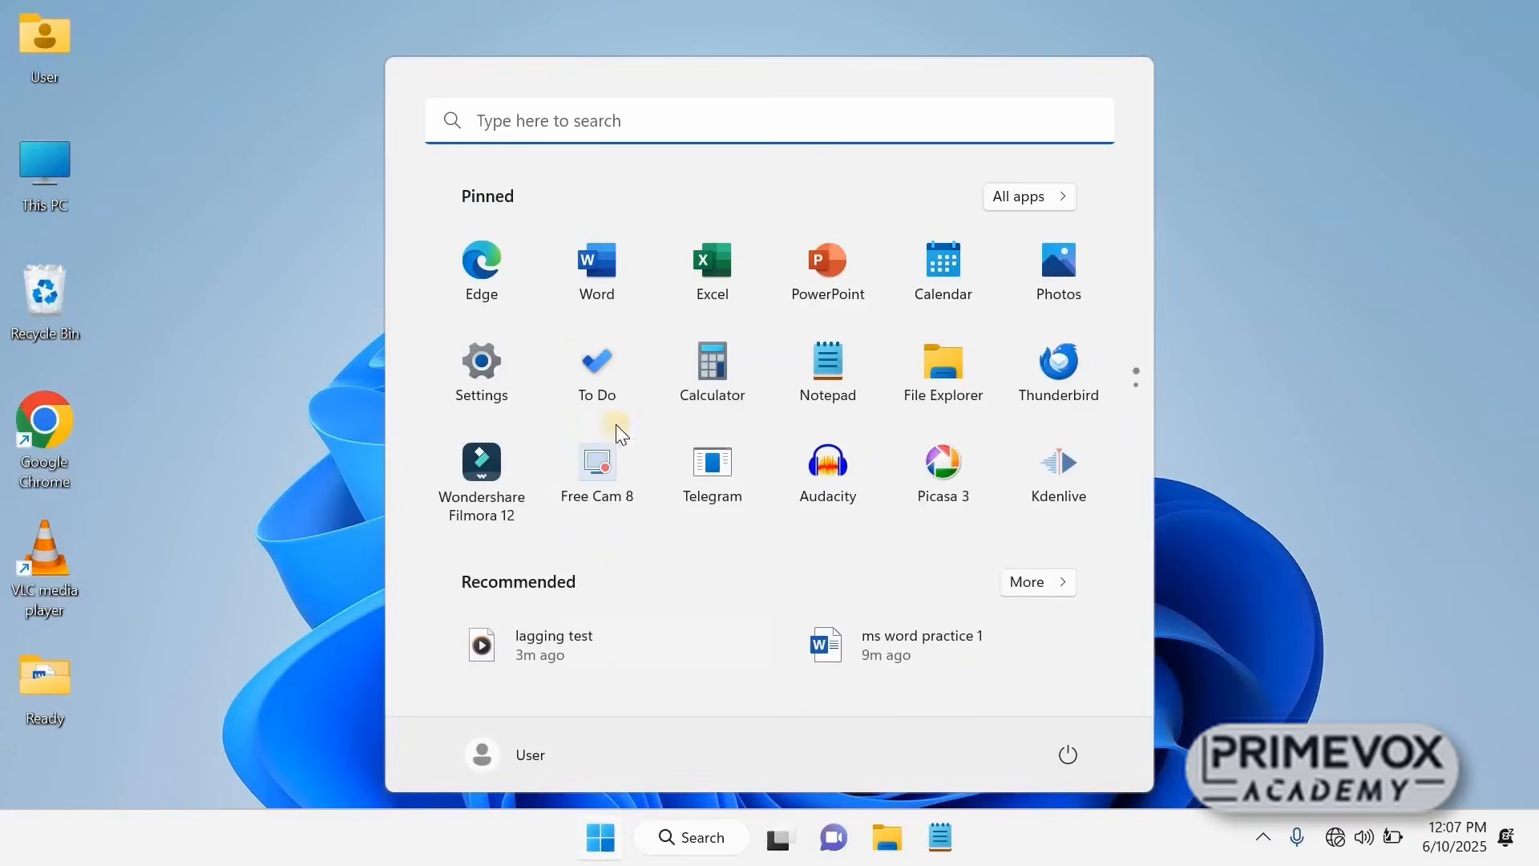
left_click(605, 268)
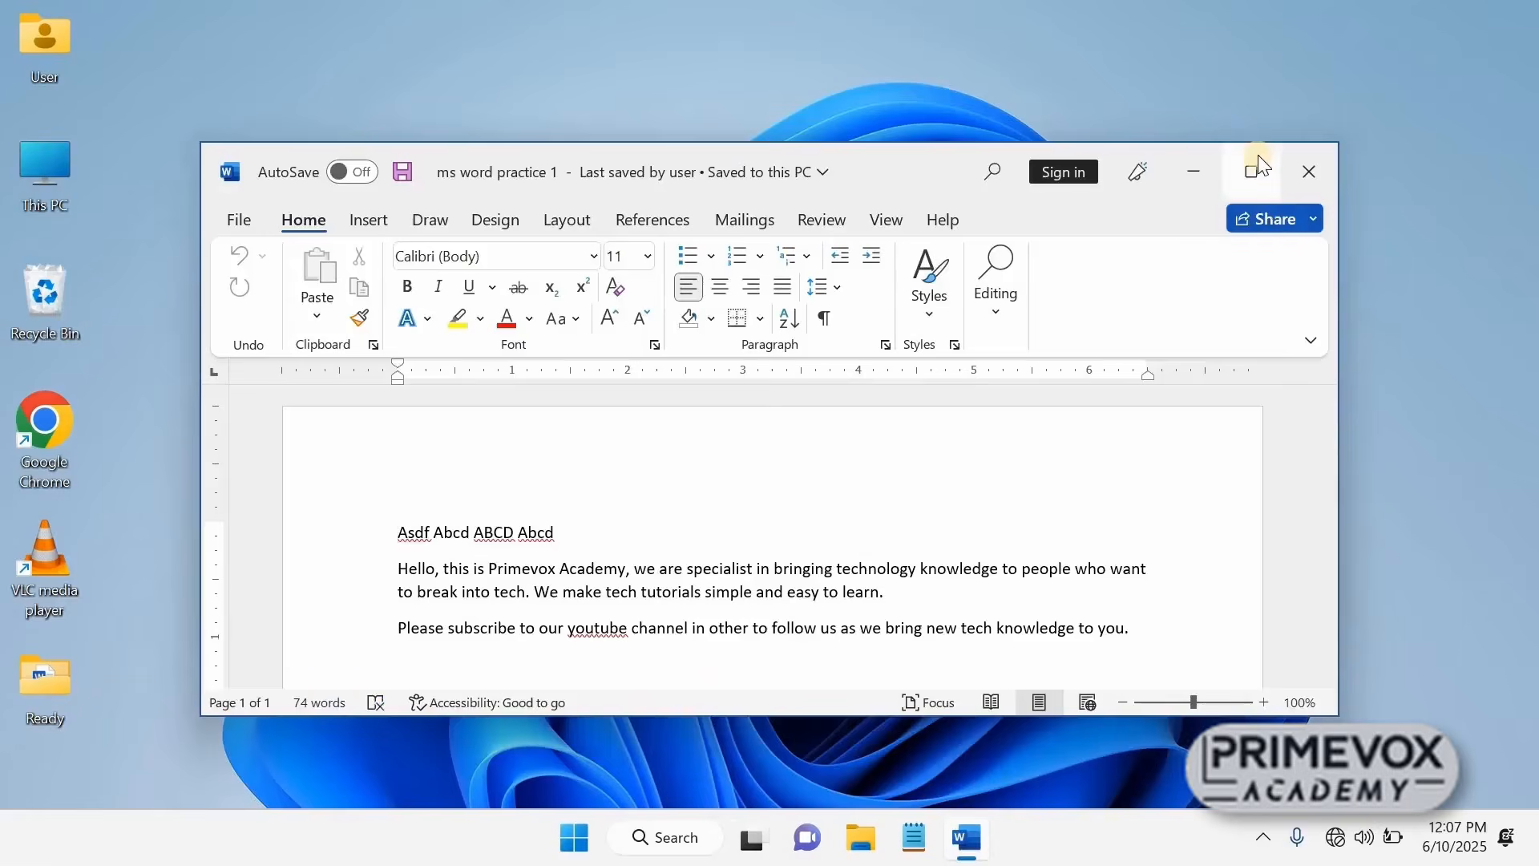
left_click(1256, 160)
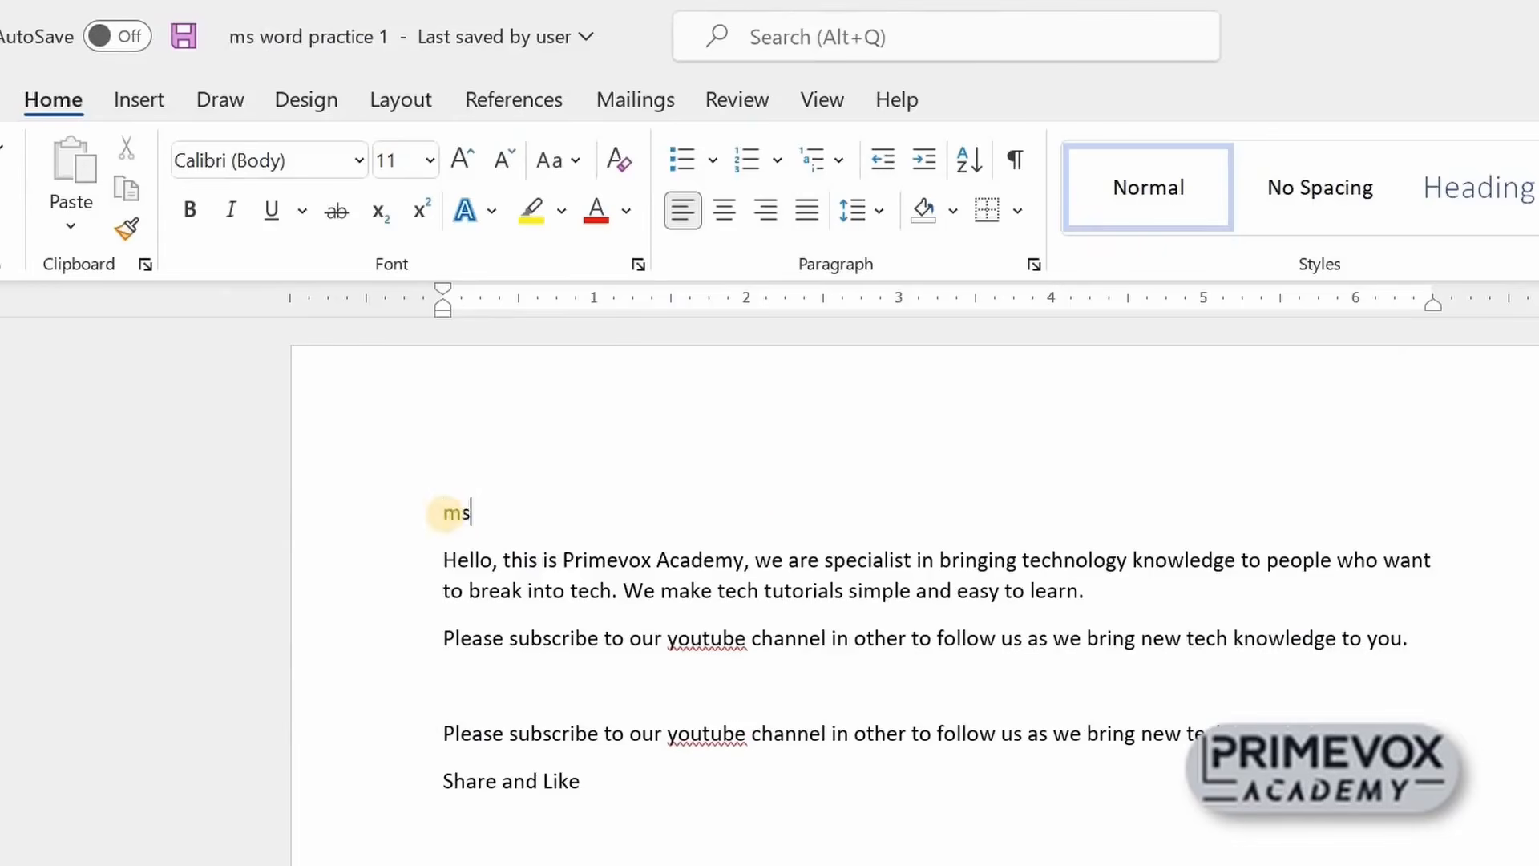
Replace the text on the document's first line with "Ms word tutorial"
key("BackSpace")
key("BackSpace")
type("Ms word tutorial")
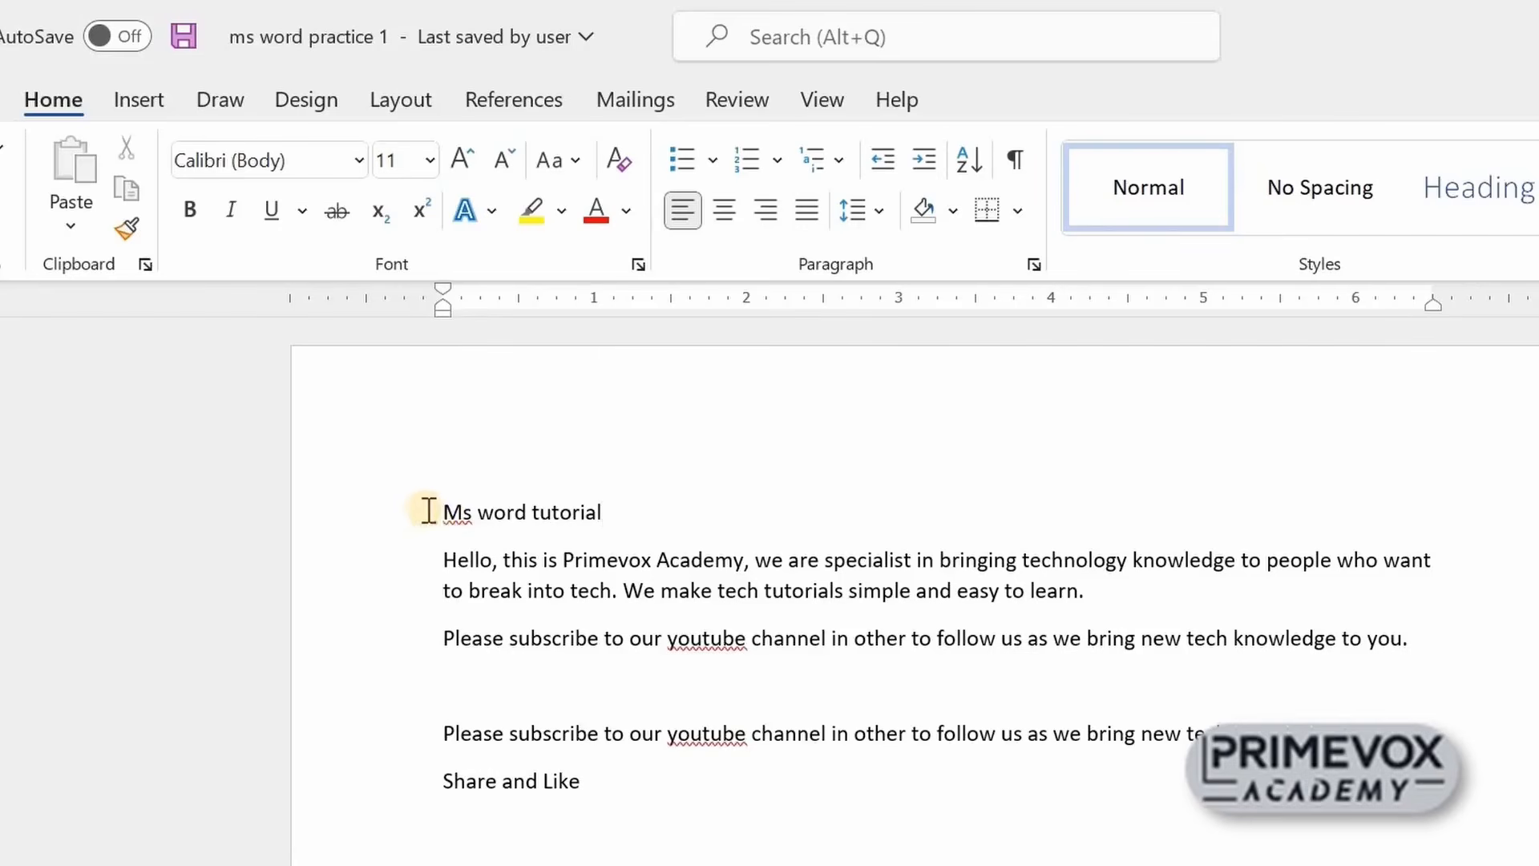
Set the "Ms word tutorial" title line to font size 28 and the Arial Black font
left_click_drag(441, 510, 621, 519)
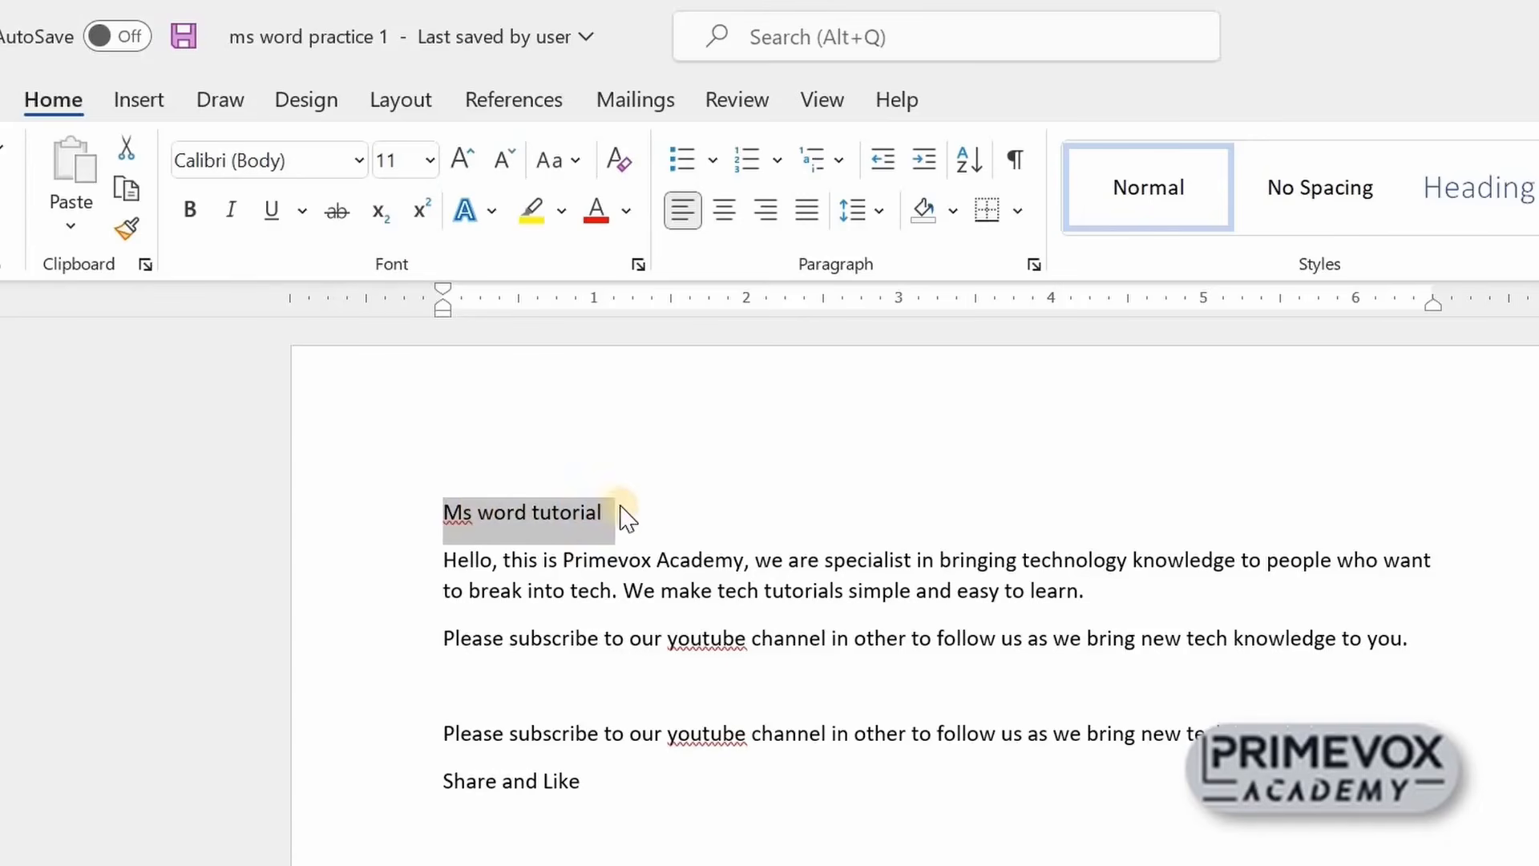
left_click(432, 163)
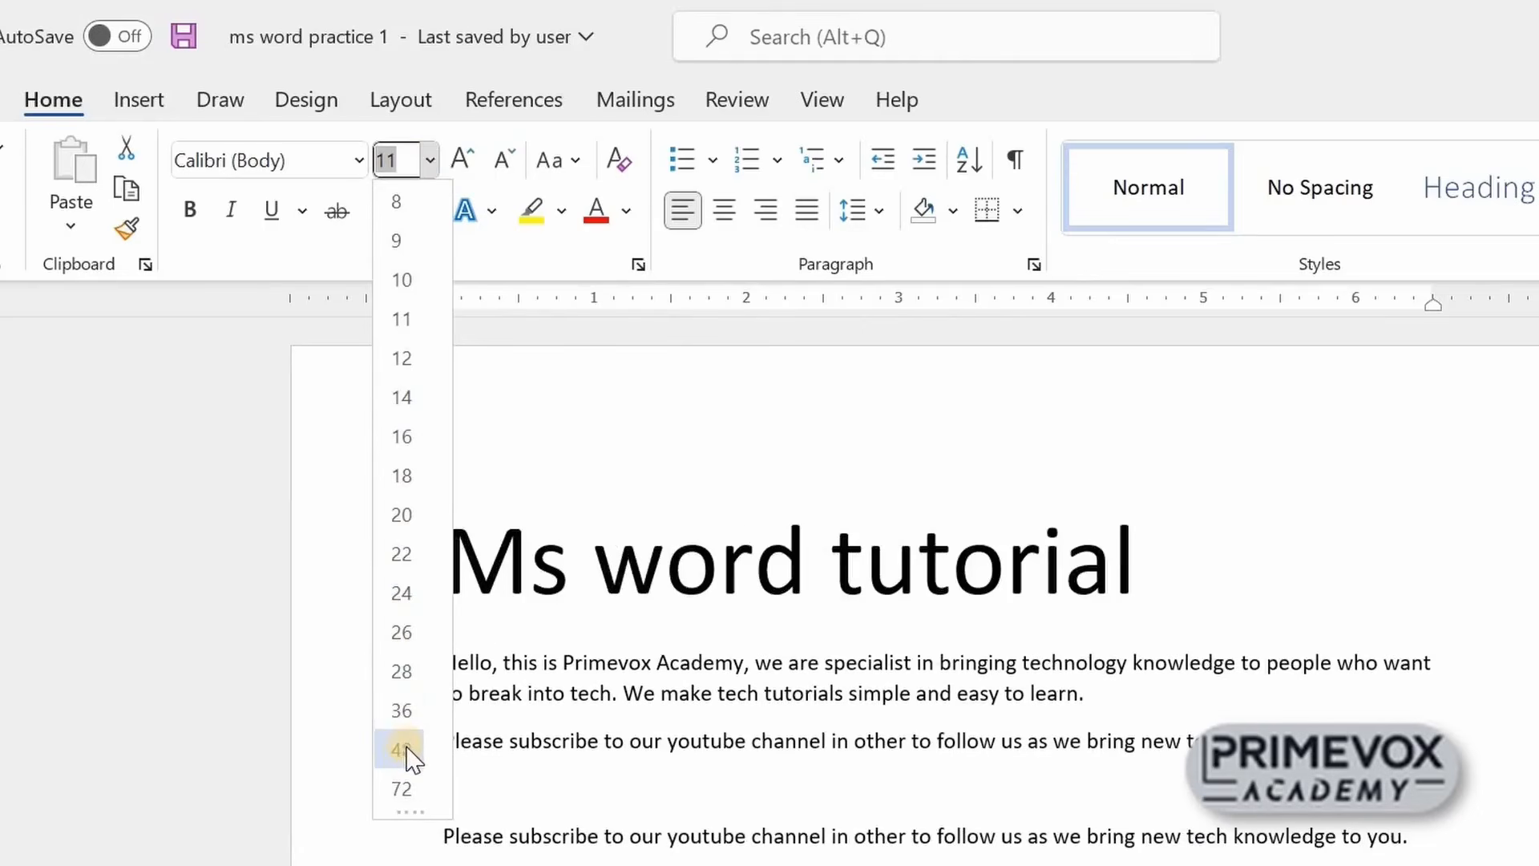
left_click(405, 672)
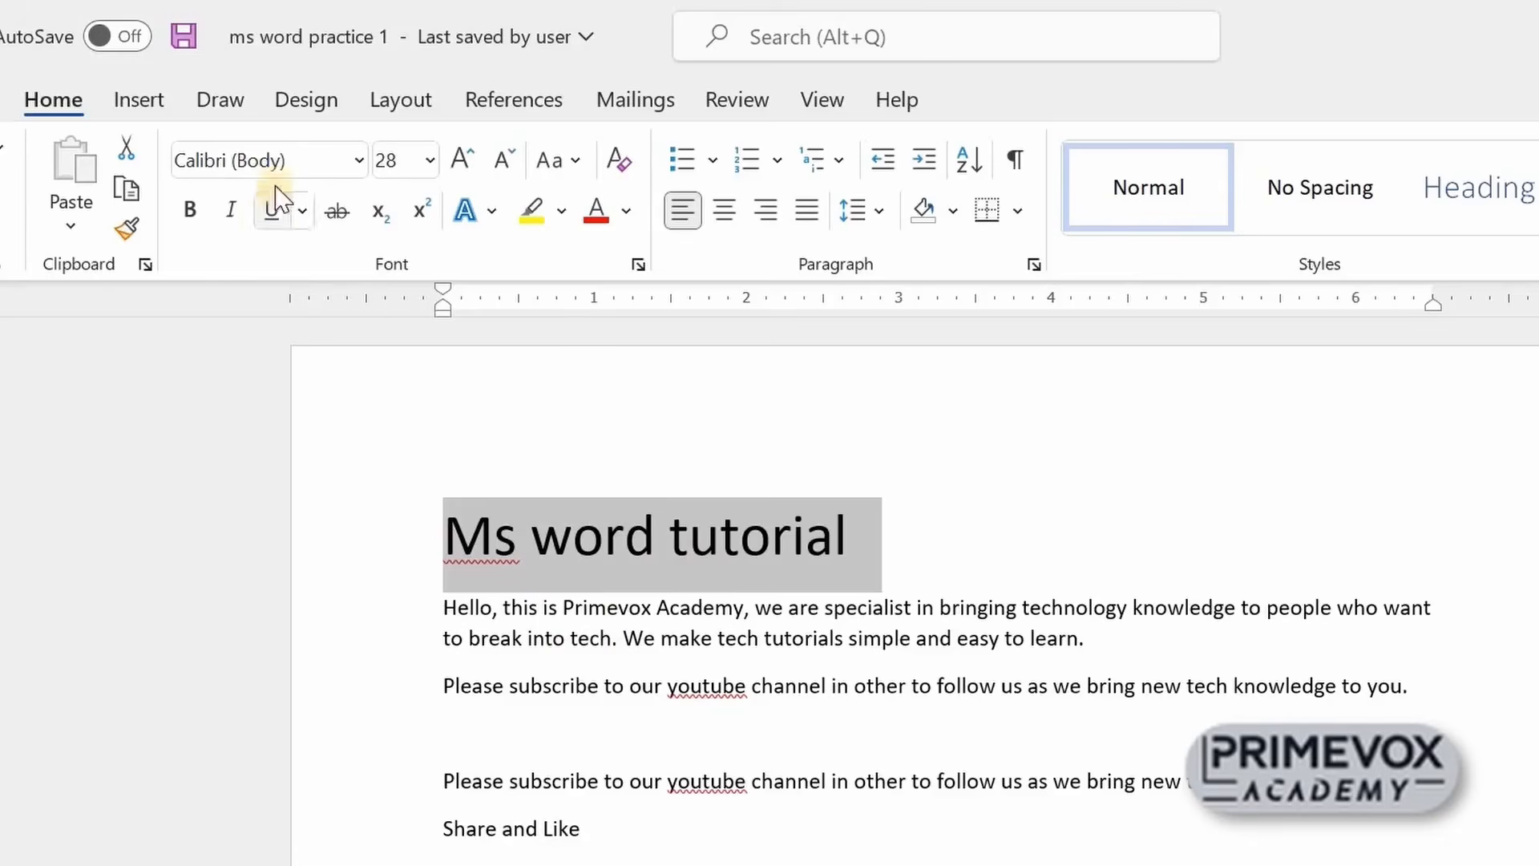
left_click(358, 160)
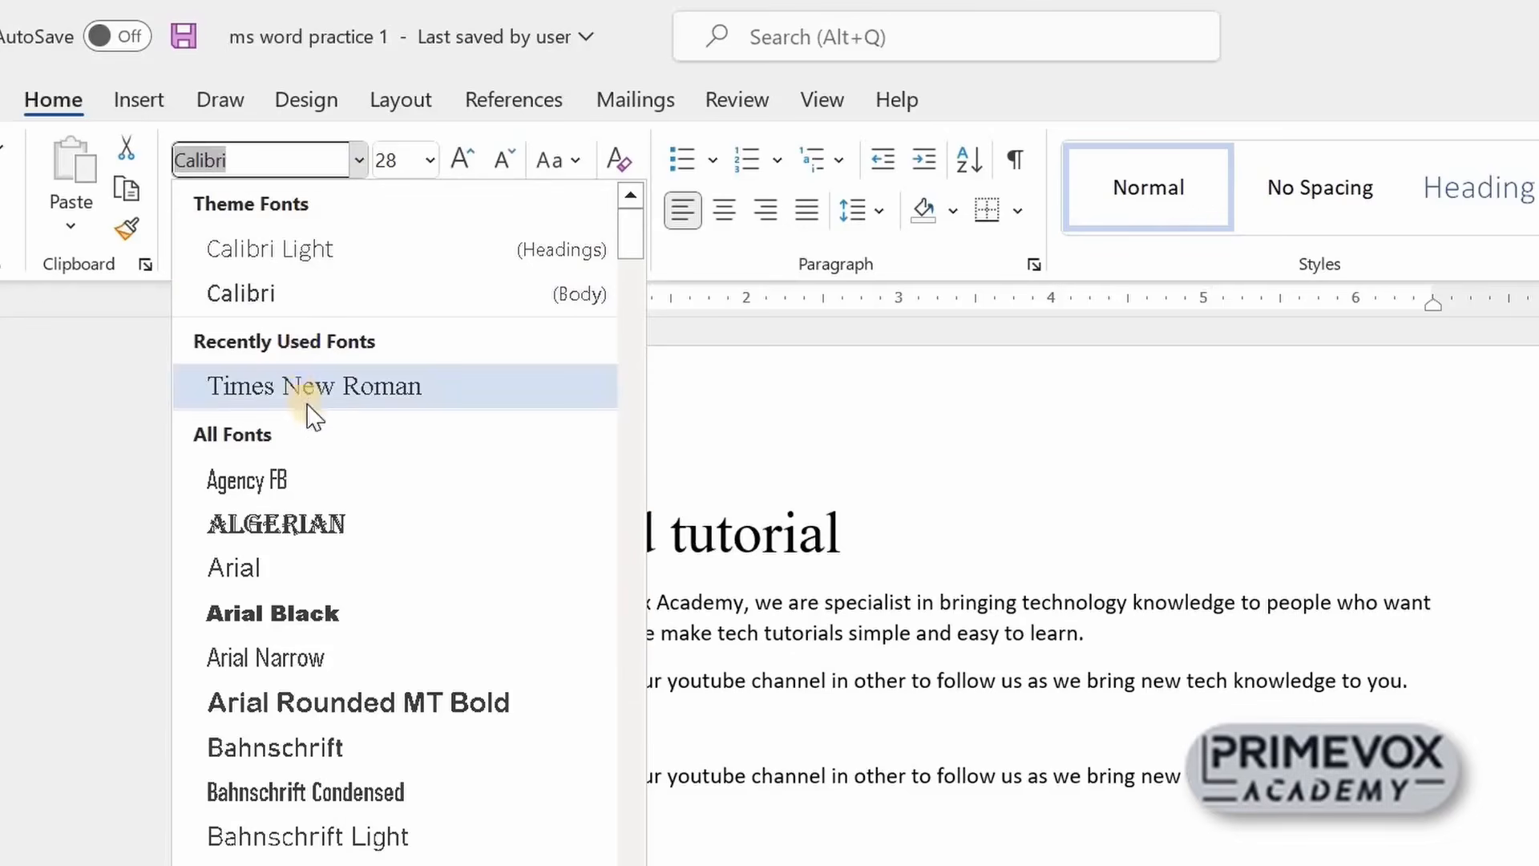
left_click(303, 614)
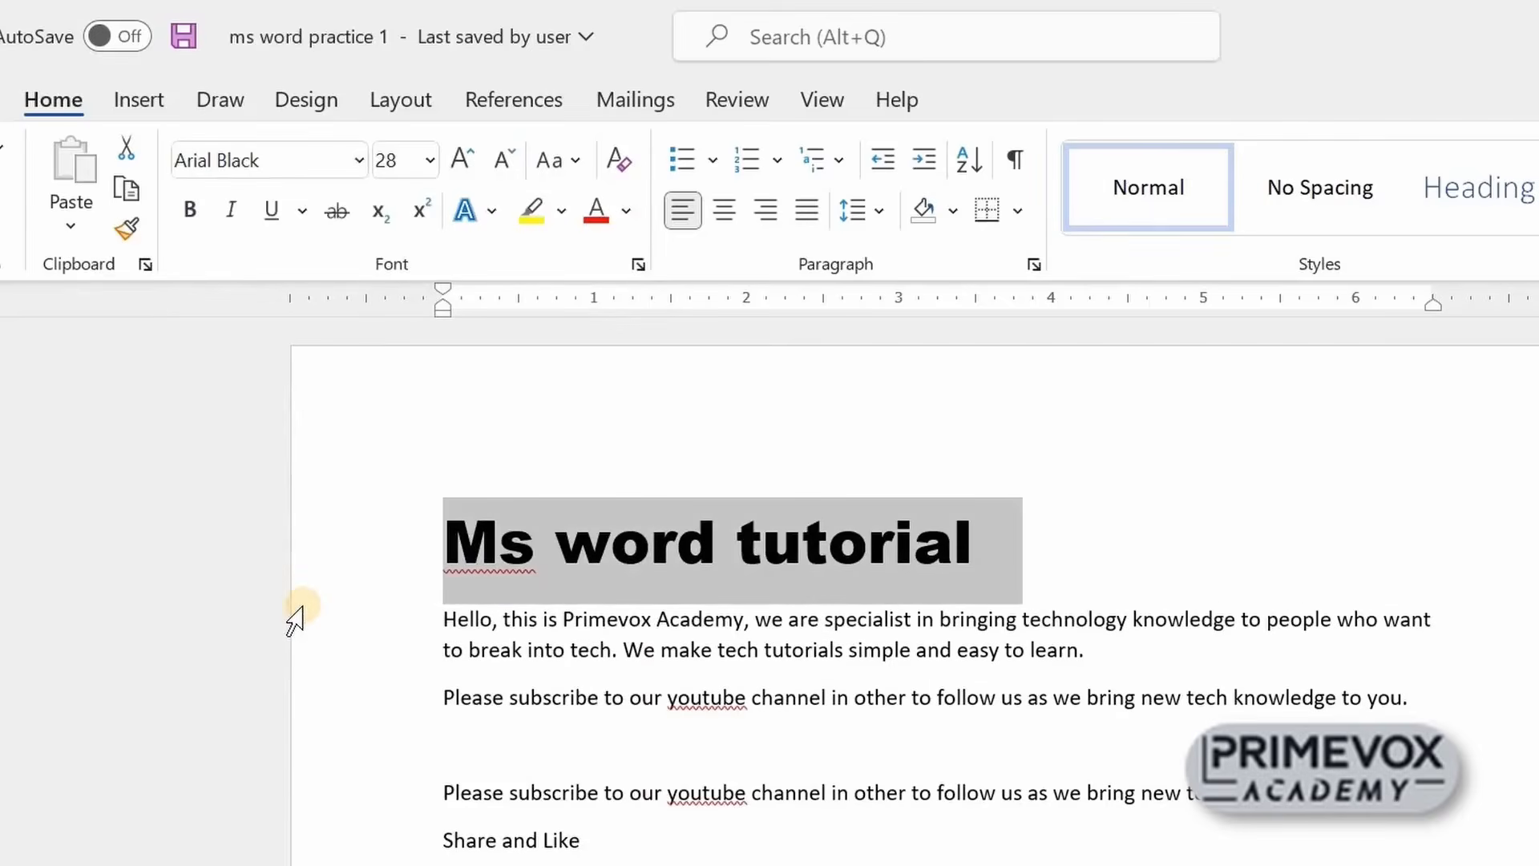
Change the title line's font to Copperplate Gothic Bold, and leave the whole title selected
left_click(357, 163)
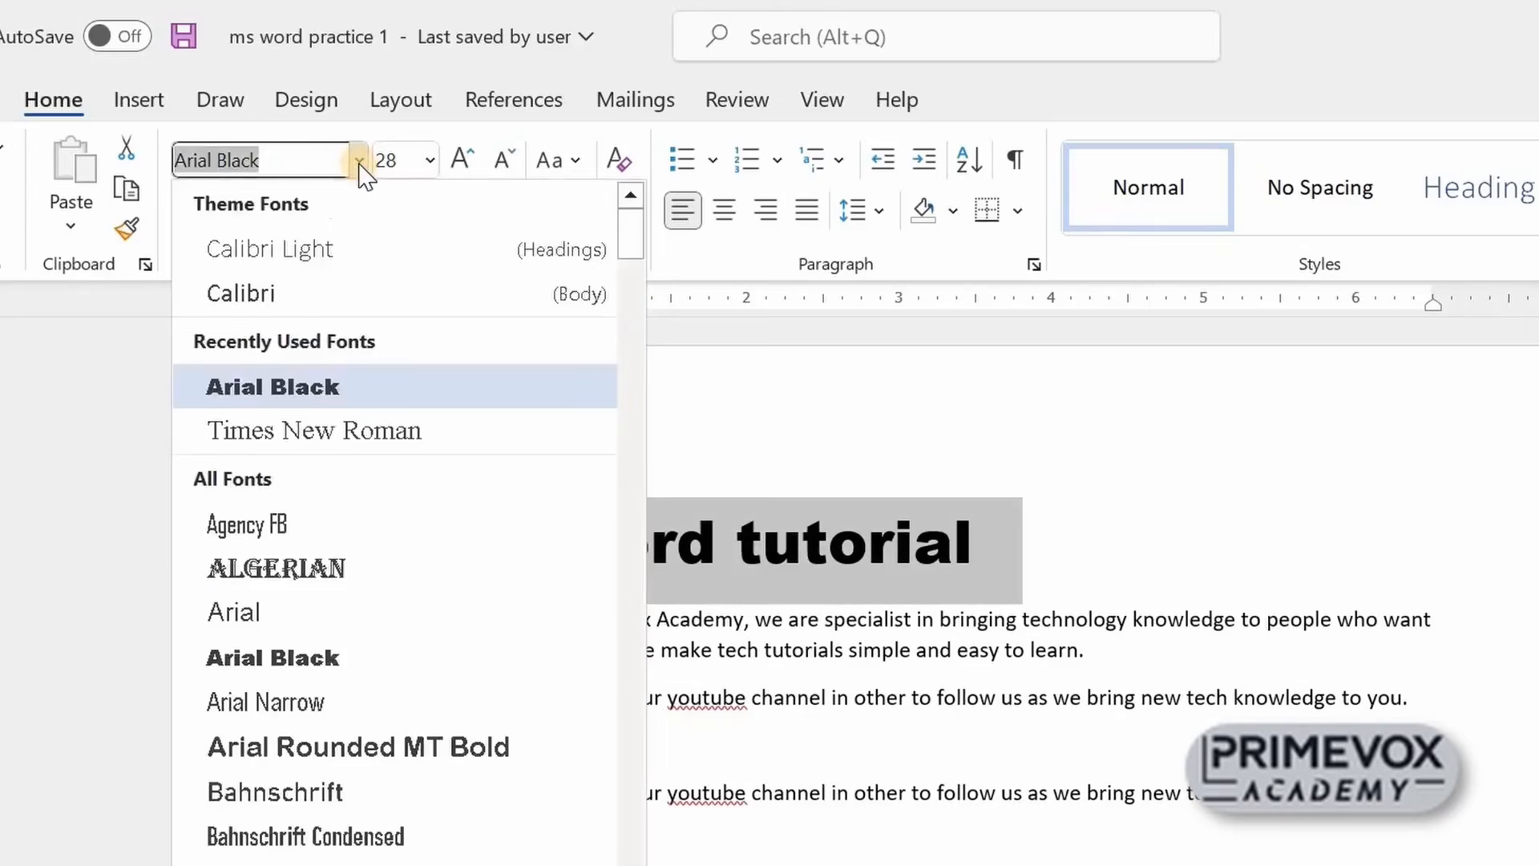
scroll(343, 561, "down", 6)
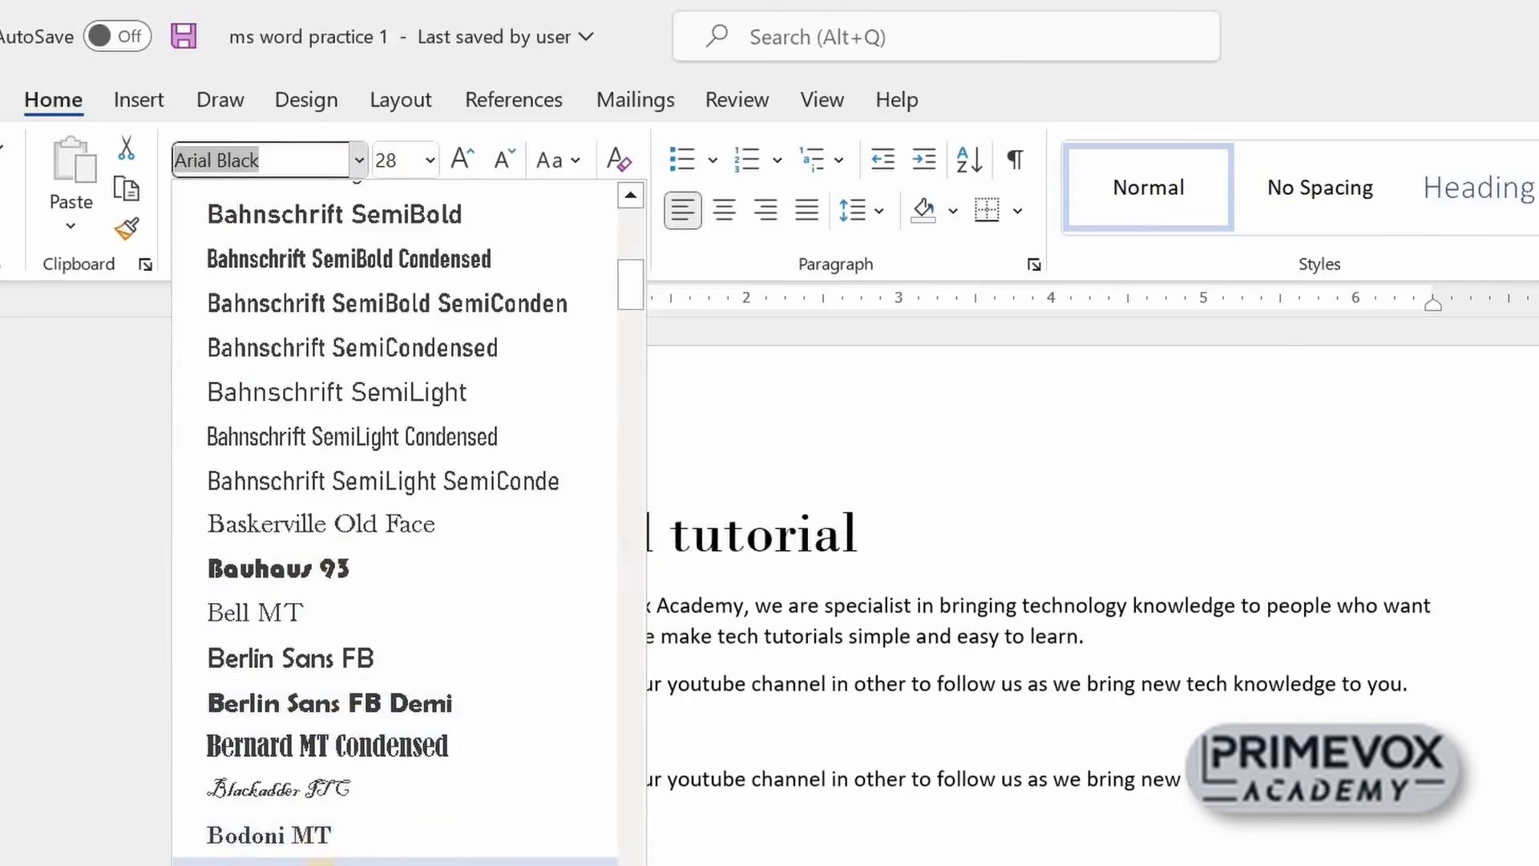
scroll(324, 825, "down", 9)
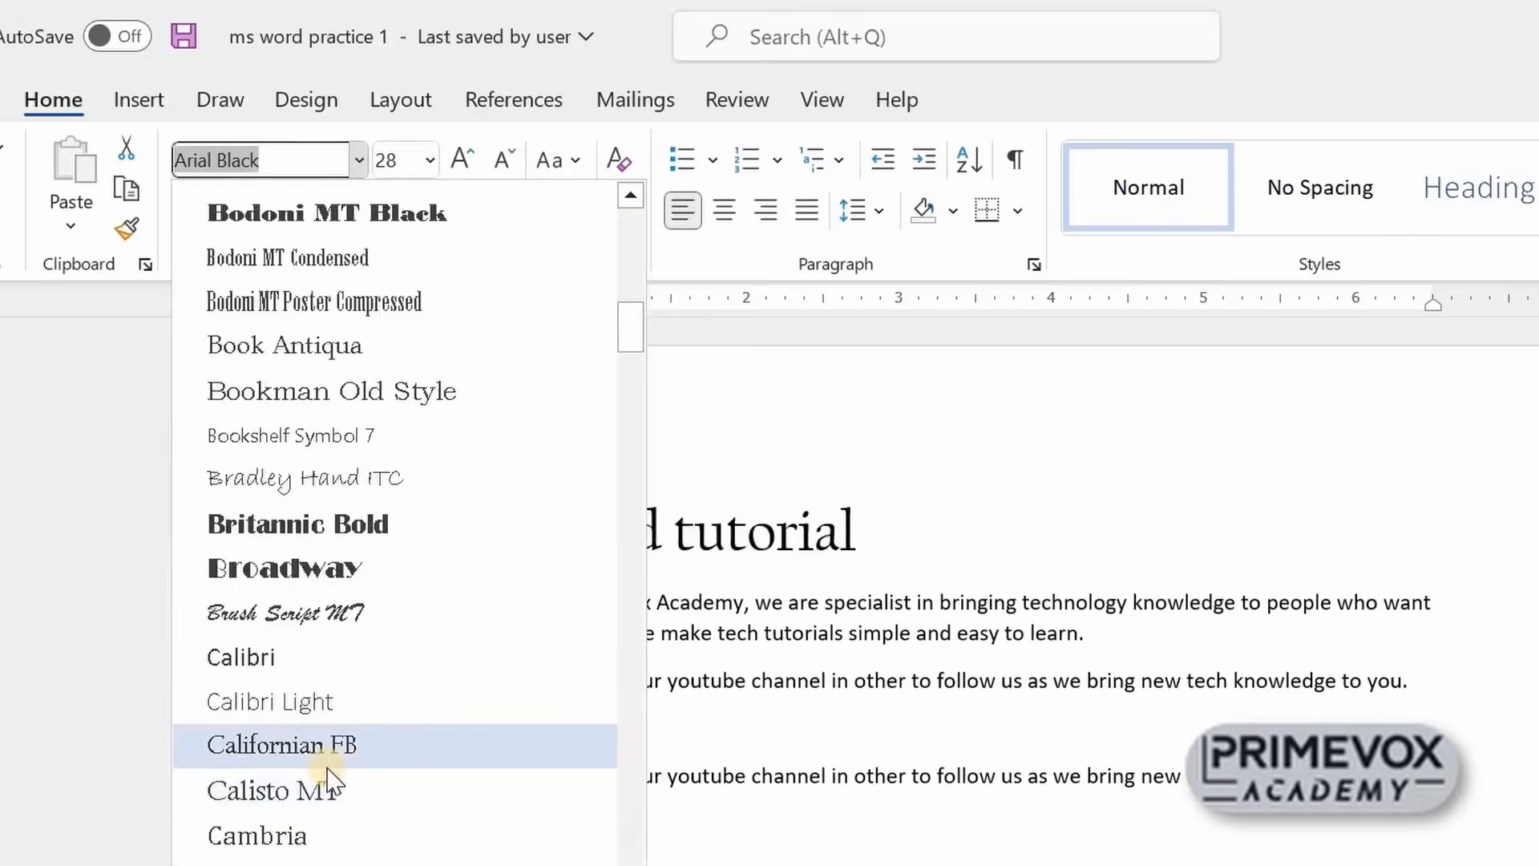
scroll(327, 768, "down", 5)
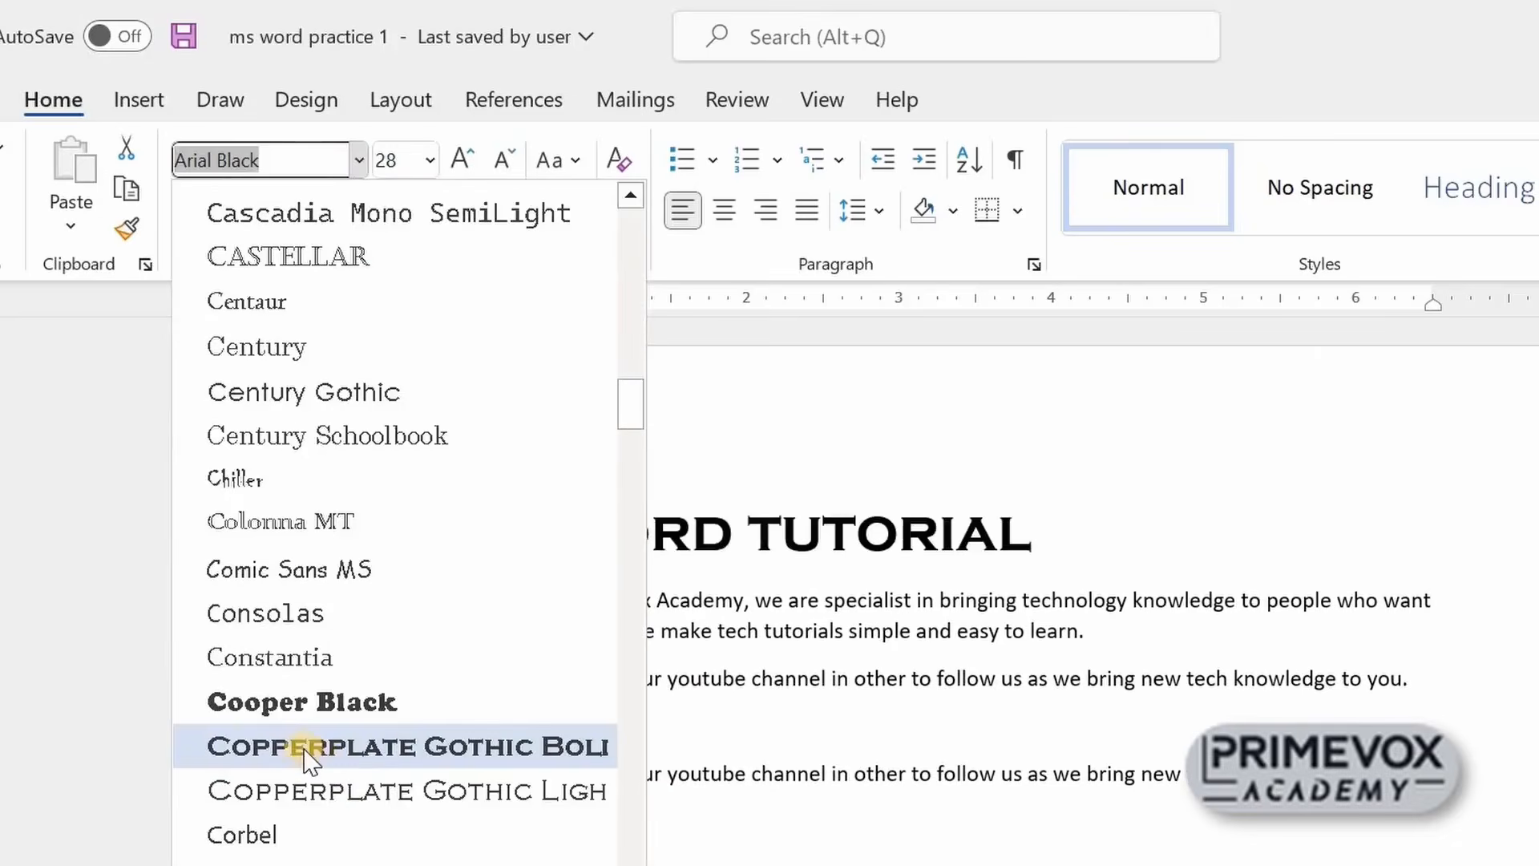
left_click(308, 758)
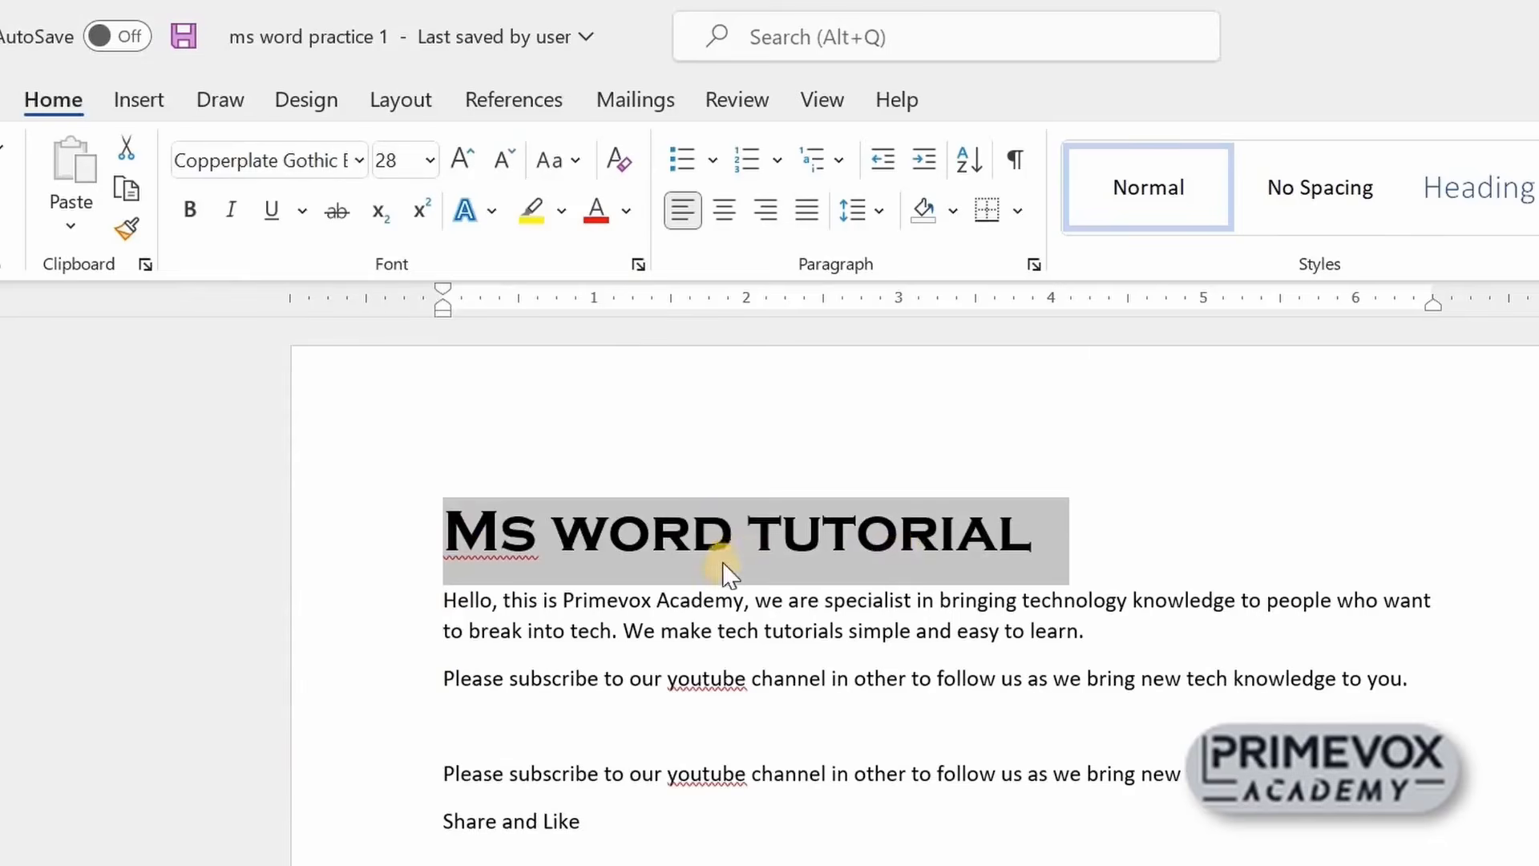
left_click(711, 598)
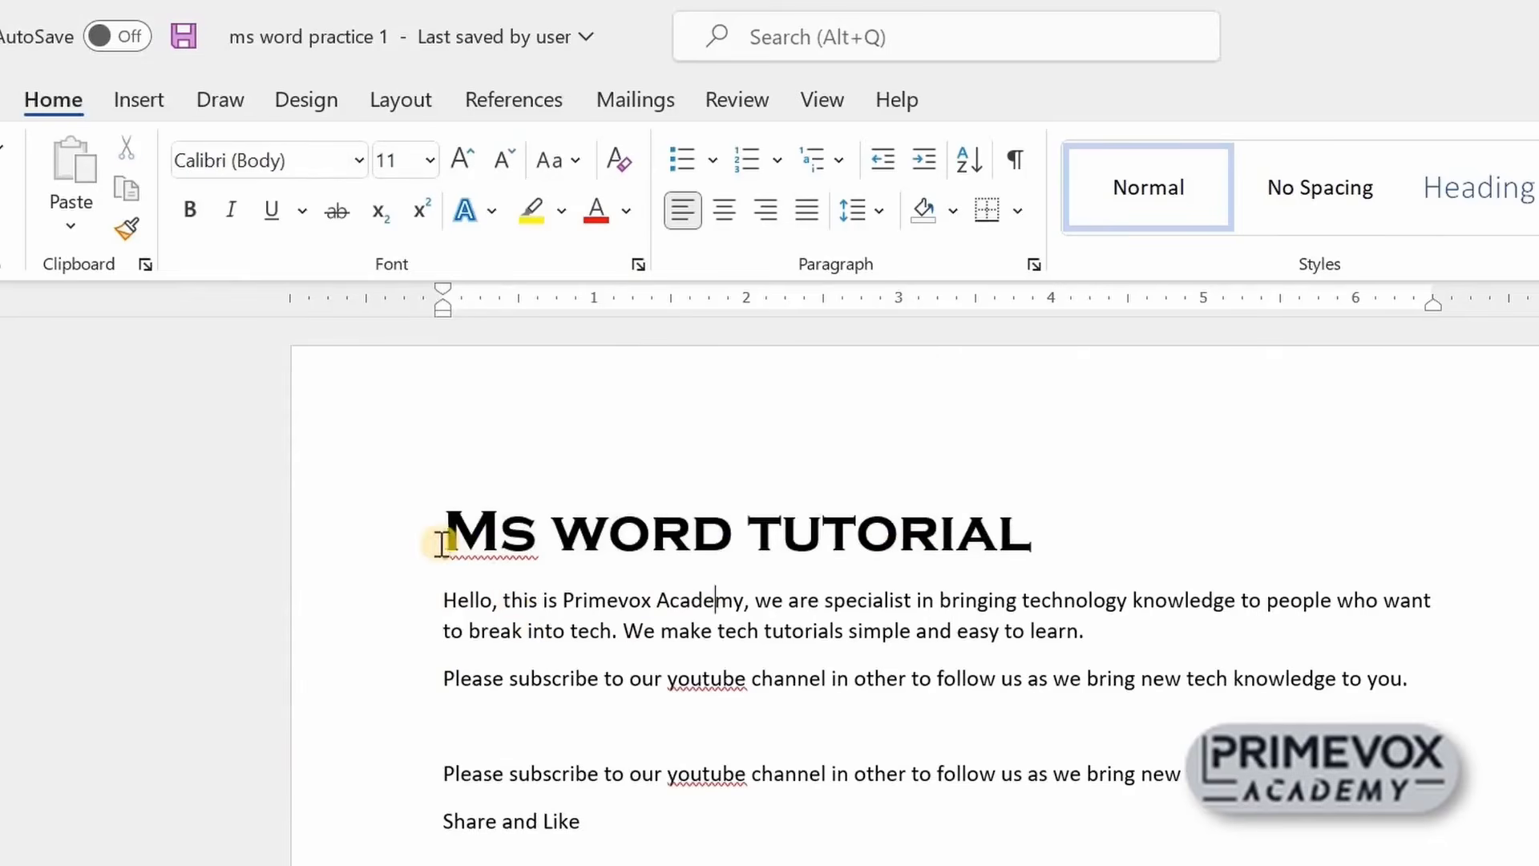
left_click_drag(440, 535, 921, 535)
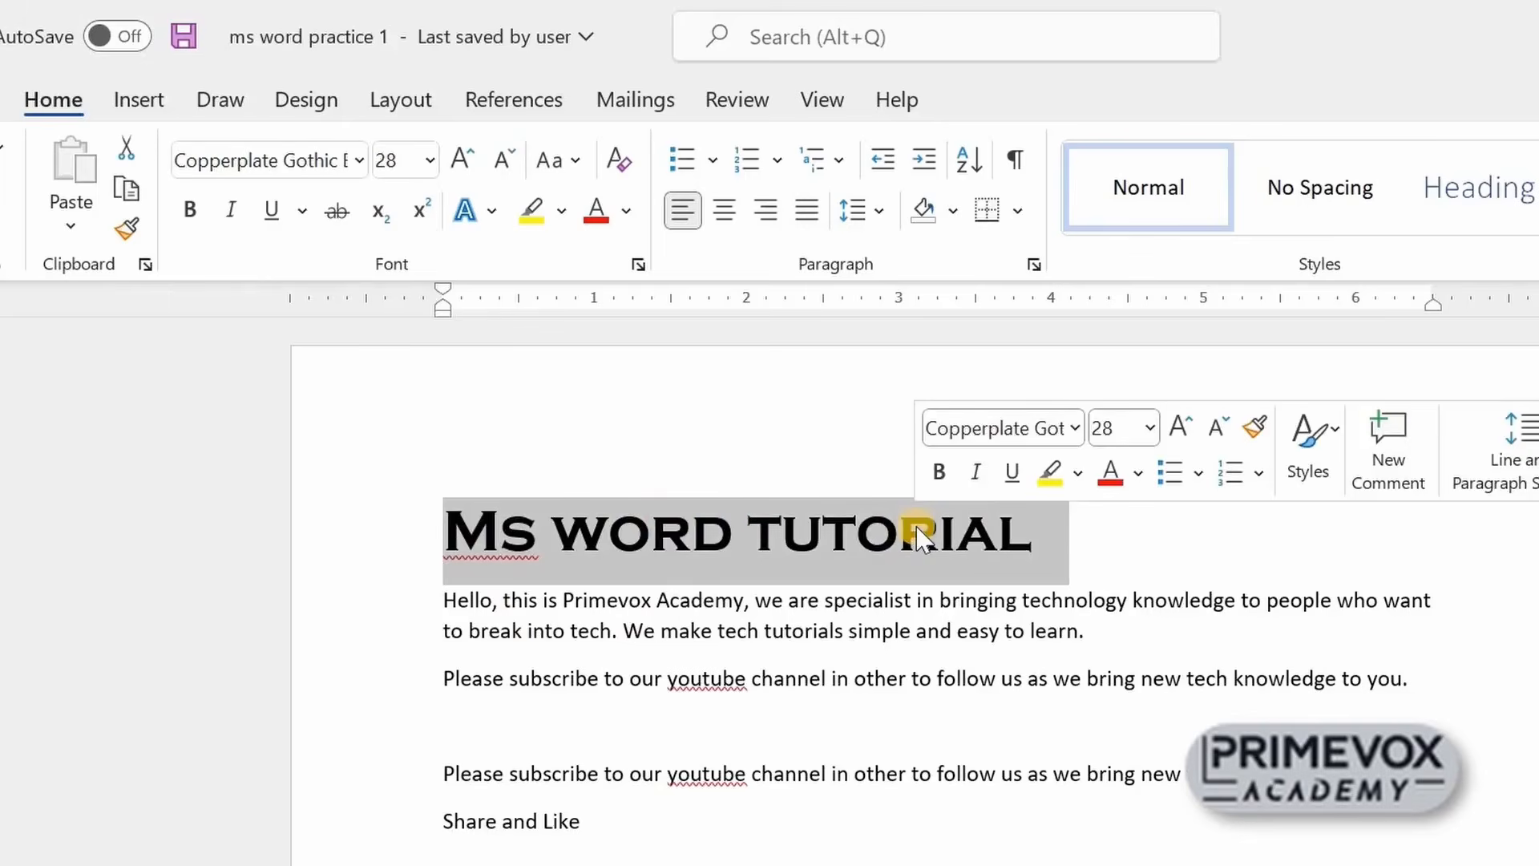
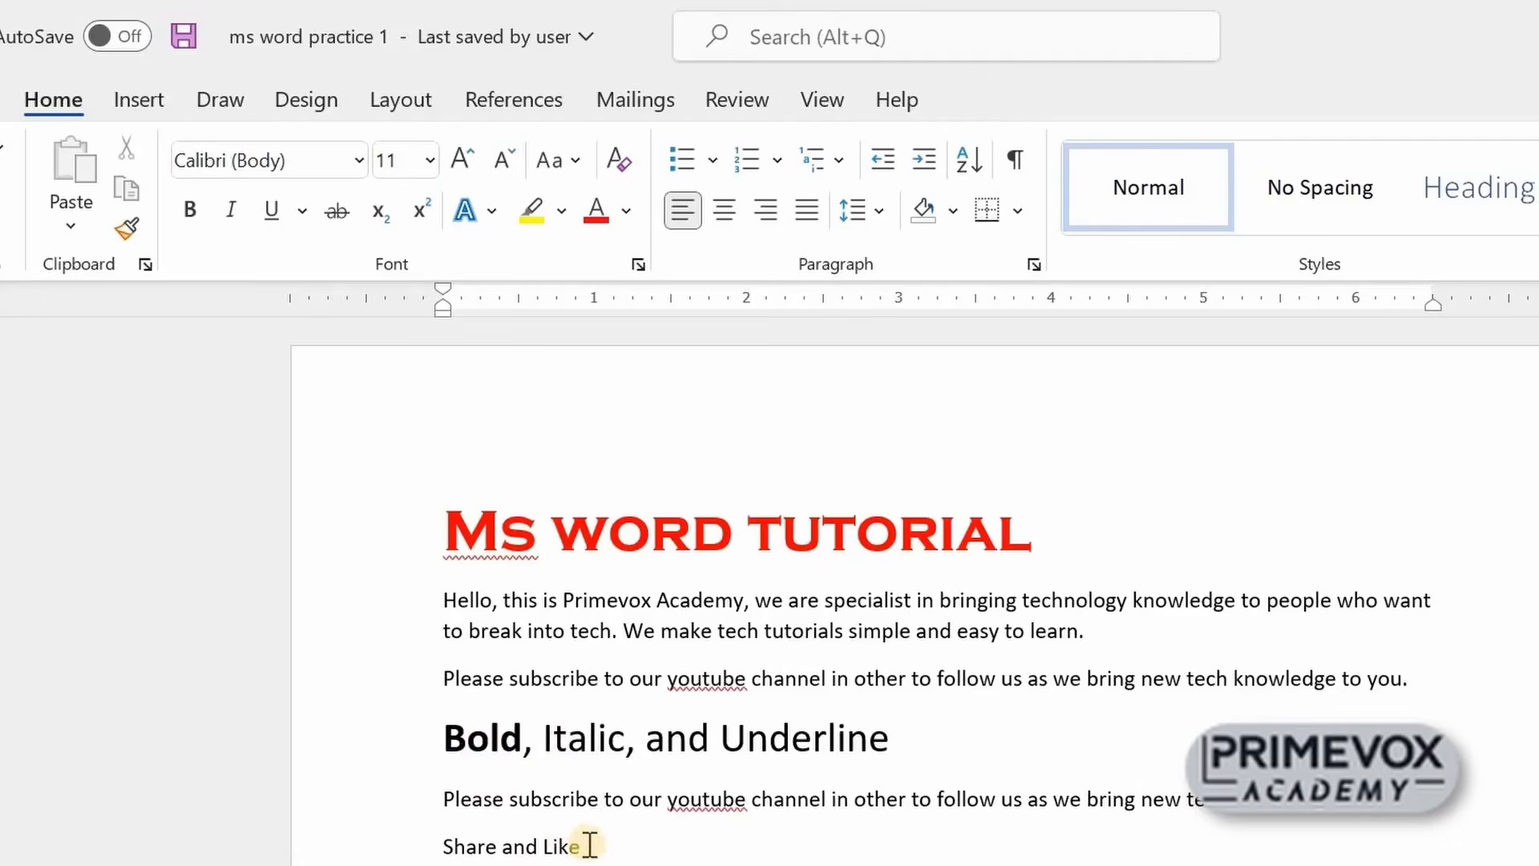
Make the "Share and Like" line bold
left_click_drag(590, 844, 465, 834)
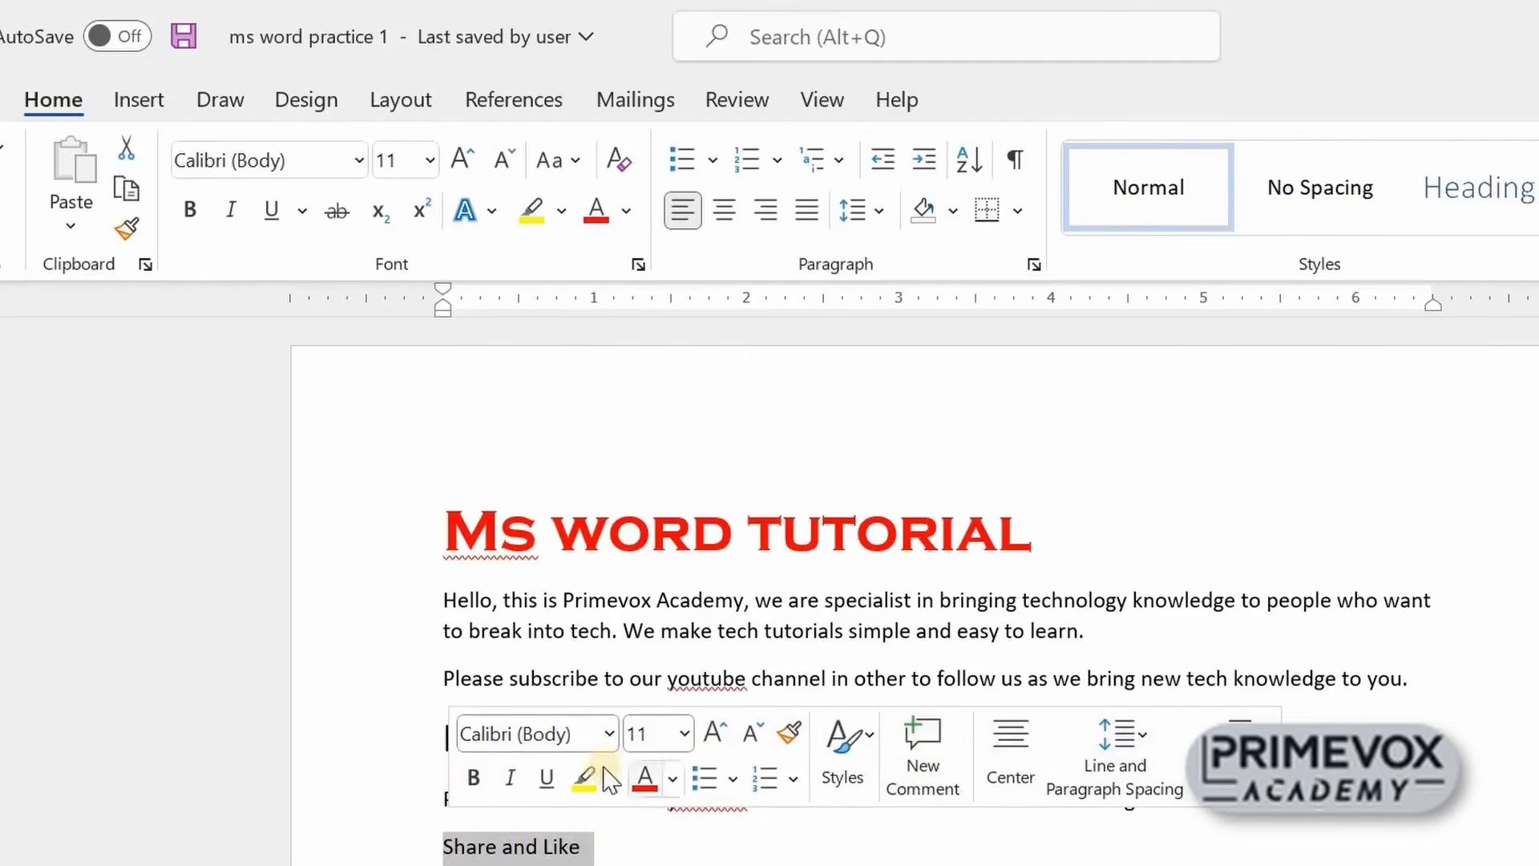
left_click(474, 777)
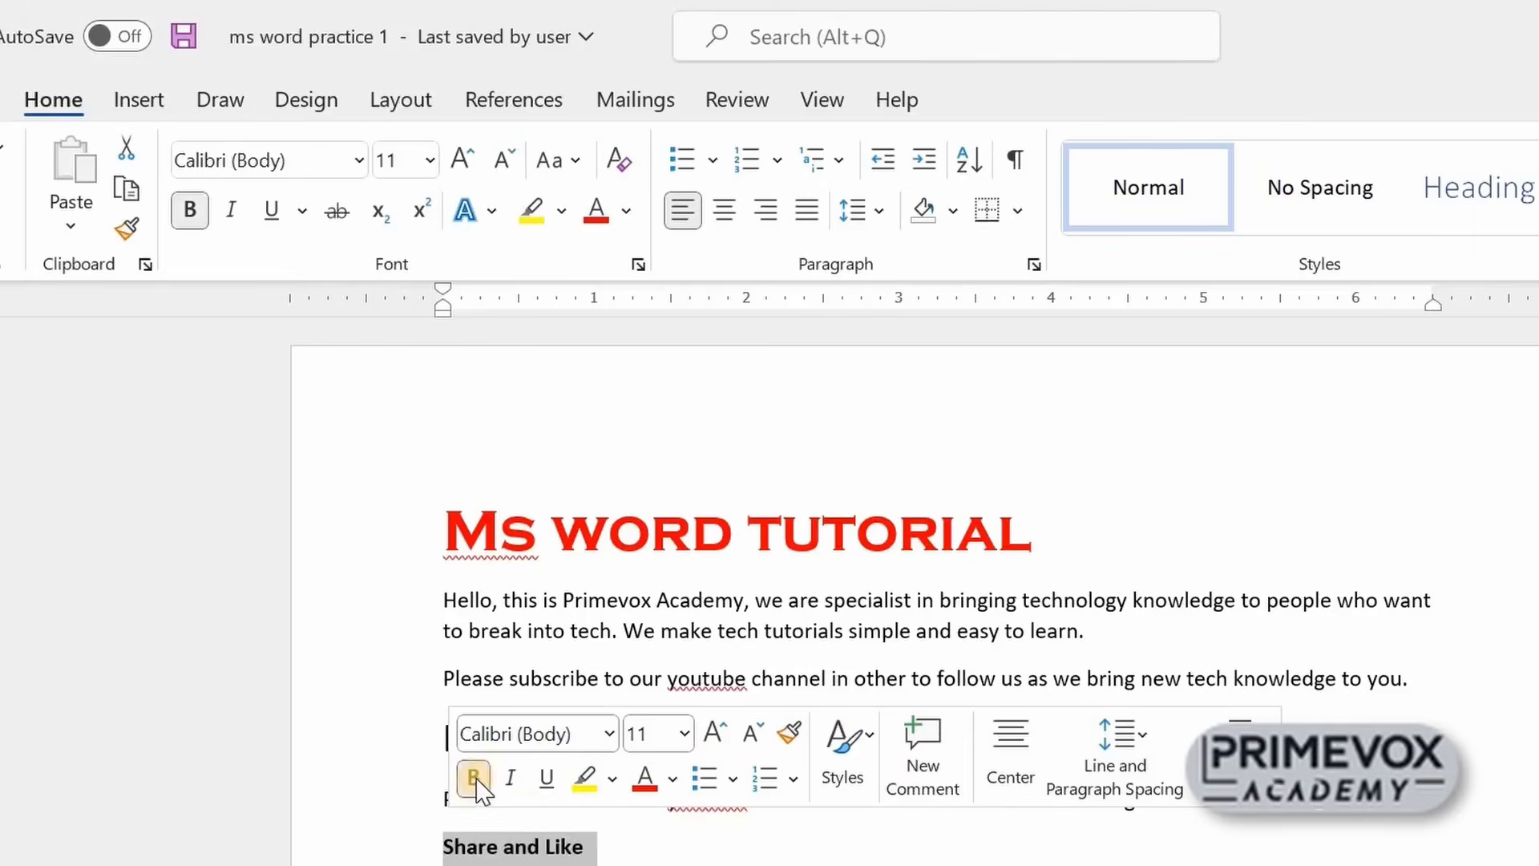
left_click(624, 856)
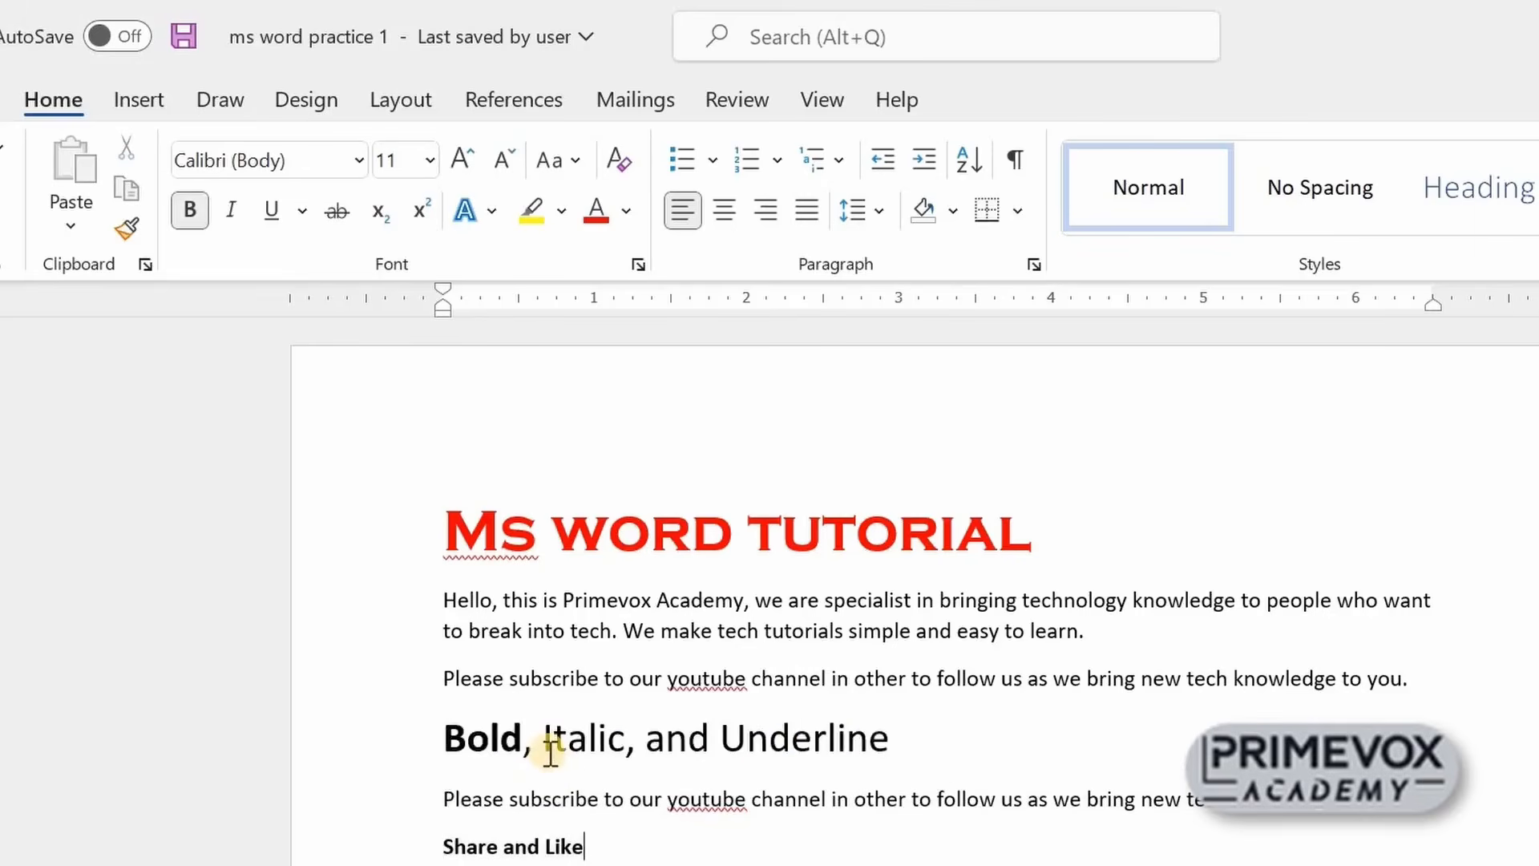
Italicize the word "Italic" in the "Bold, Italic, and Underline" line, toggling the formatting off and on again
left_click_drag(543, 735, 624, 739)
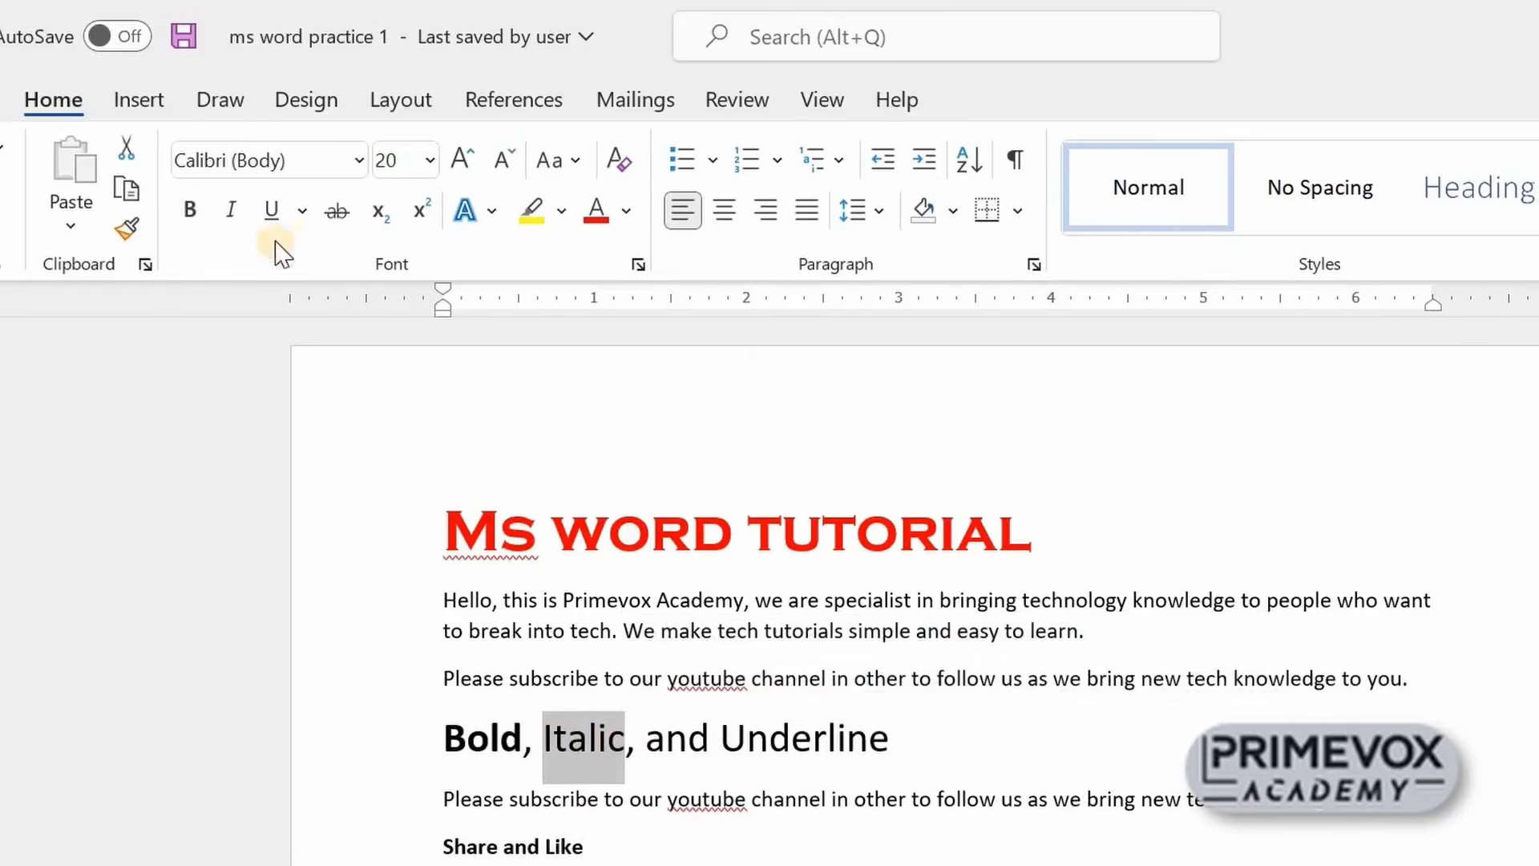
left_click(237, 213)
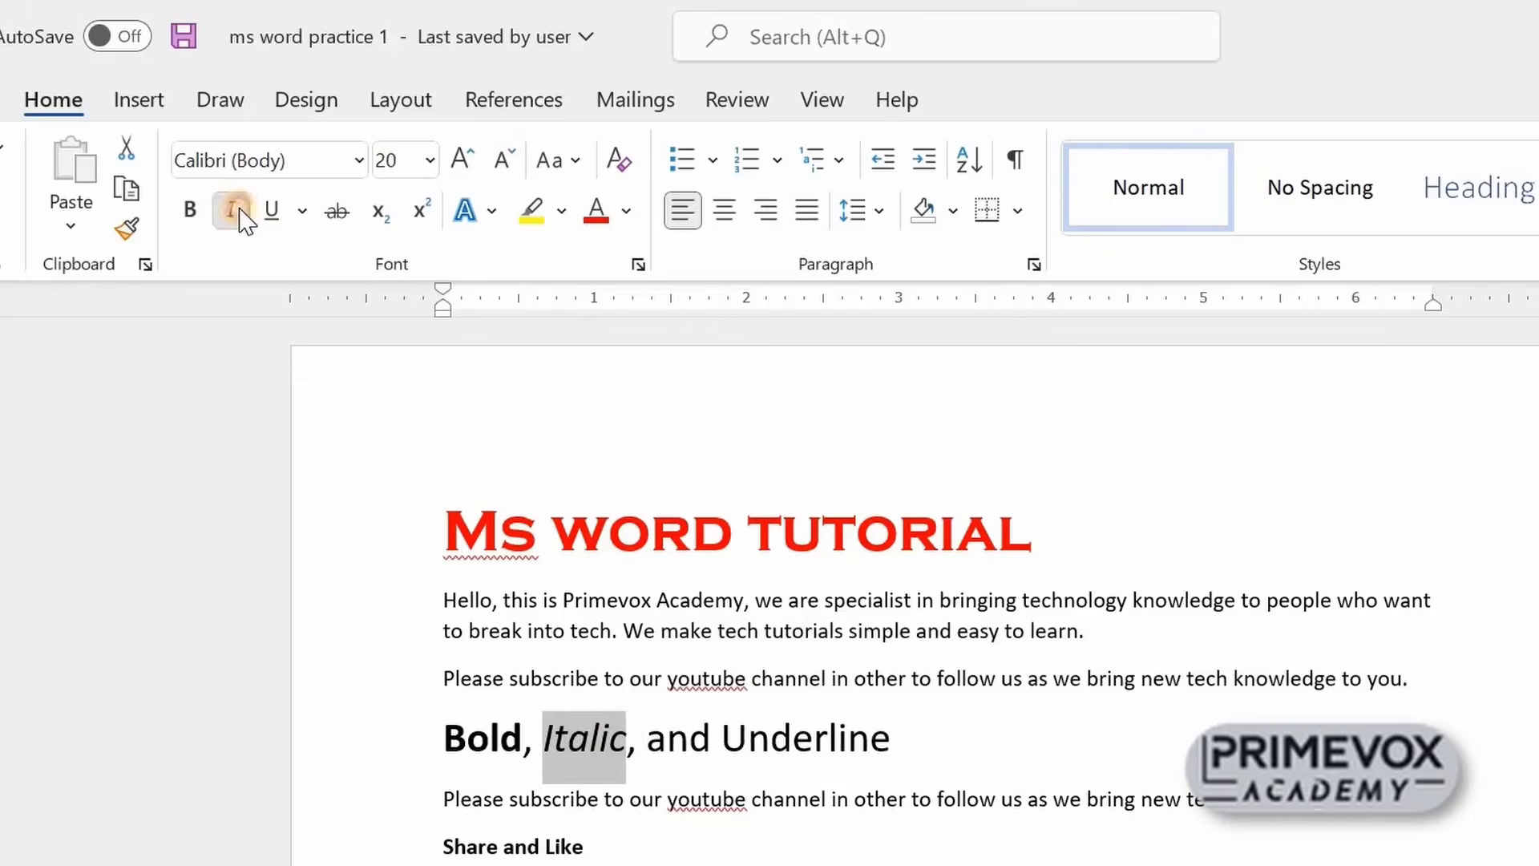
left_click(239, 212)
left_click(239, 211)
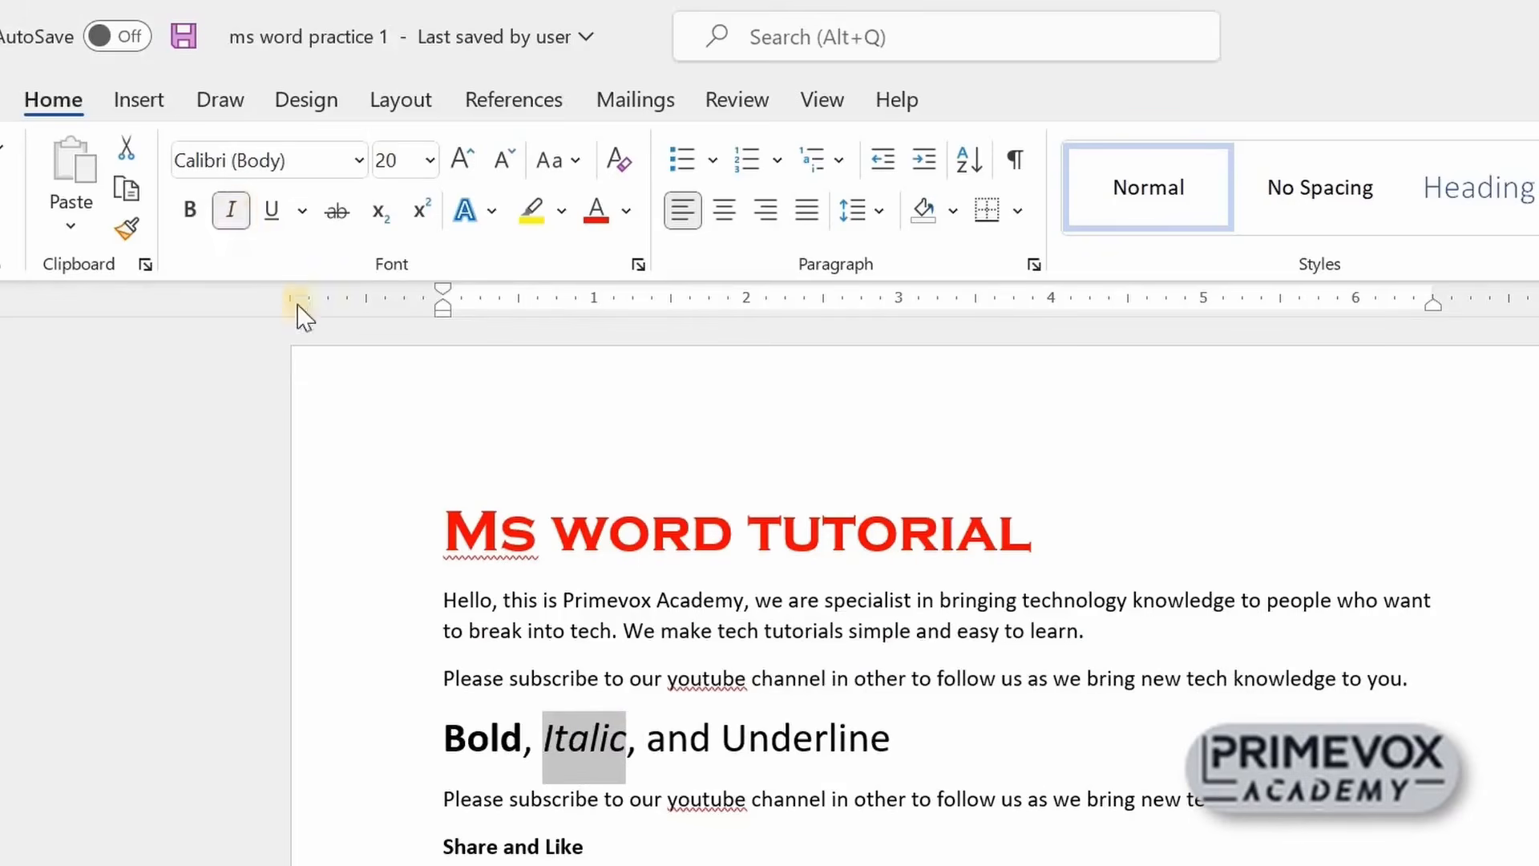
left_click(235, 213)
left_click(235, 212)
left_click(992, 701)
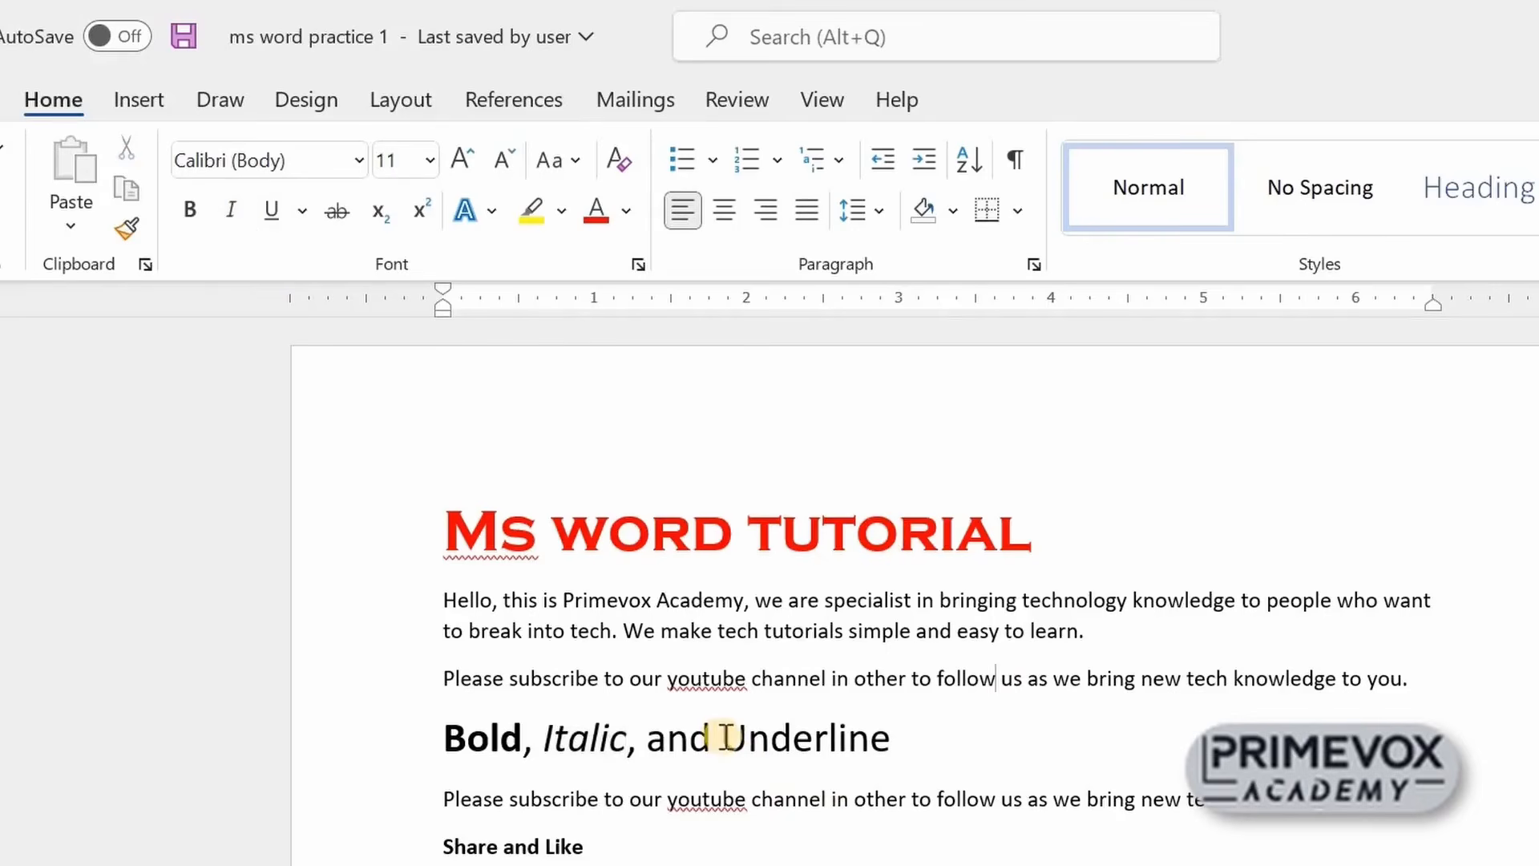
Underline the word "Underline" in the "Bold, Italic, and Underline" line with the thin single solid line style
left_click_drag(723, 736, 893, 738)
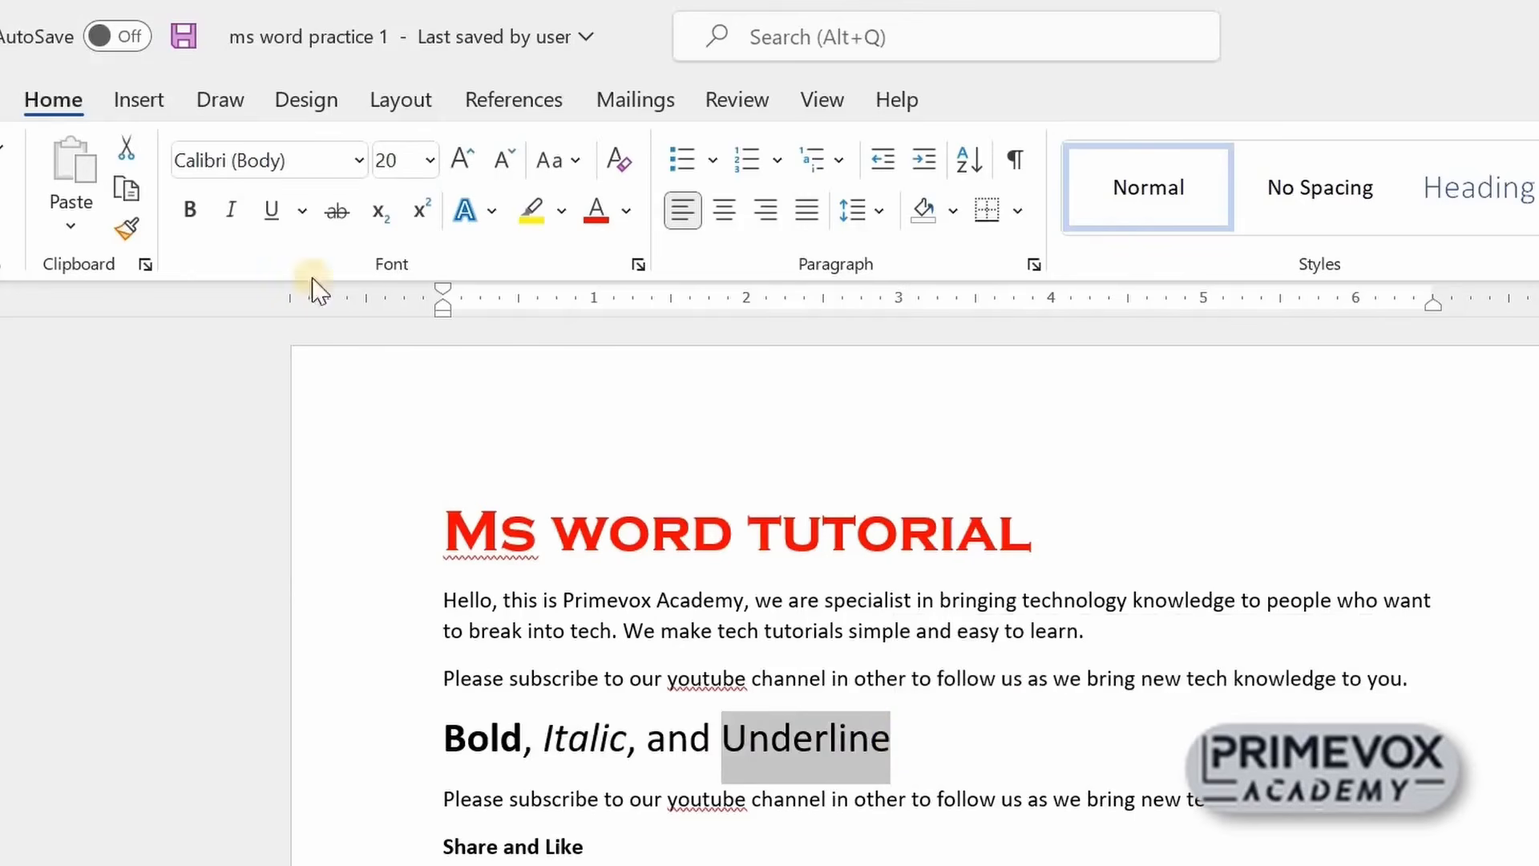
left_click(273, 211)
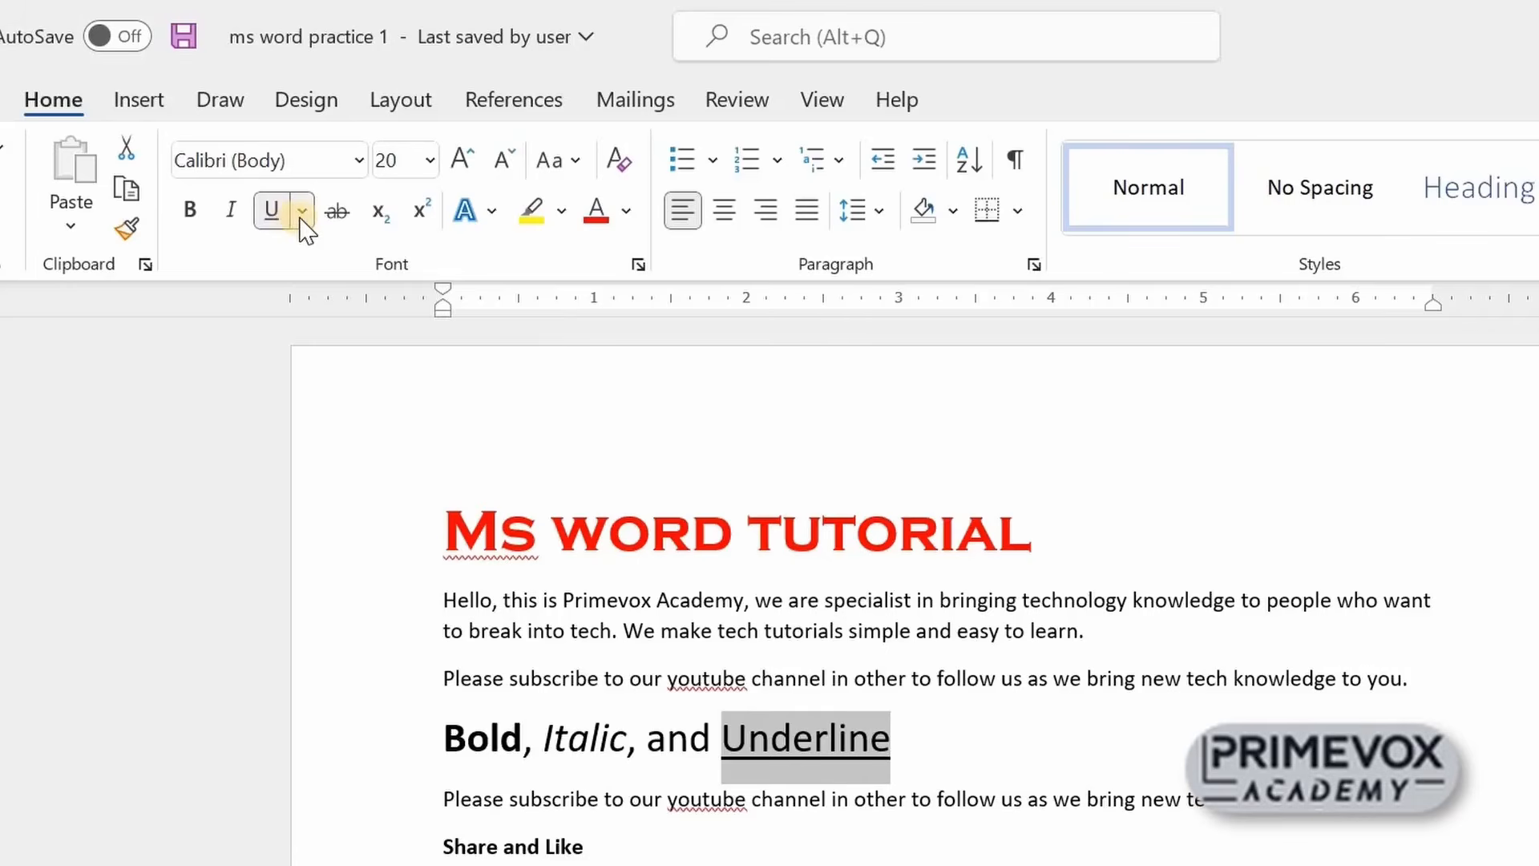
left_click(301, 214)
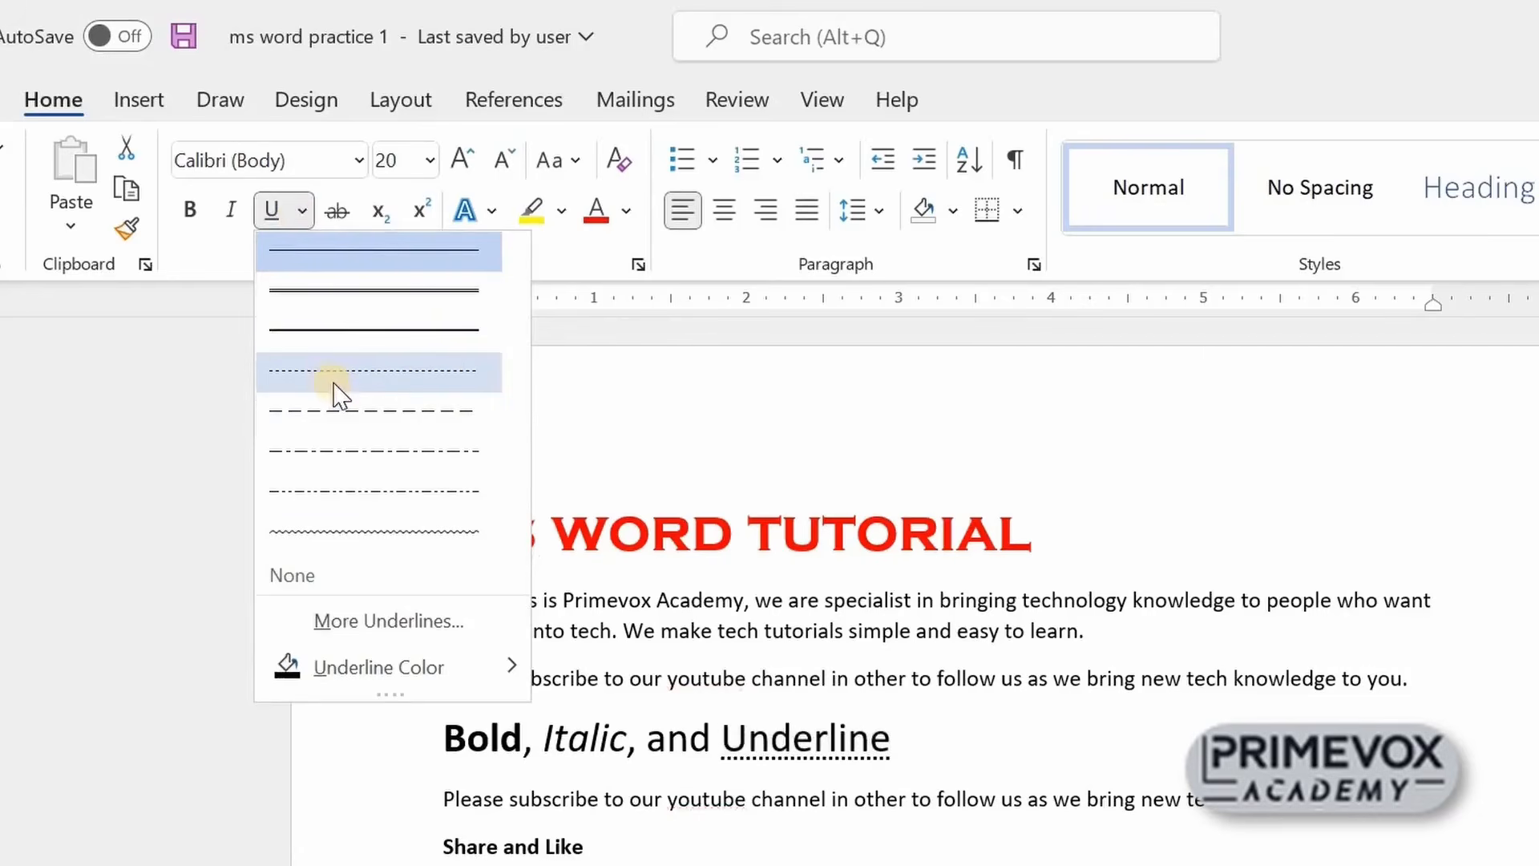
left_click(319, 258)
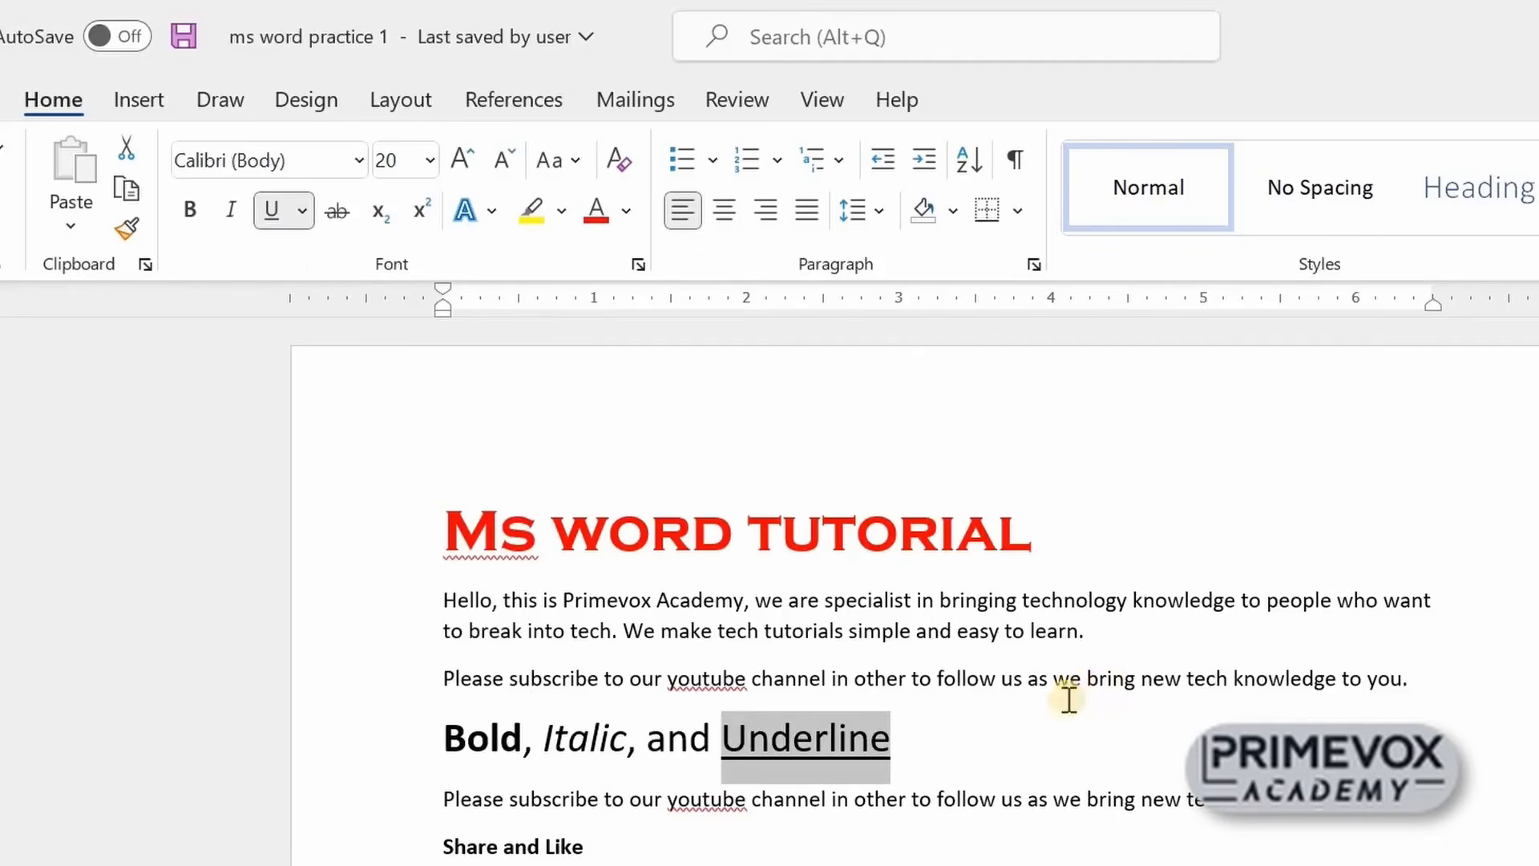
left_click(1011, 742)
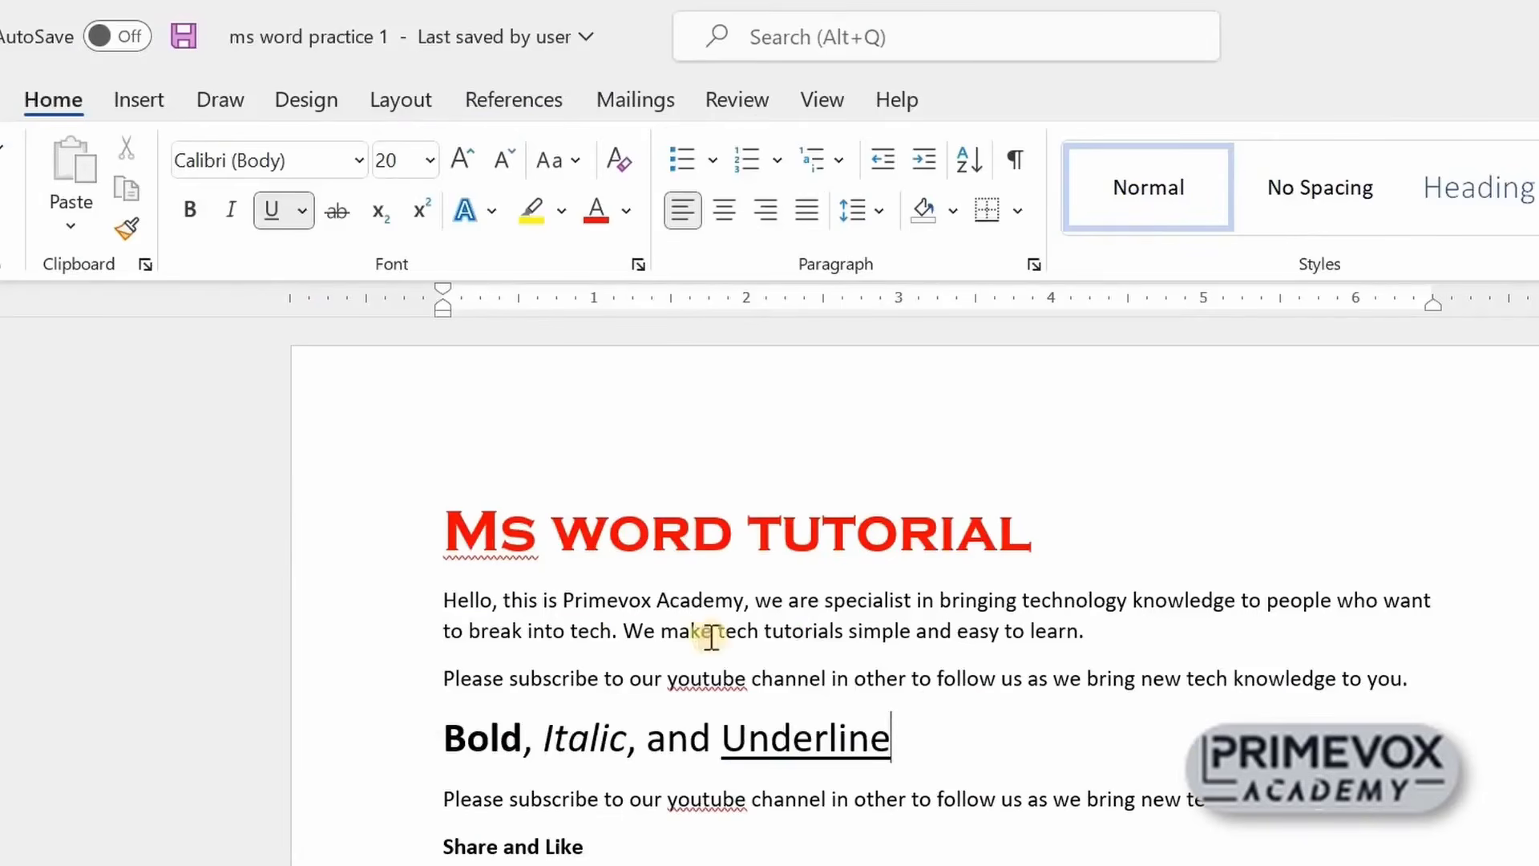
Center the "Ms word tutorial" title line, switching it to right alignment and back to centered
left_click_drag(485, 561, 801, 551)
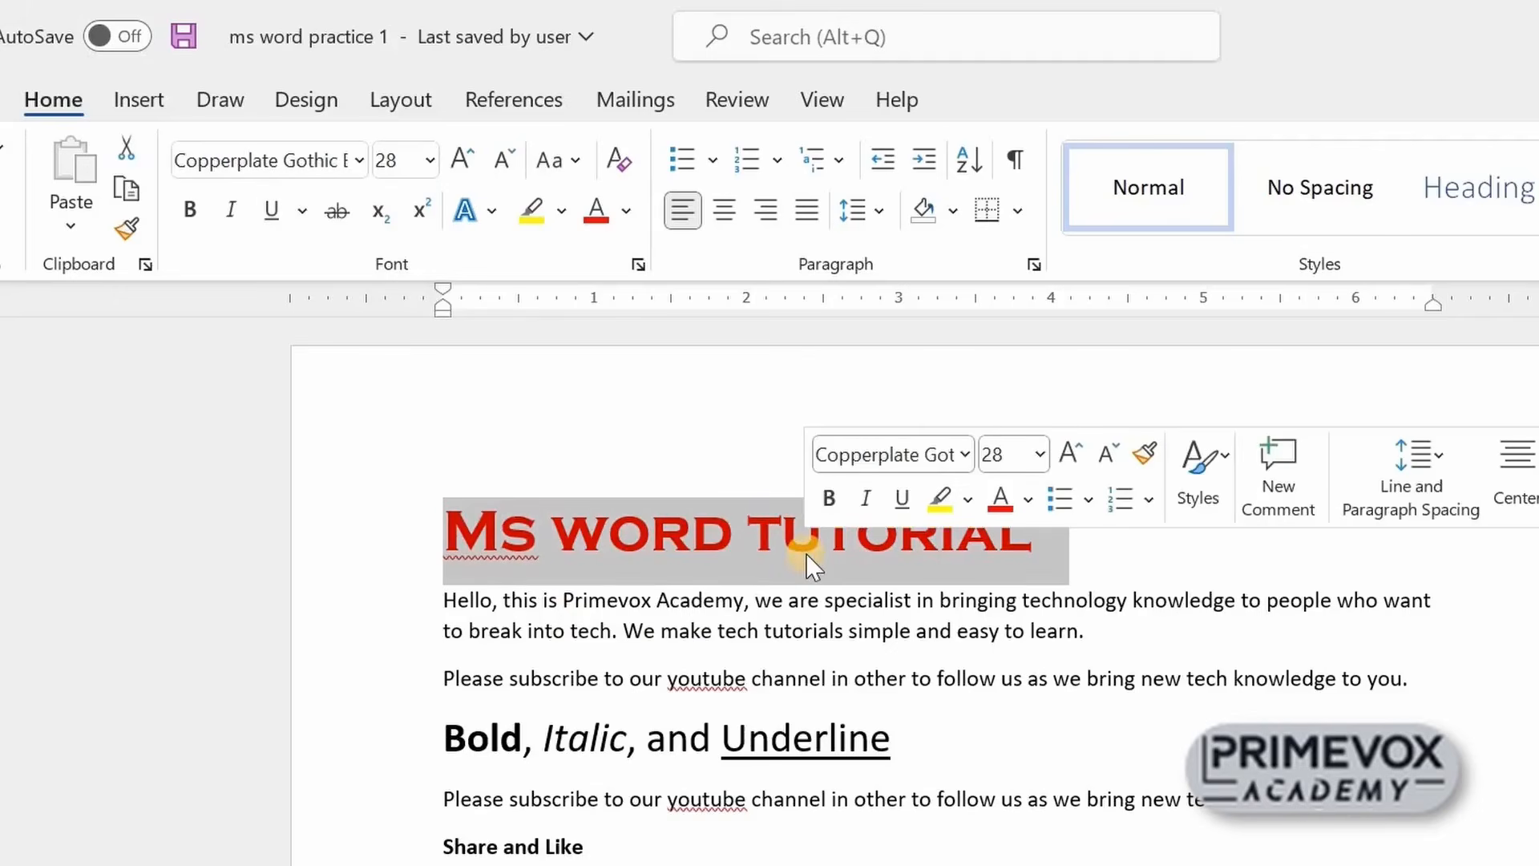
left_click(679, 569)
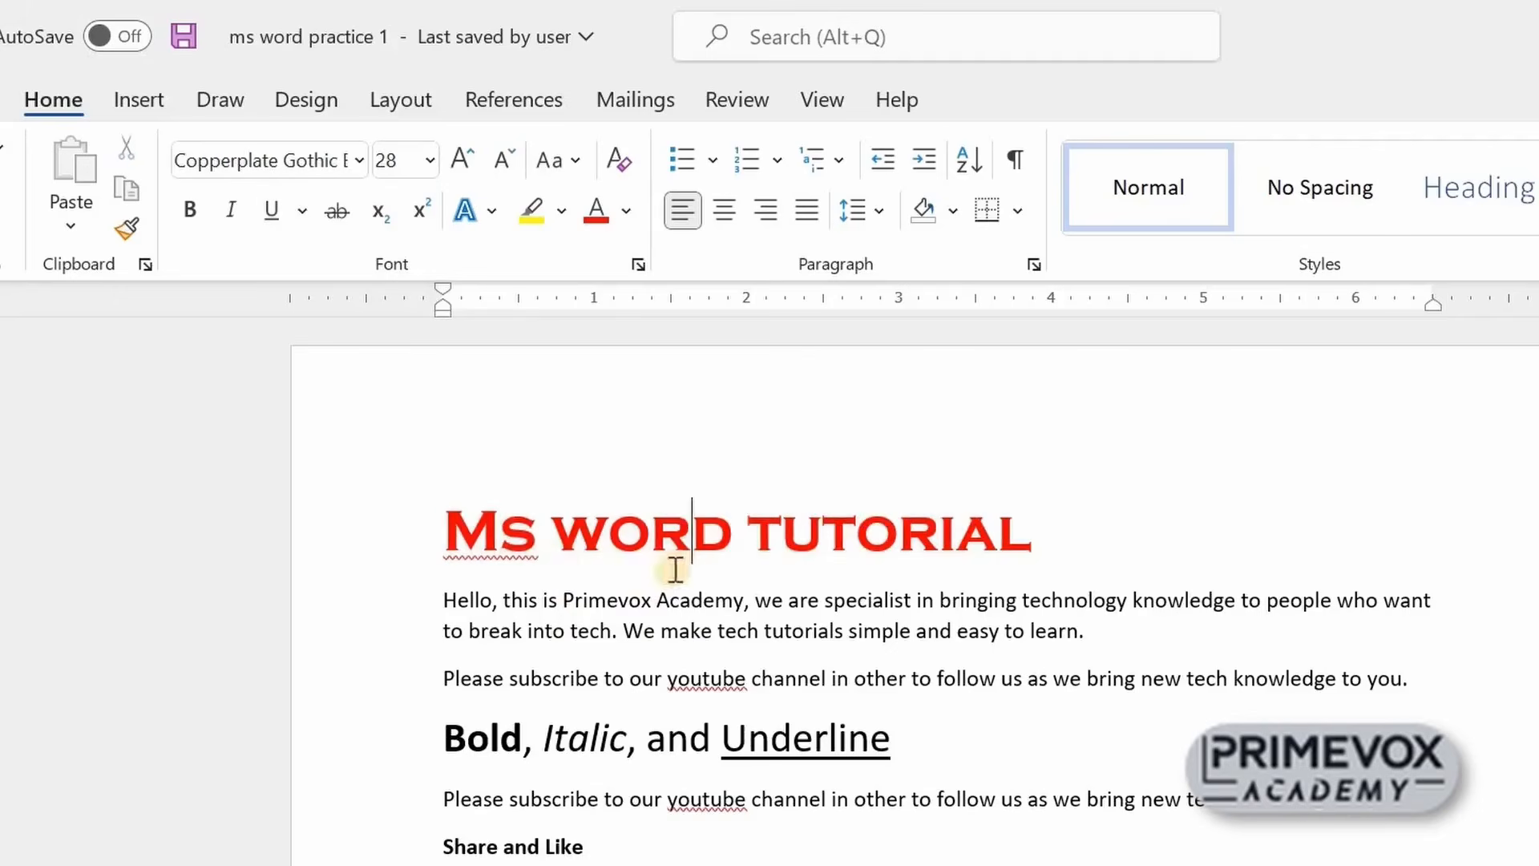
left_click_drag(481, 537, 882, 532)
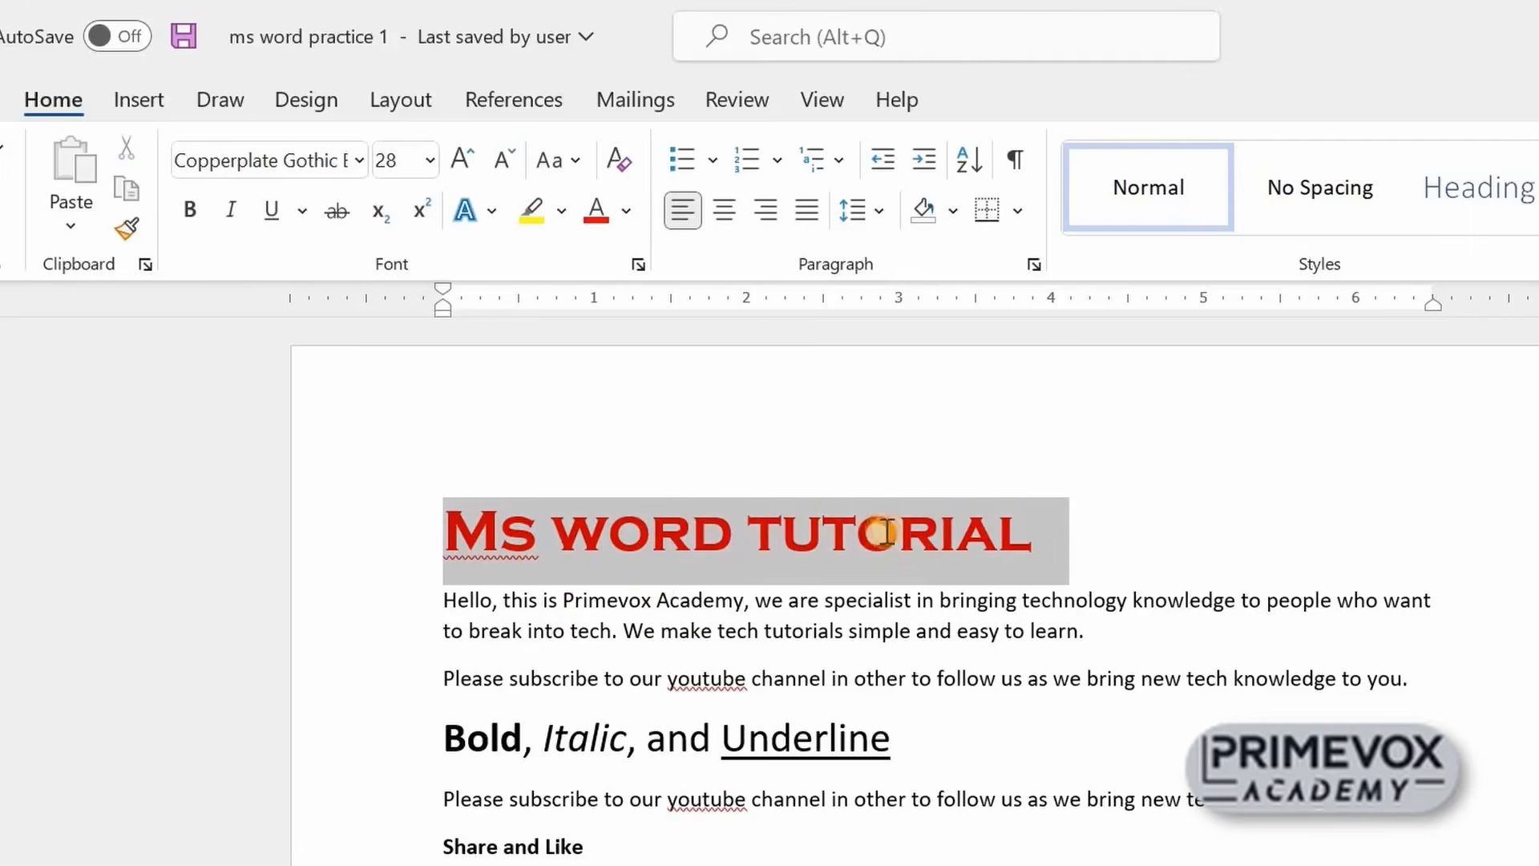
left_click(726, 213)
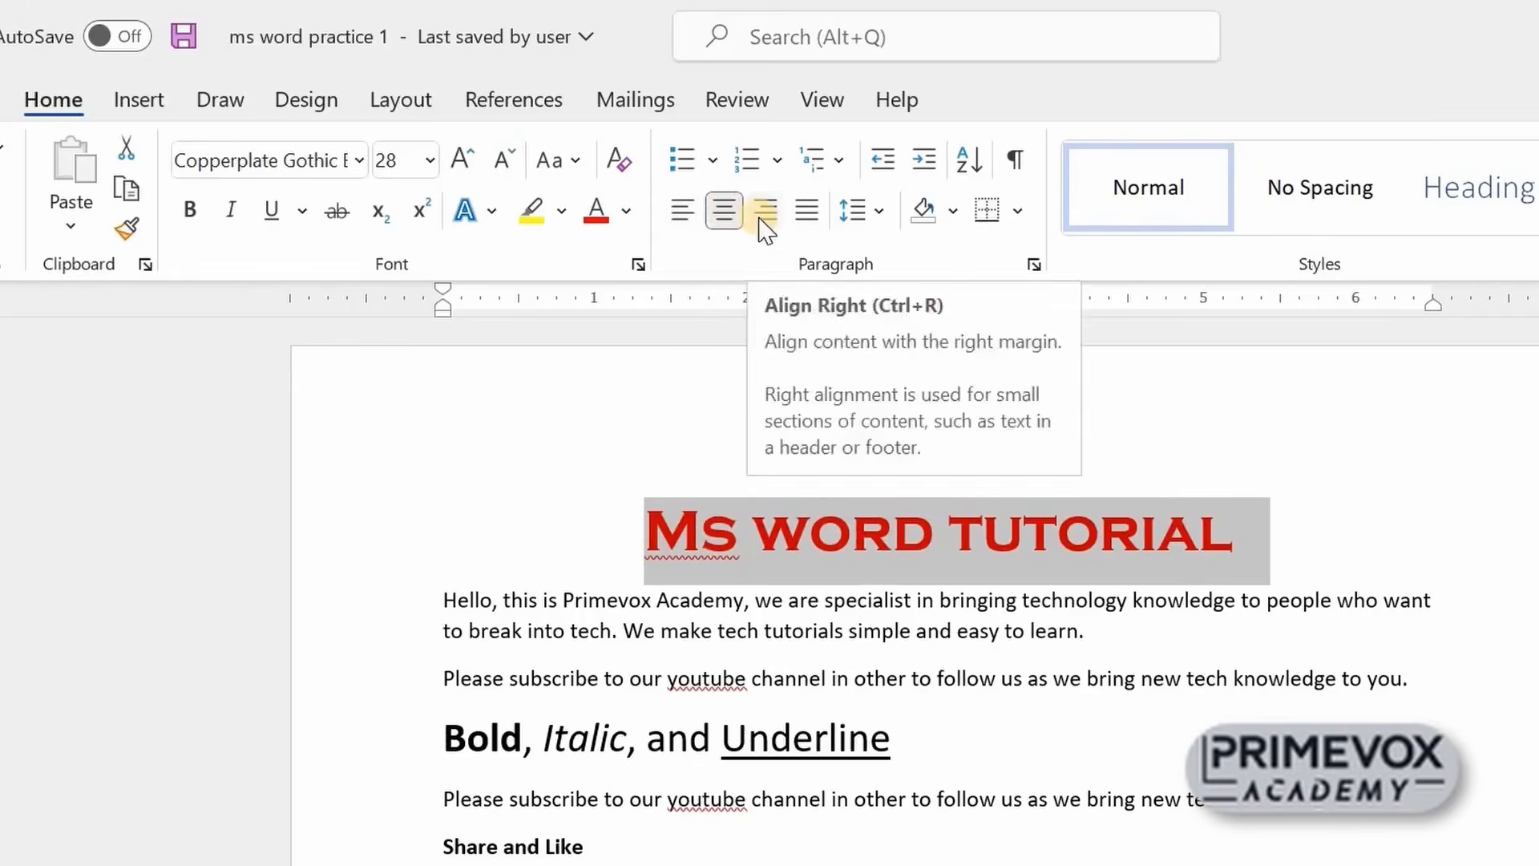
left_click(762, 218)
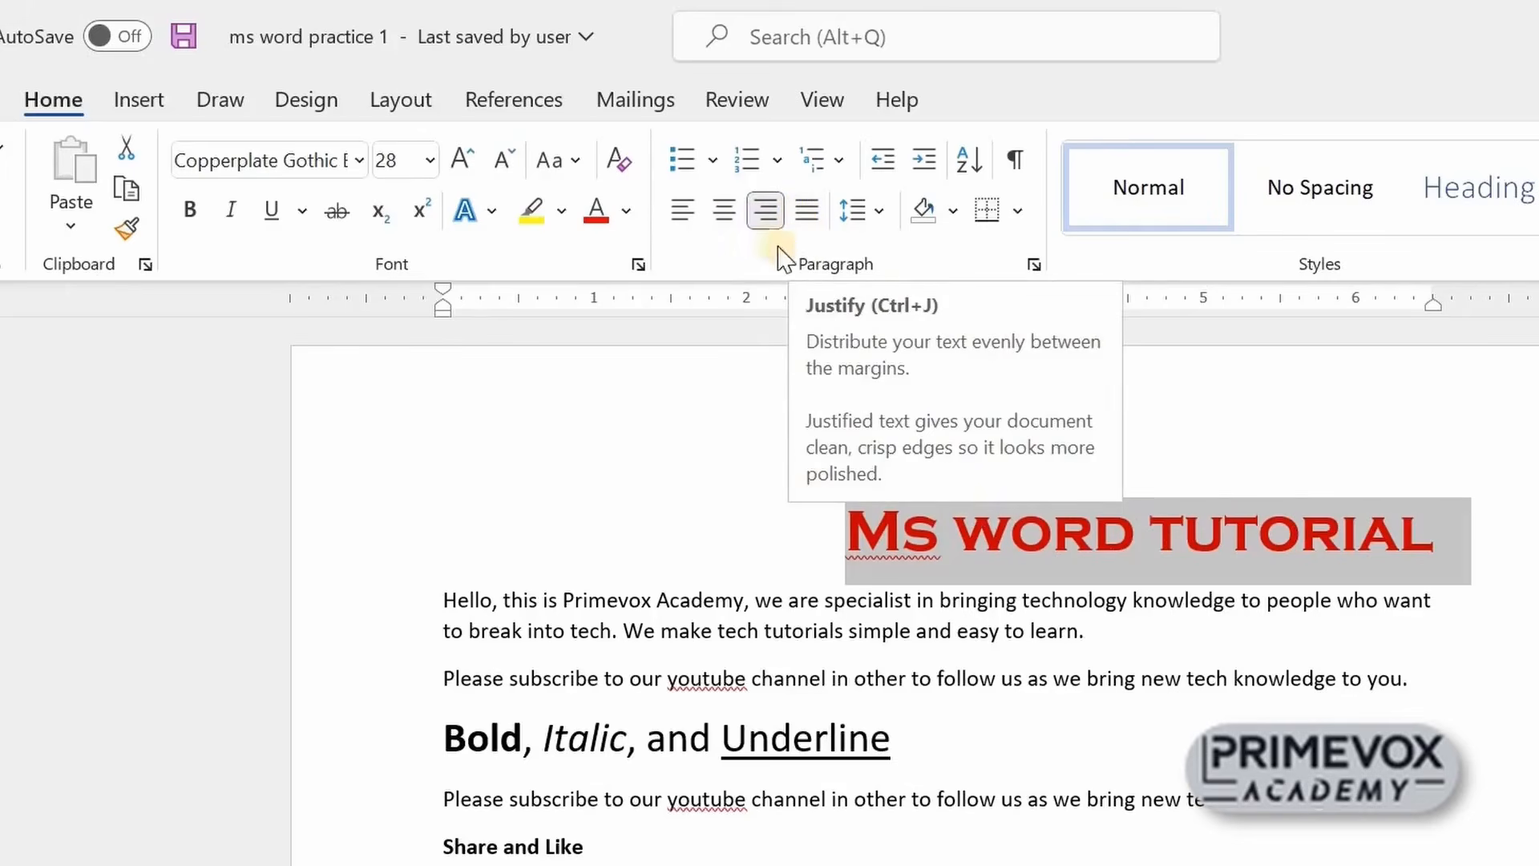
left_click(724, 212)
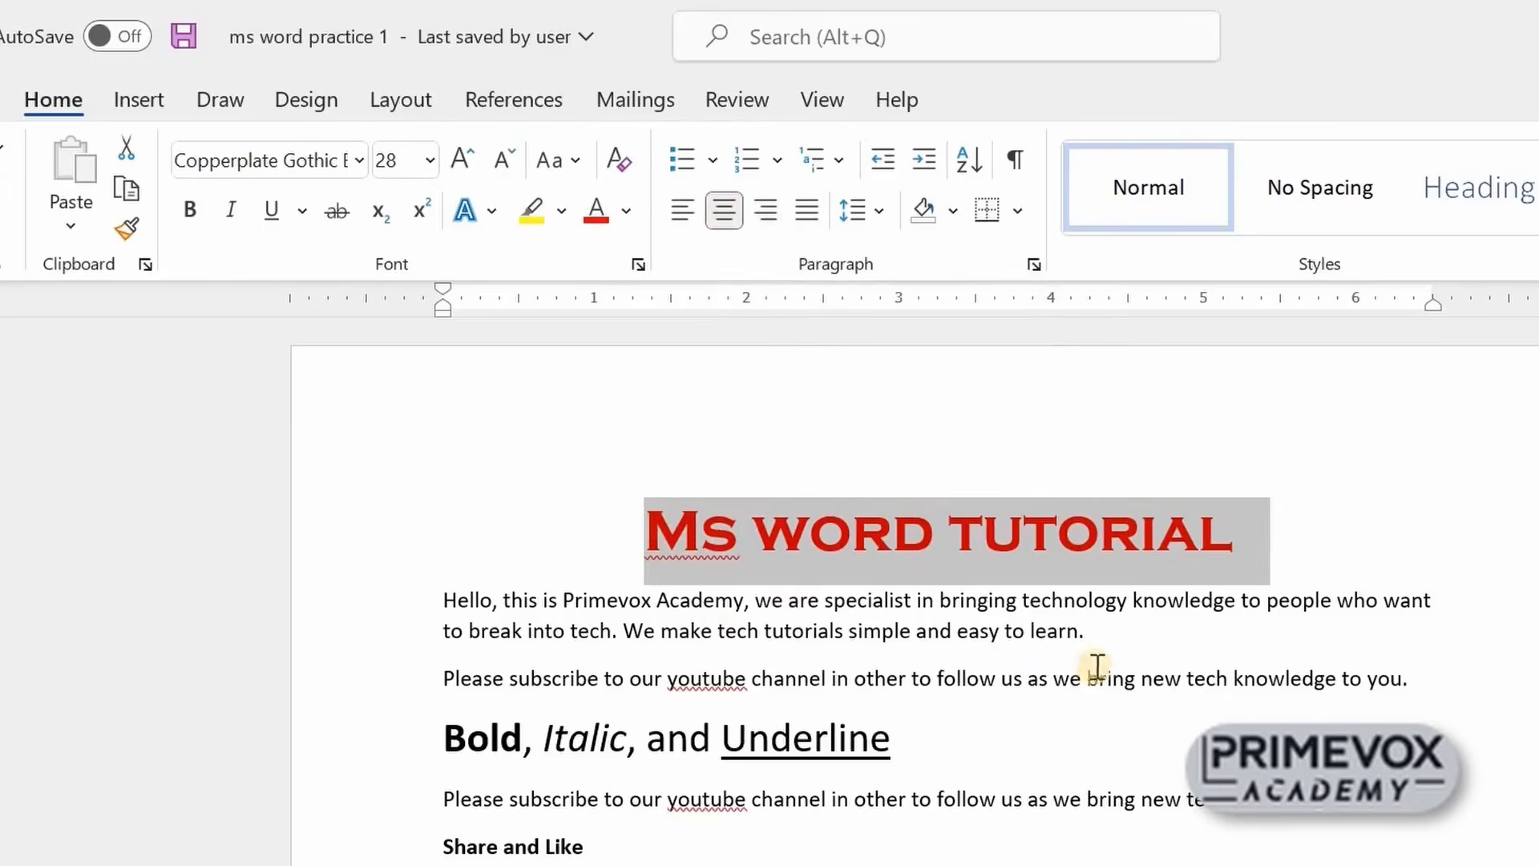
Join the first "Please subscribe" paragraph to the introduction and paste a copy of the other "Please subscribe" sentence at its end
left_click(1110, 633)
key("Delete")
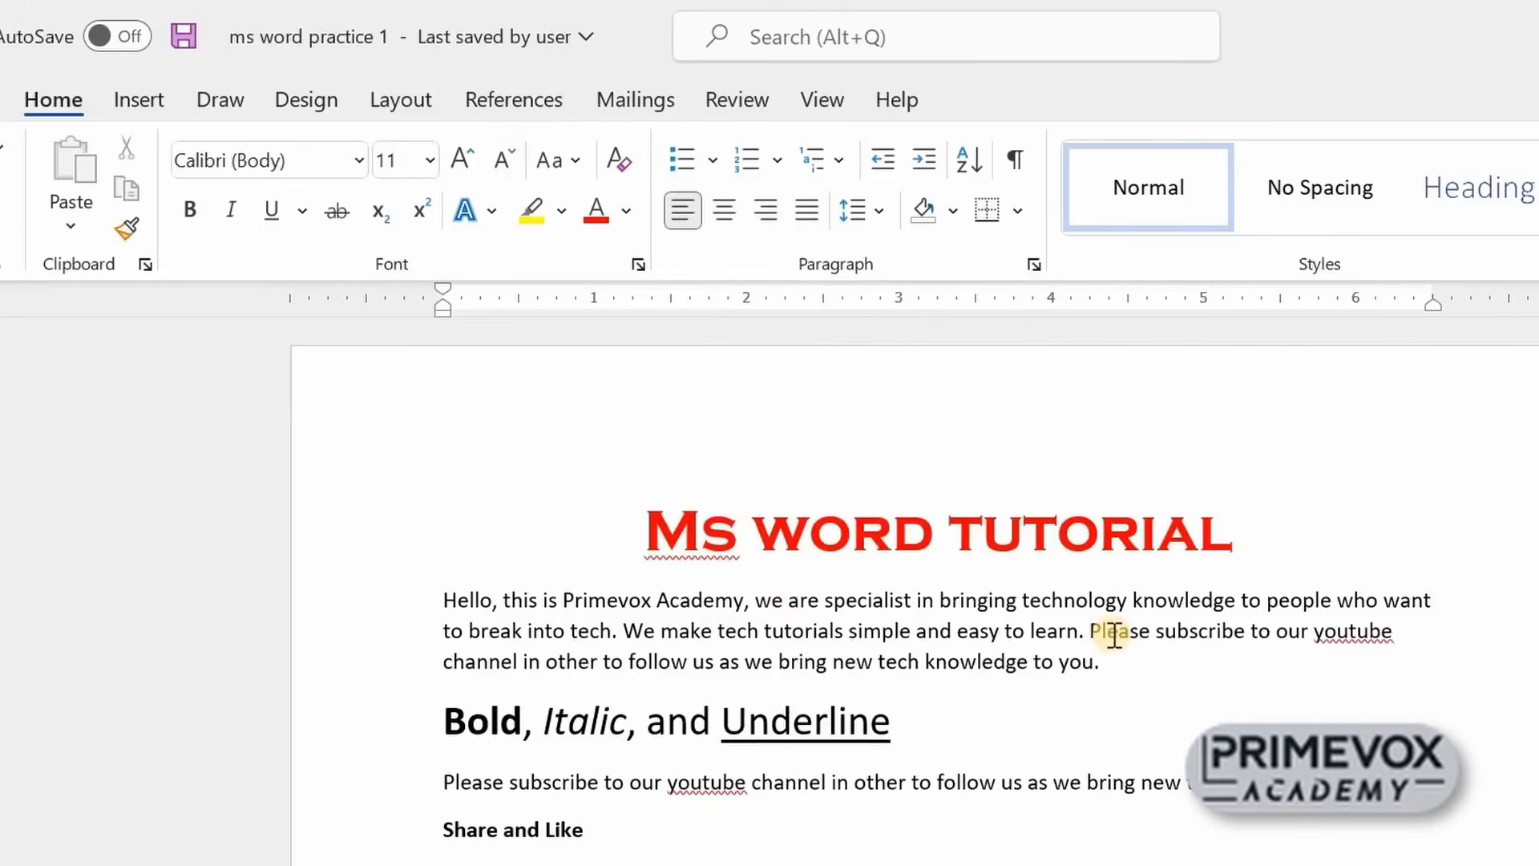
left_click_drag(1411, 784, 446, 793)
key("ctrl+c")
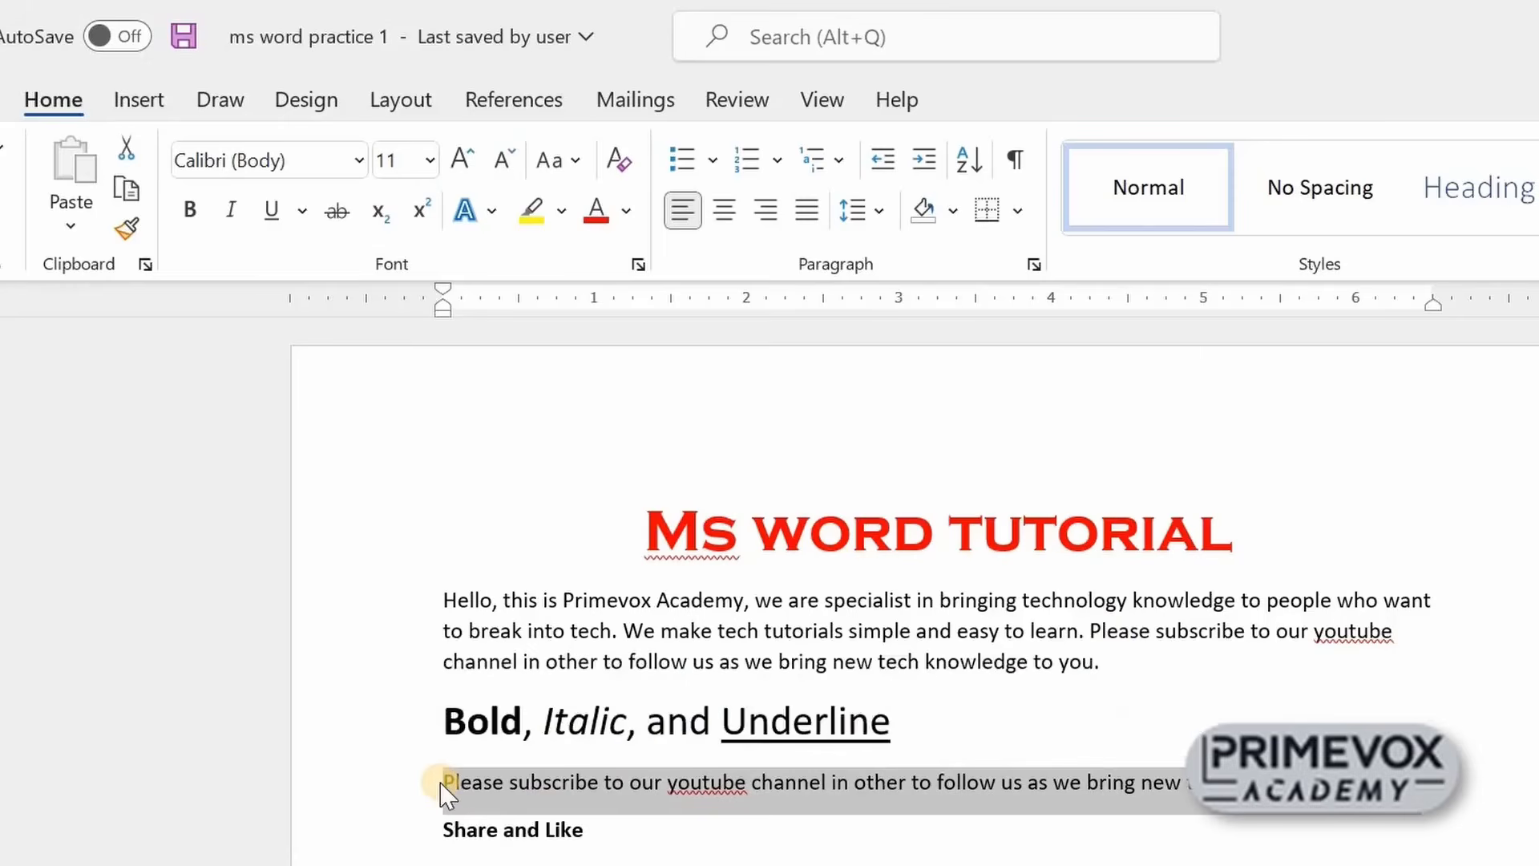
left_click(1135, 666)
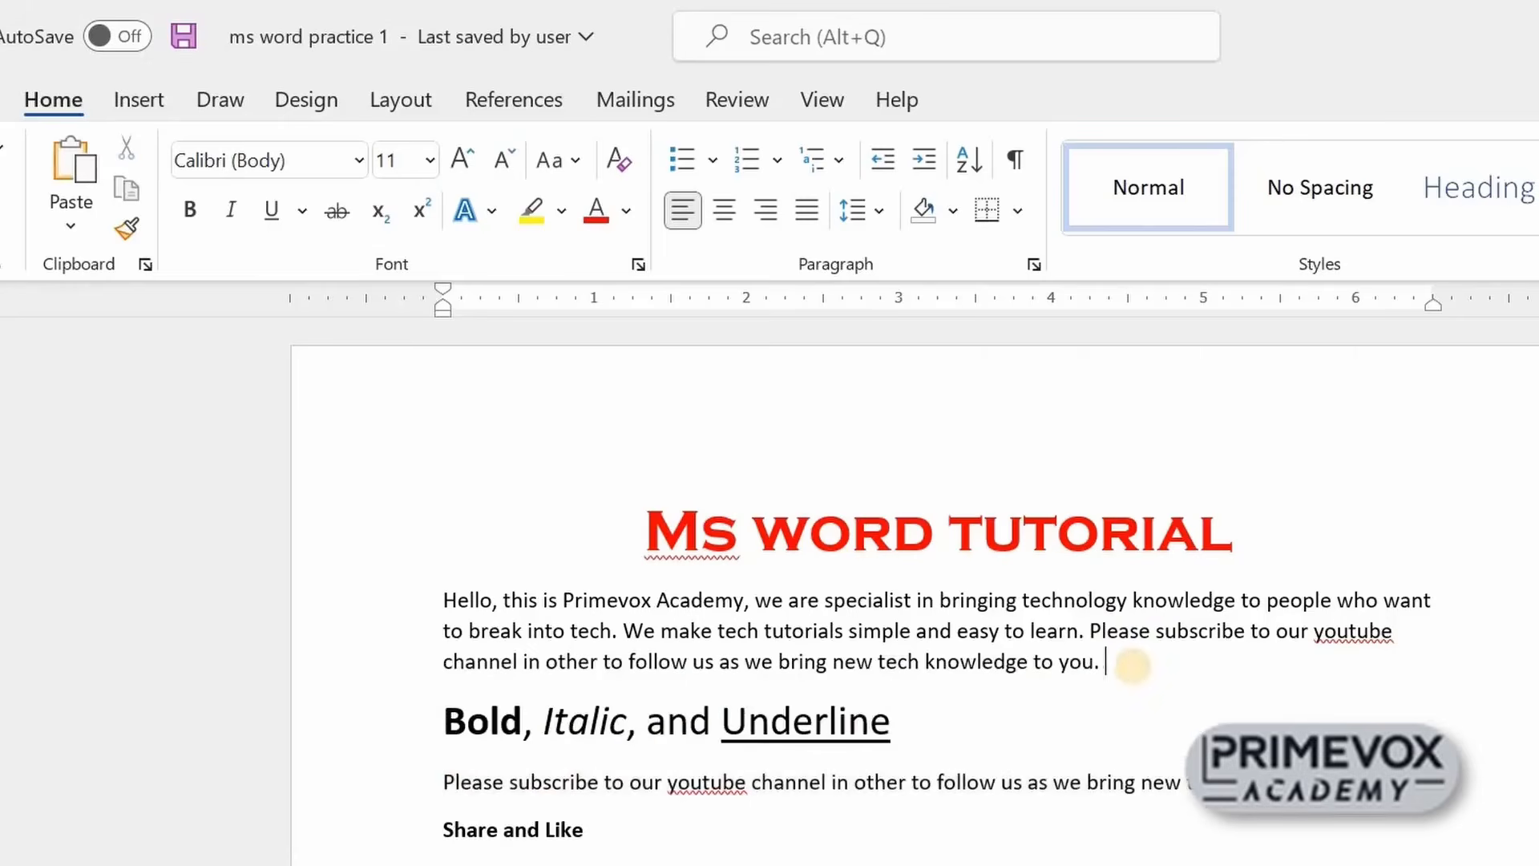
key("ctrl+v")
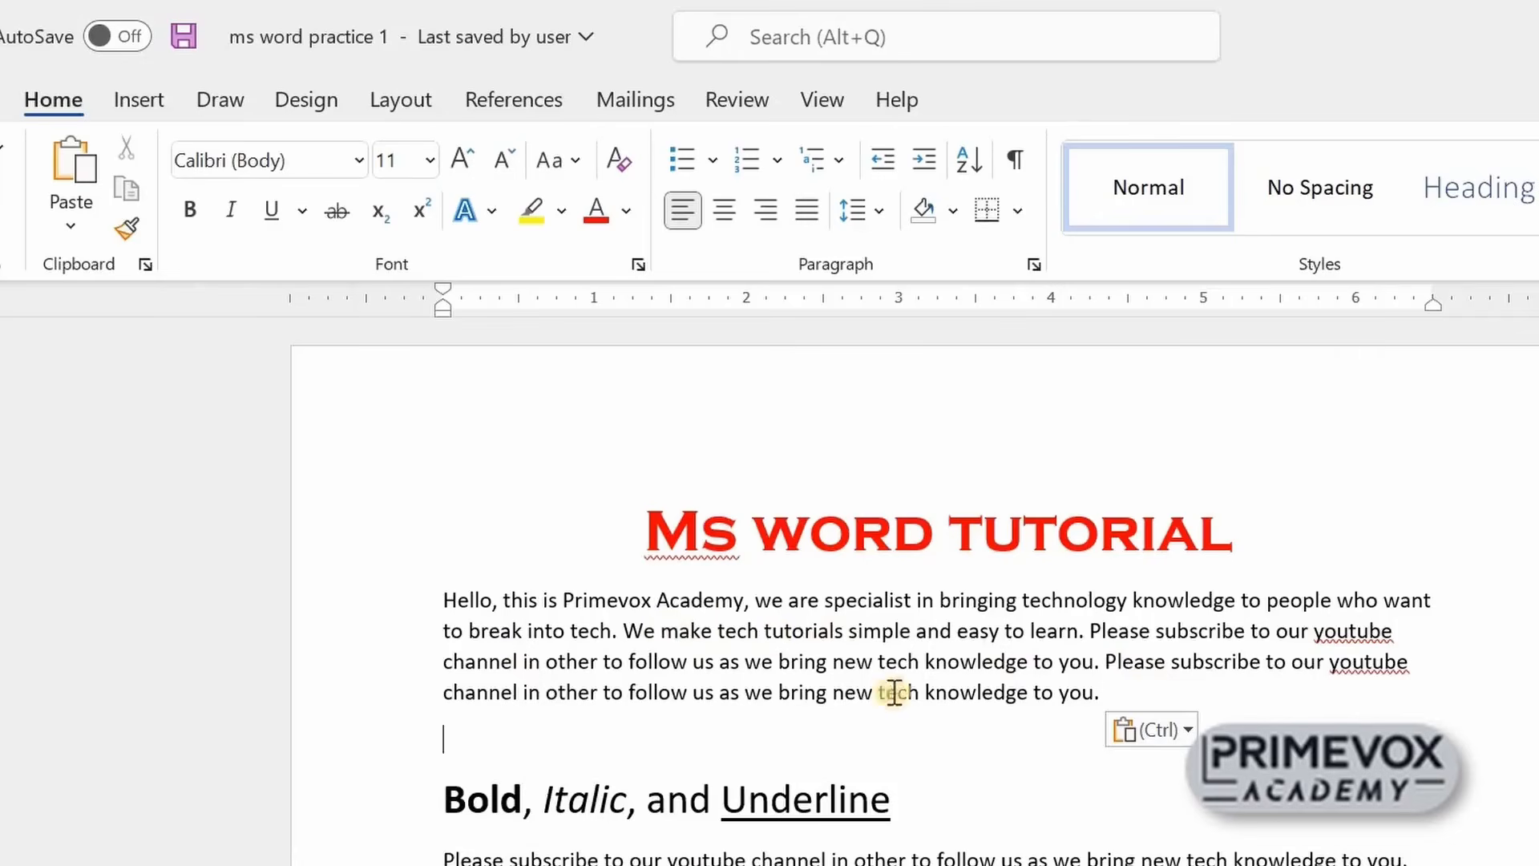
Justify the introduction paragraph below the "Ms word tutorial" title and set its font size to 14
left_click(856, 694)
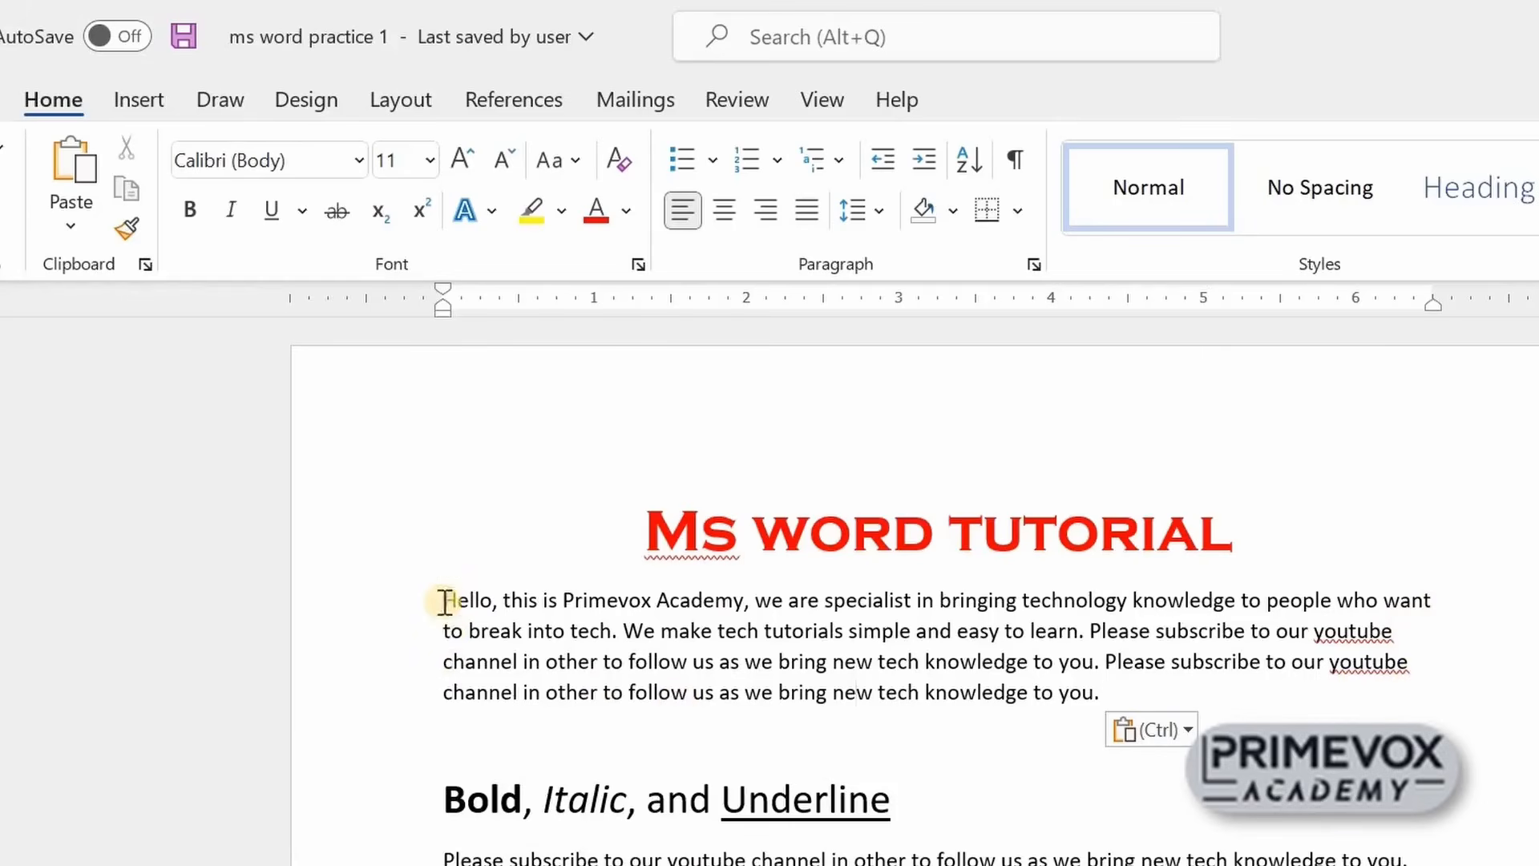
left_click_drag(443, 601, 1110, 689)
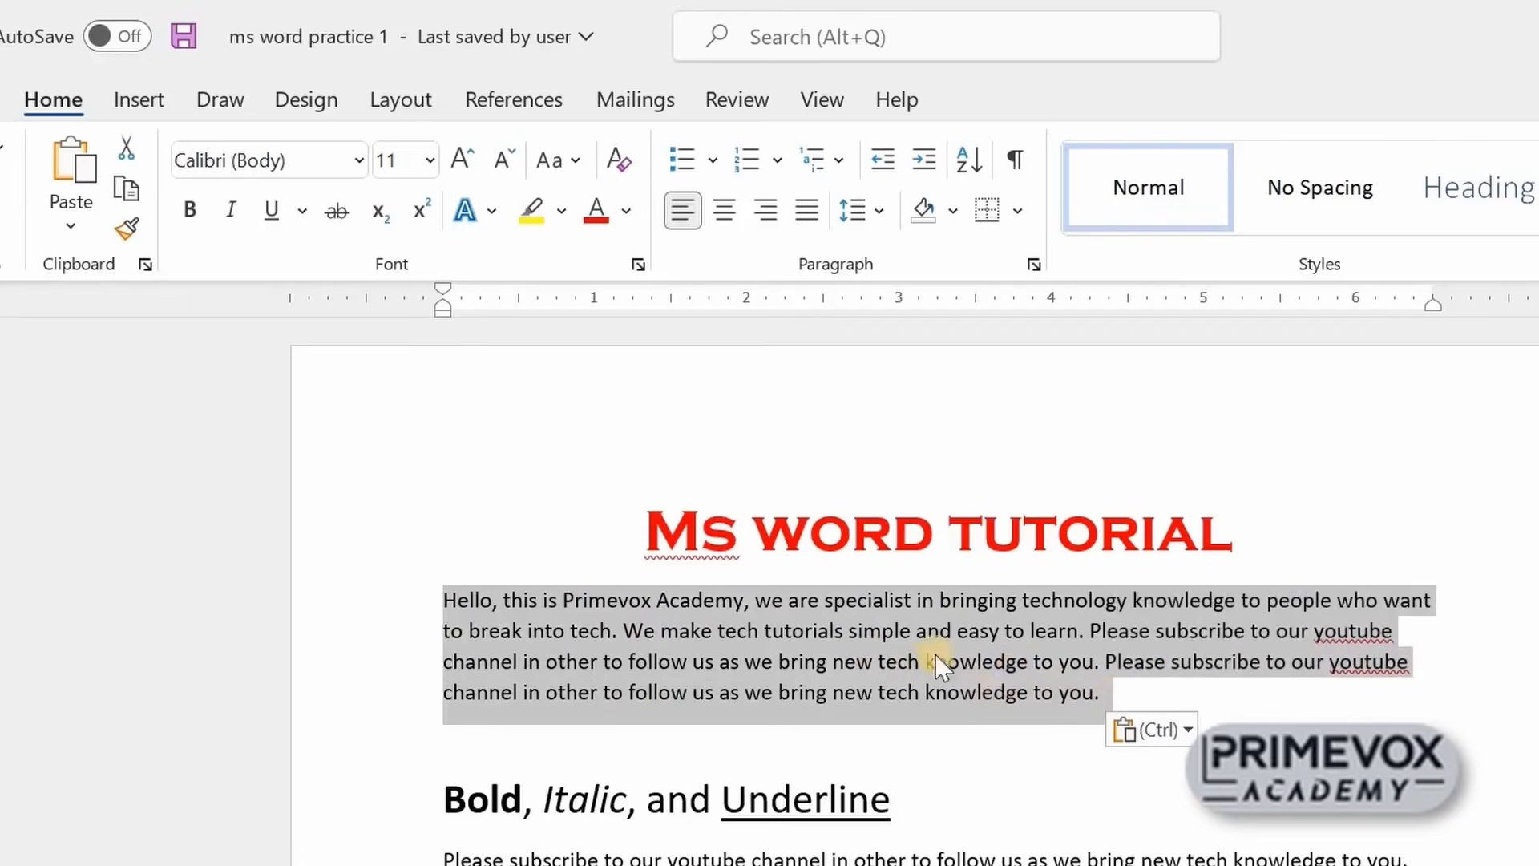
left_click(809, 210)
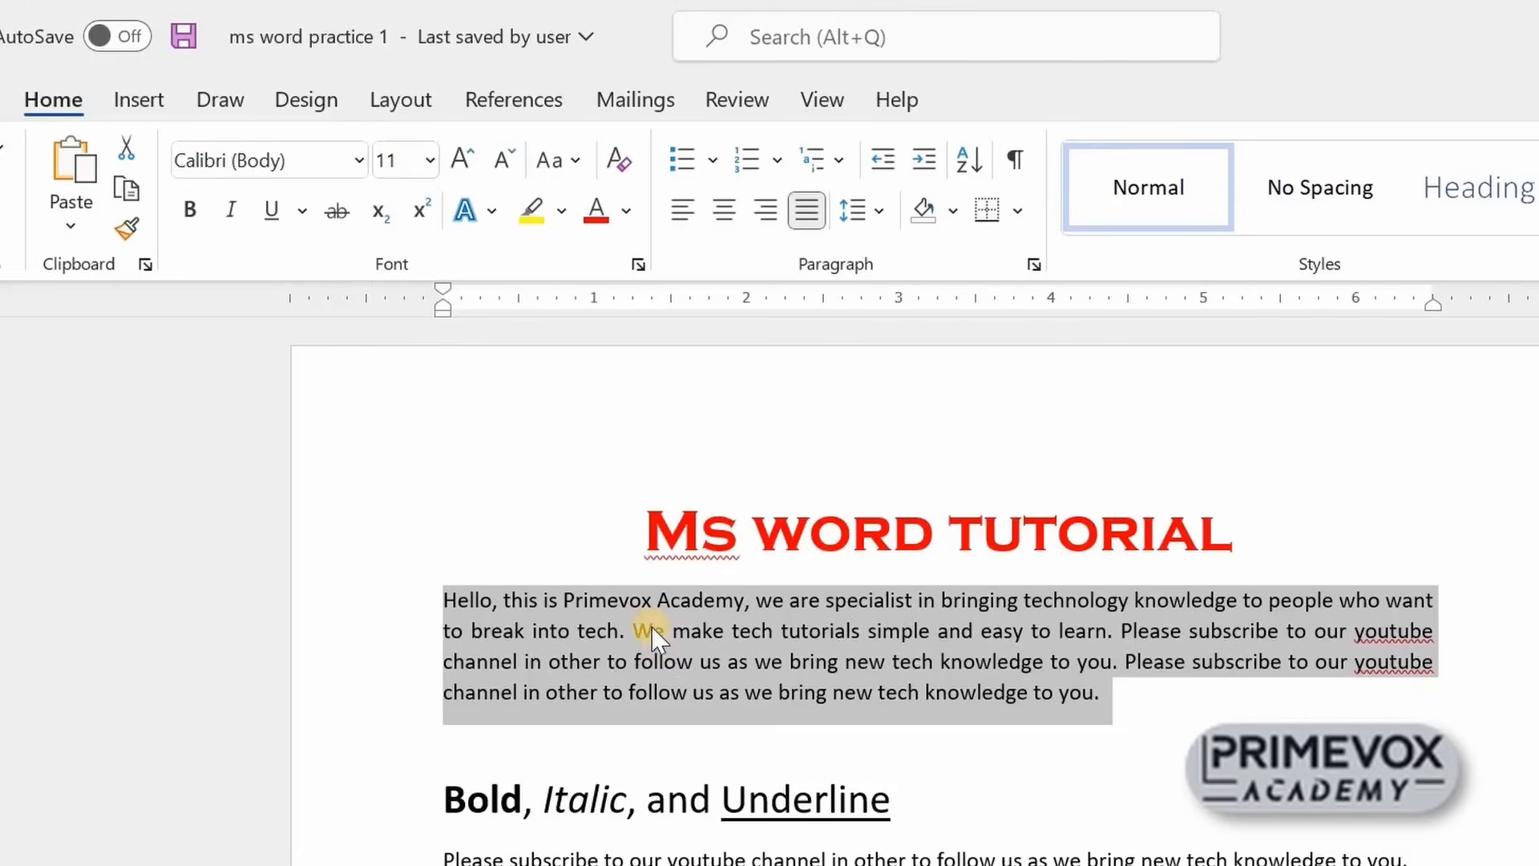
left_click(432, 162)
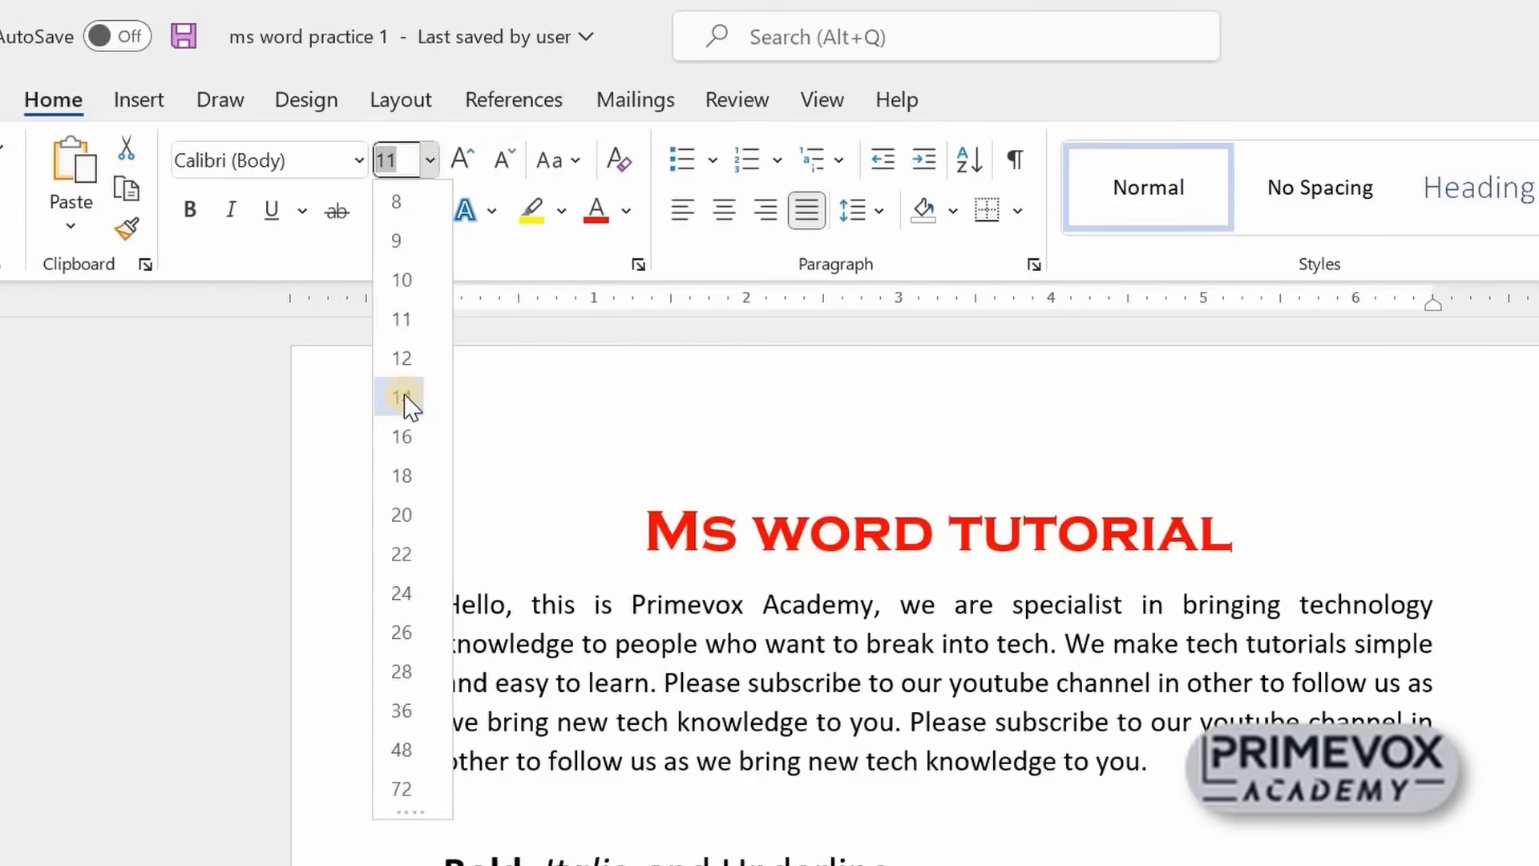
left_click(403, 398)
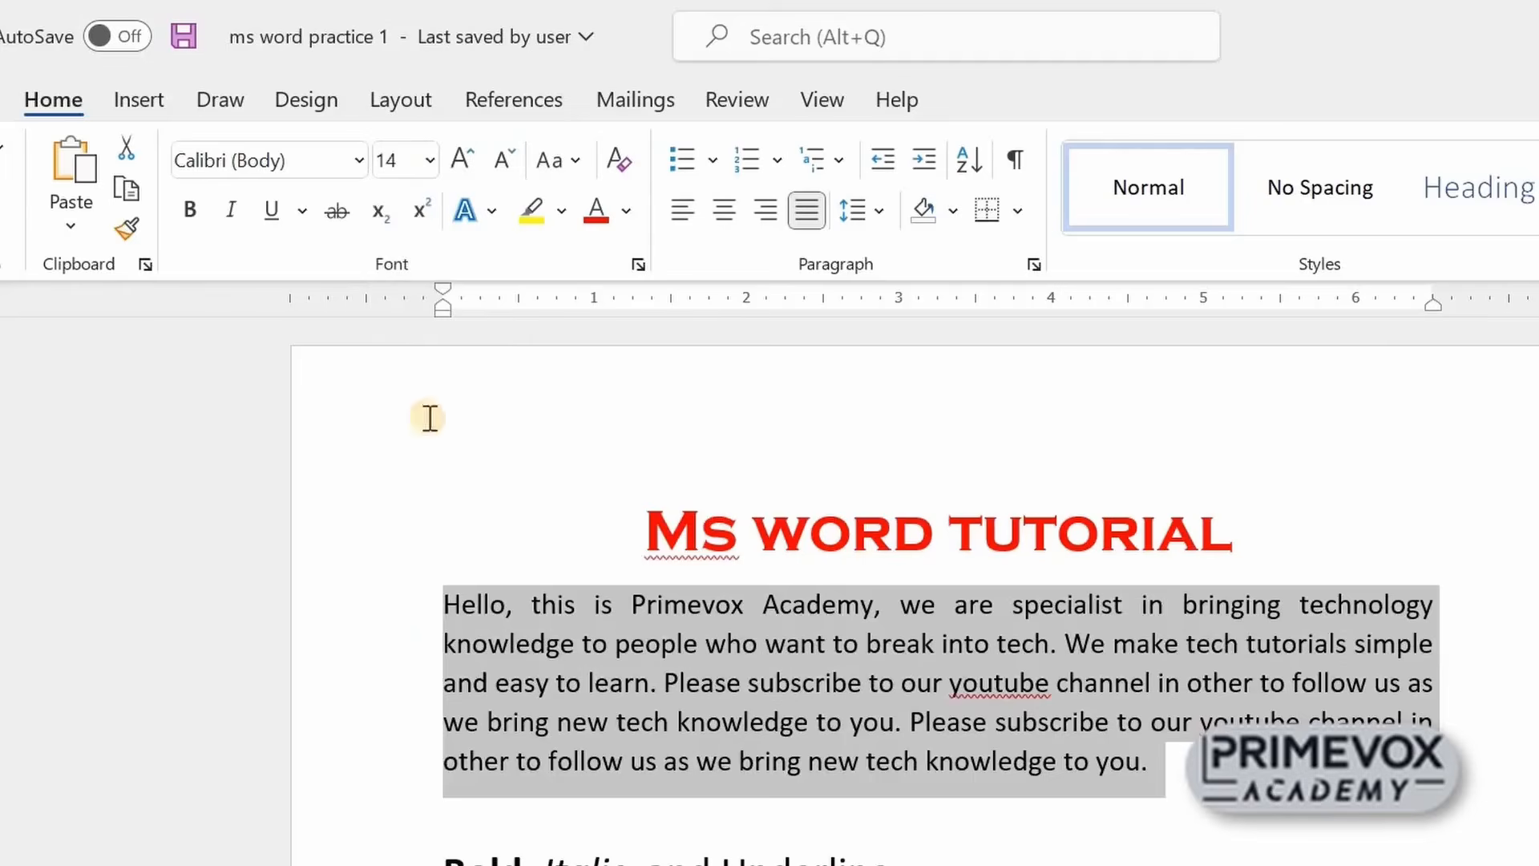
left_click(1088, 753)
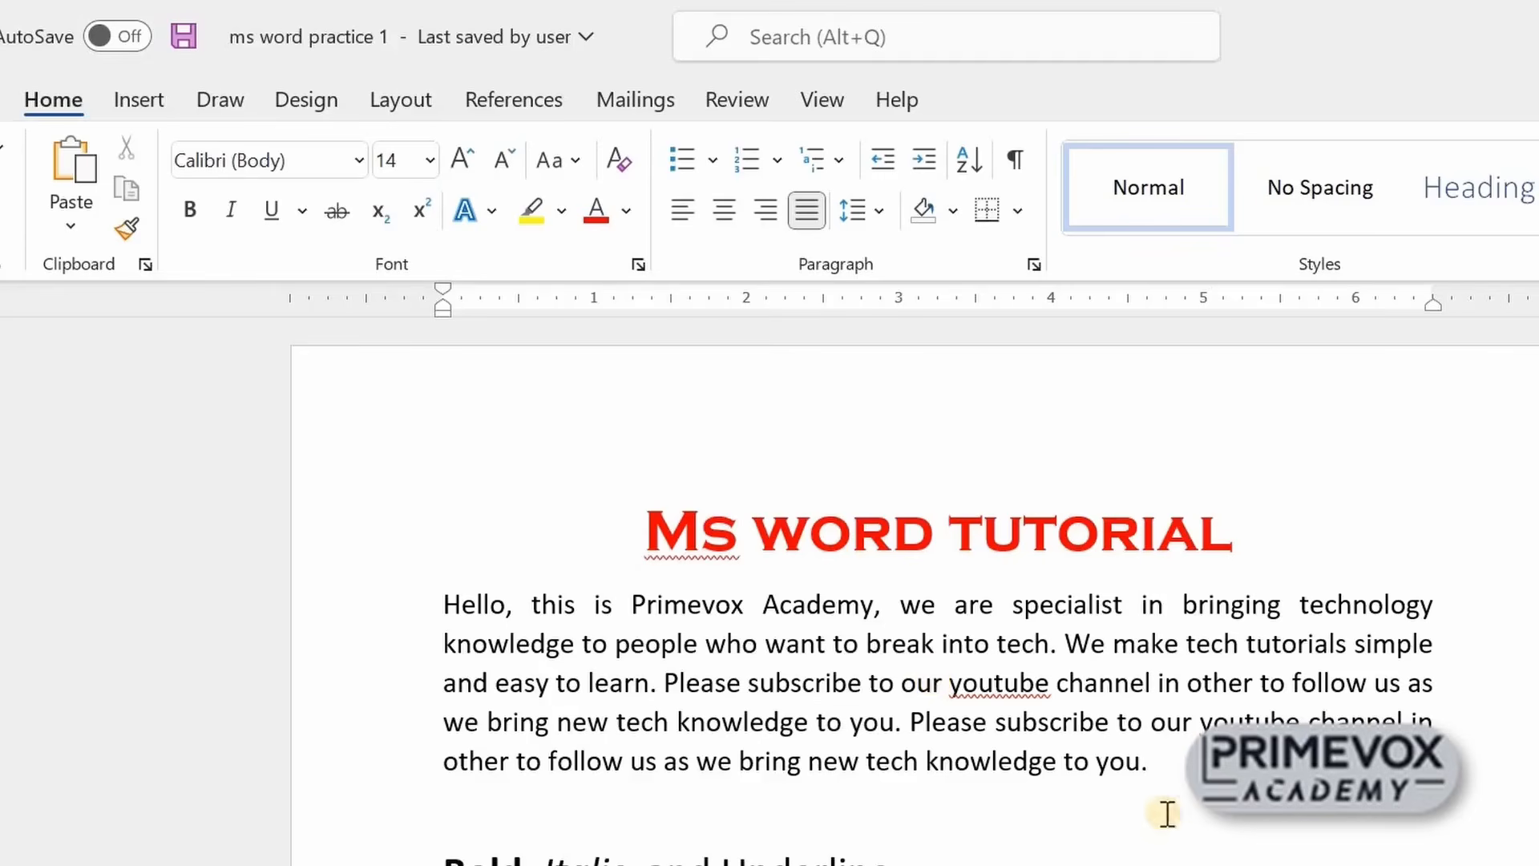
Set the line spacing of the introduction paragraph to 2.0
left_click_drag(1181, 769, 449, 610)
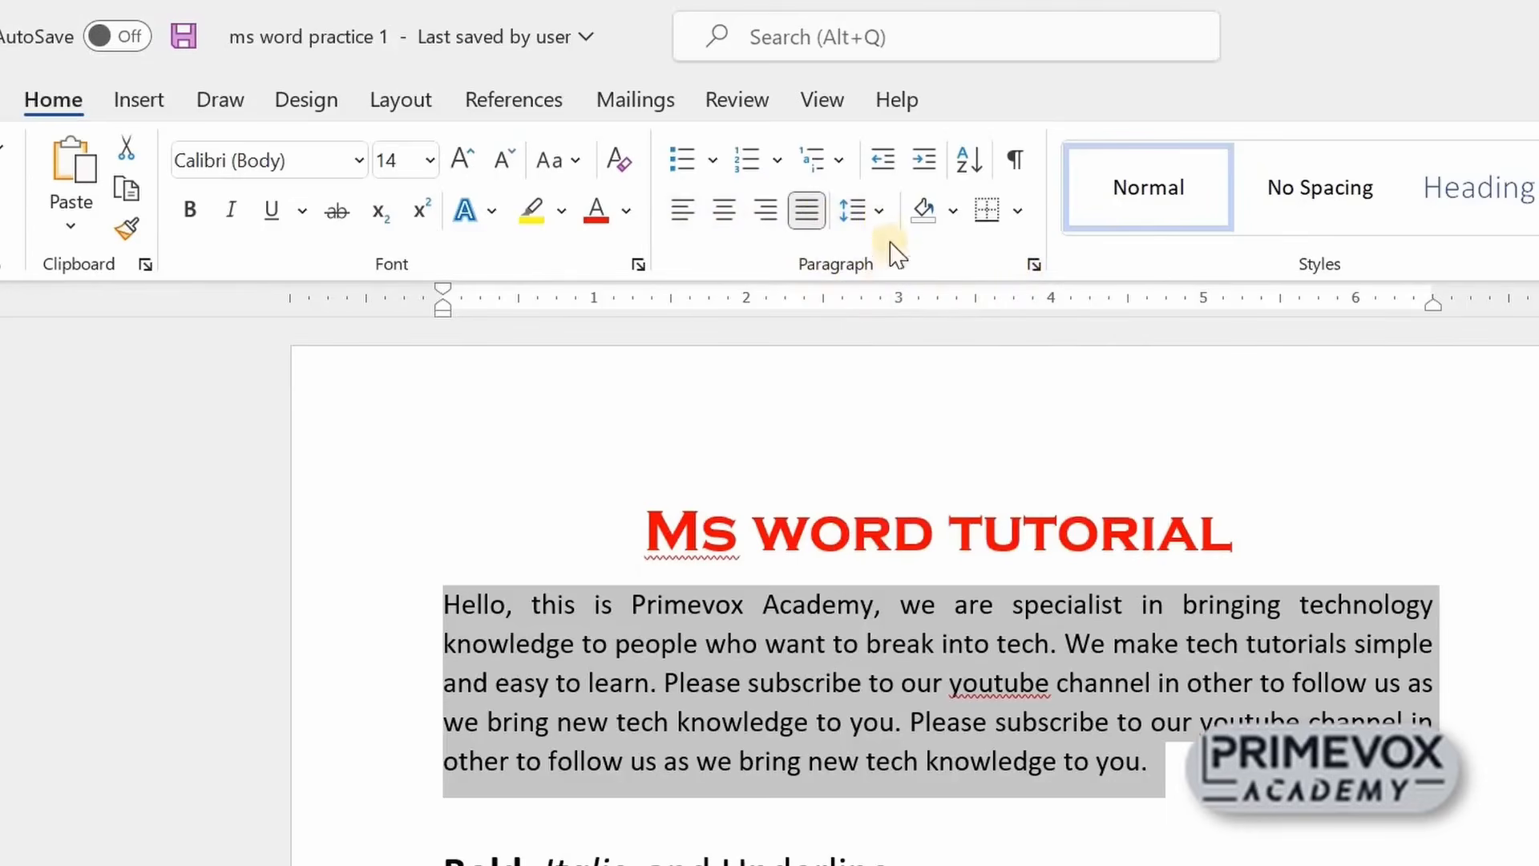
left_click(879, 213)
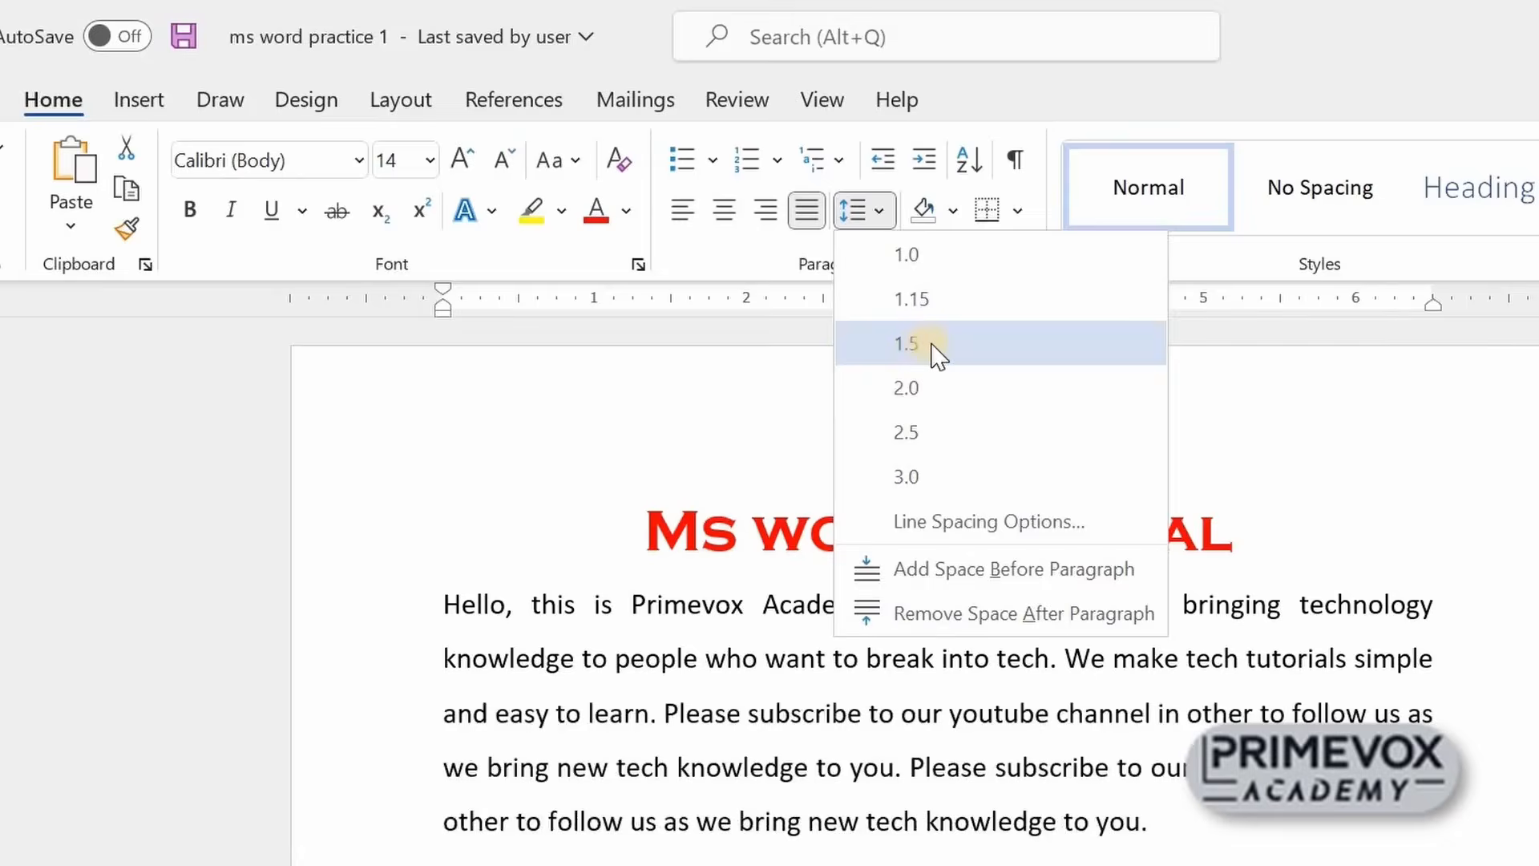
left_click(929, 388)
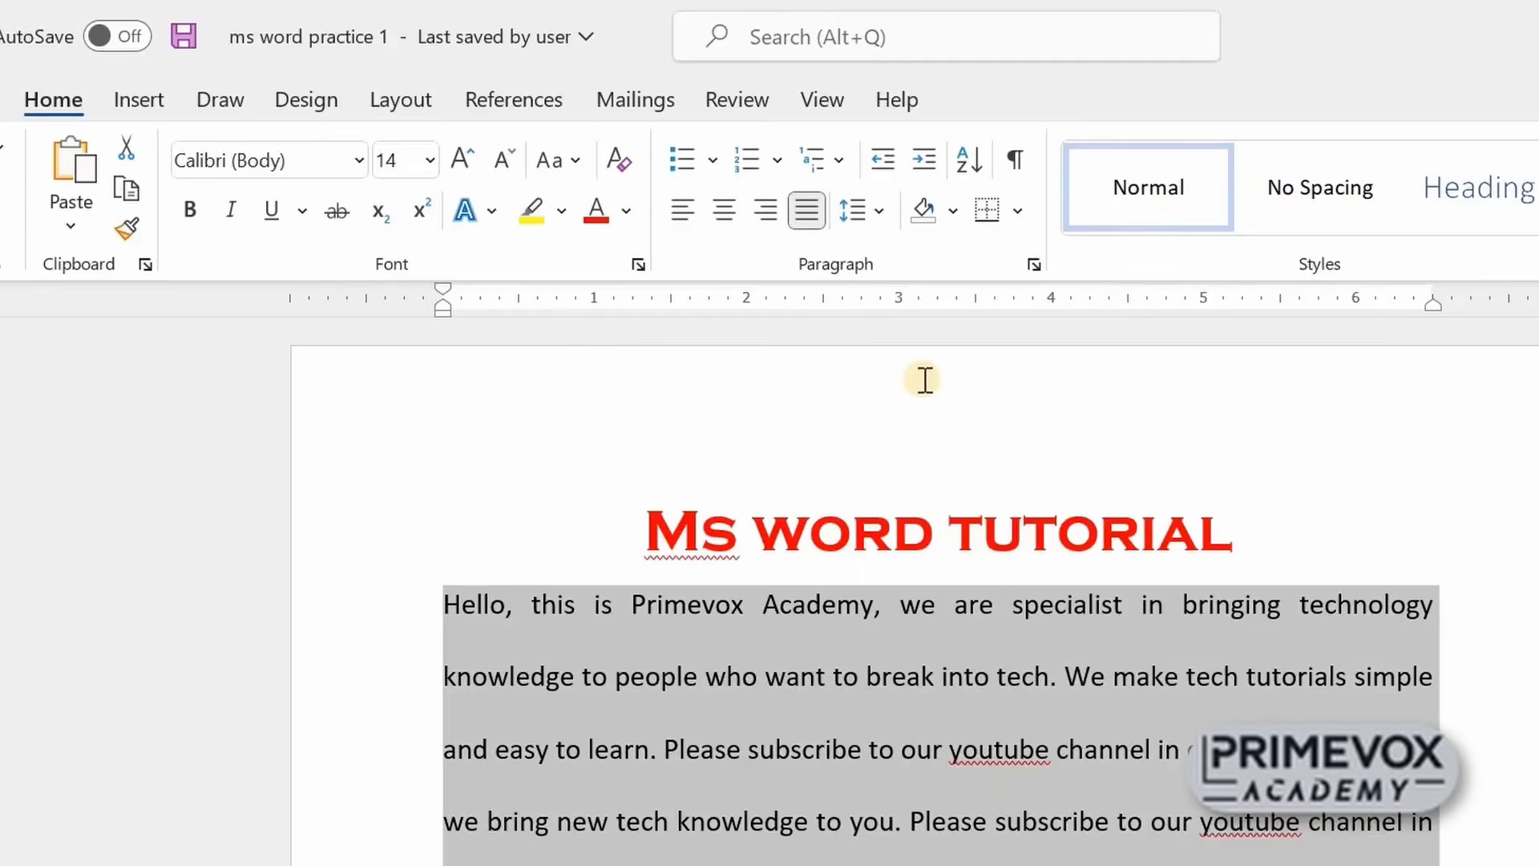
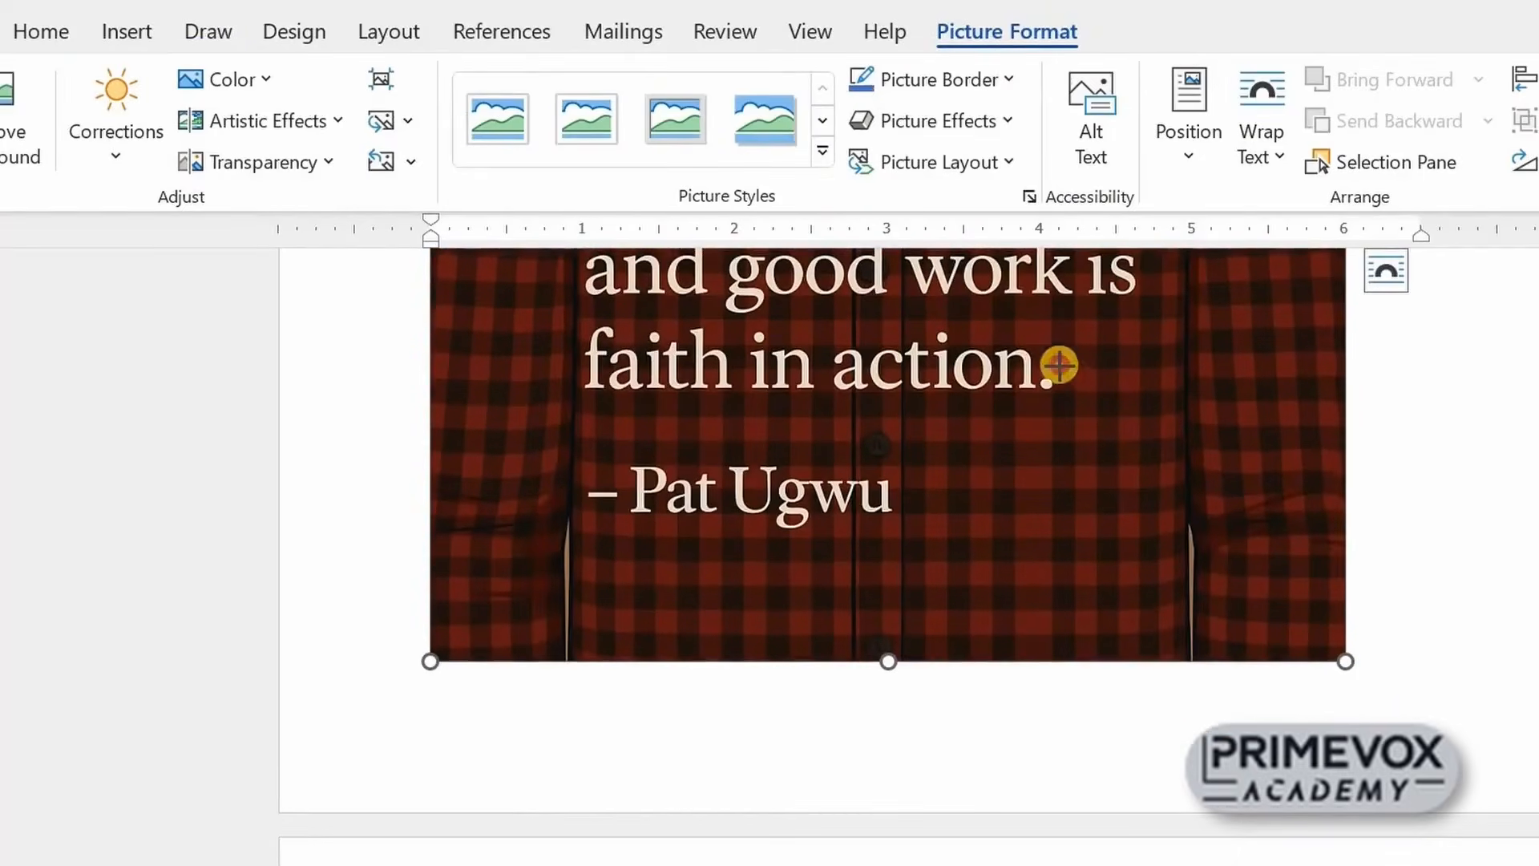
Scale the portrait picture with the quote down proportionally to about 1.6 inches wide
scroll(1131, 516, "down", 4)
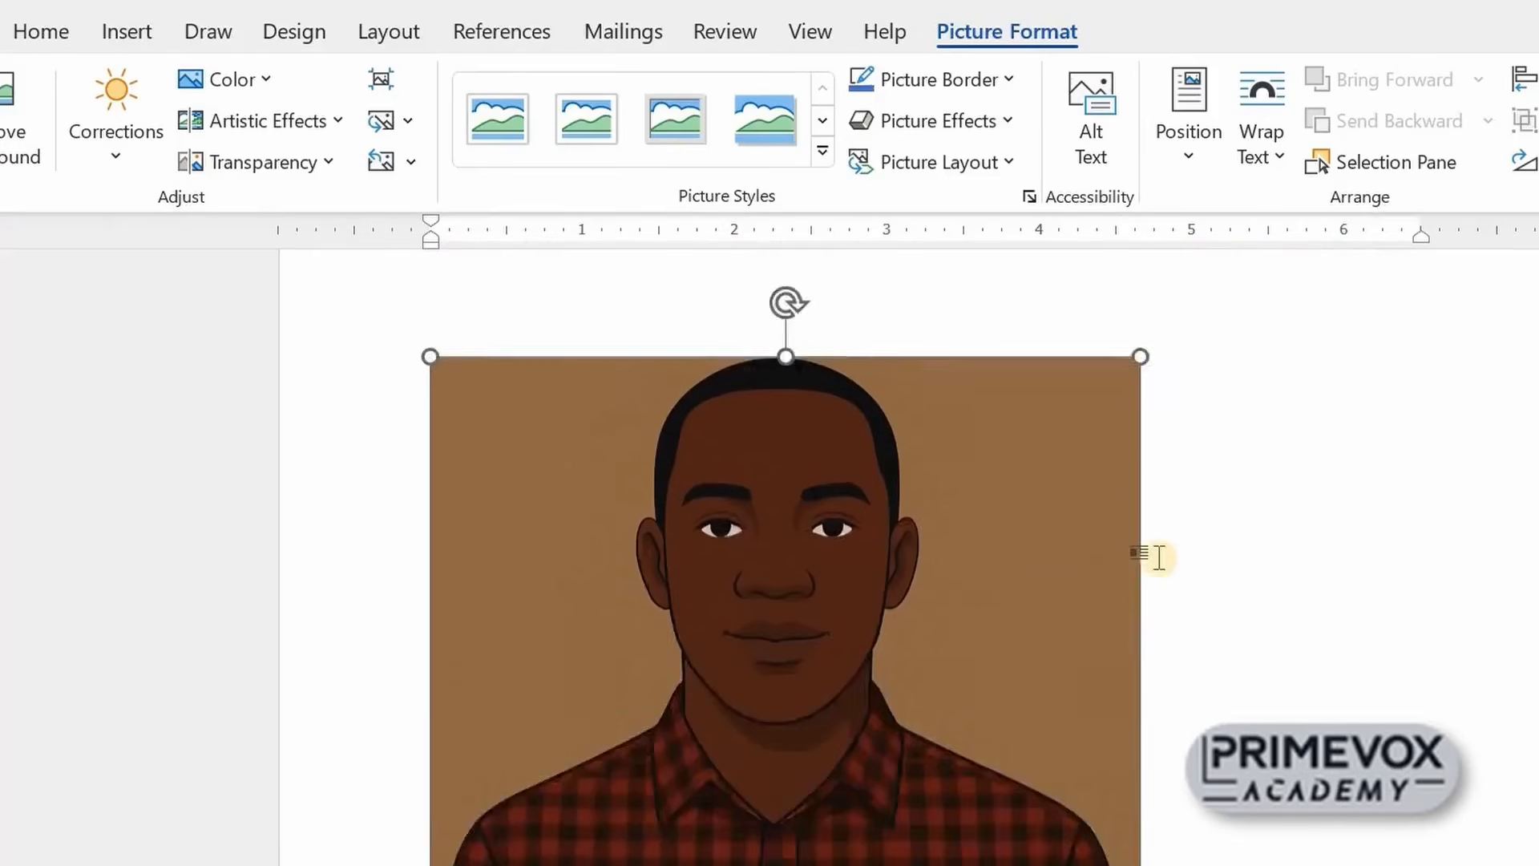
scroll(1154, 557, "up", 2)
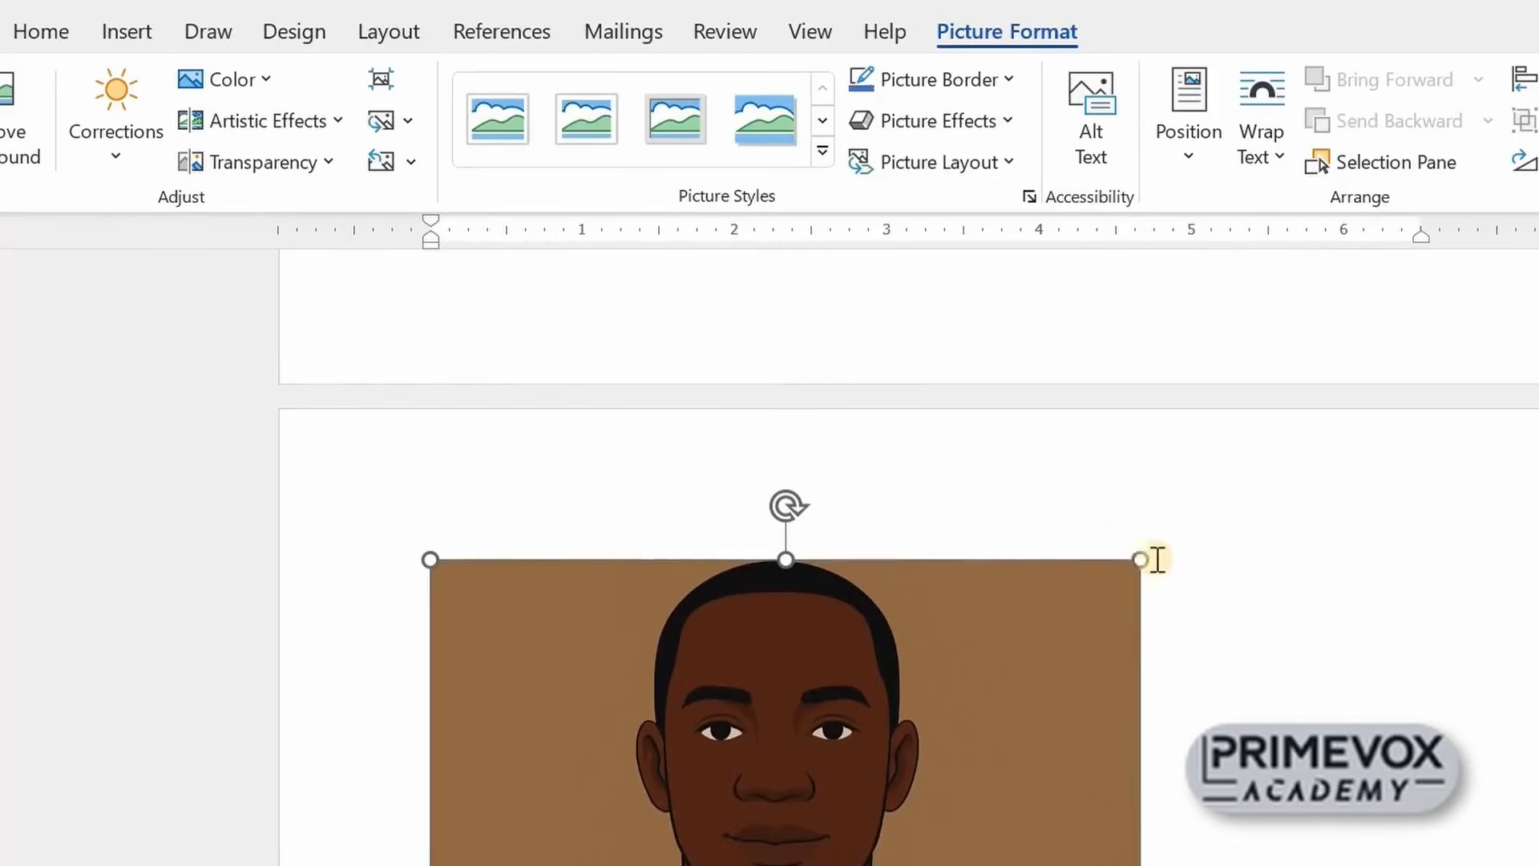
left_click_drag(1132, 558, 840, 828)
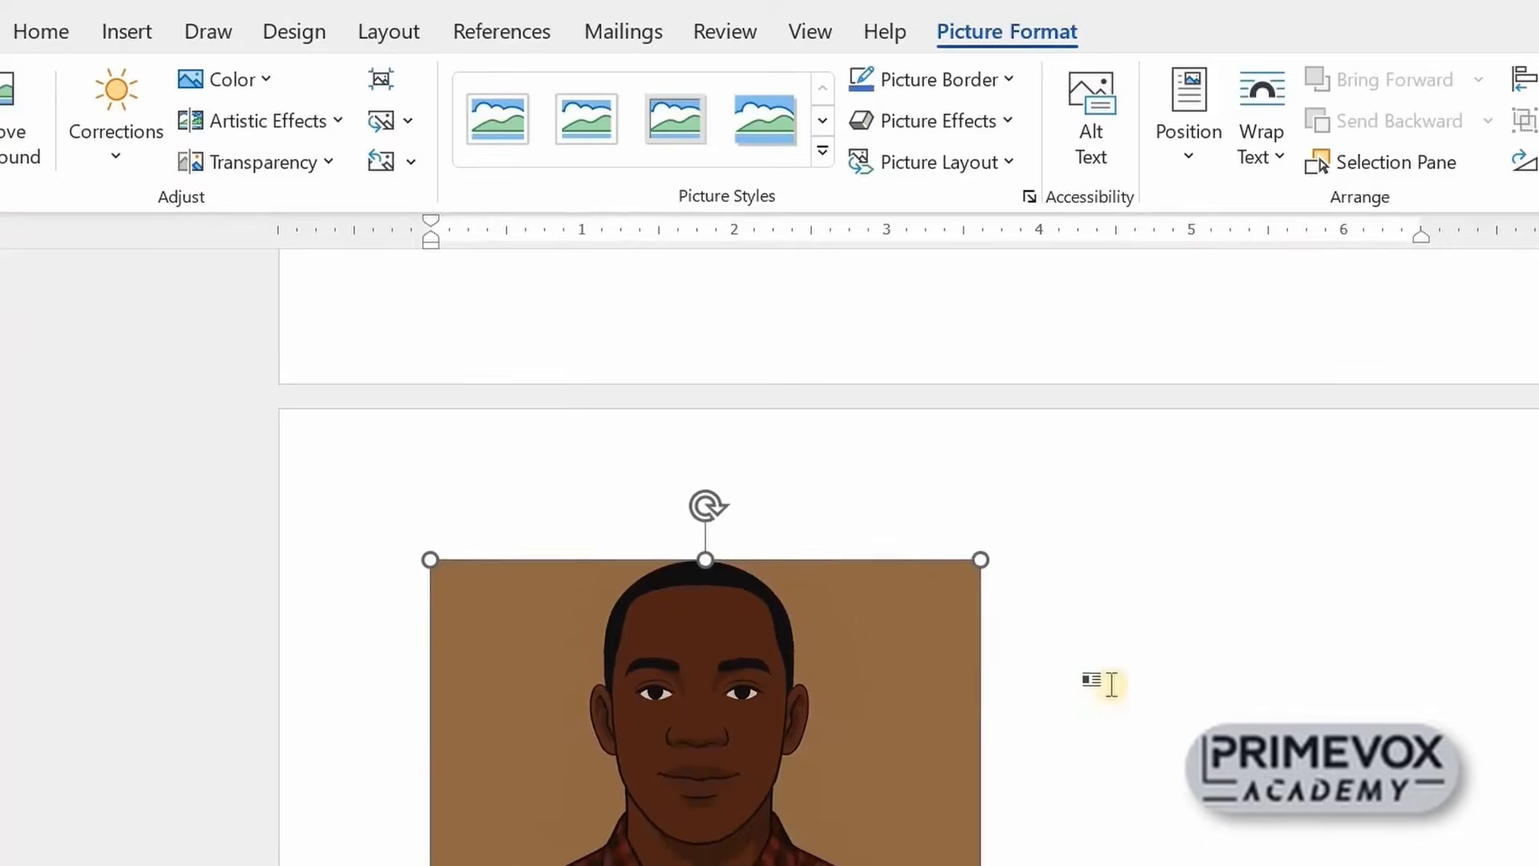
scroll(1105, 681, "up", 3)
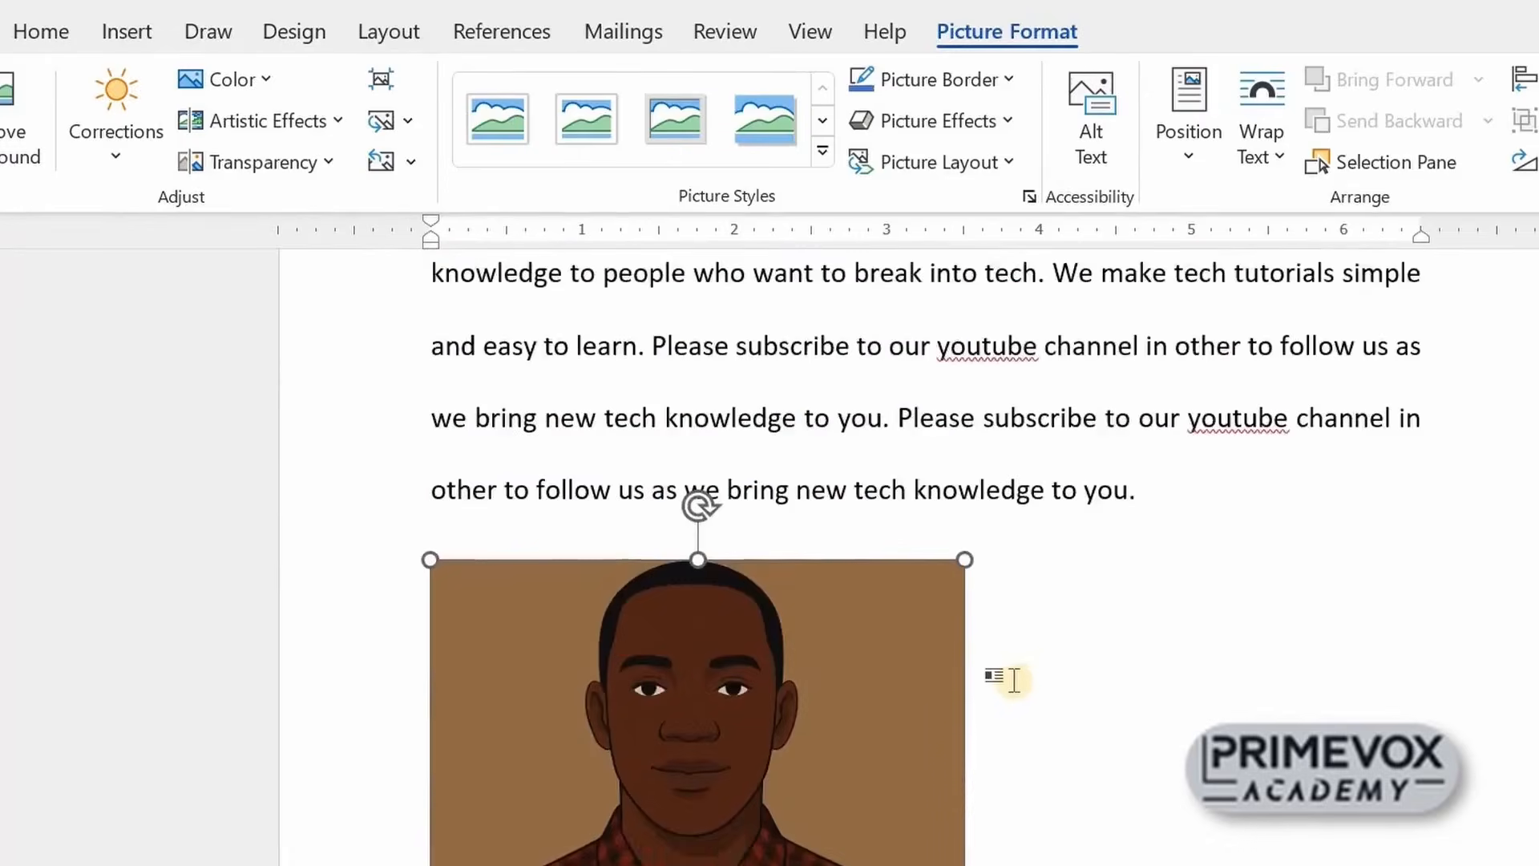
scroll(1012, 681, "down", 3)
scroll(886, 817, "down", 3)
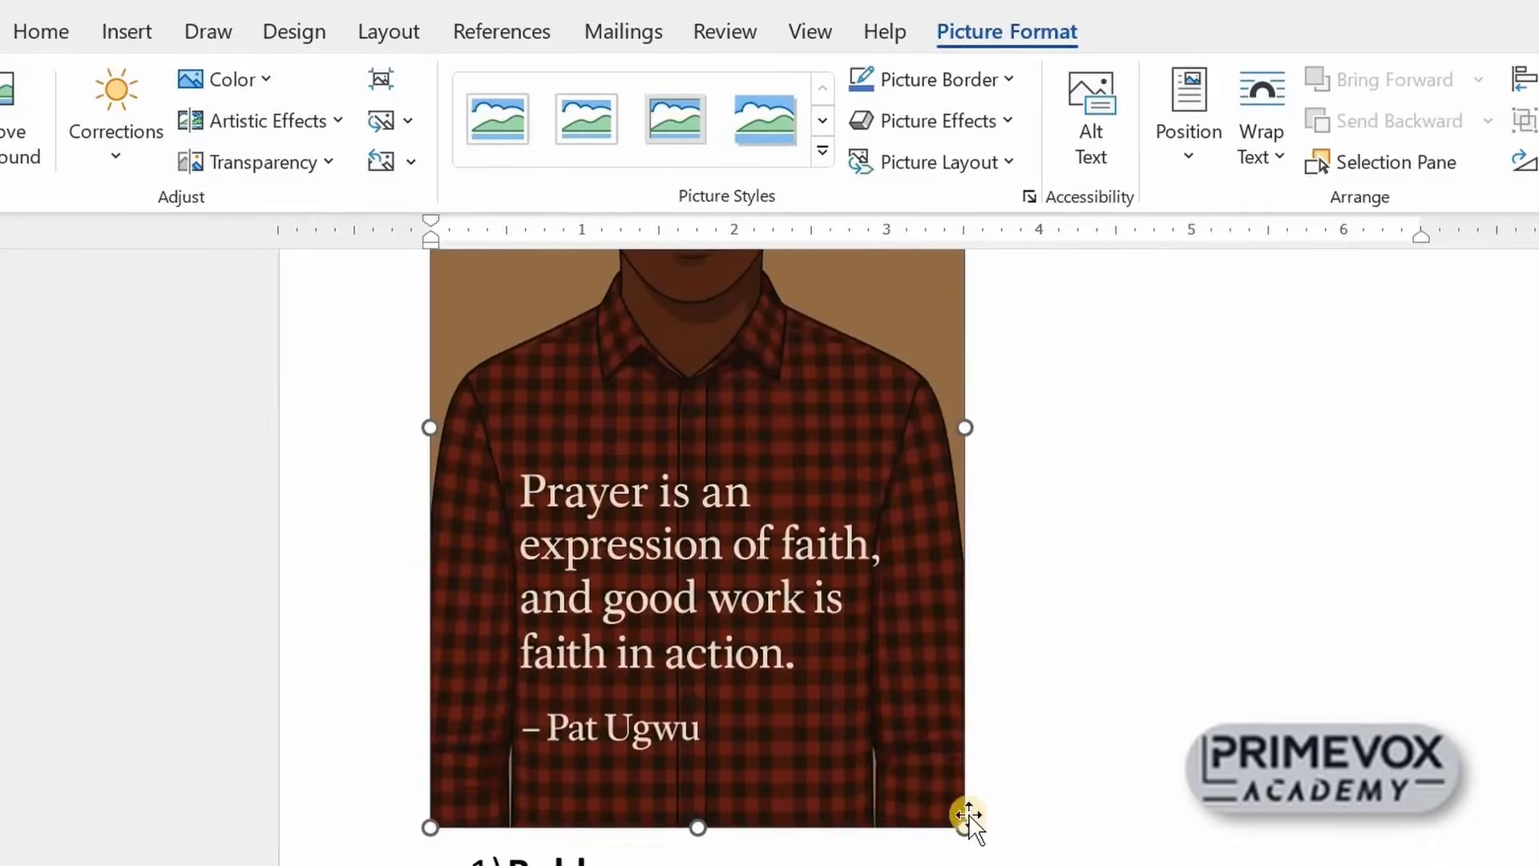
left_click_drag(962, 832, 683, 398)
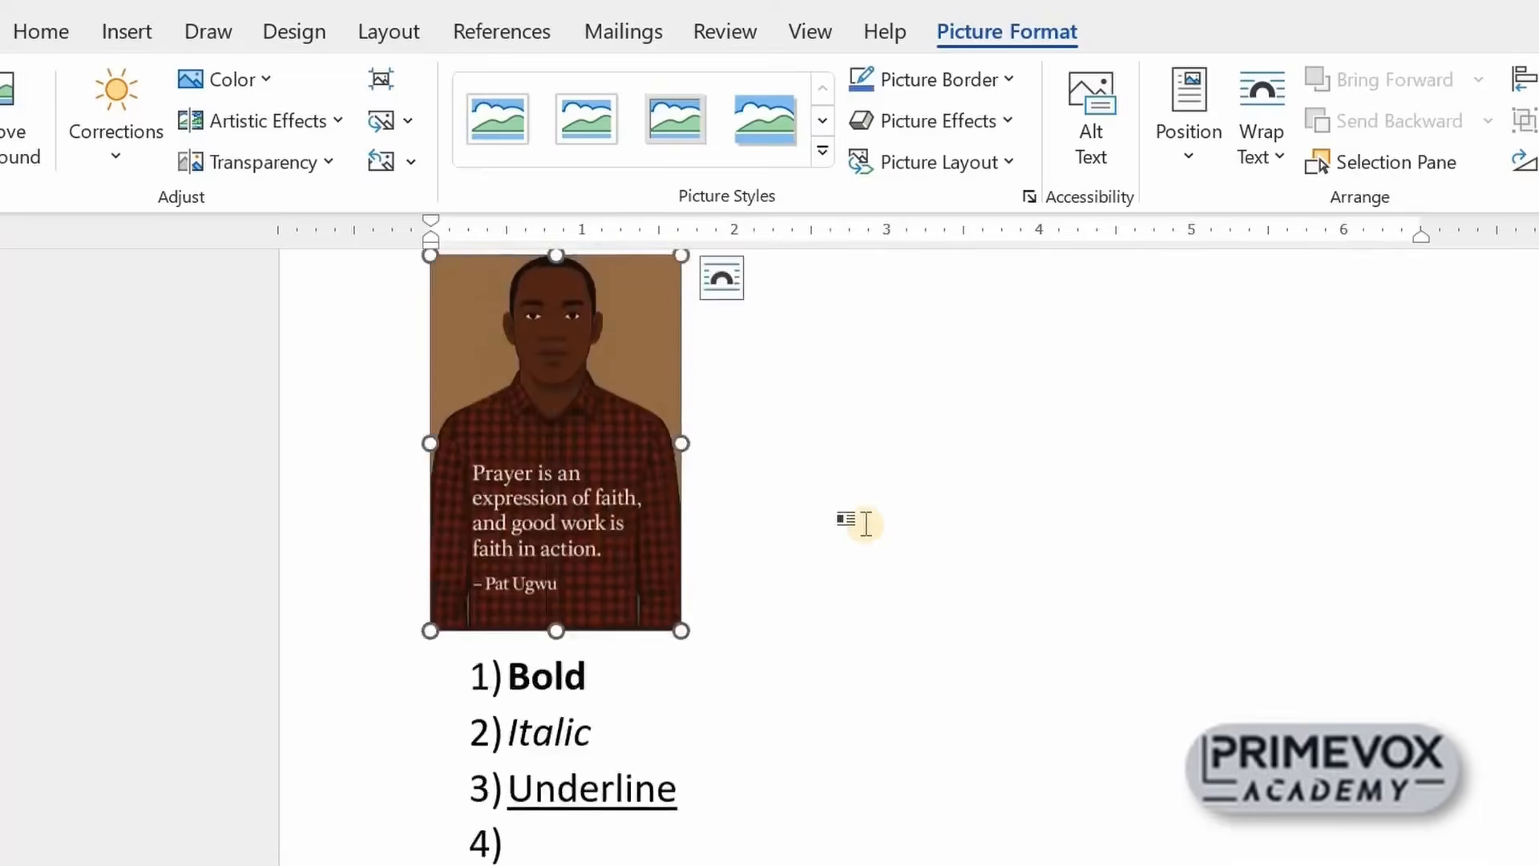
Insert the "data usage by system" picture from this device on the empty line below "Please Subscribe To Our Youtube Channel In Other To Follow Us"
scroll(855, 529, "up", 5)
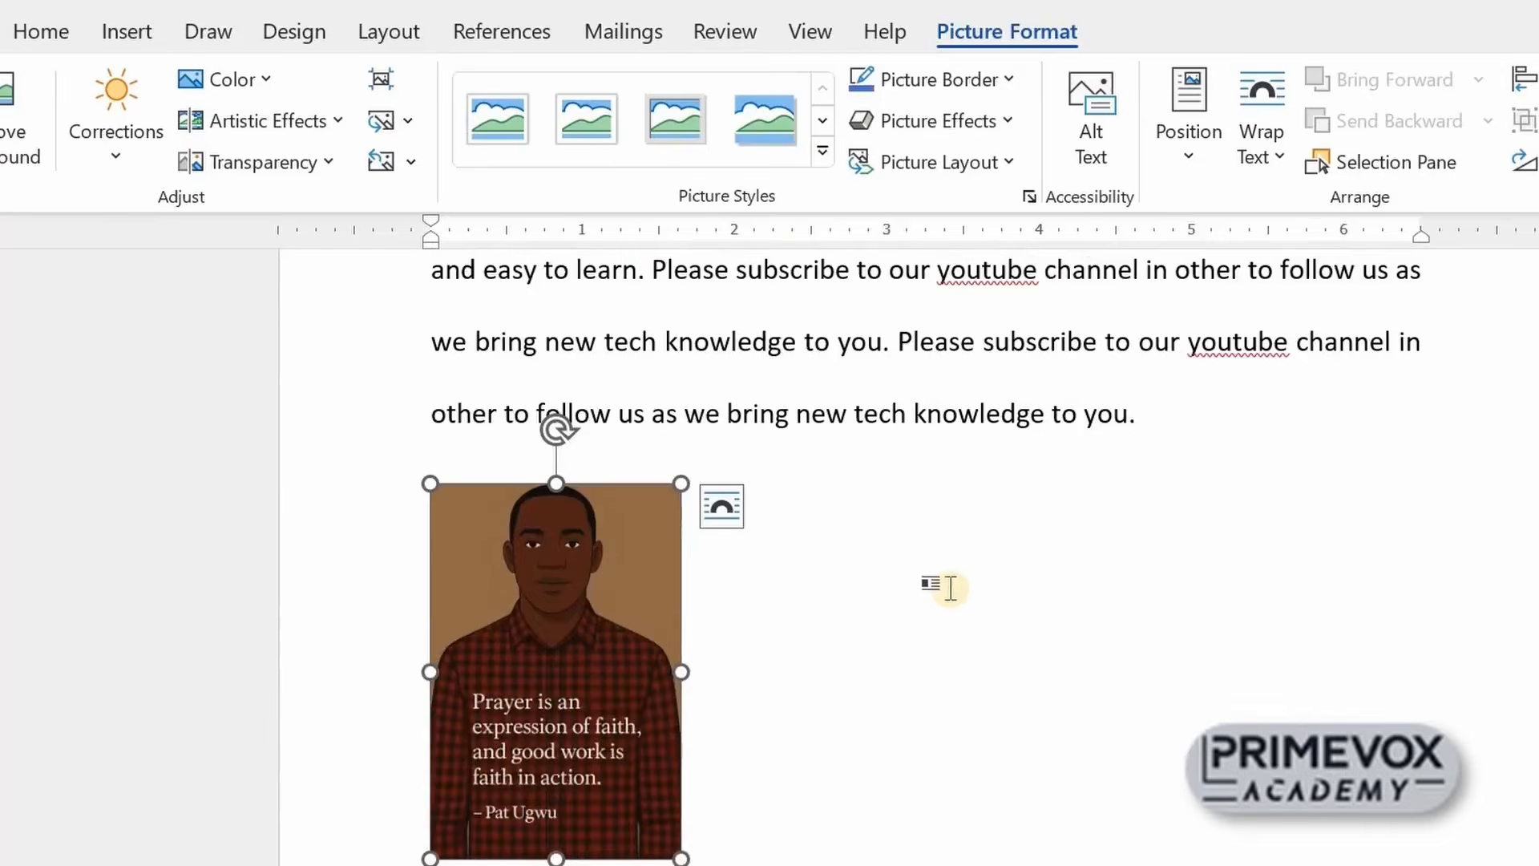
scroll(948, 581, "up", 5)
scroll(948, 577, "down", 5)
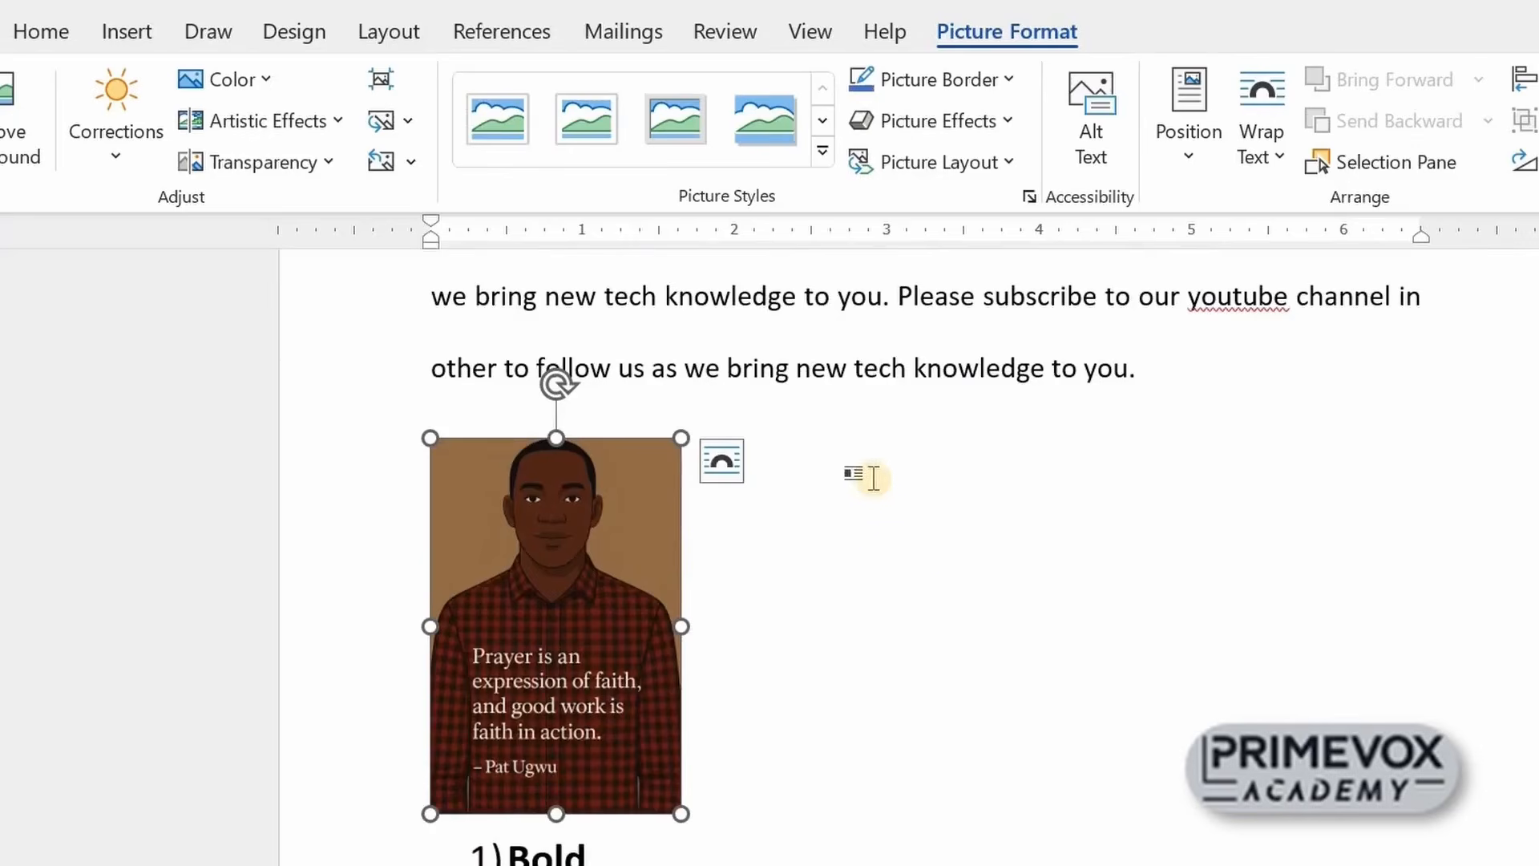
scroll(1000, 572, "down", 7)
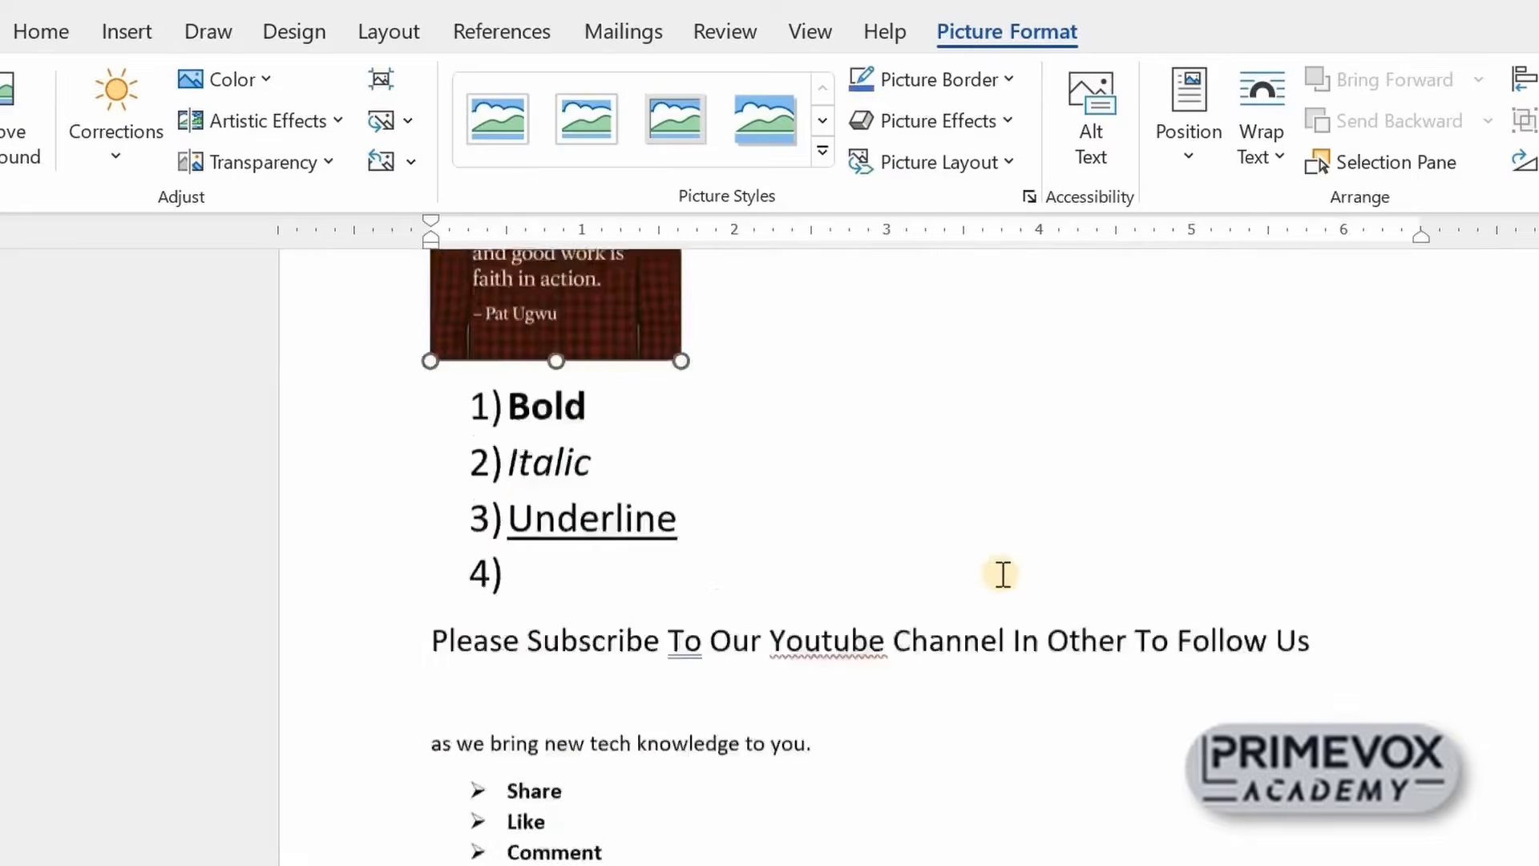
scroll(1001, 574, "down", 4)
scroll(1000, 574, "up", 5)
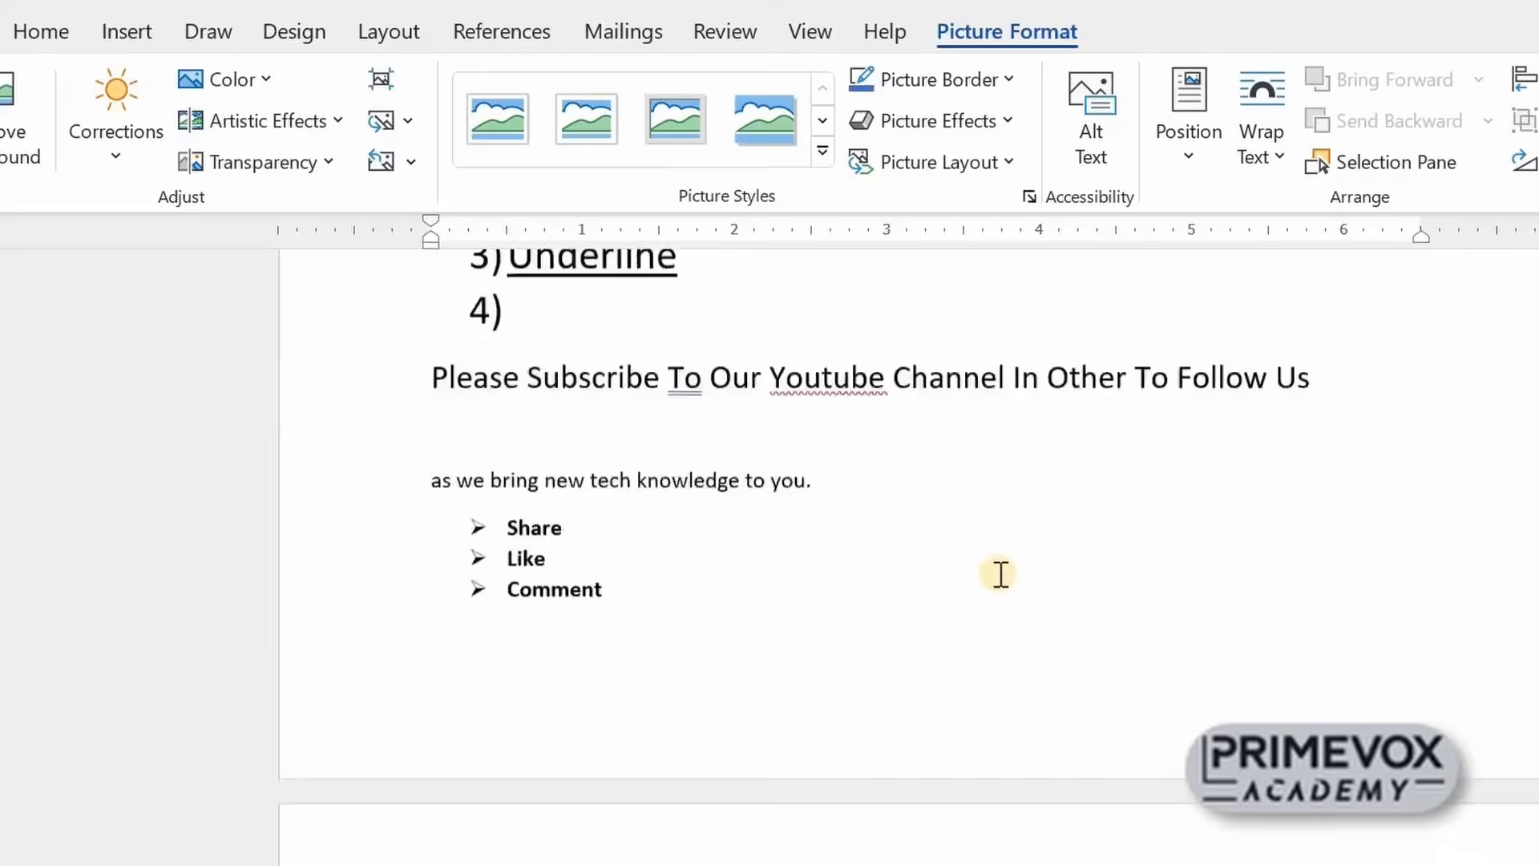
scroll(1001, 573, "up", 1)
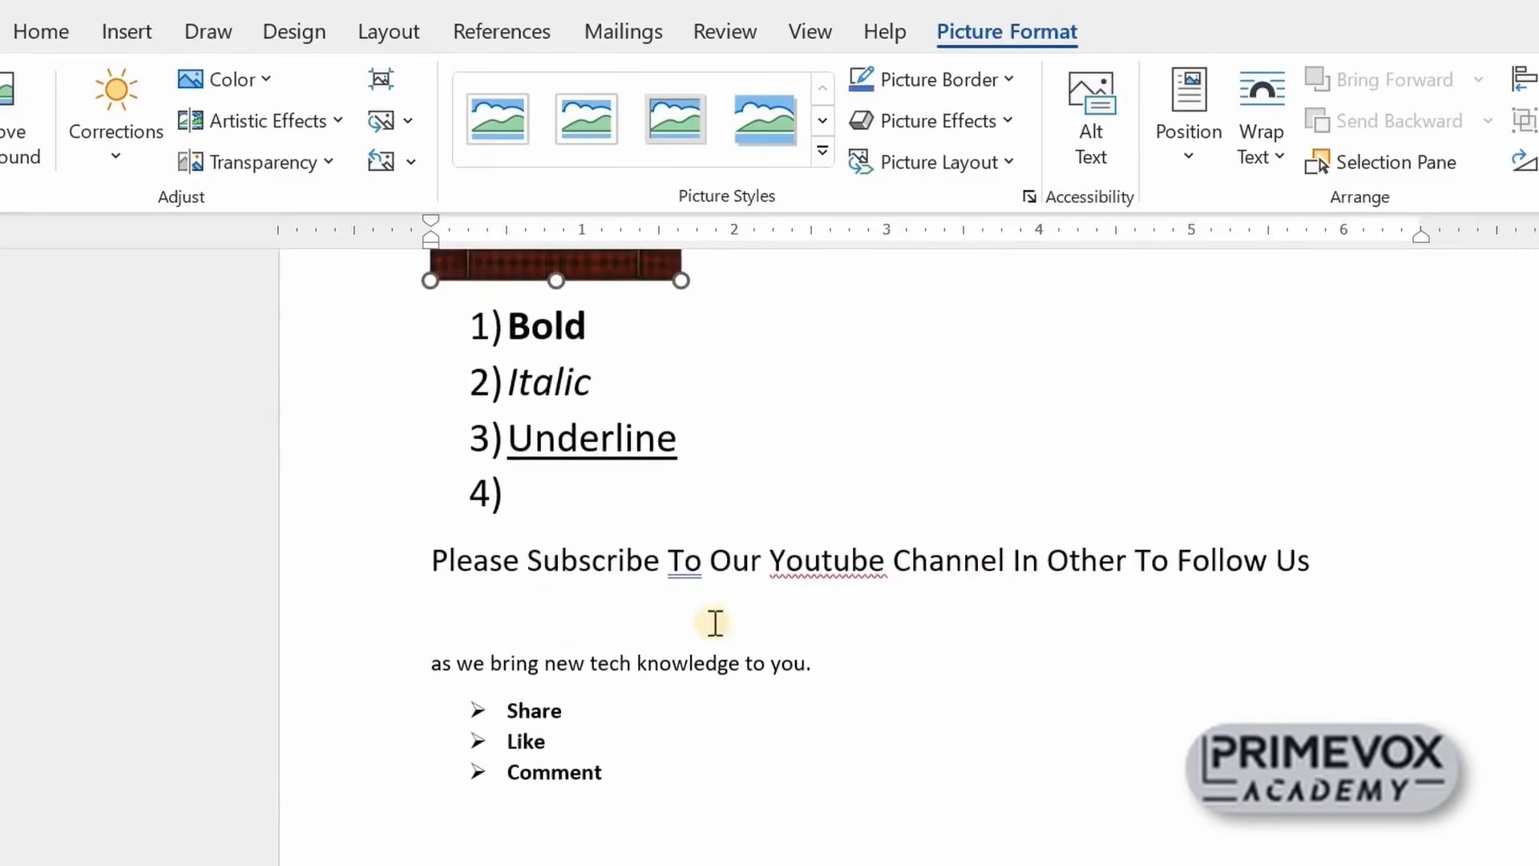
left_click(537, 603)
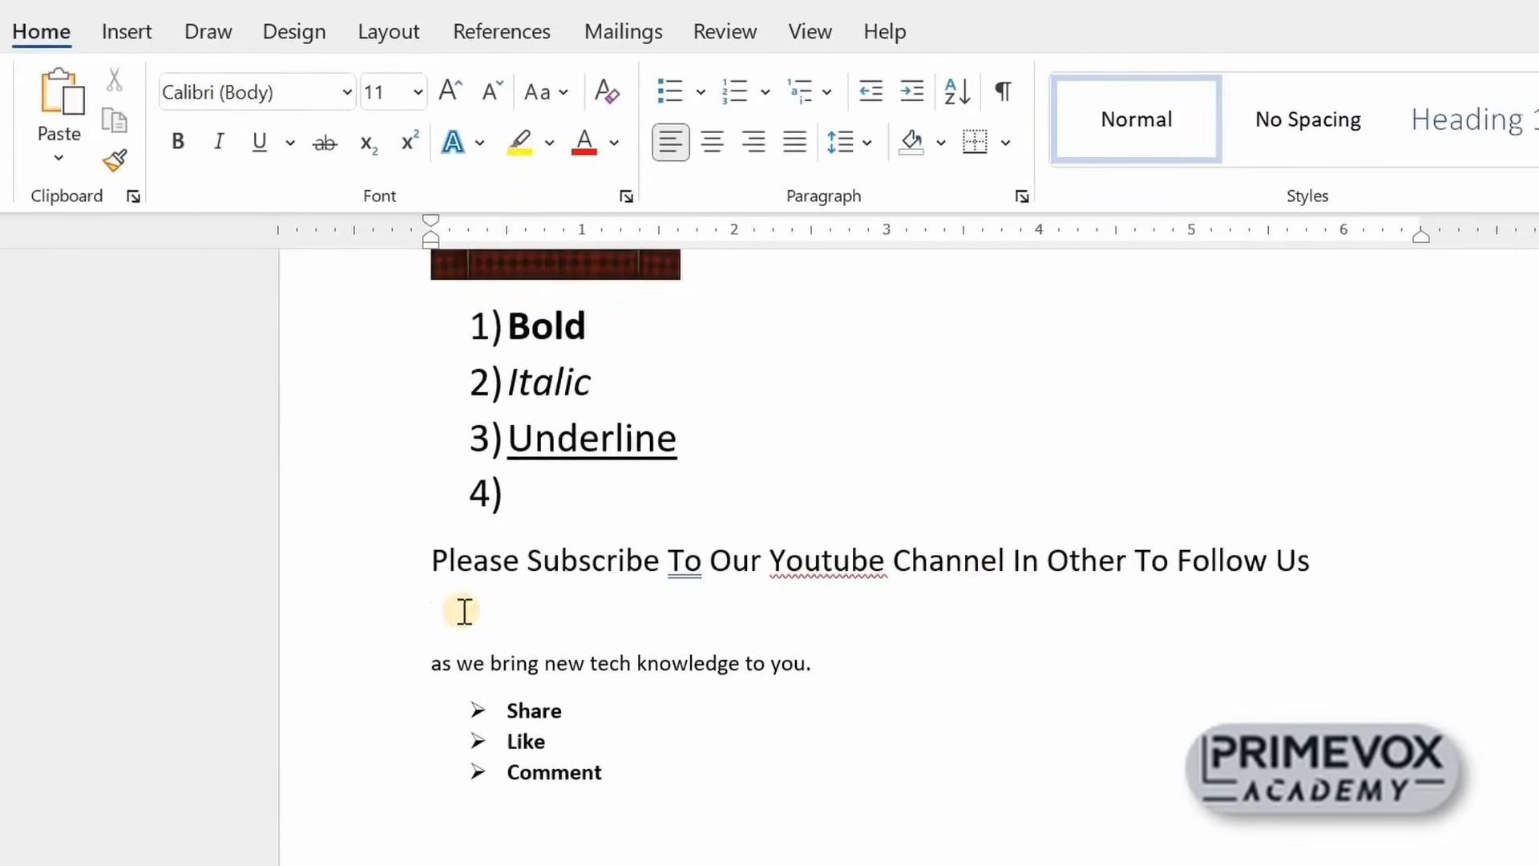
left_click(128, 32)
left_click(264, 159)
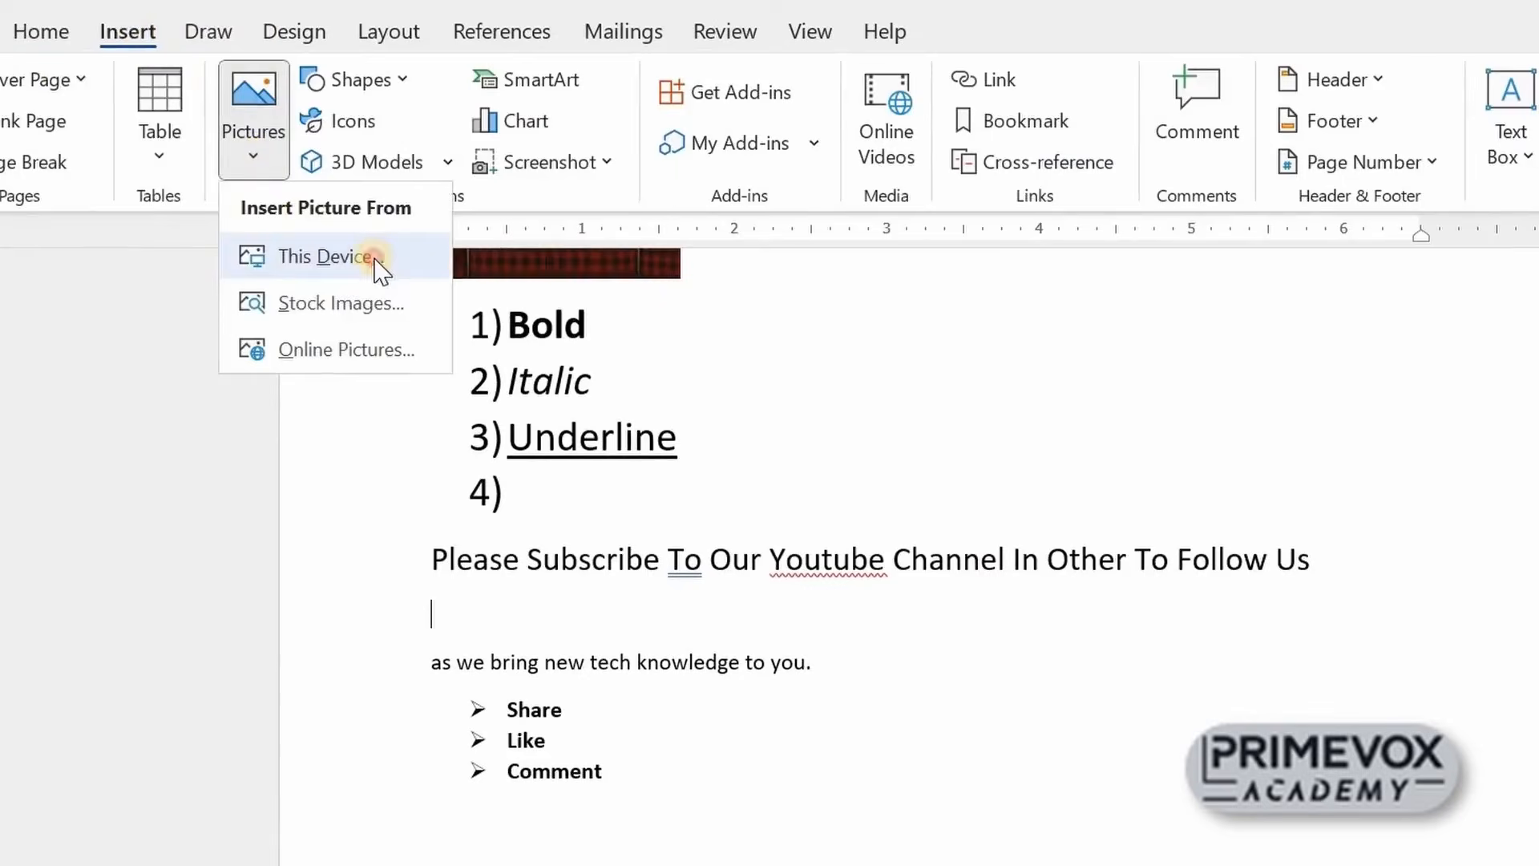
left_click(373, 265)
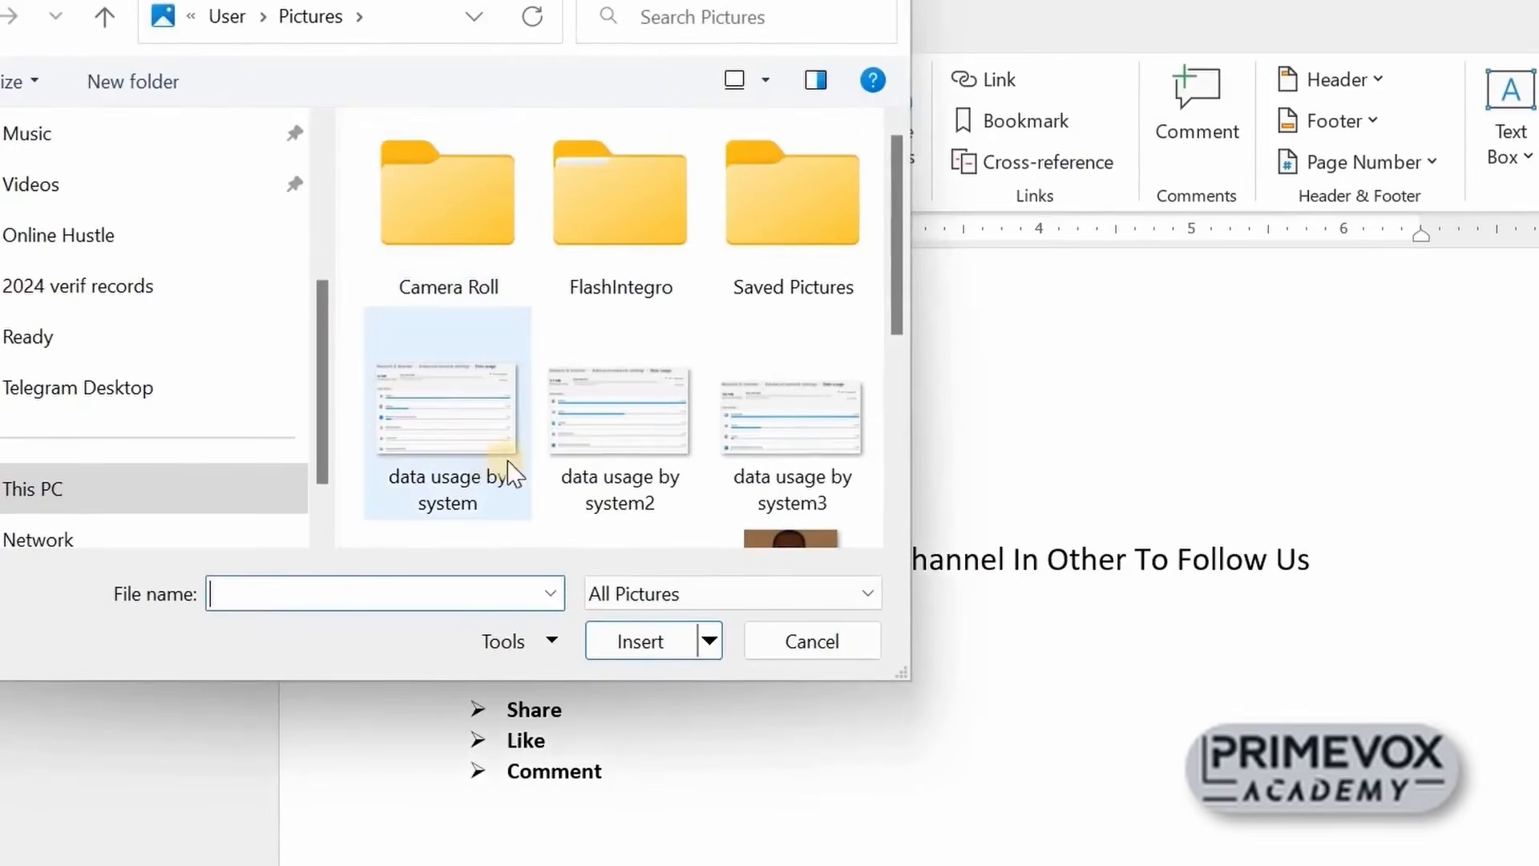
left_click(455, 410)
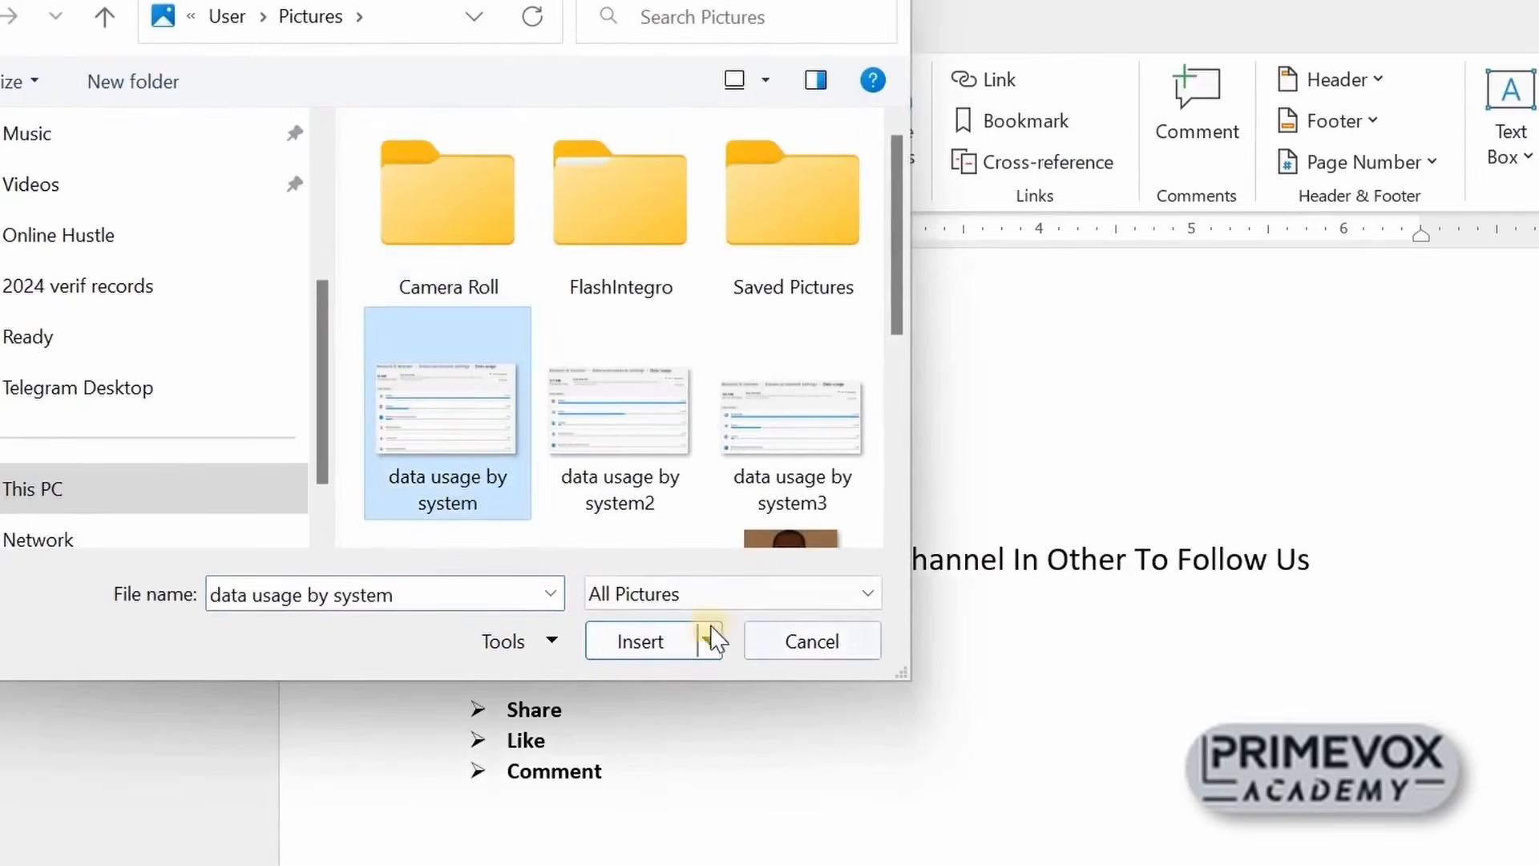
left_click(641, 641)
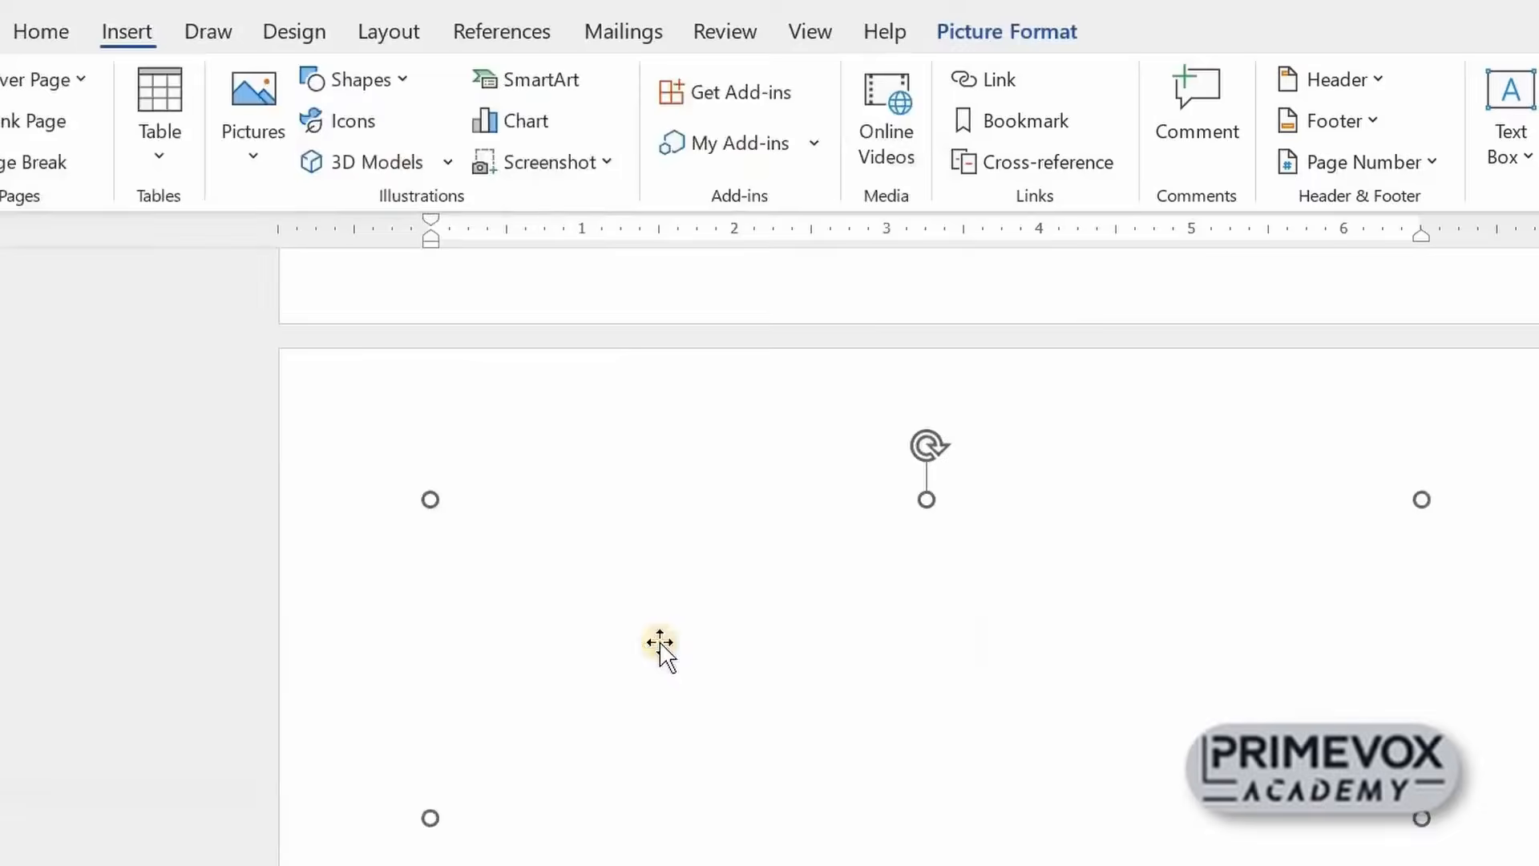
Look through the document to check where the portrait and the data usage picture sit on the pages
scroll(881, 629, "up", 2)
scroll(881, 629, "down", 4)
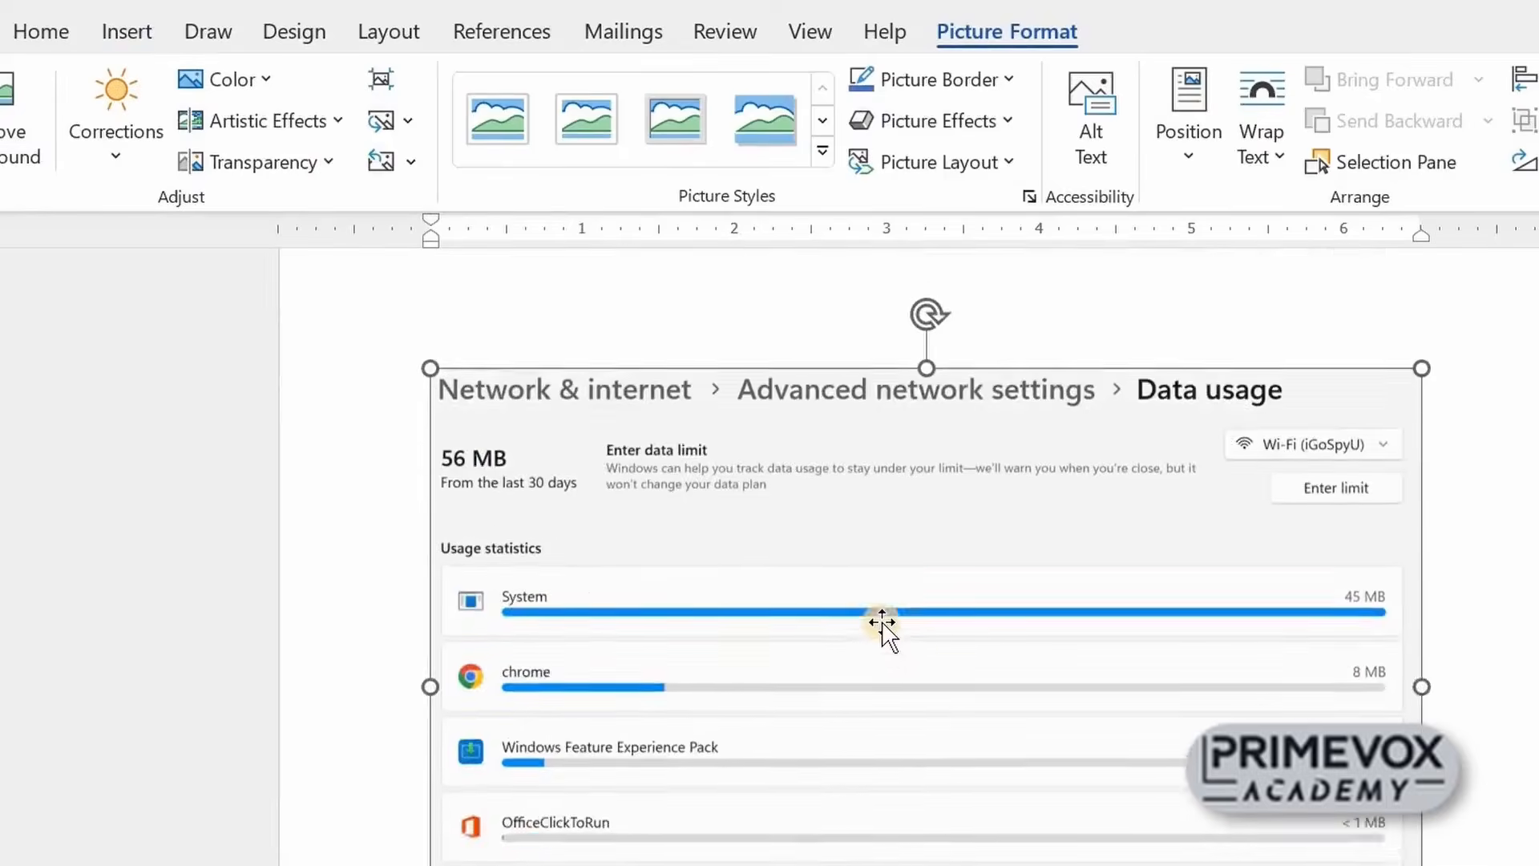
scroll(885, 634, "down", 3)
scroll(886, 633, "up", 6)
scroll(888, 636, "up", 10)
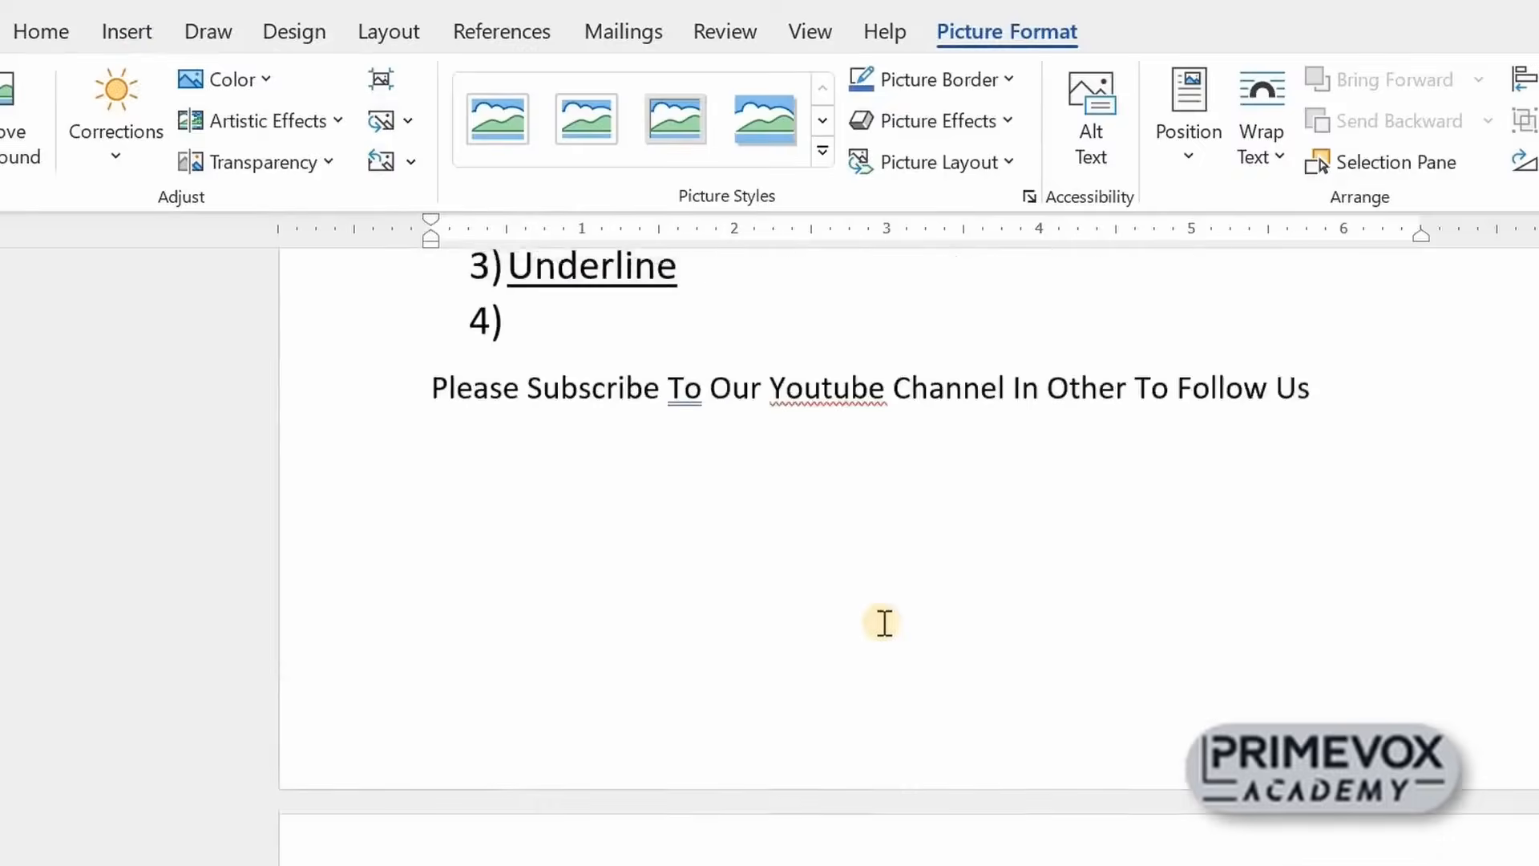
scroll(892, 634, "down", 10)
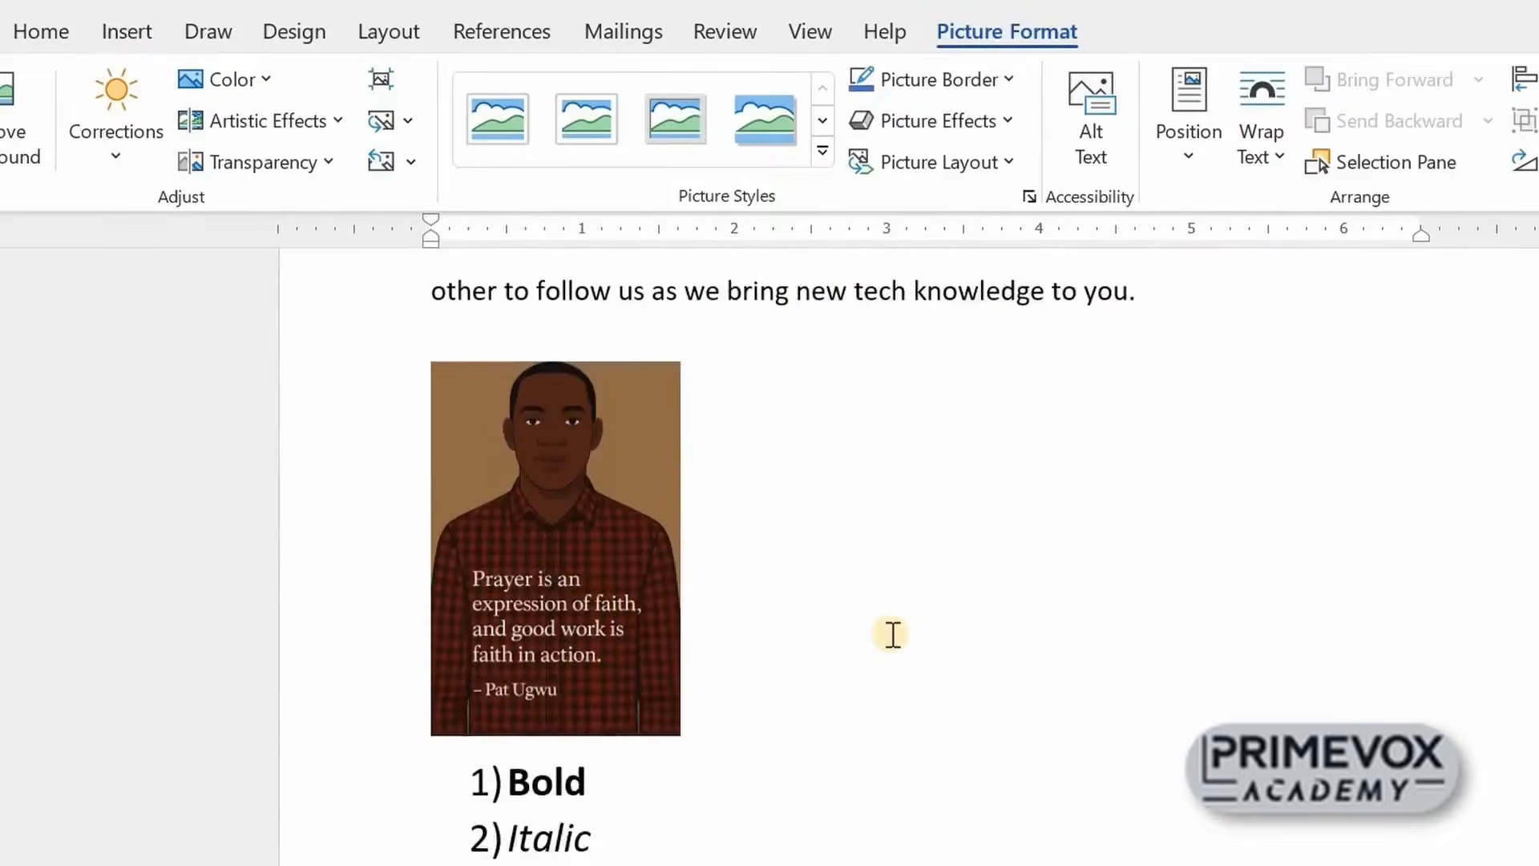
scroll(890, 634, "down", 10)
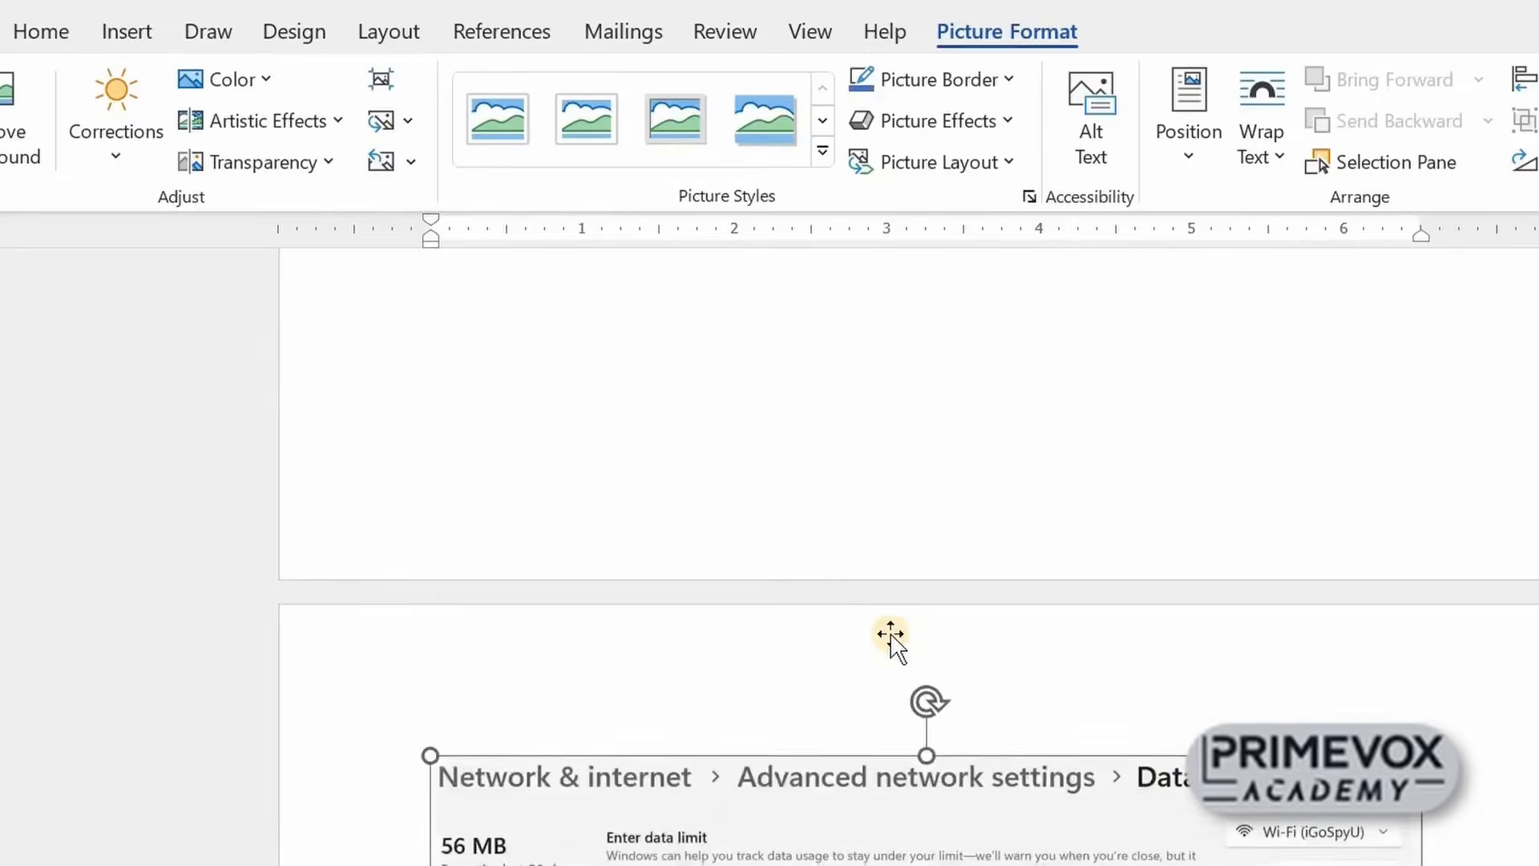
scroll(892, 634, "down", 10)
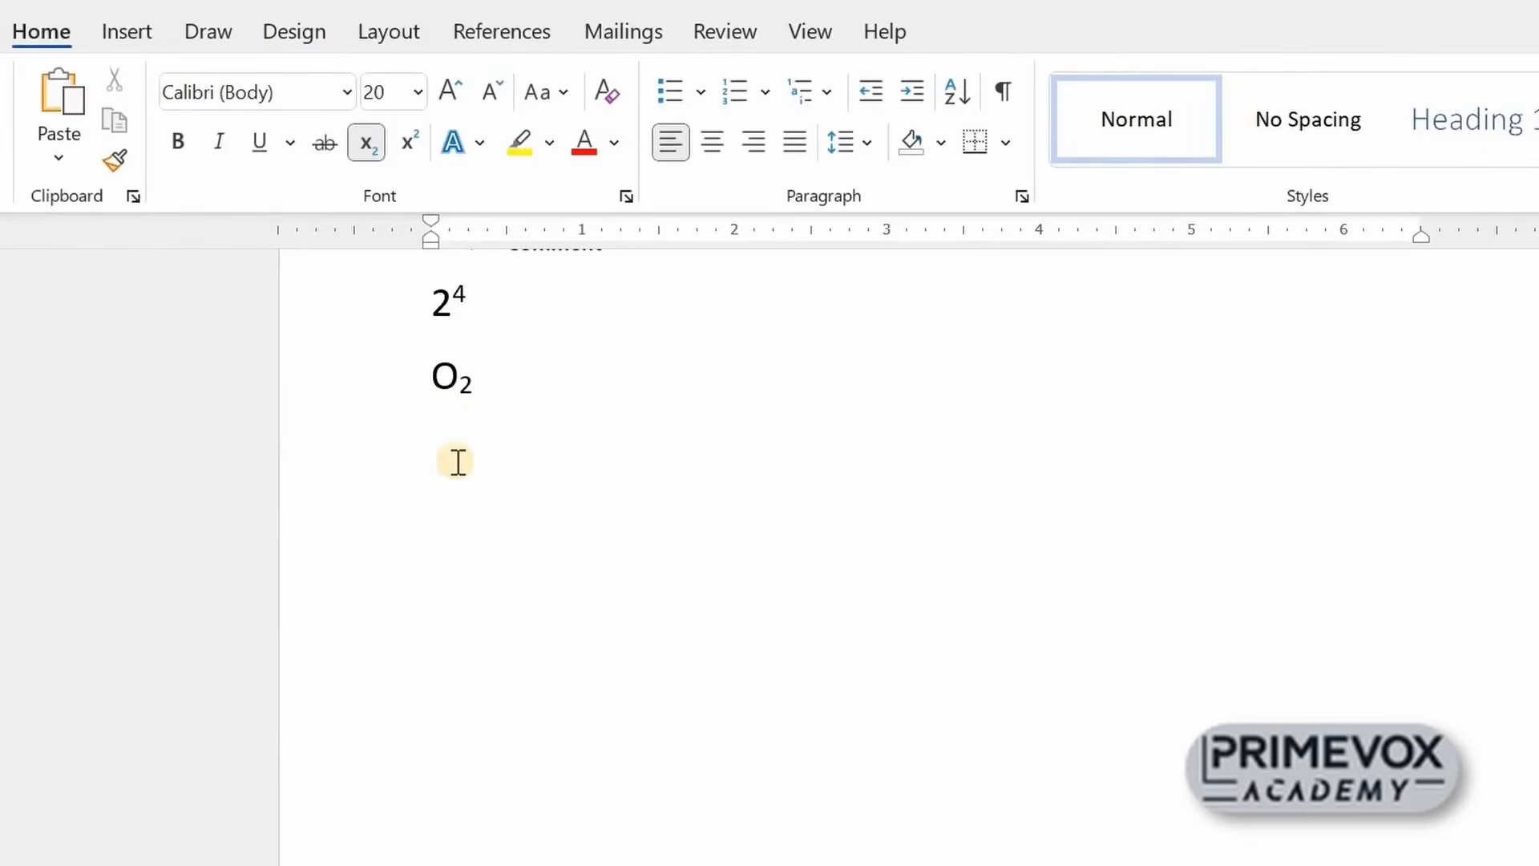
Draw a rectangle shape about 1.9 inches wide and 1 inch high below the O₂ line
left_click(130, 32)
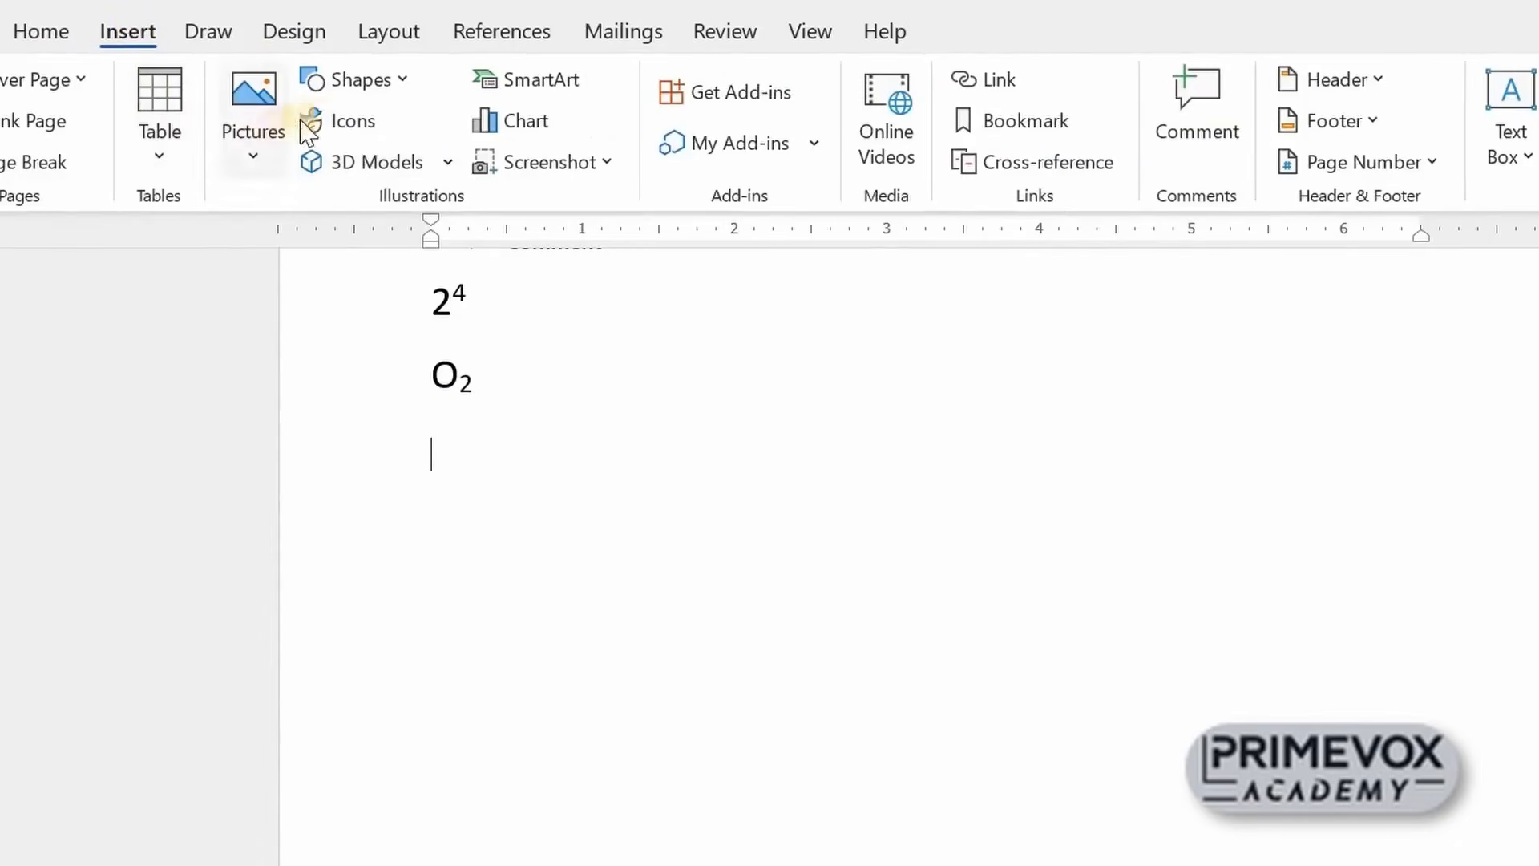
left_click(405, 79)
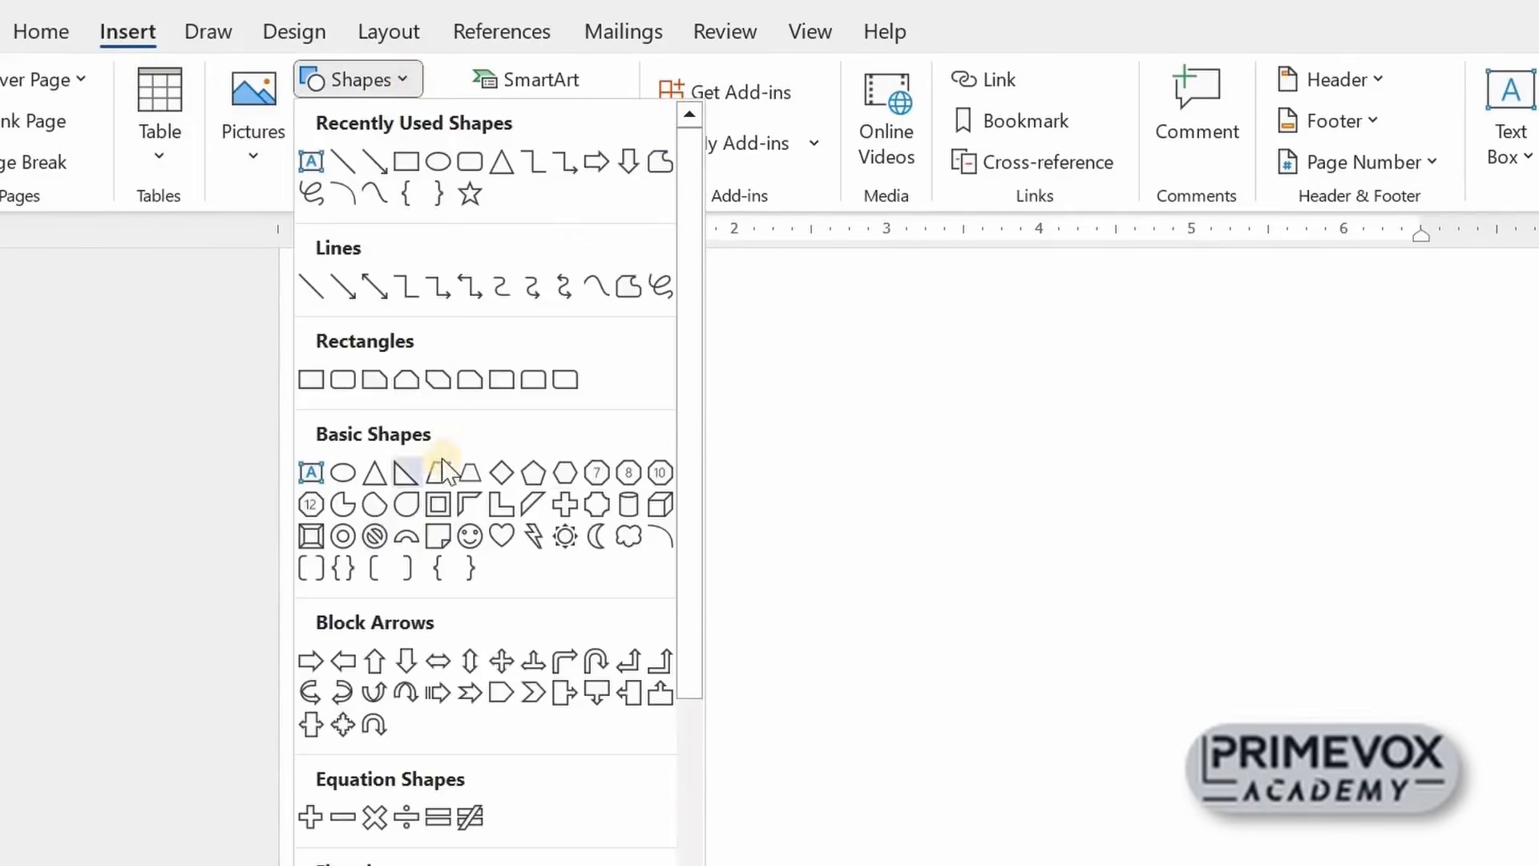
left_click(398, 165)
left_click_drag(433, 471, 734, 614)
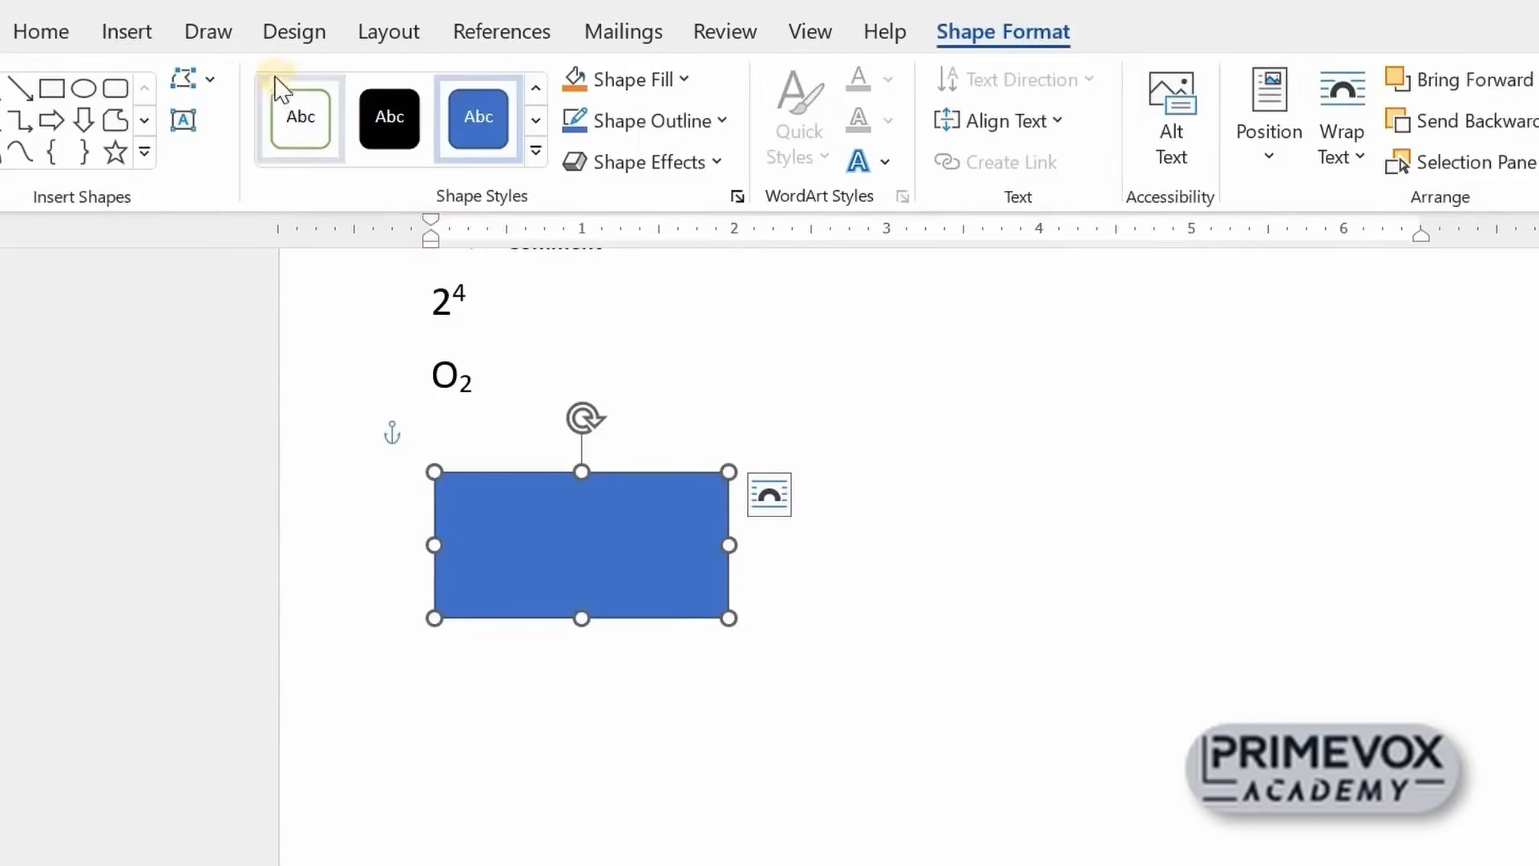
Draw a circle about 1.7 inches across beside the blue rectangle, using the ellipse shape
left_click(128, 36)
left_click(394, 80)
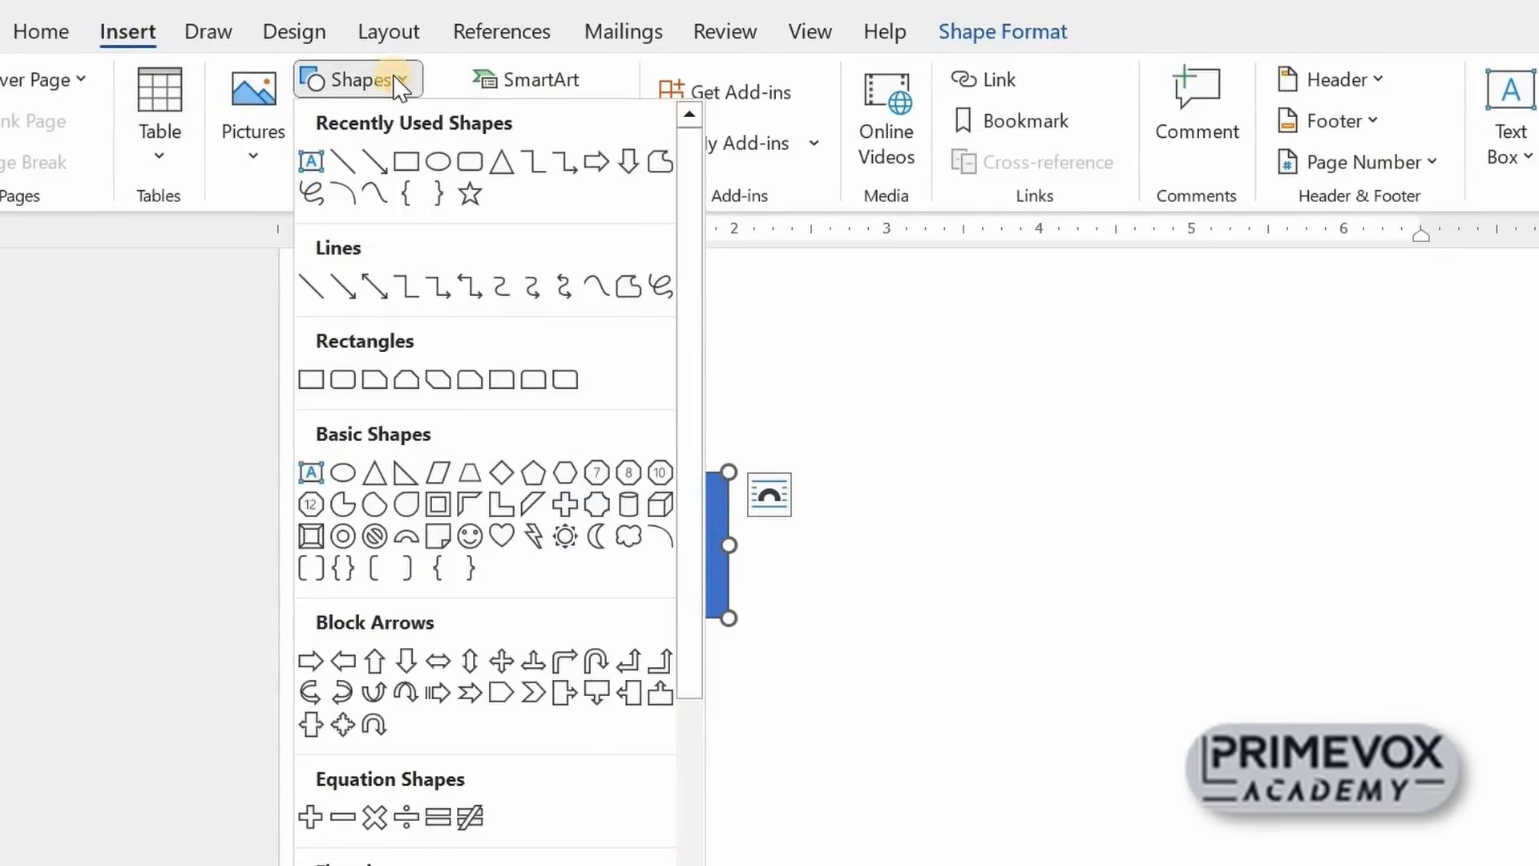
left_click(440, 166)
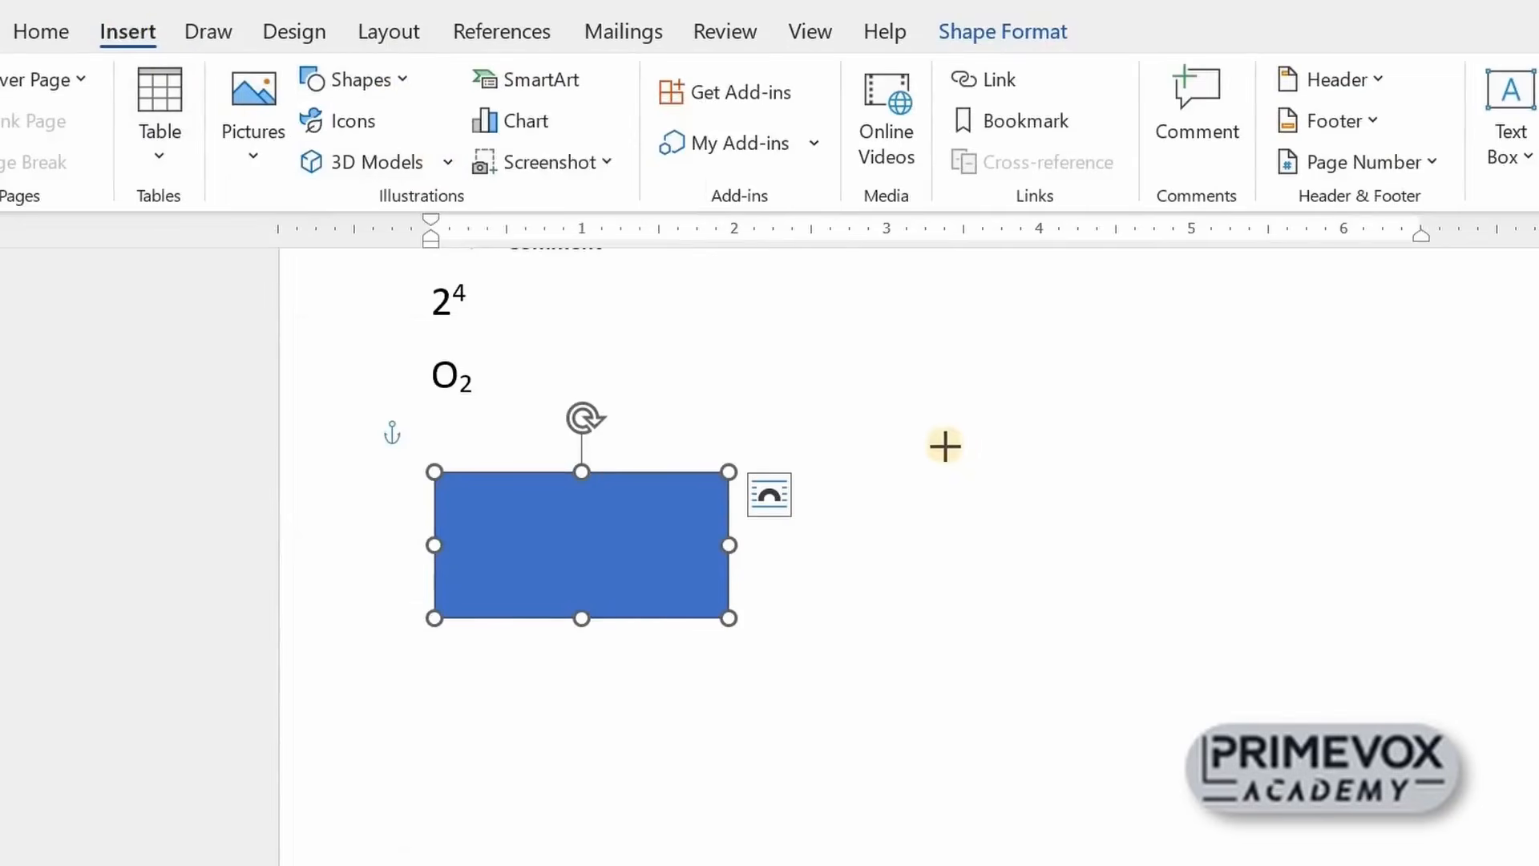
left_click_drag(939, 443, 1319, 628)
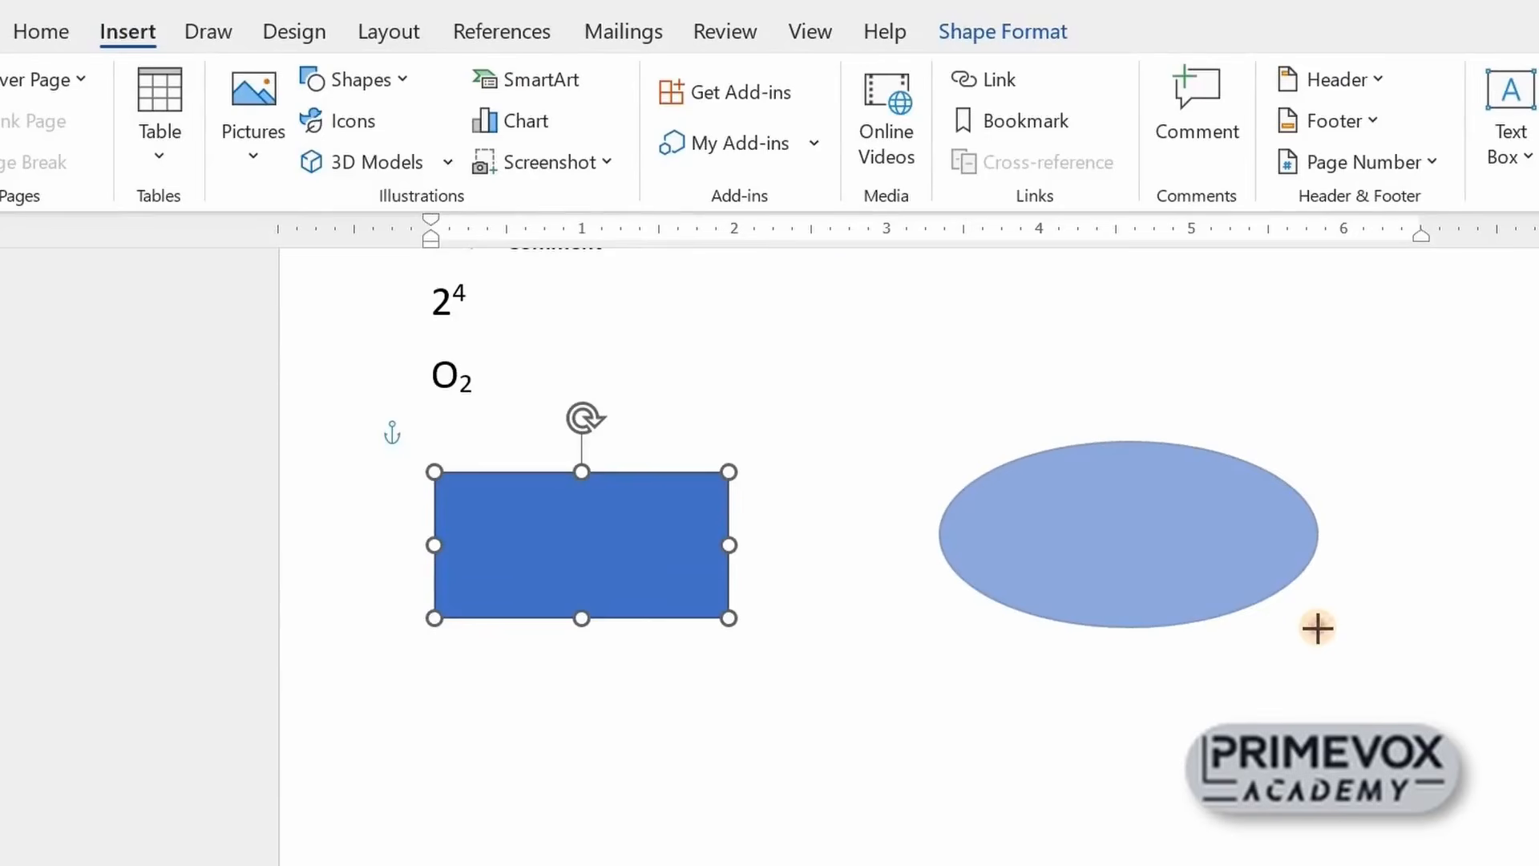
left_click_drag(1319, 628, 1202, 478)
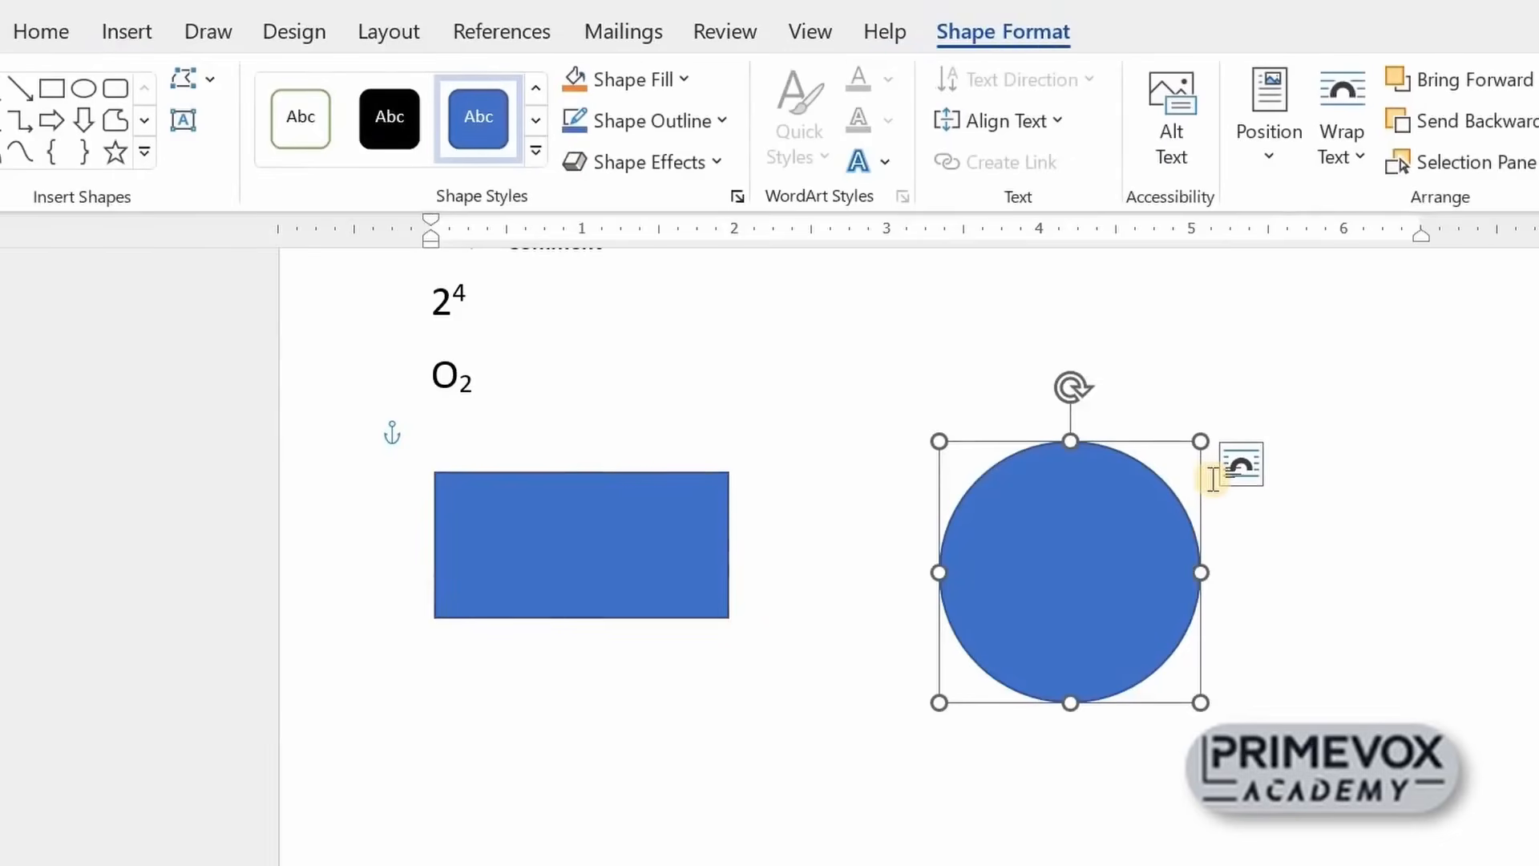
left_click(783, 618)
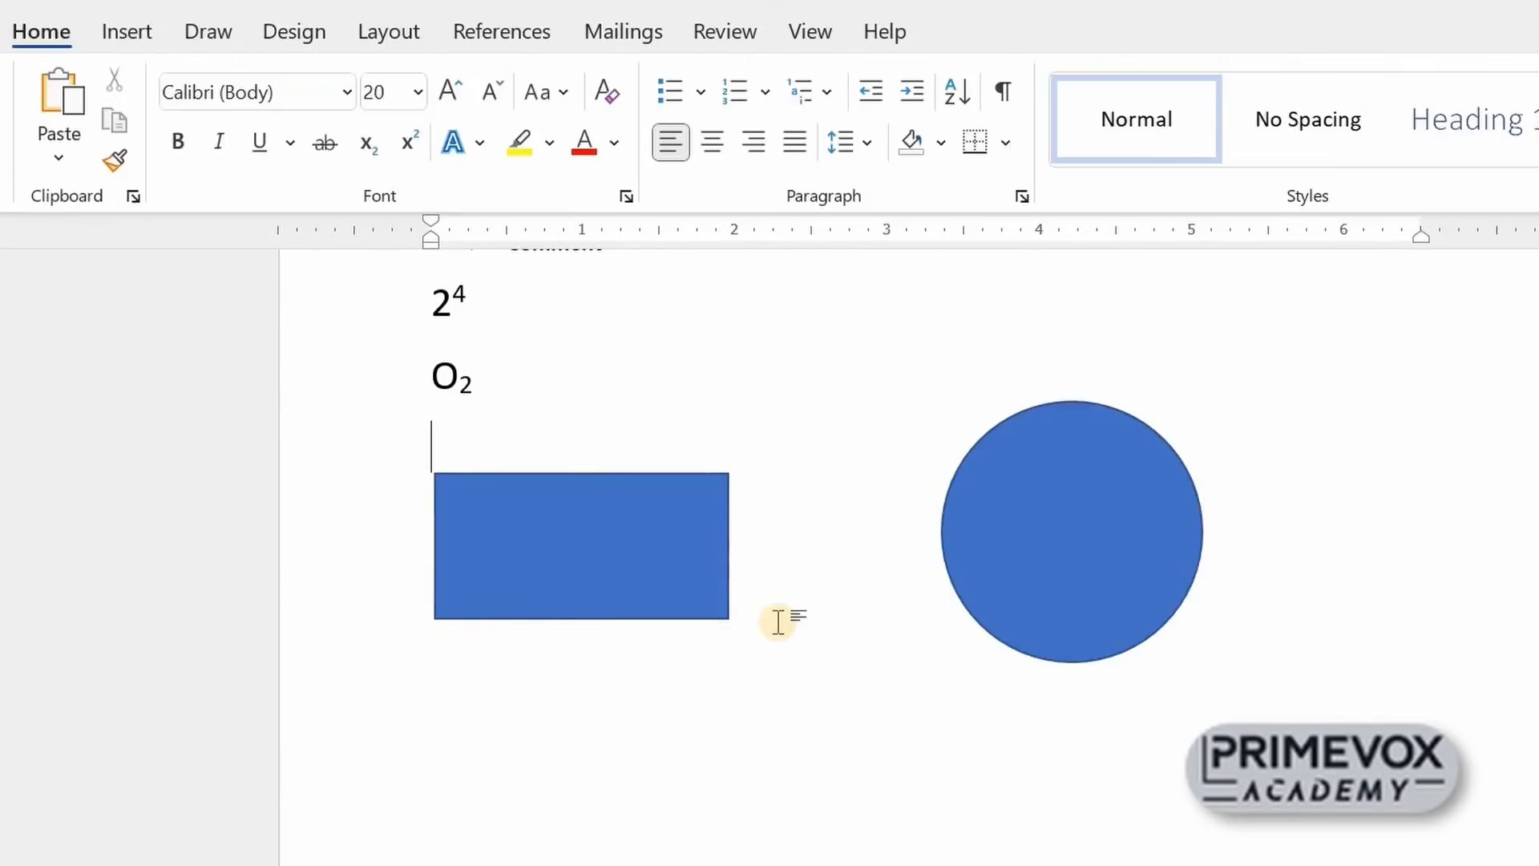
Fill the circle with the dark orange theme color
left_click(1117, 517)
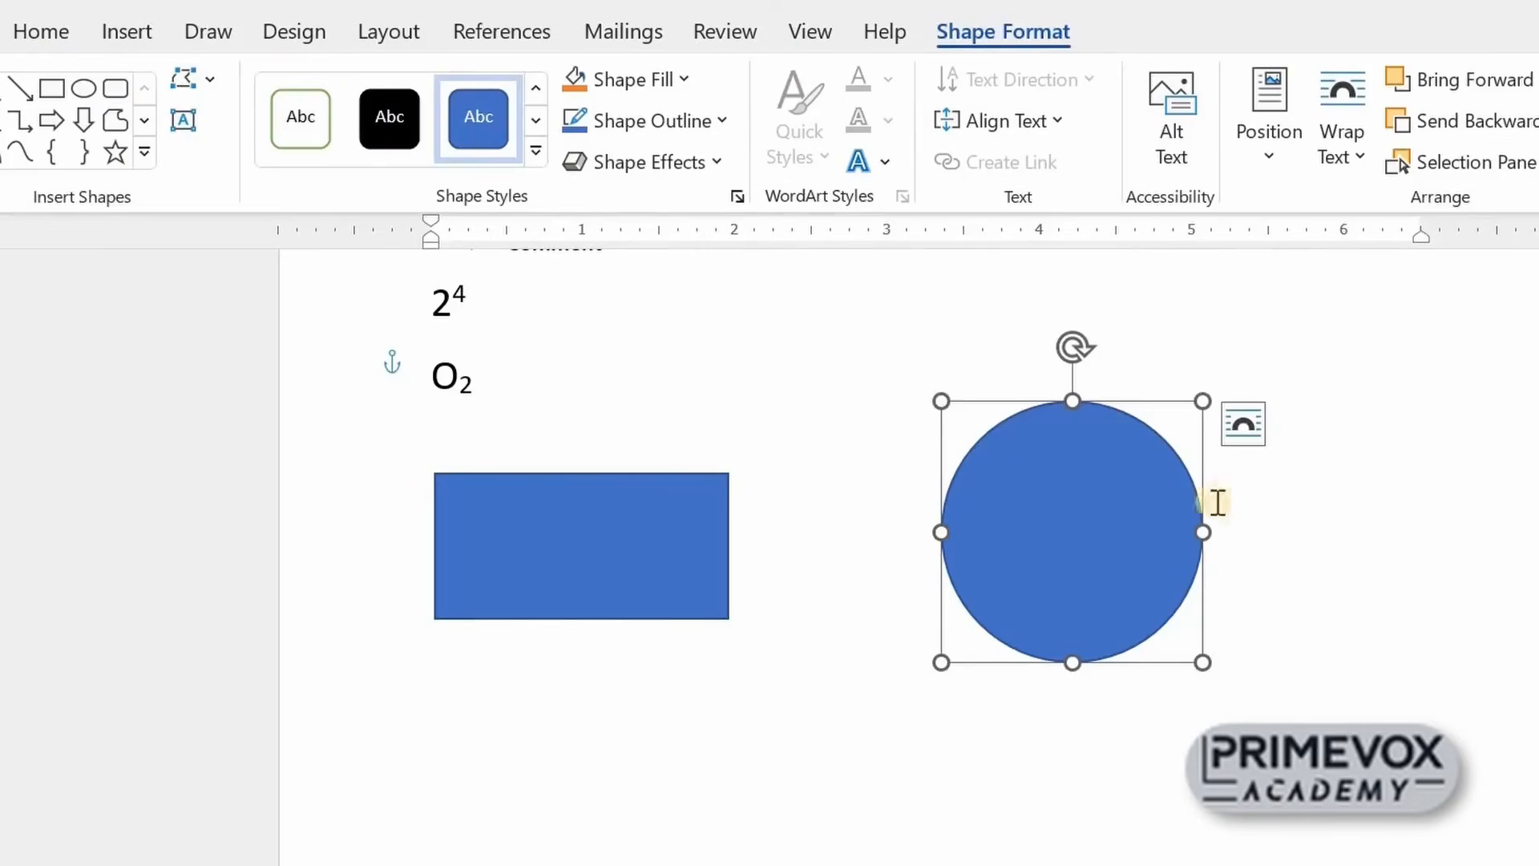
left_click(684, 80)
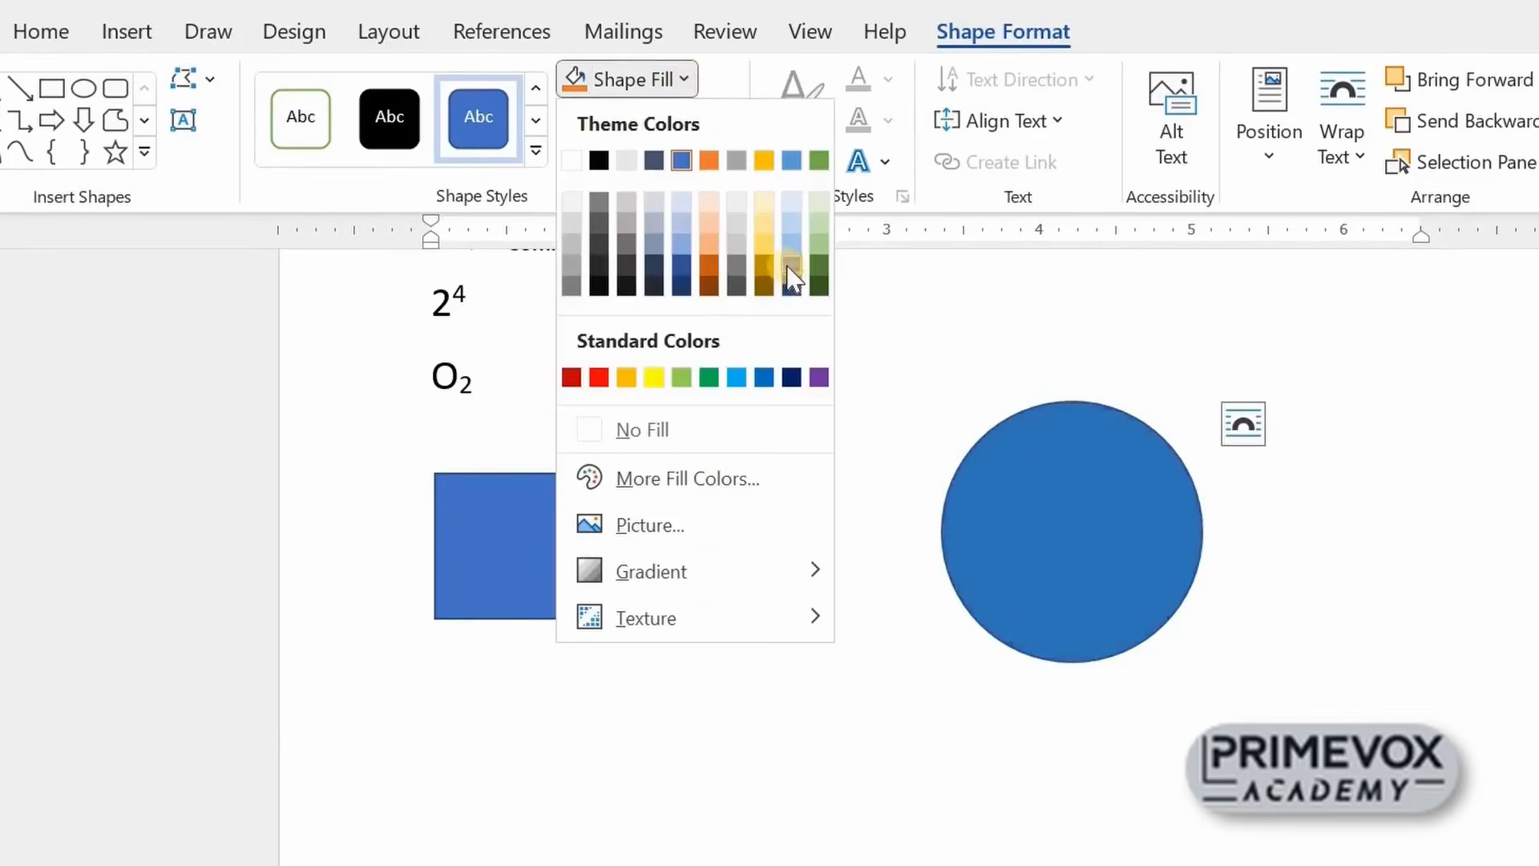
left_click(709, 277)
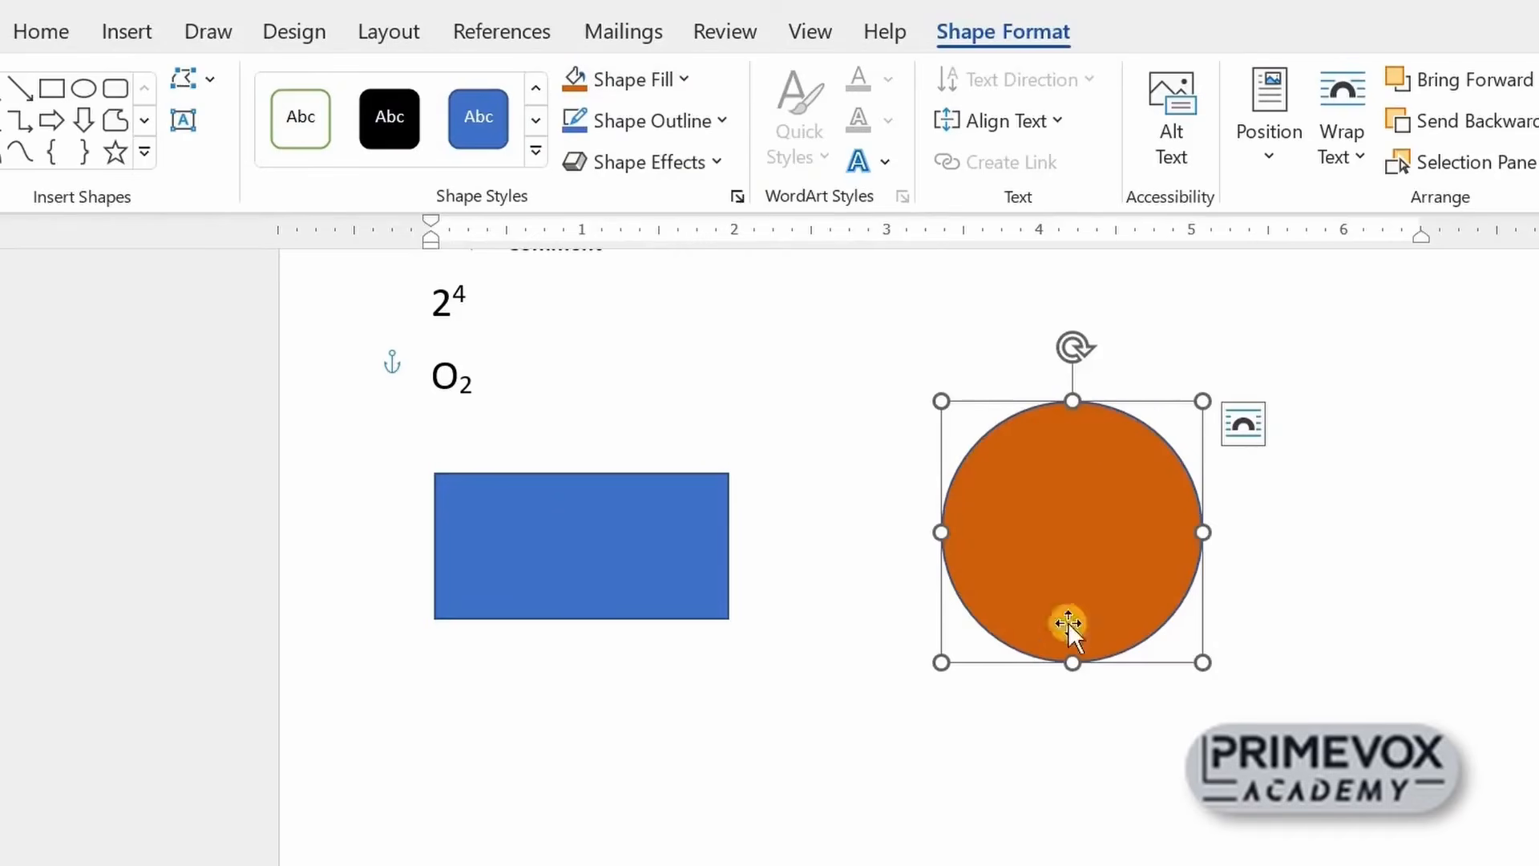
Give the circle a 4½ pt outline in standard yellow
left_click(725, 121)
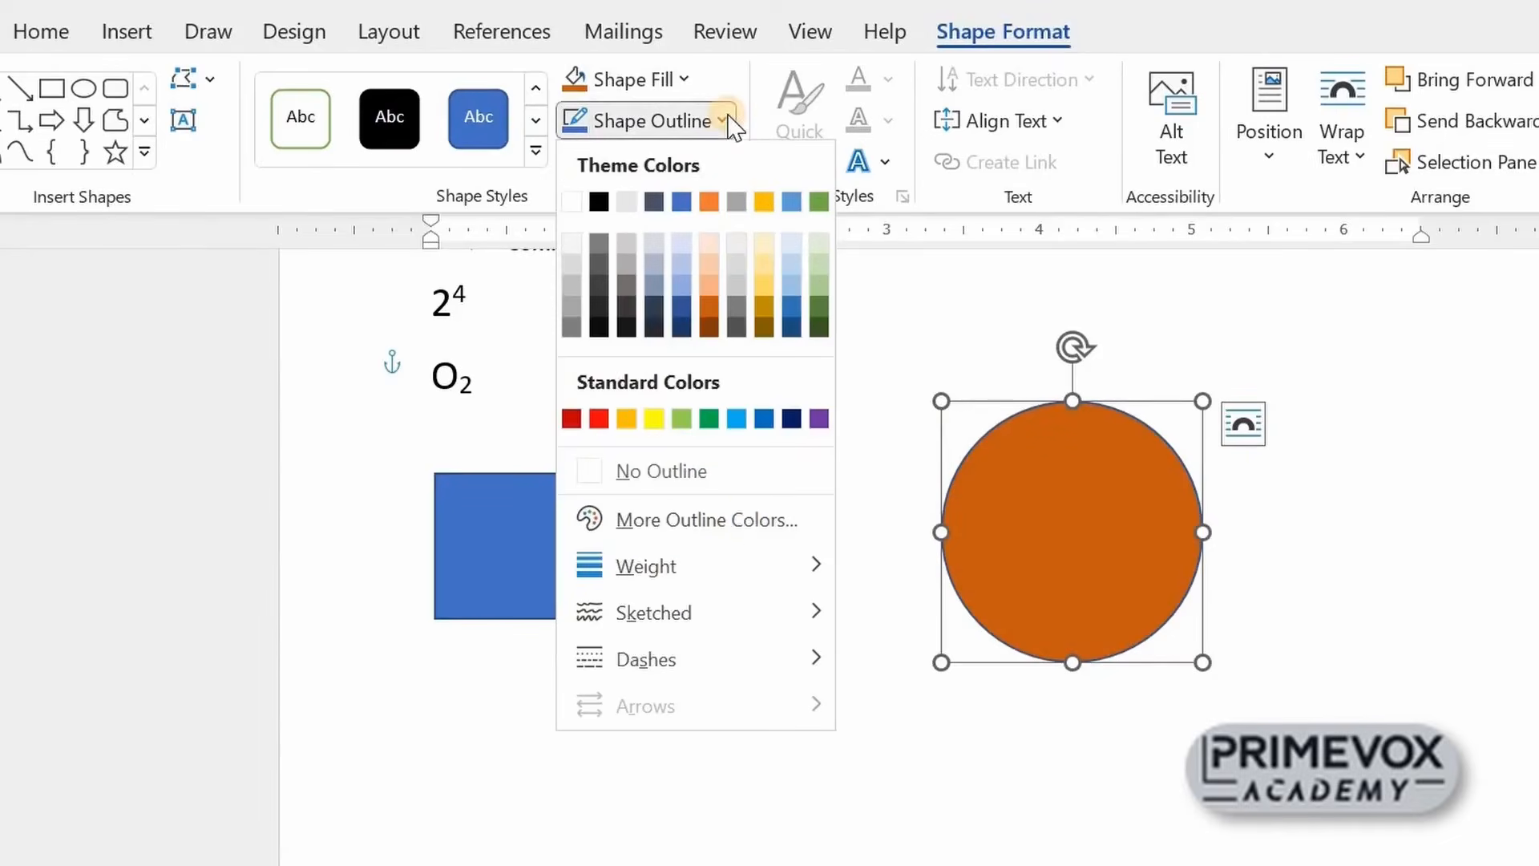
mouse_move(783, 582)
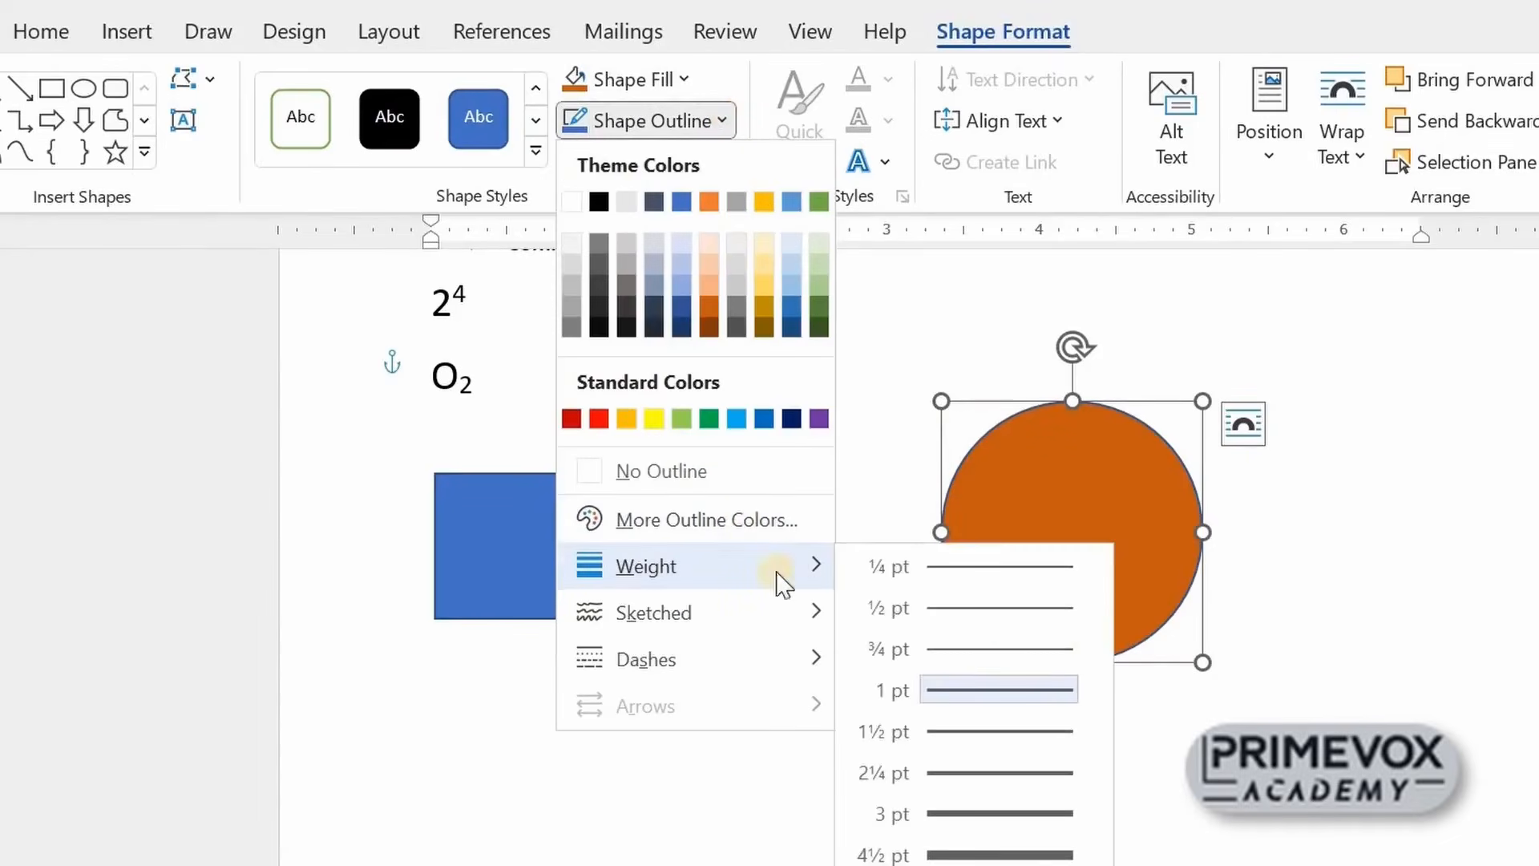
left_click(994, 851)
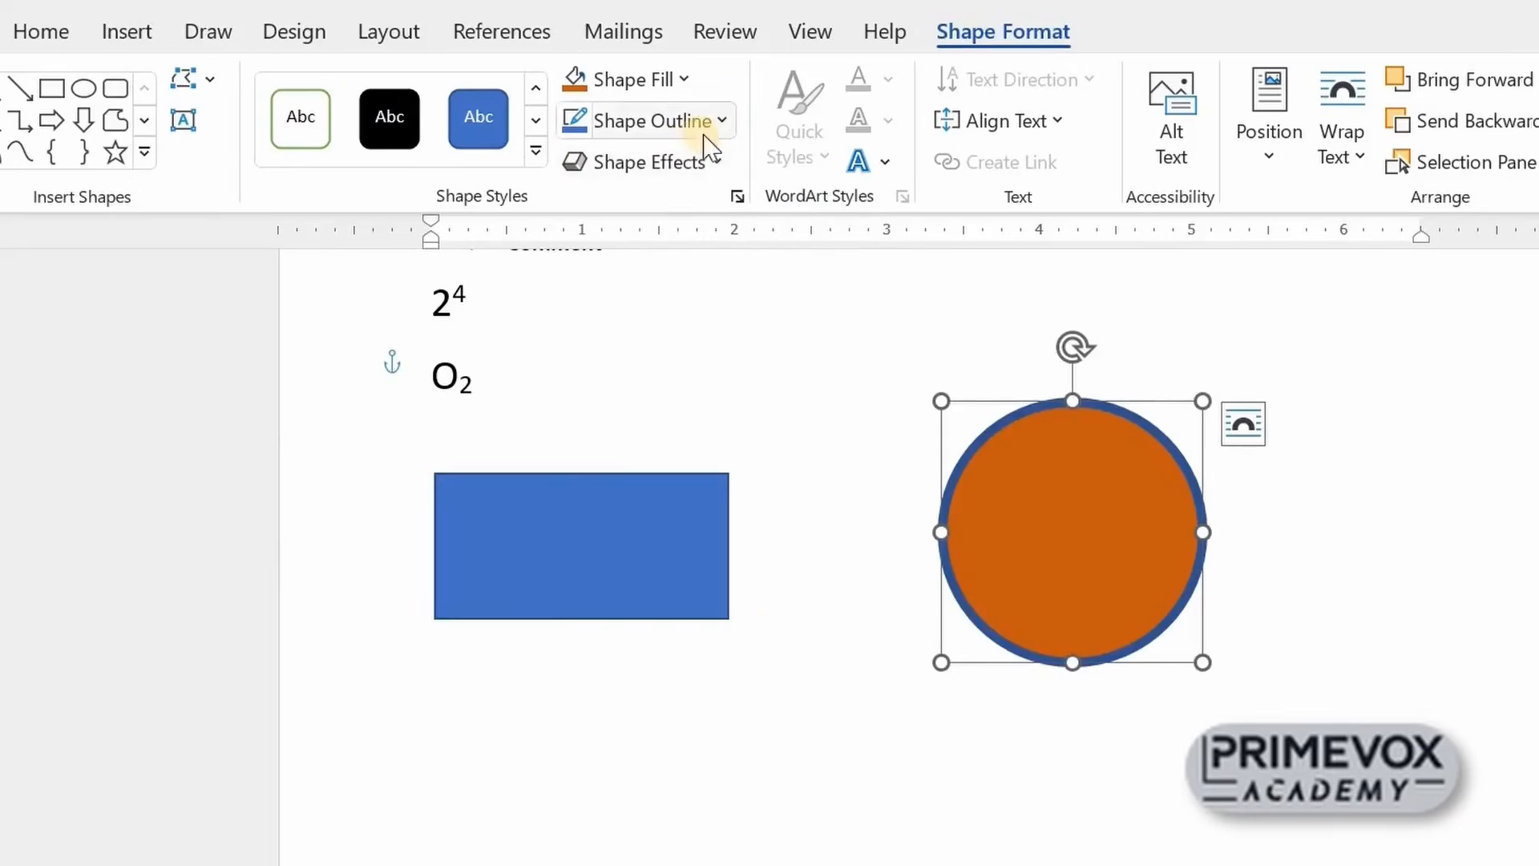
left_click(720, 122)
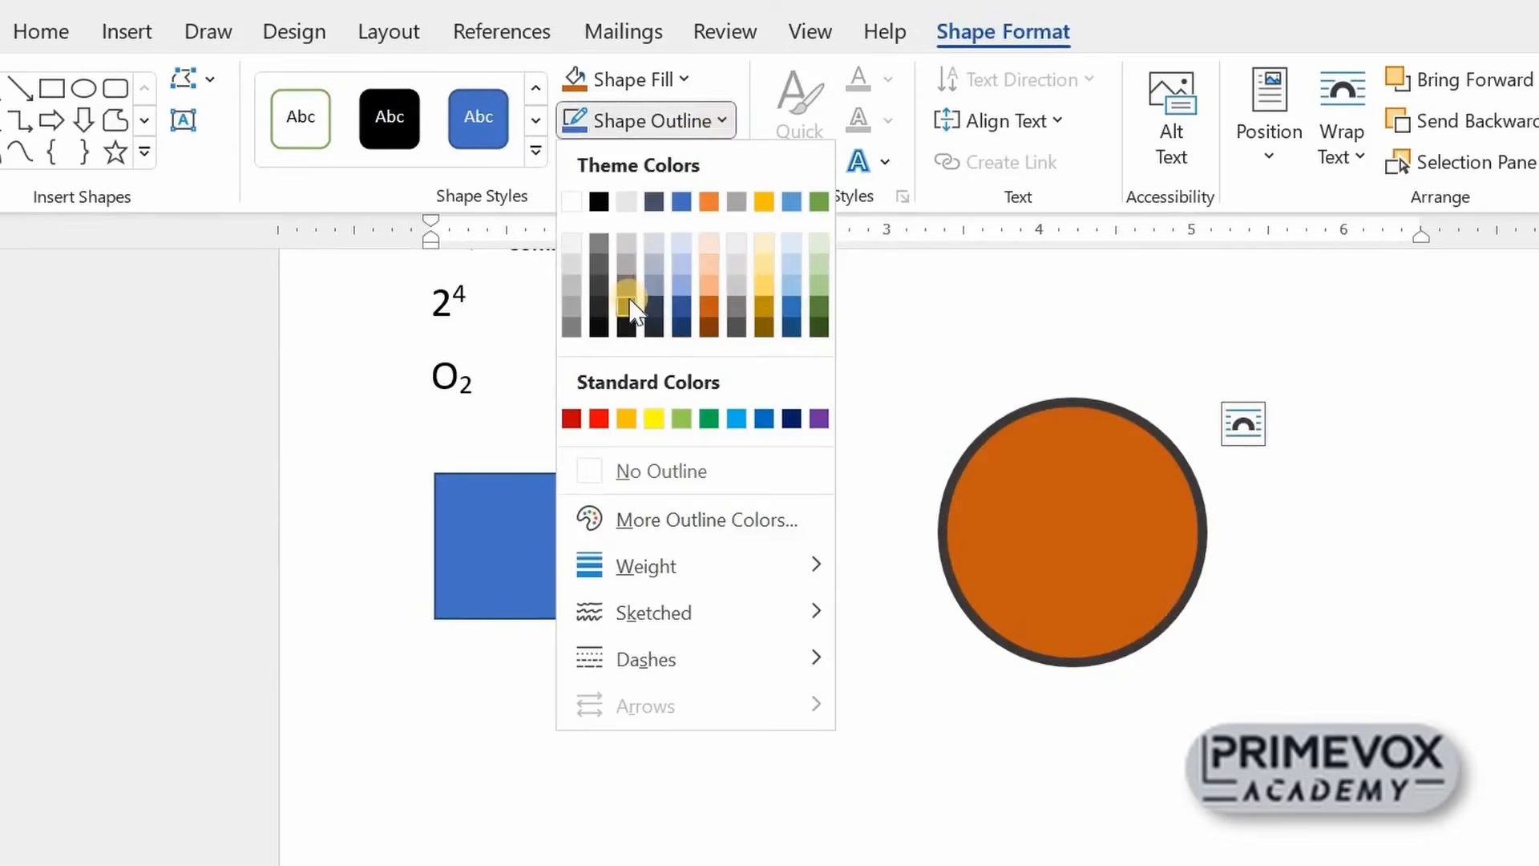
left_click(656, 417)
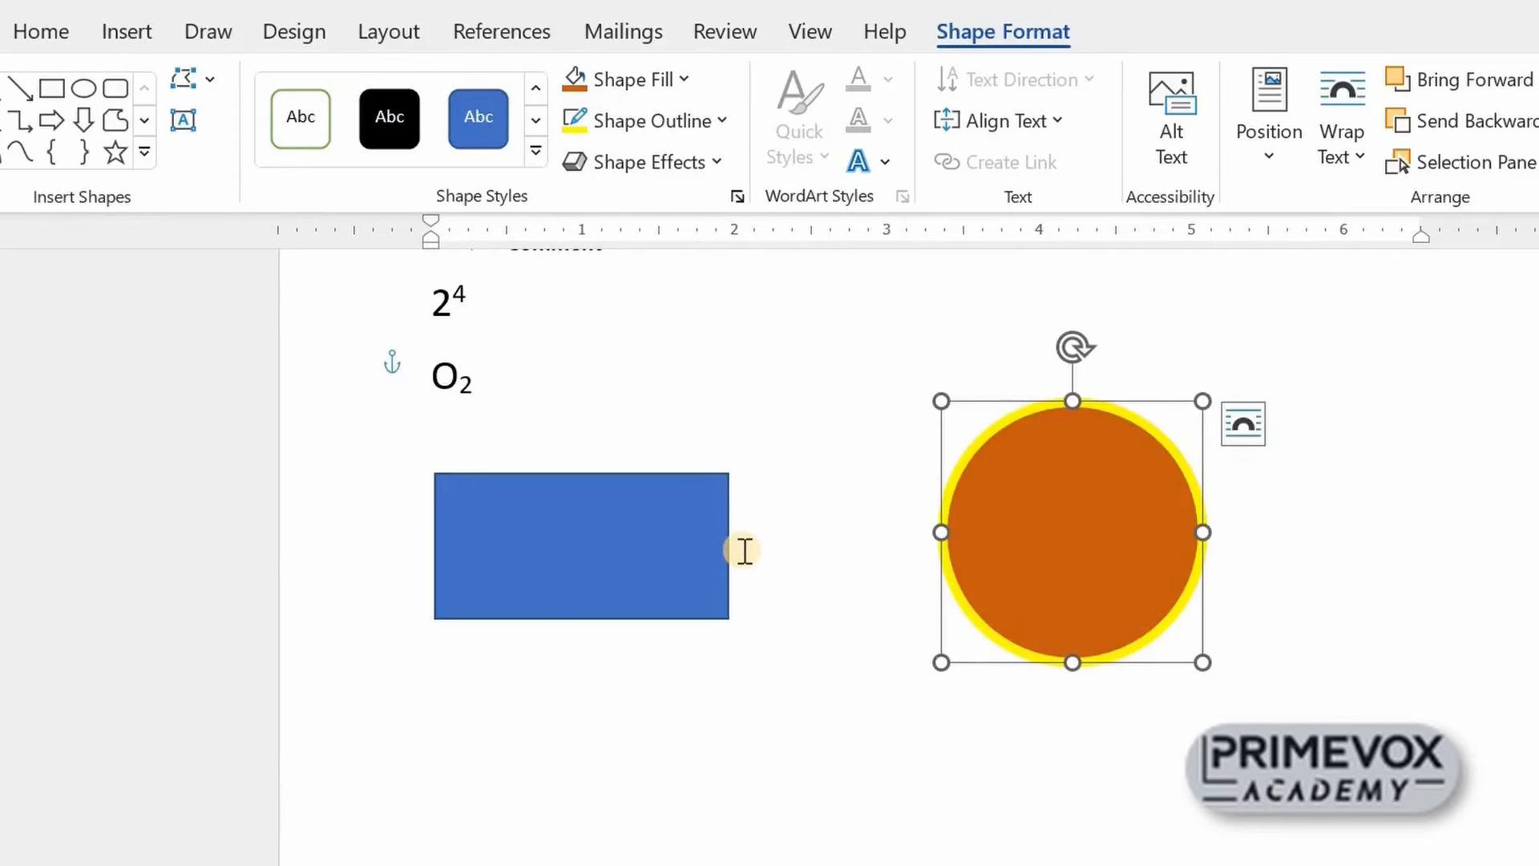
Draw a horizontal line about 2.7 inches long below the rectangle and a triangle on the far side of the circle
left_click(2, 87)
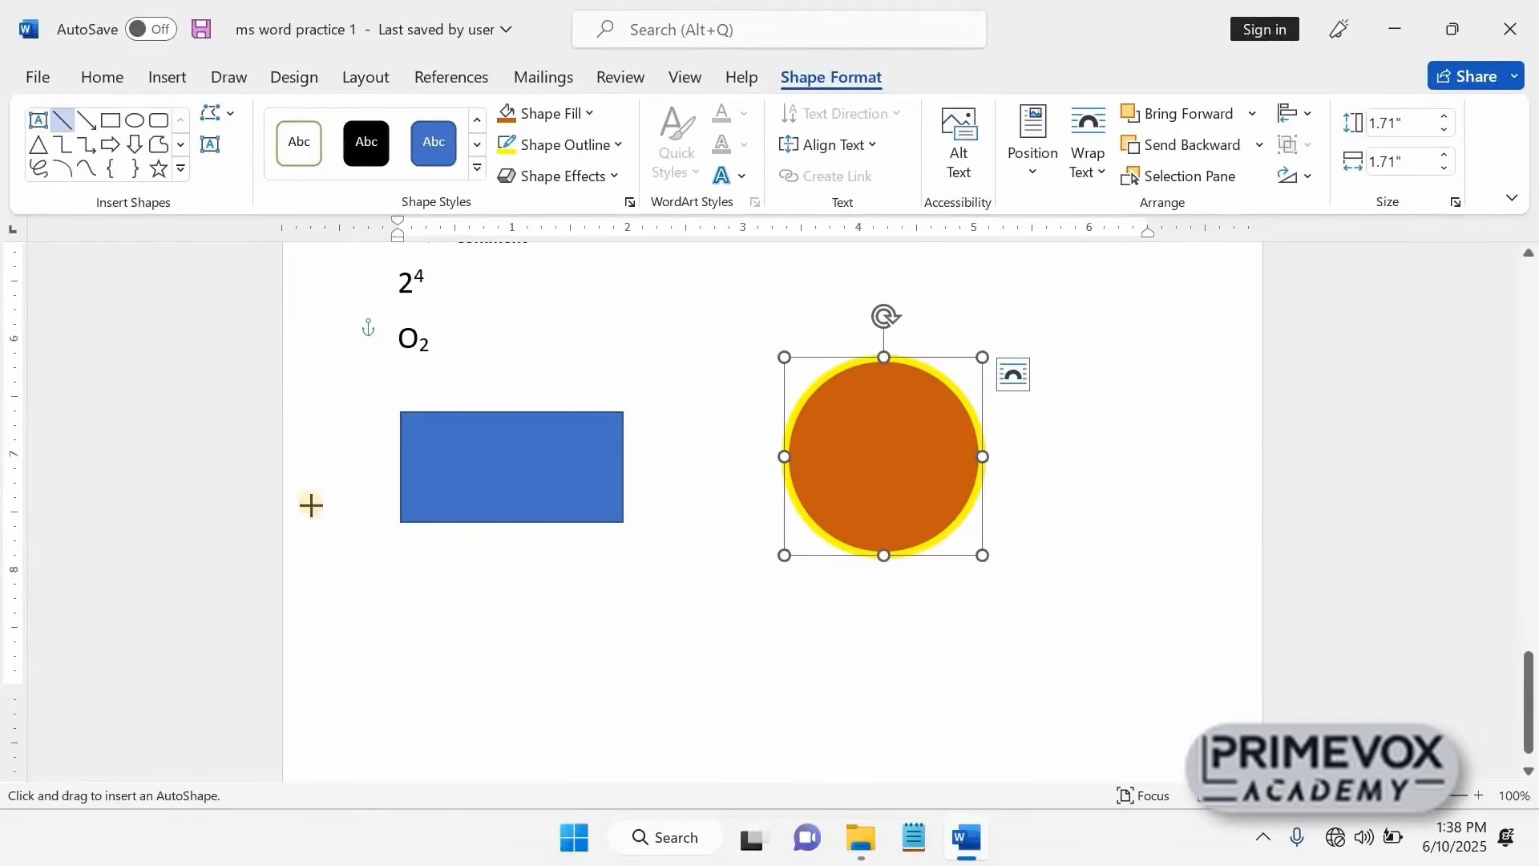
left_click_drag(355, 605, 666, 605)
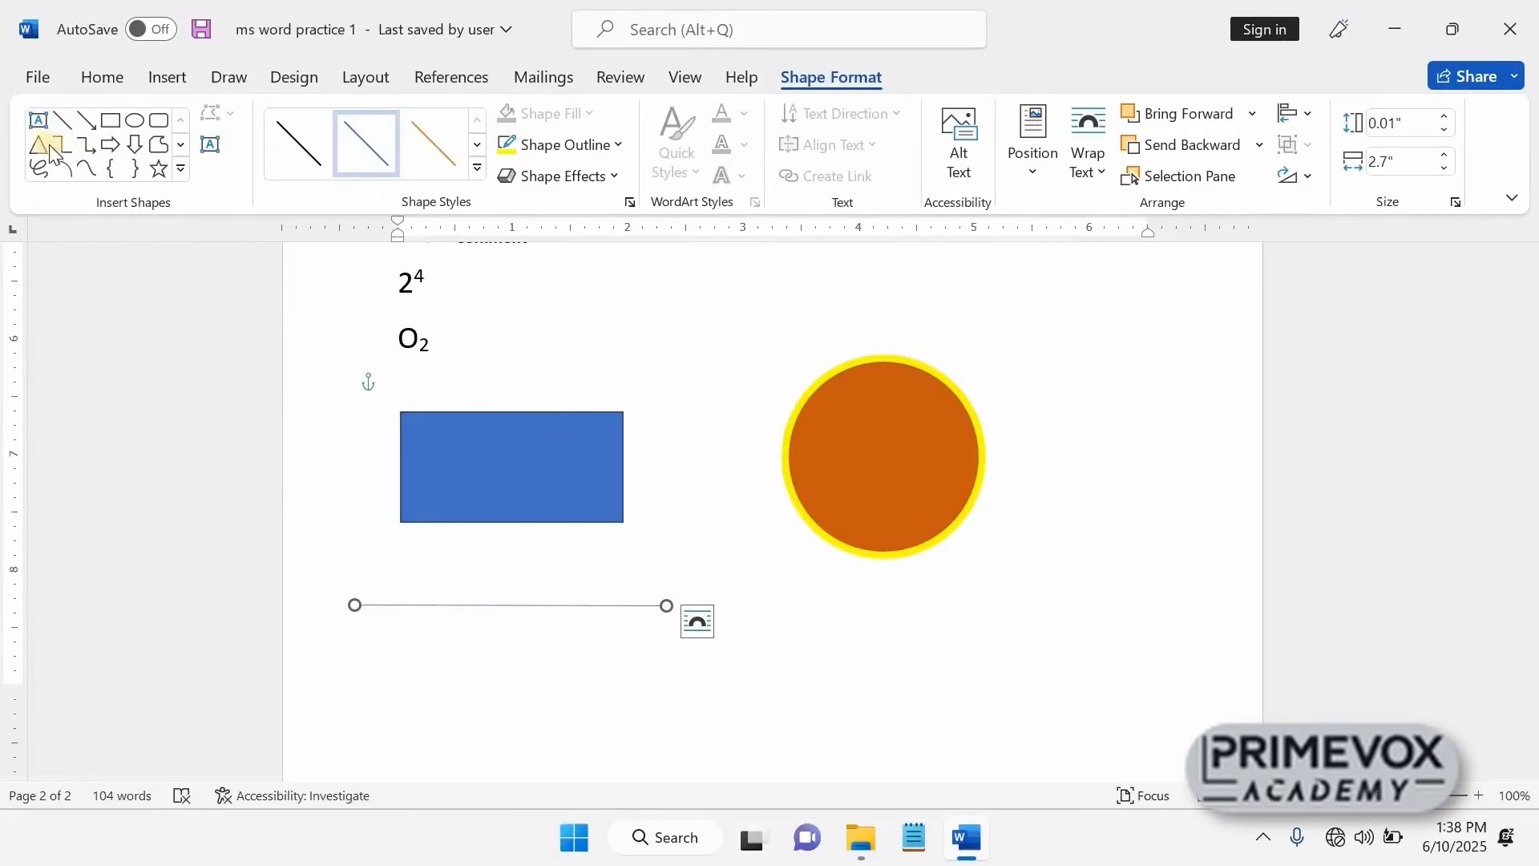
left_click_drag(917, 580, 1151, 500)
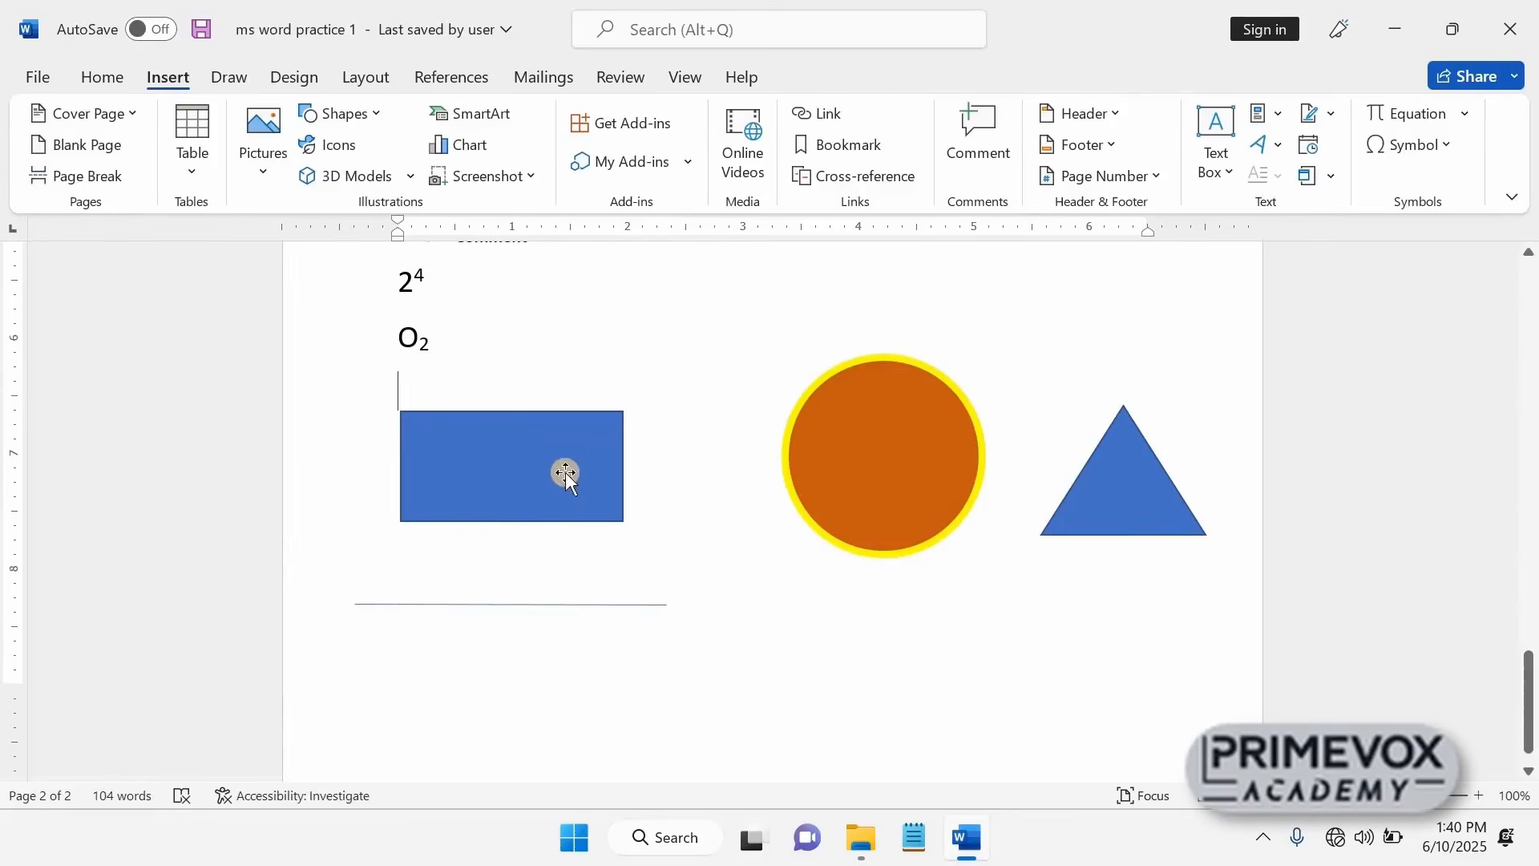
Add the text "Type text here" inside the blue rectangle
left_click(516, 451)
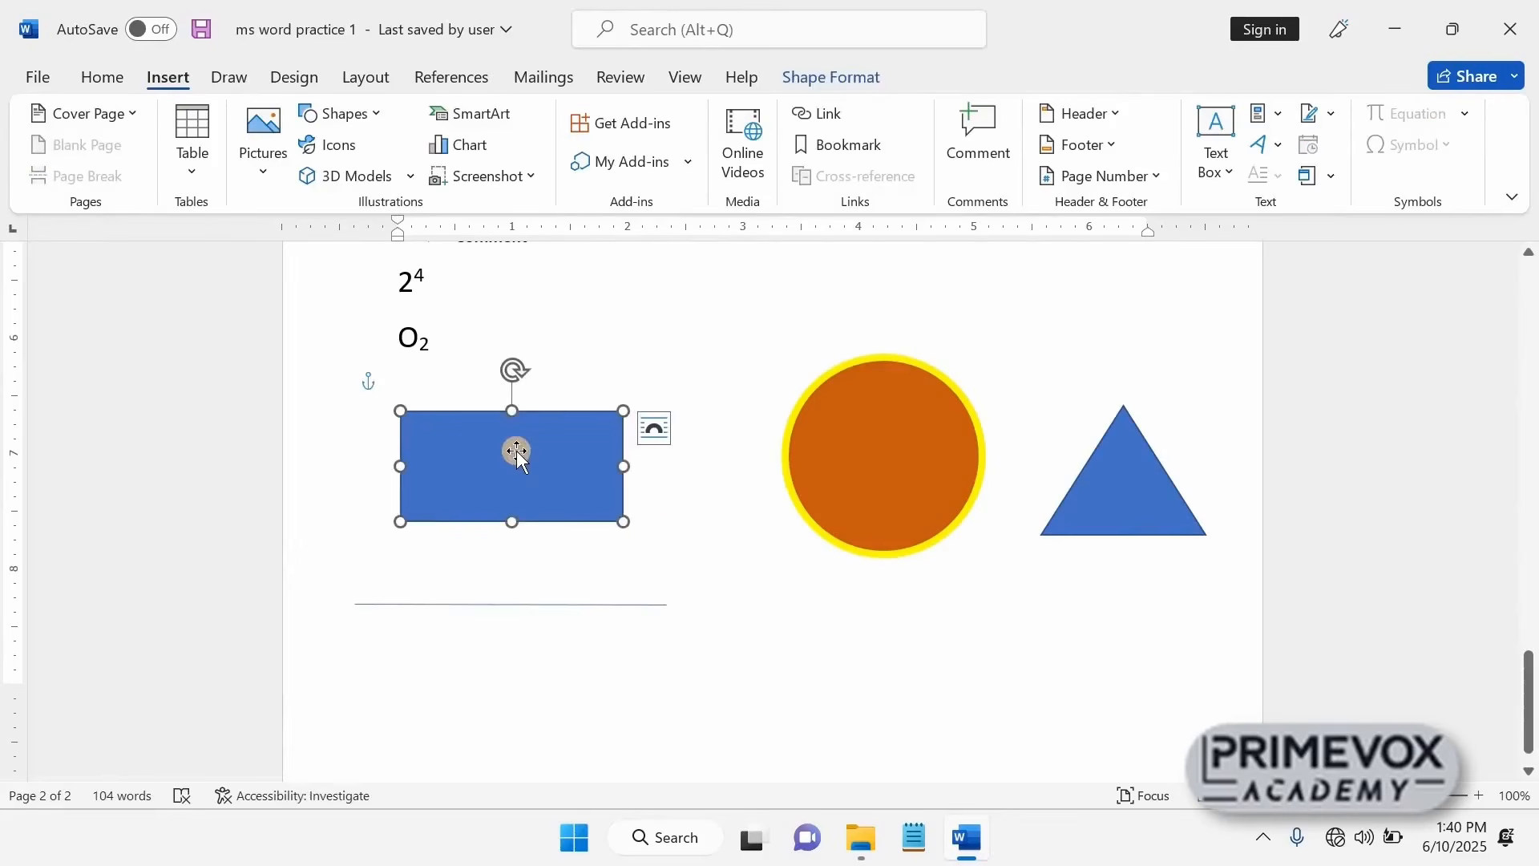
right_click(516, 450)
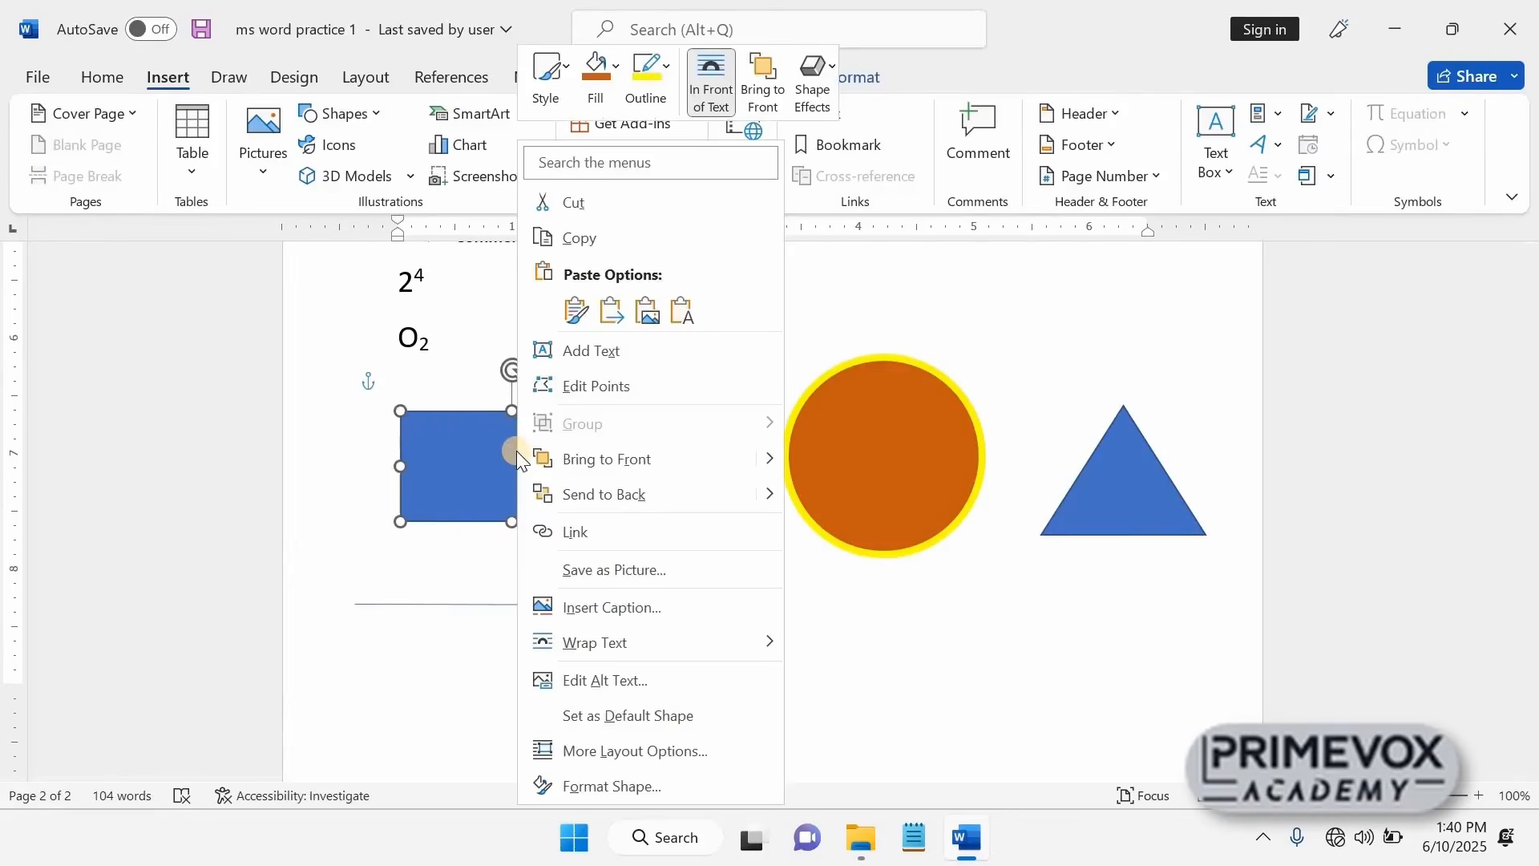
left_click(627, 349)
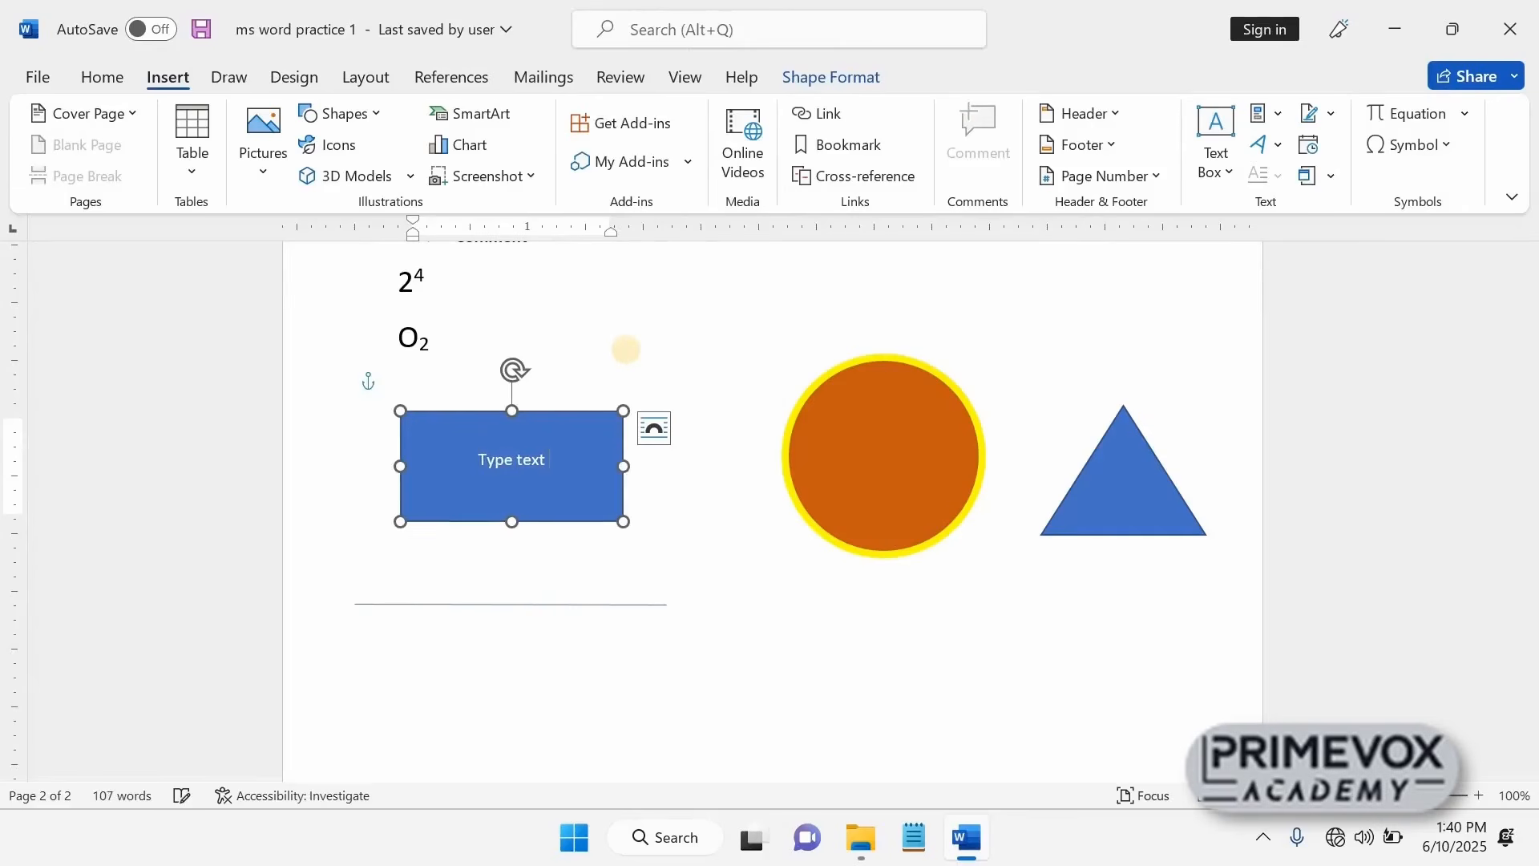
type("here")
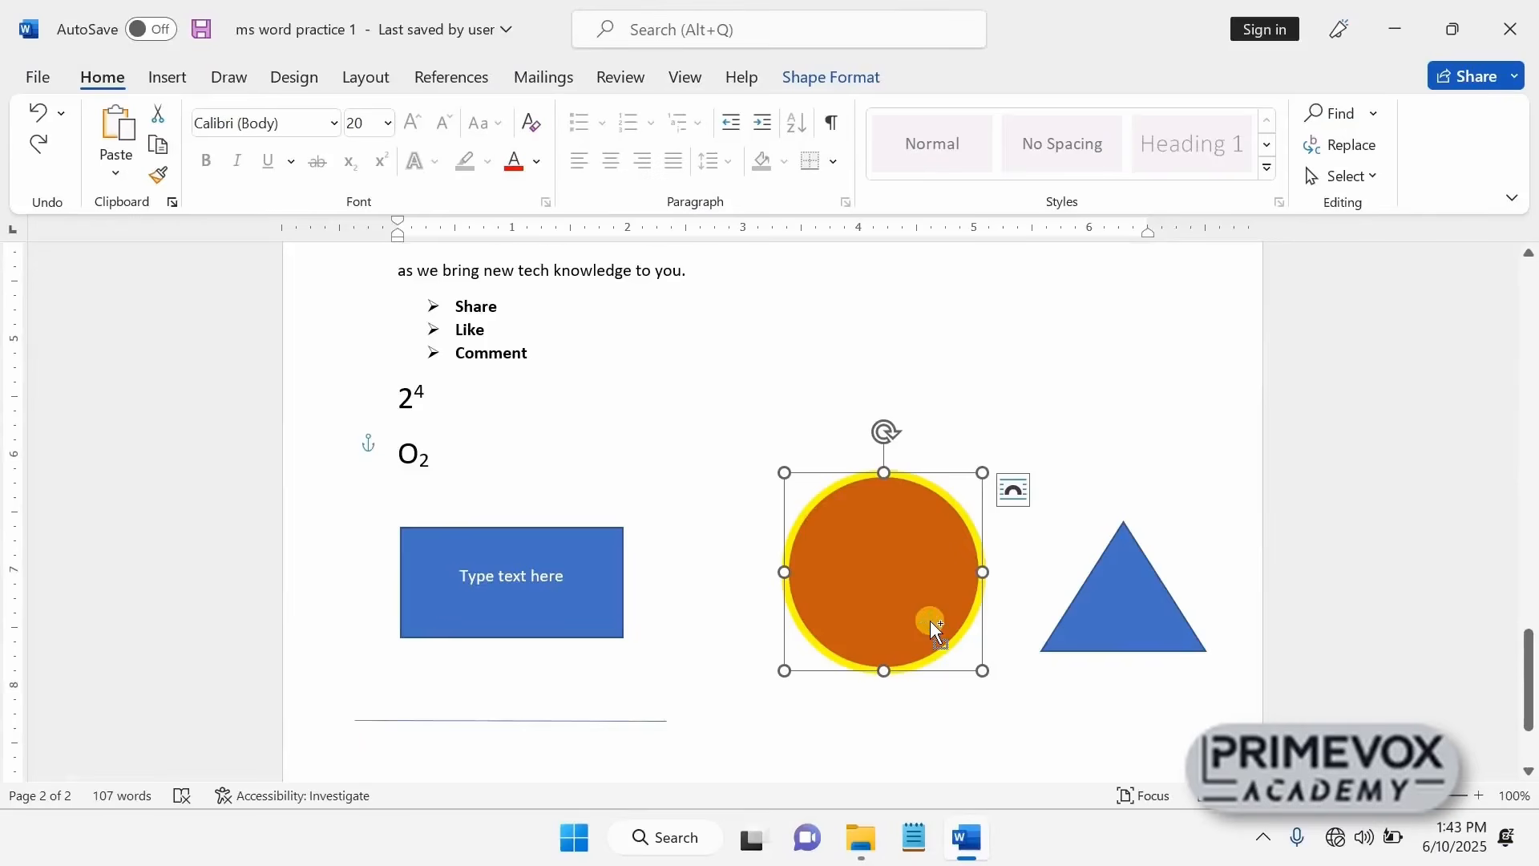
Split the opening paragraph on page 1 into two paragraphs after "We make tech tutorials simple"
scroll(813, 601, "up", 5)
scroll(811, 594, "up", 10)
scroll(809, 589, "up", 10)
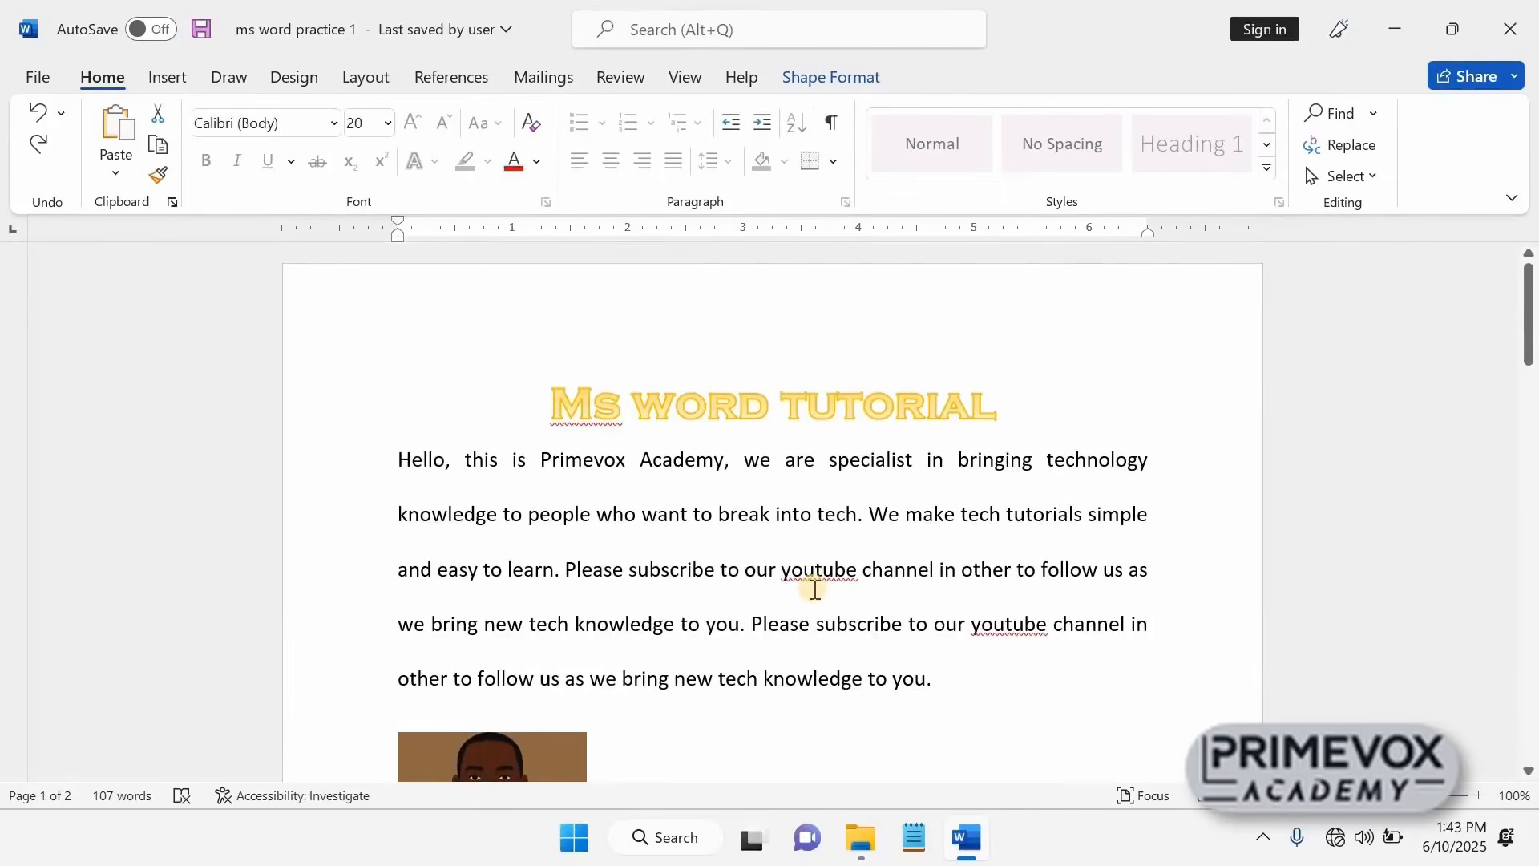
left_click(1158, 521)
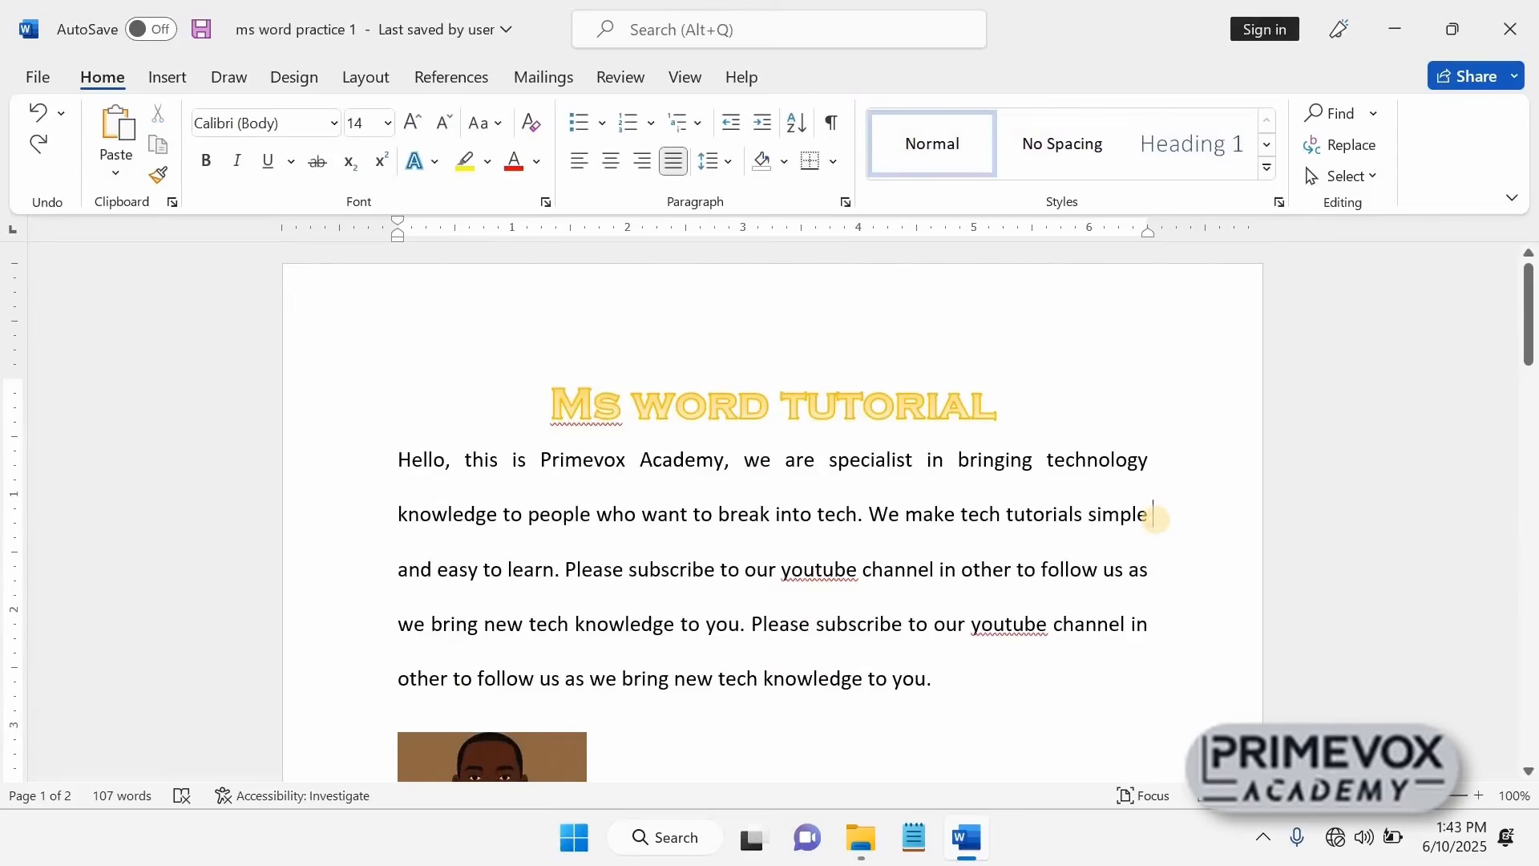
key("Return")
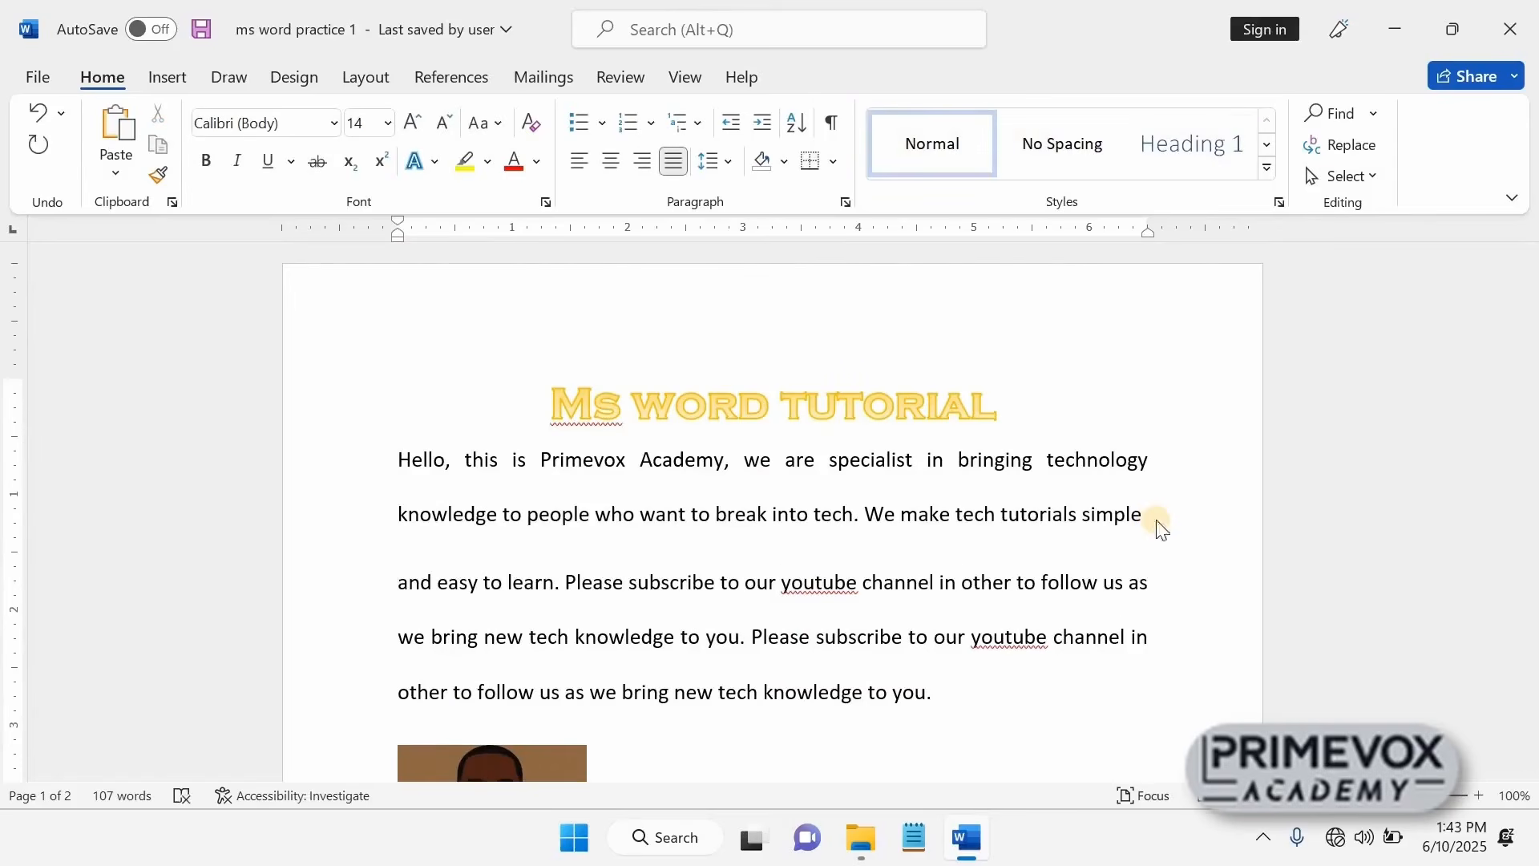
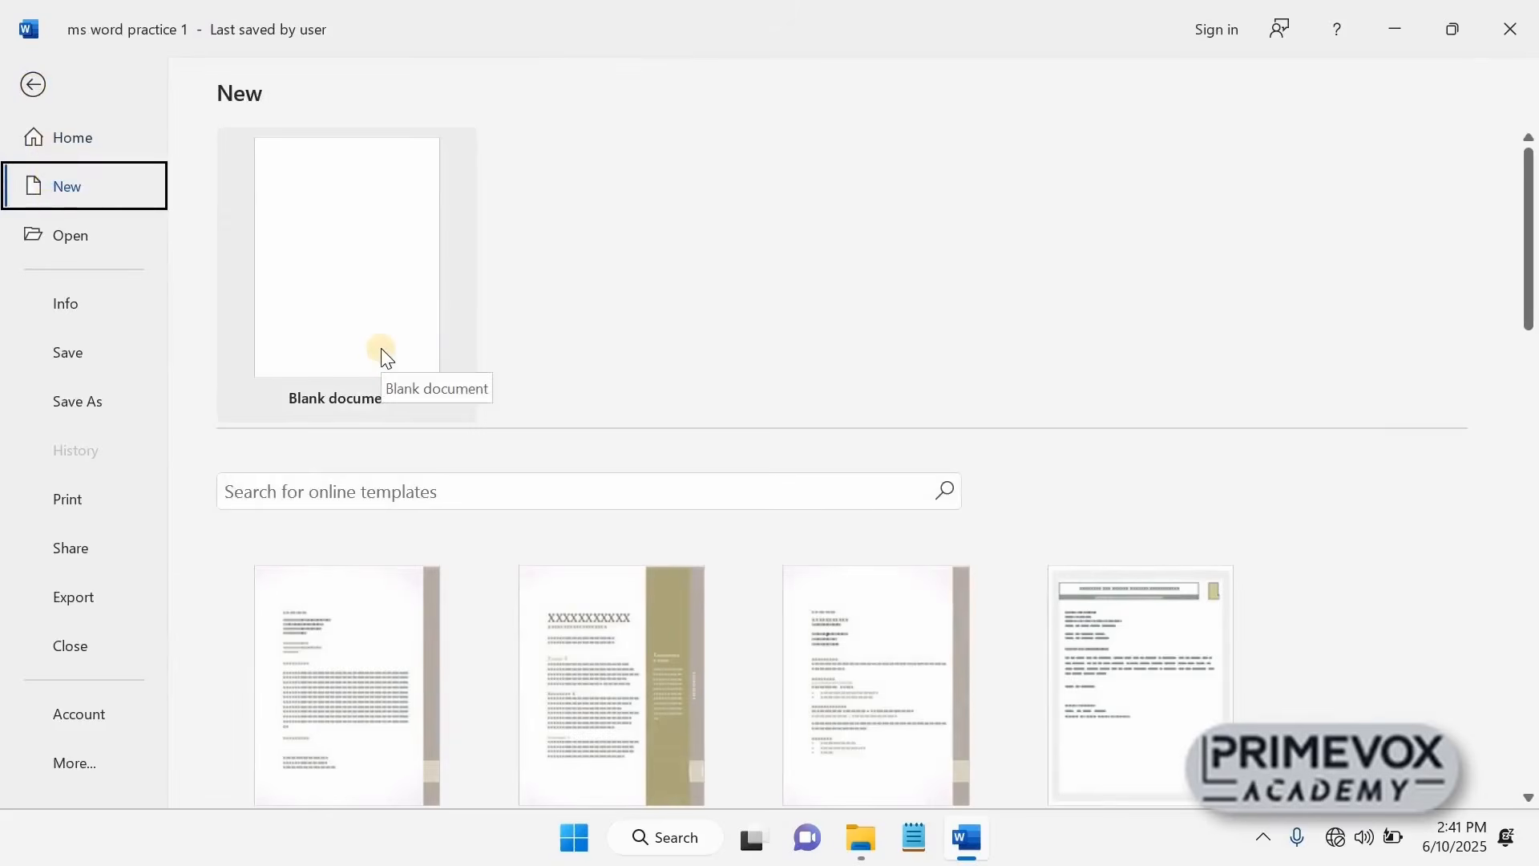
Create a blank document in a maximized window and enter the heading "Inserting Table" at font size 18
left_click(387, 290)
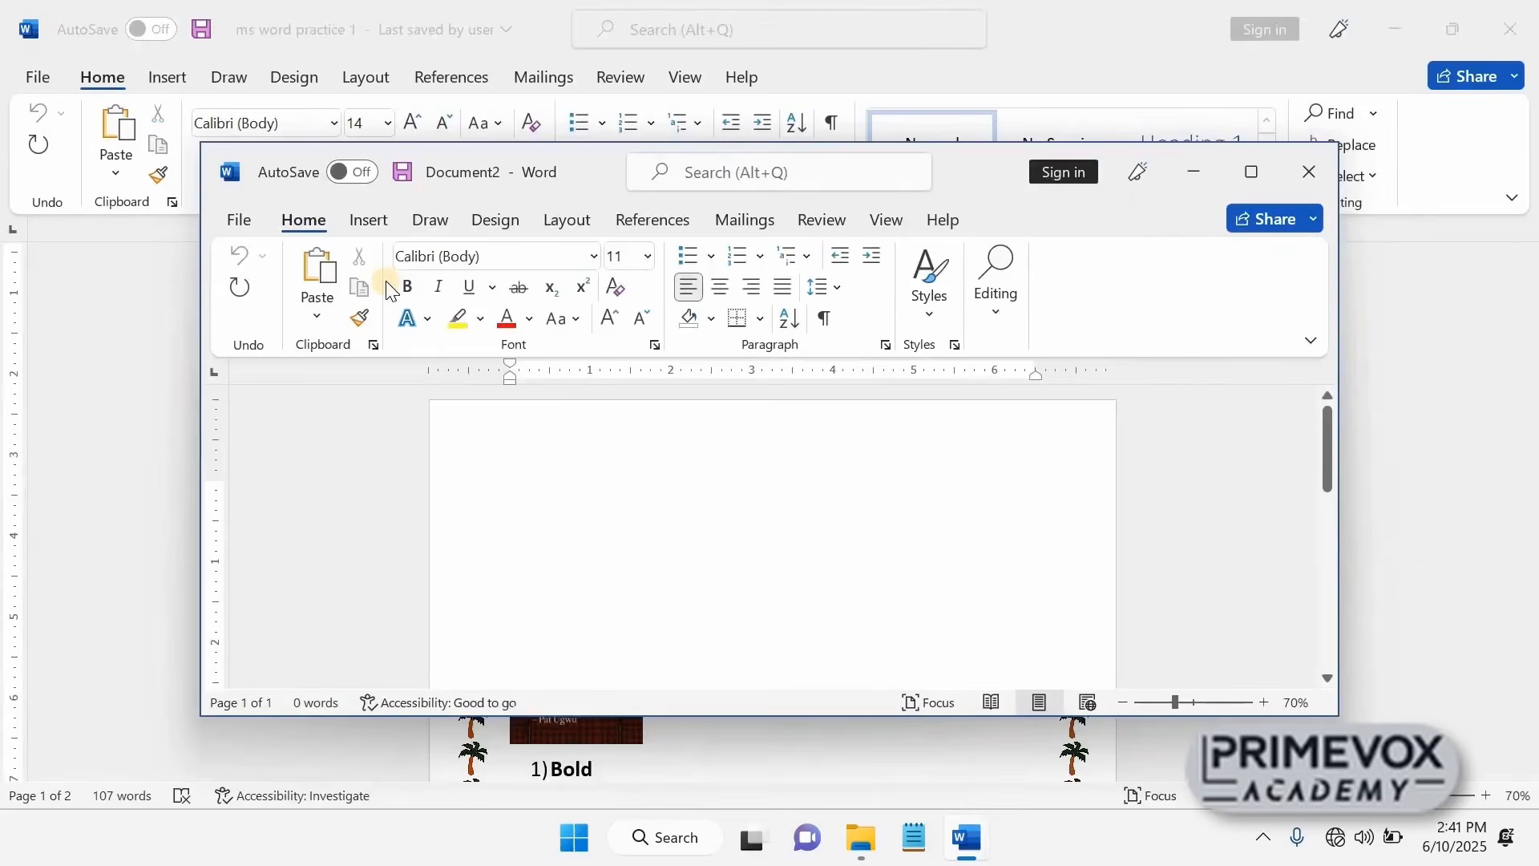
left_click(1251, 171)
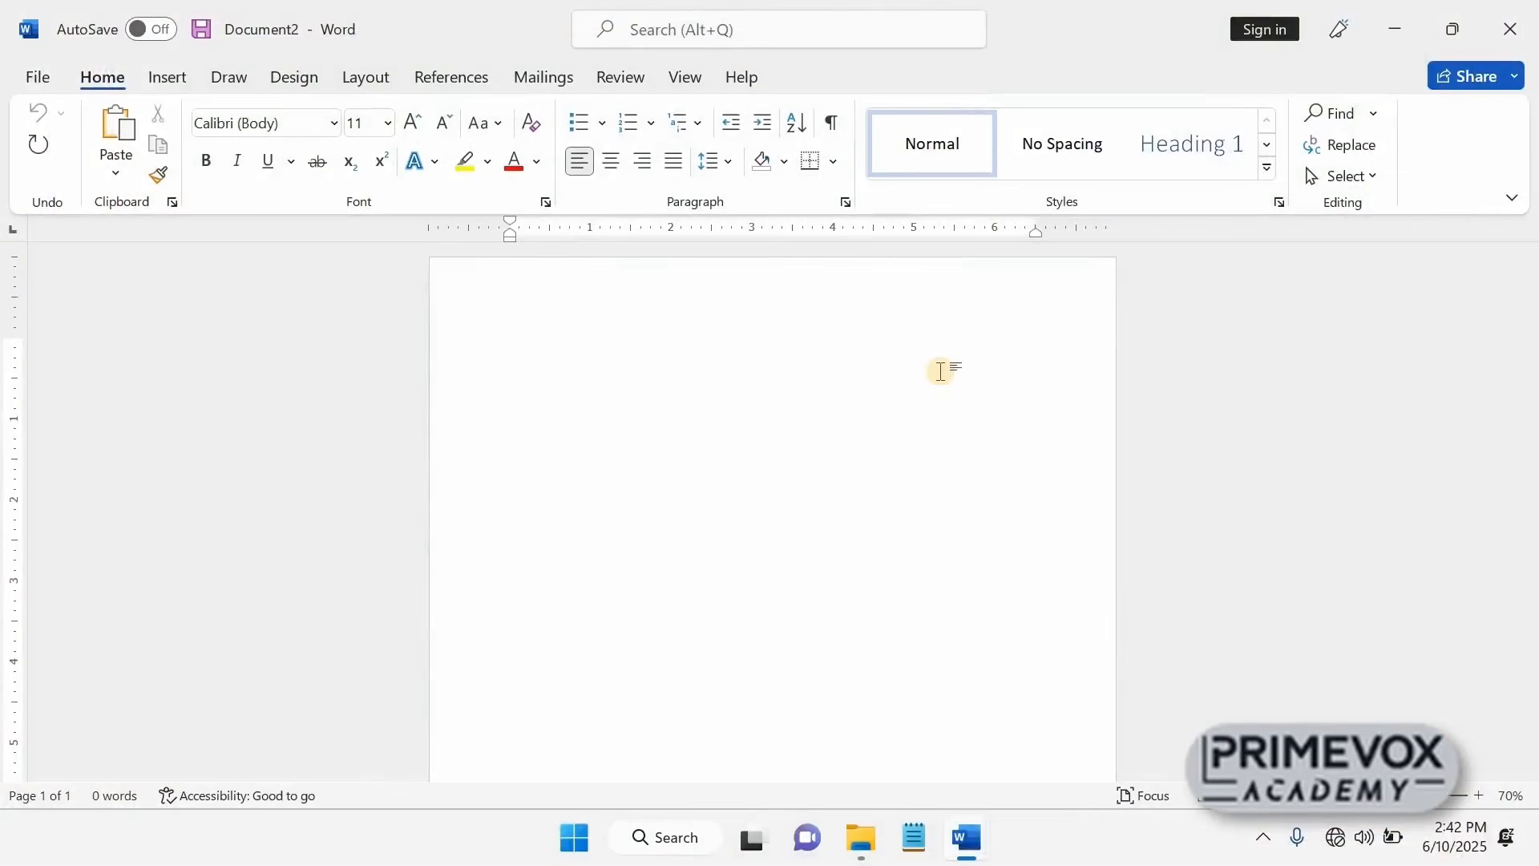
type("Inserting Table")
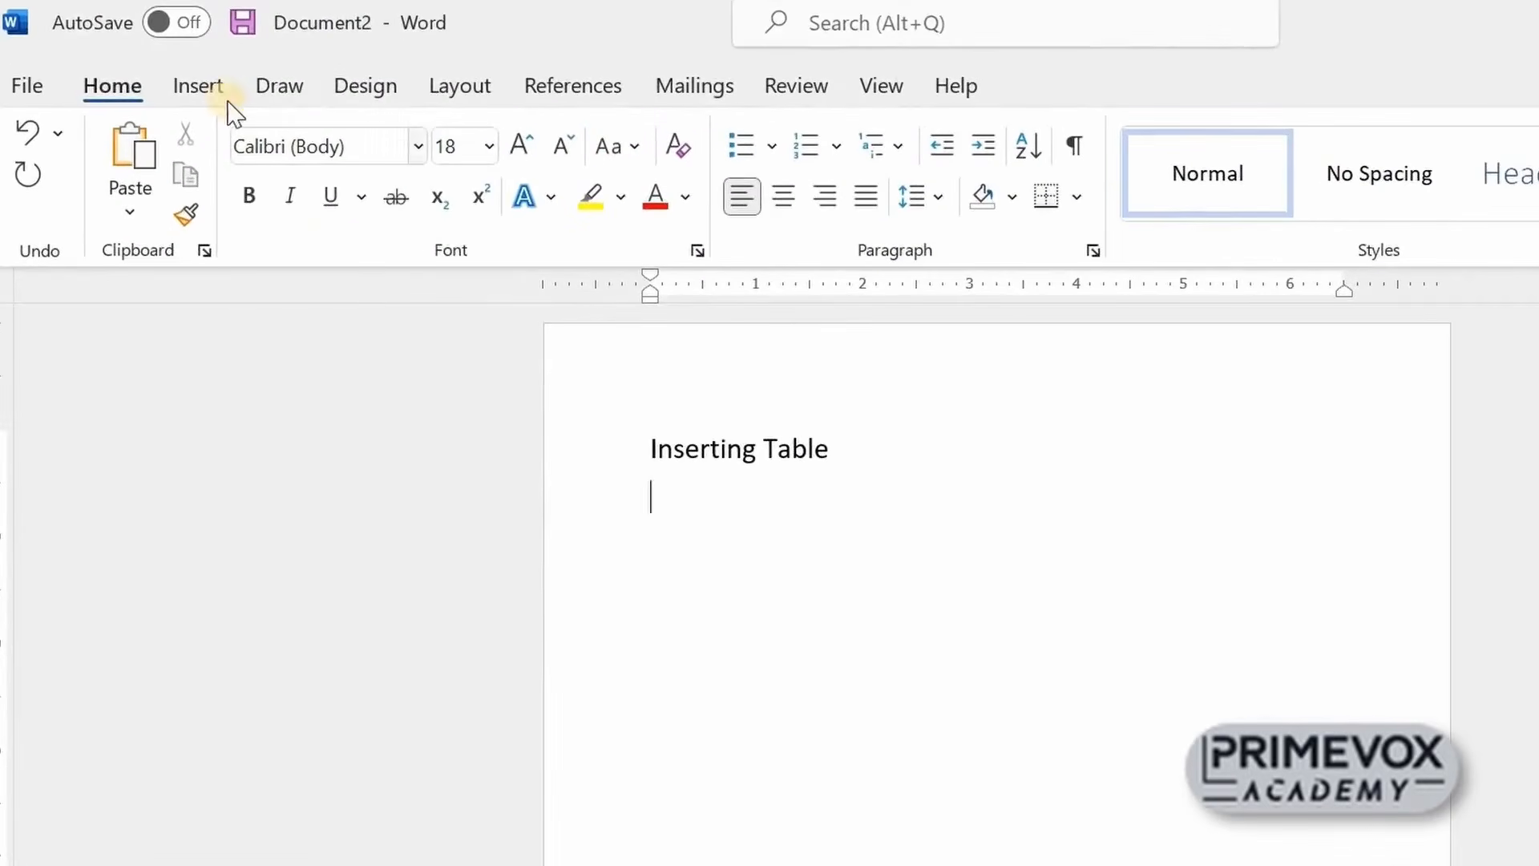
Insert a table with 4 columns and 6 rows below the "Inserting Table" heading
left_click(199, 87)
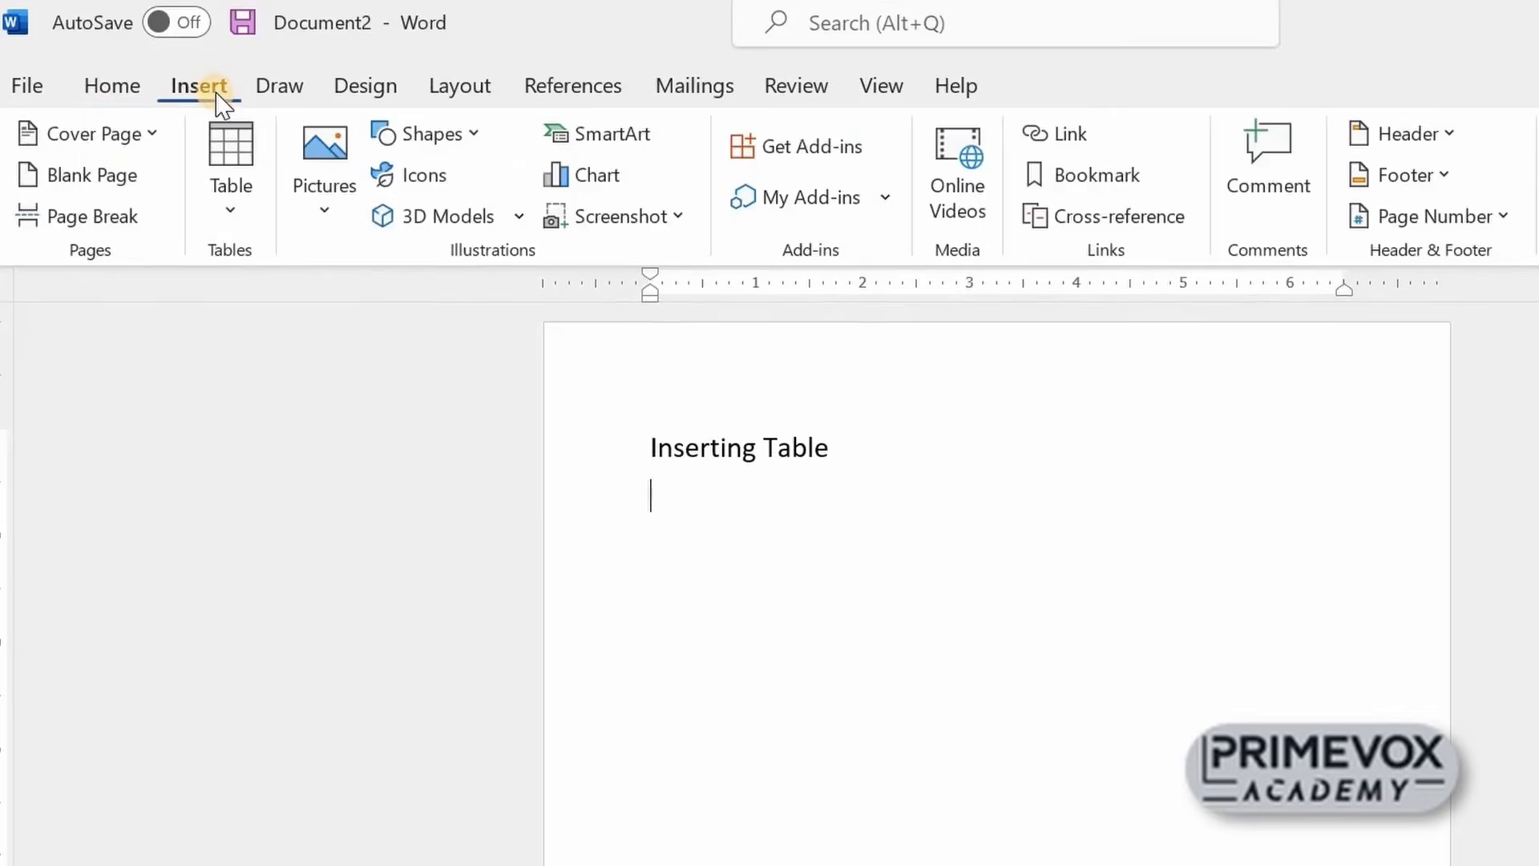
left_click(237, 213)
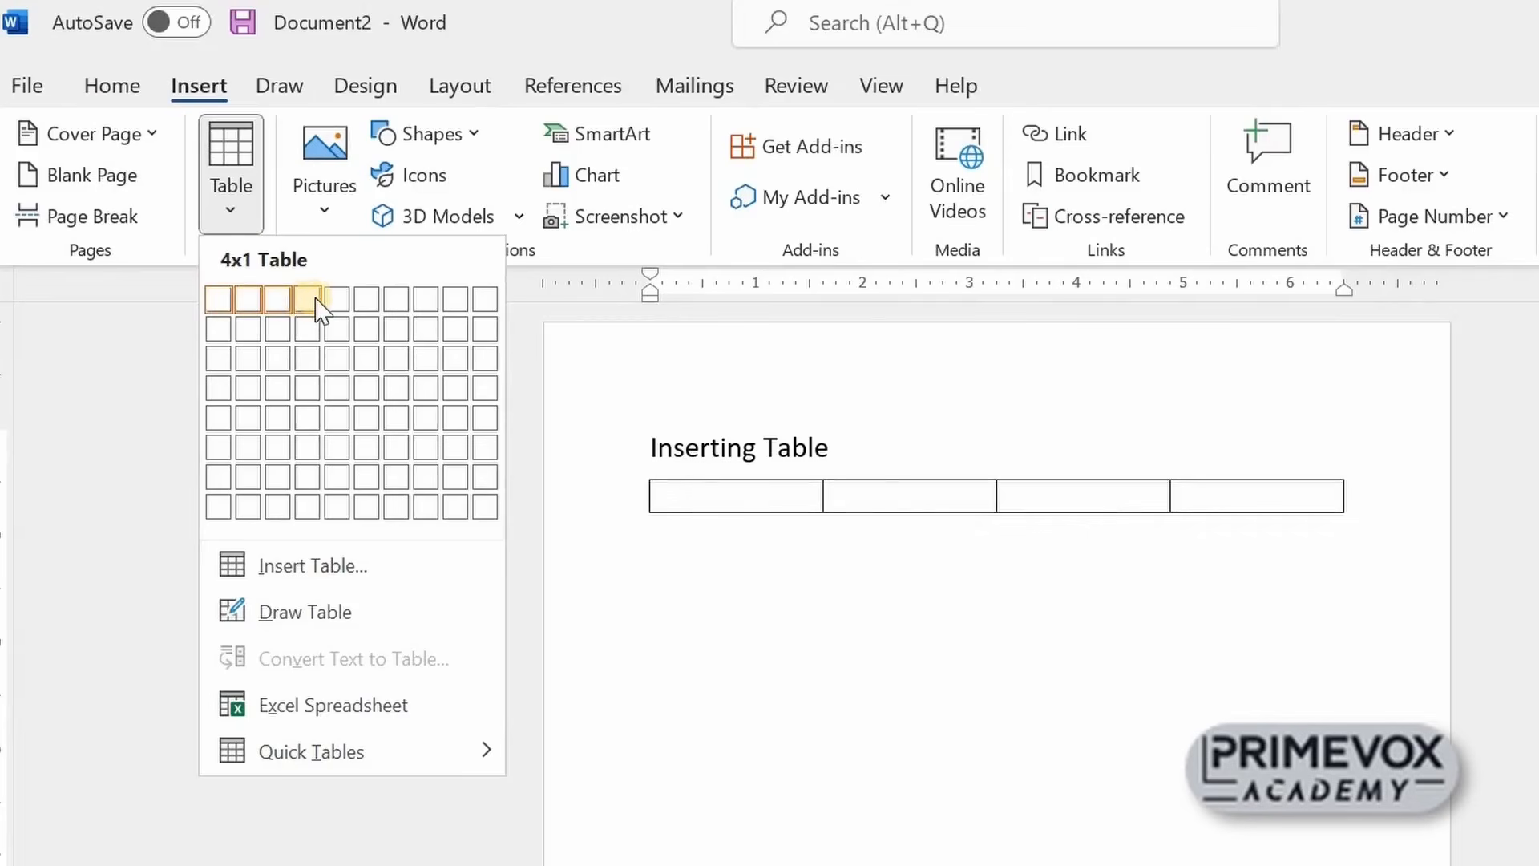
left_click(307, 450)
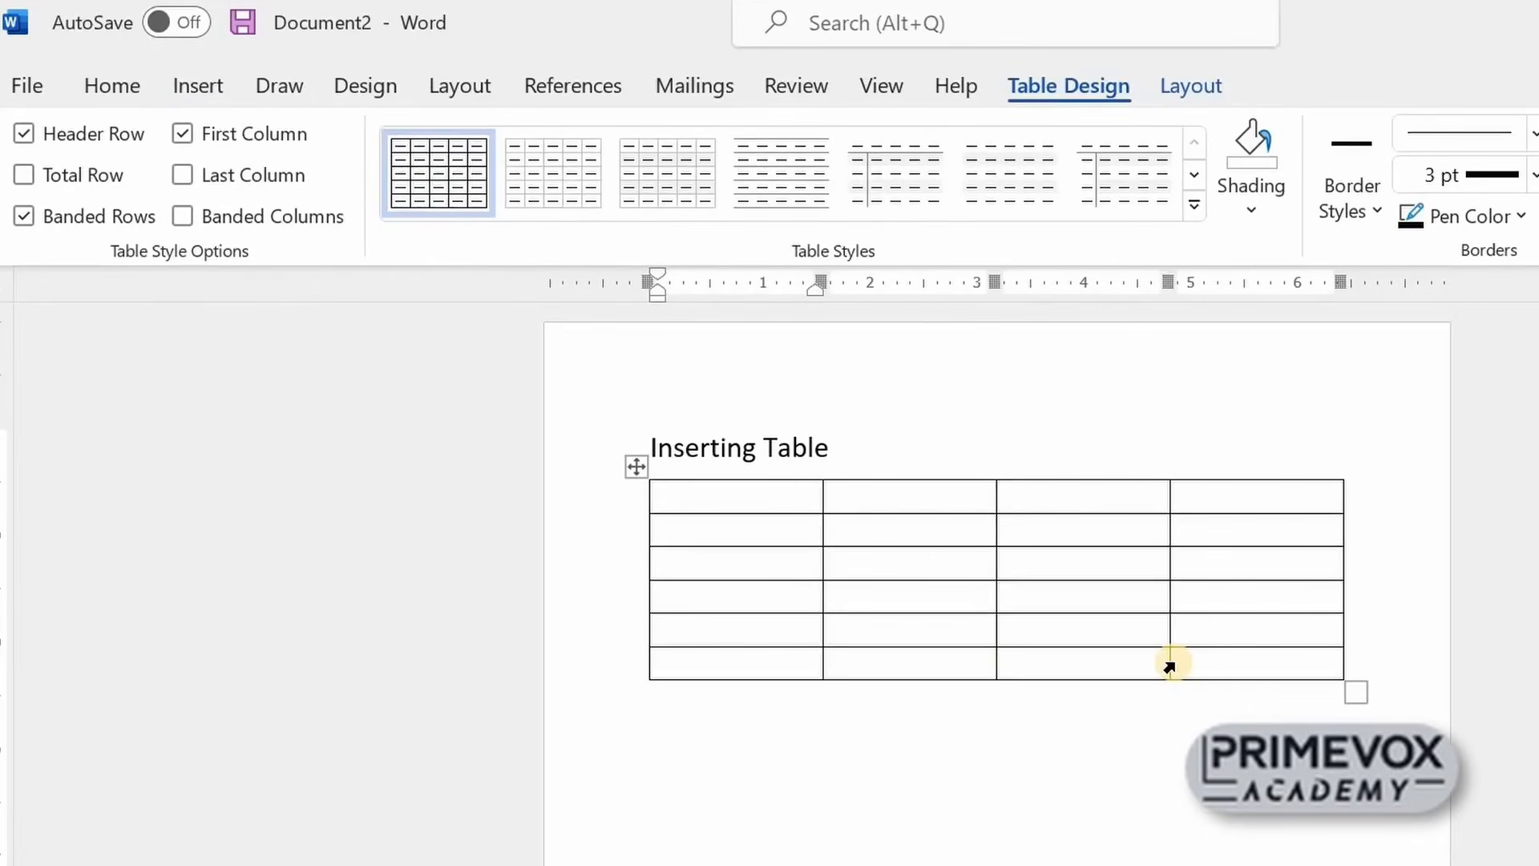
Fill the table's header row with NO, ITEMS, QTY and AMOUNT, and place the cursor in the first cell of the second row
type("NO")
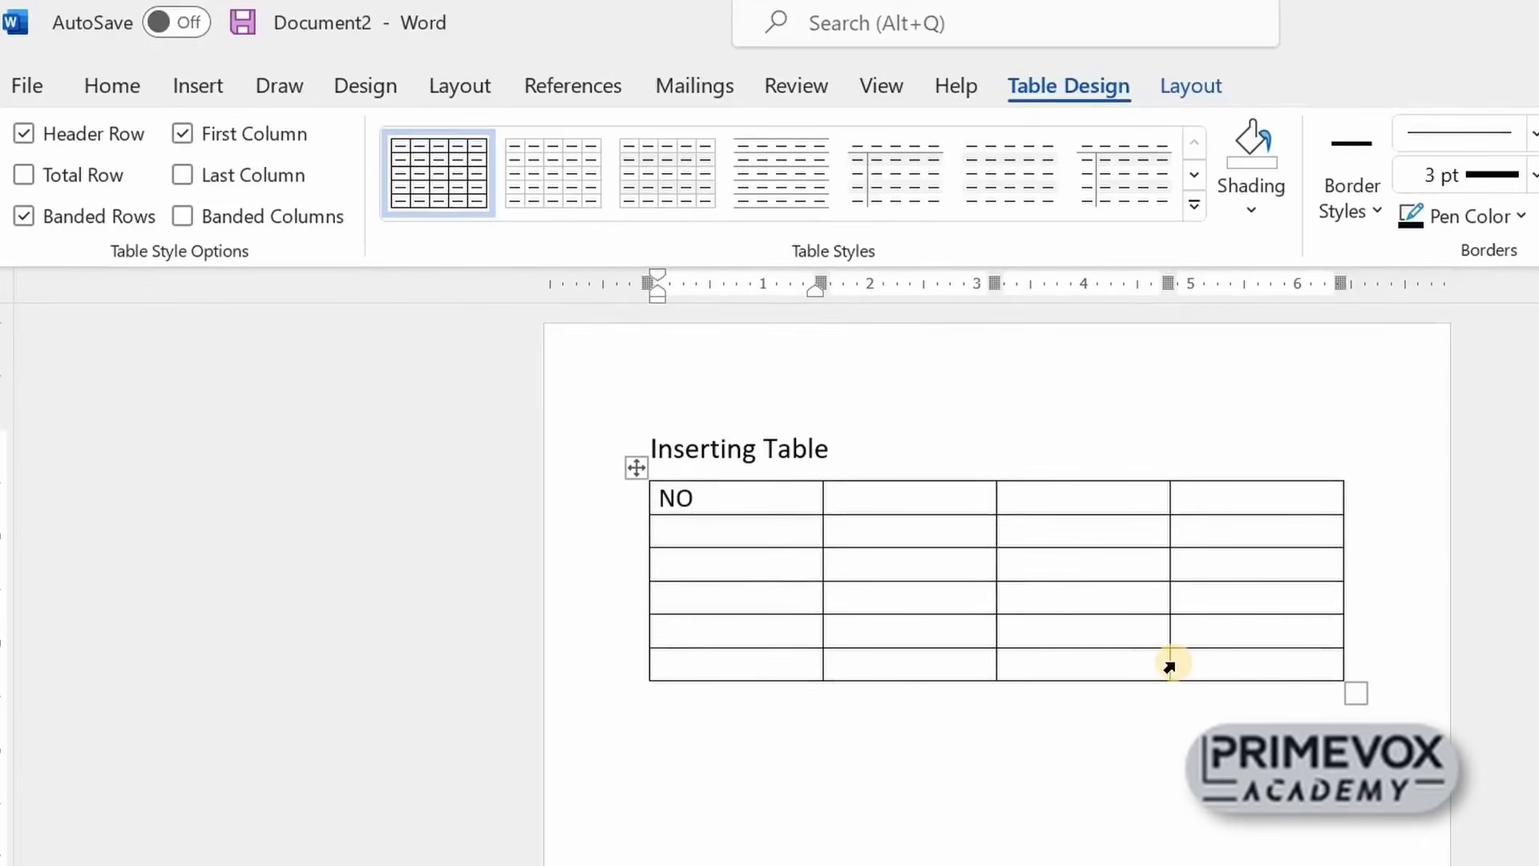
key("Tab")
type("ITEMS")
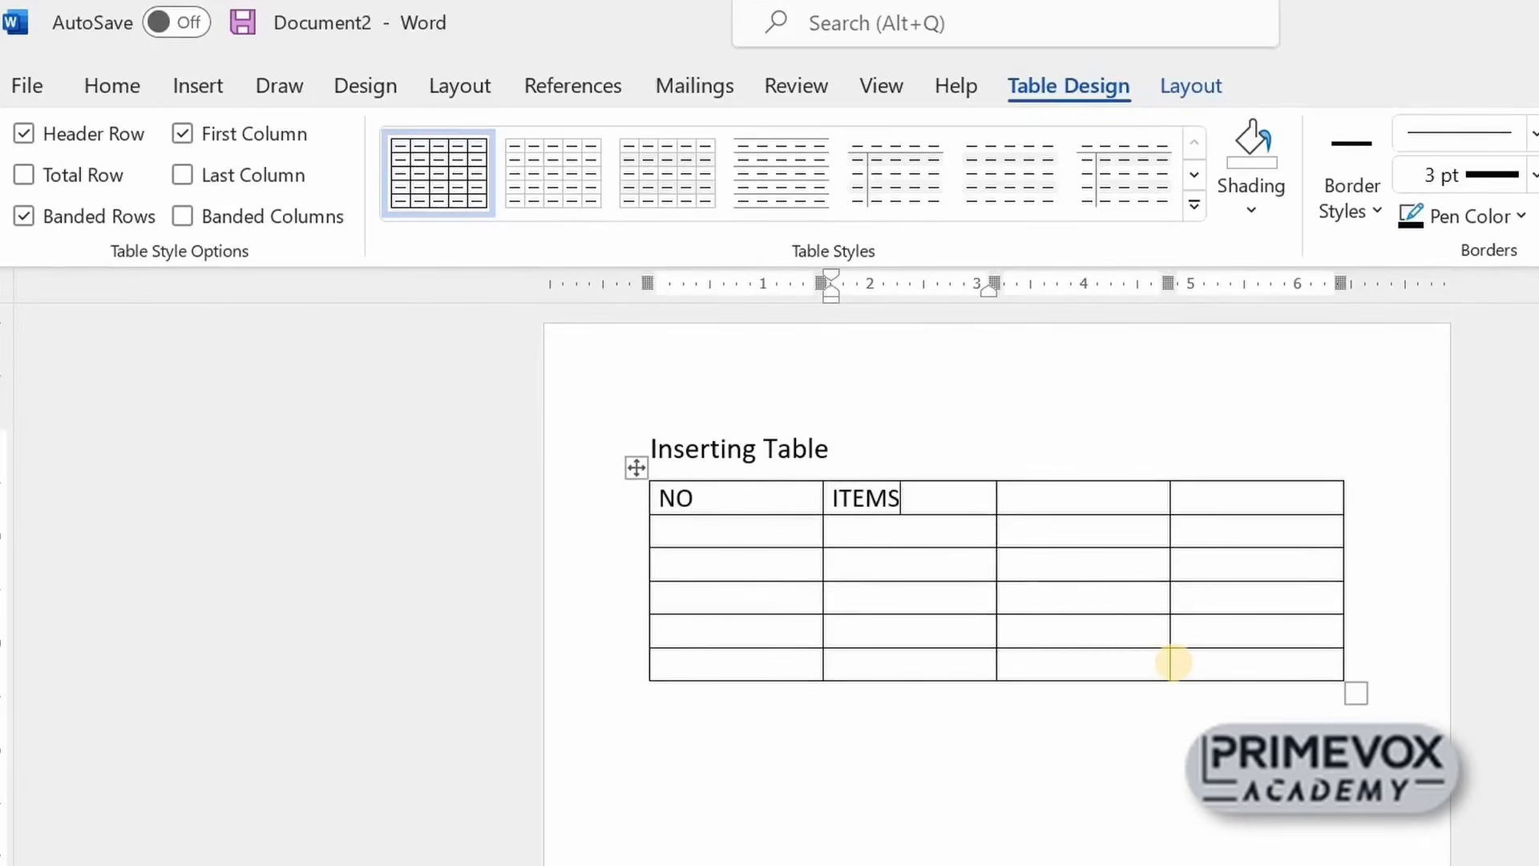
key("Tab")
type("QTY")
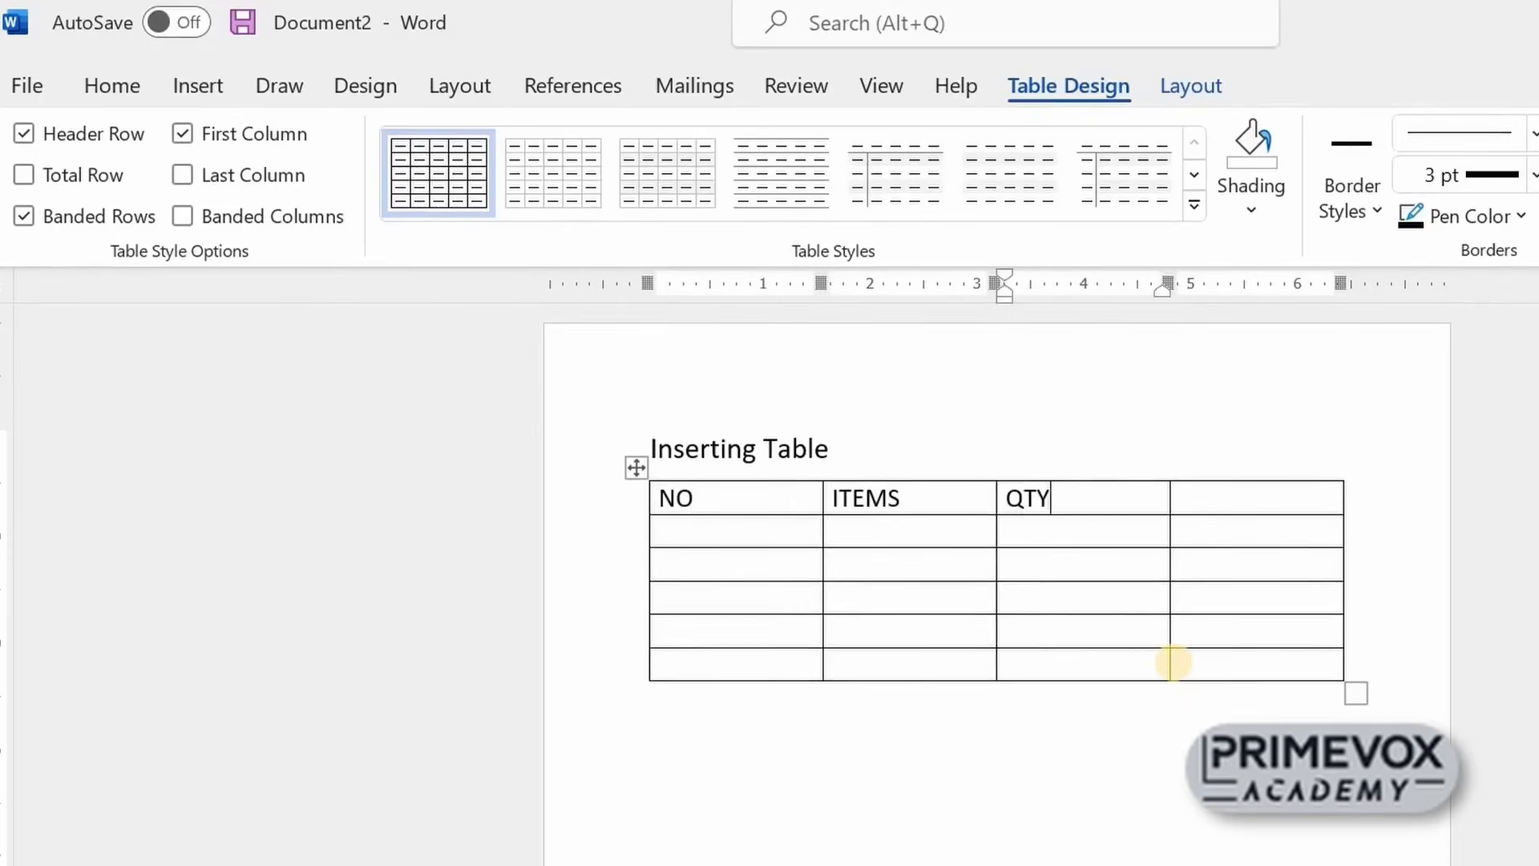
key("Tab")
type("AMOUNT")
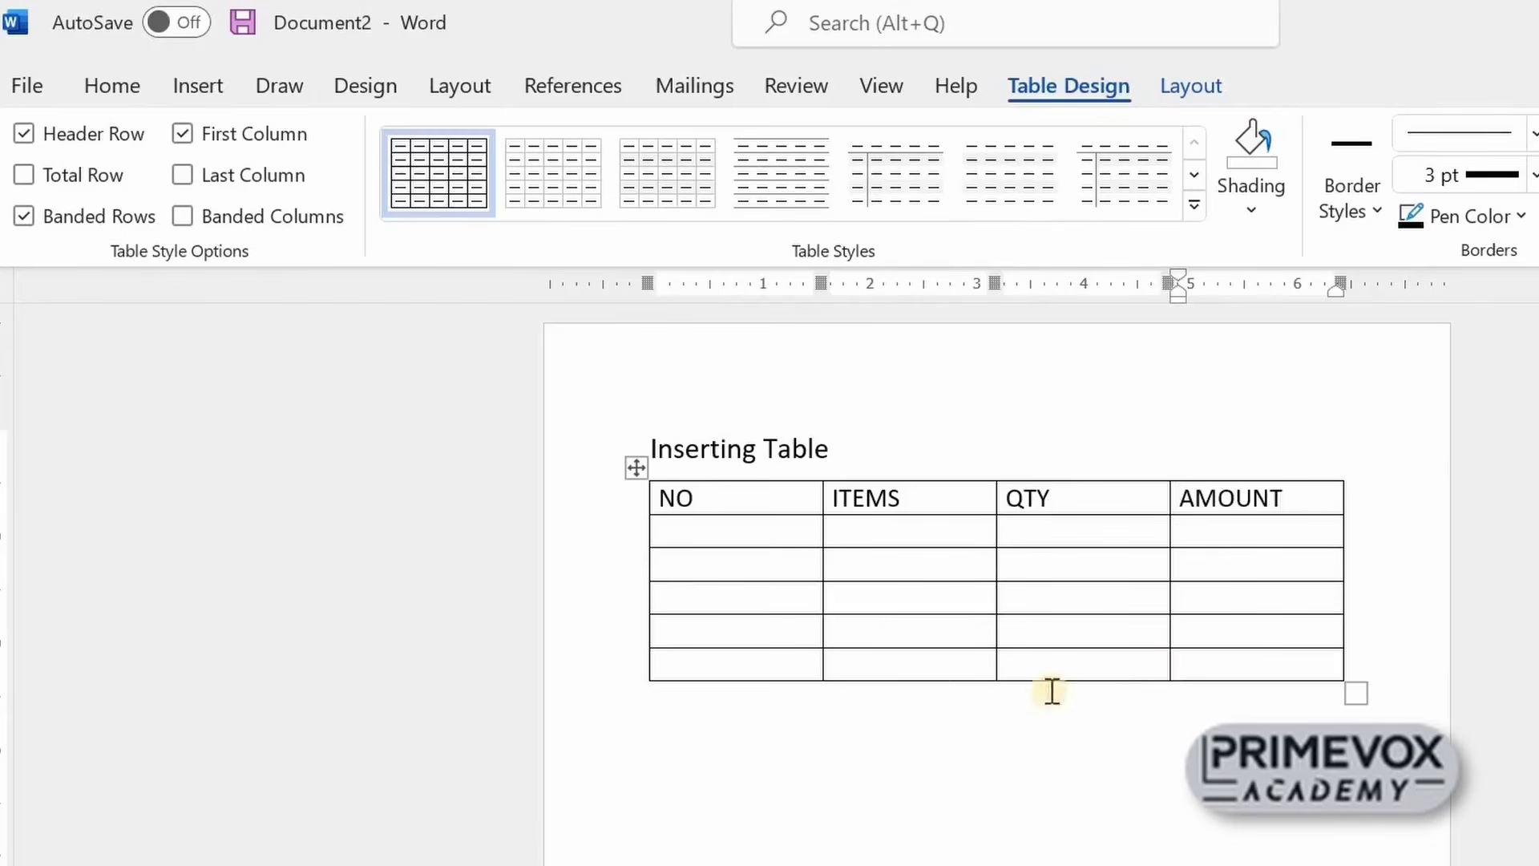
left_click(762, 534)
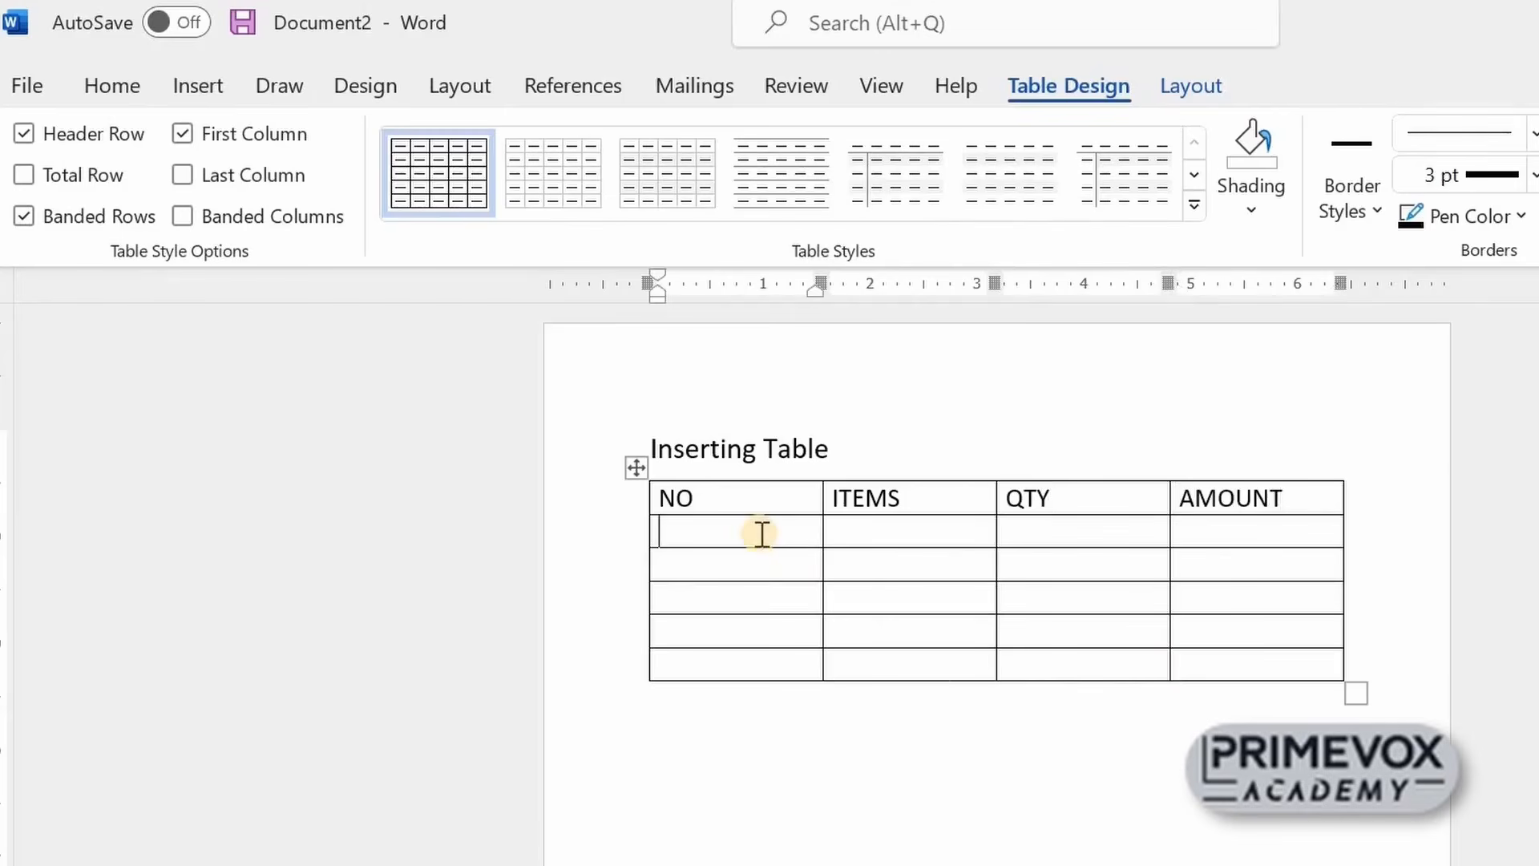
Number the five rows below the header 1 to 5 in the NO column
type("1")
key("Down")
type("2")
key("Down")
type("3")
key("Down")
type("4")
key("Down")
type("5")
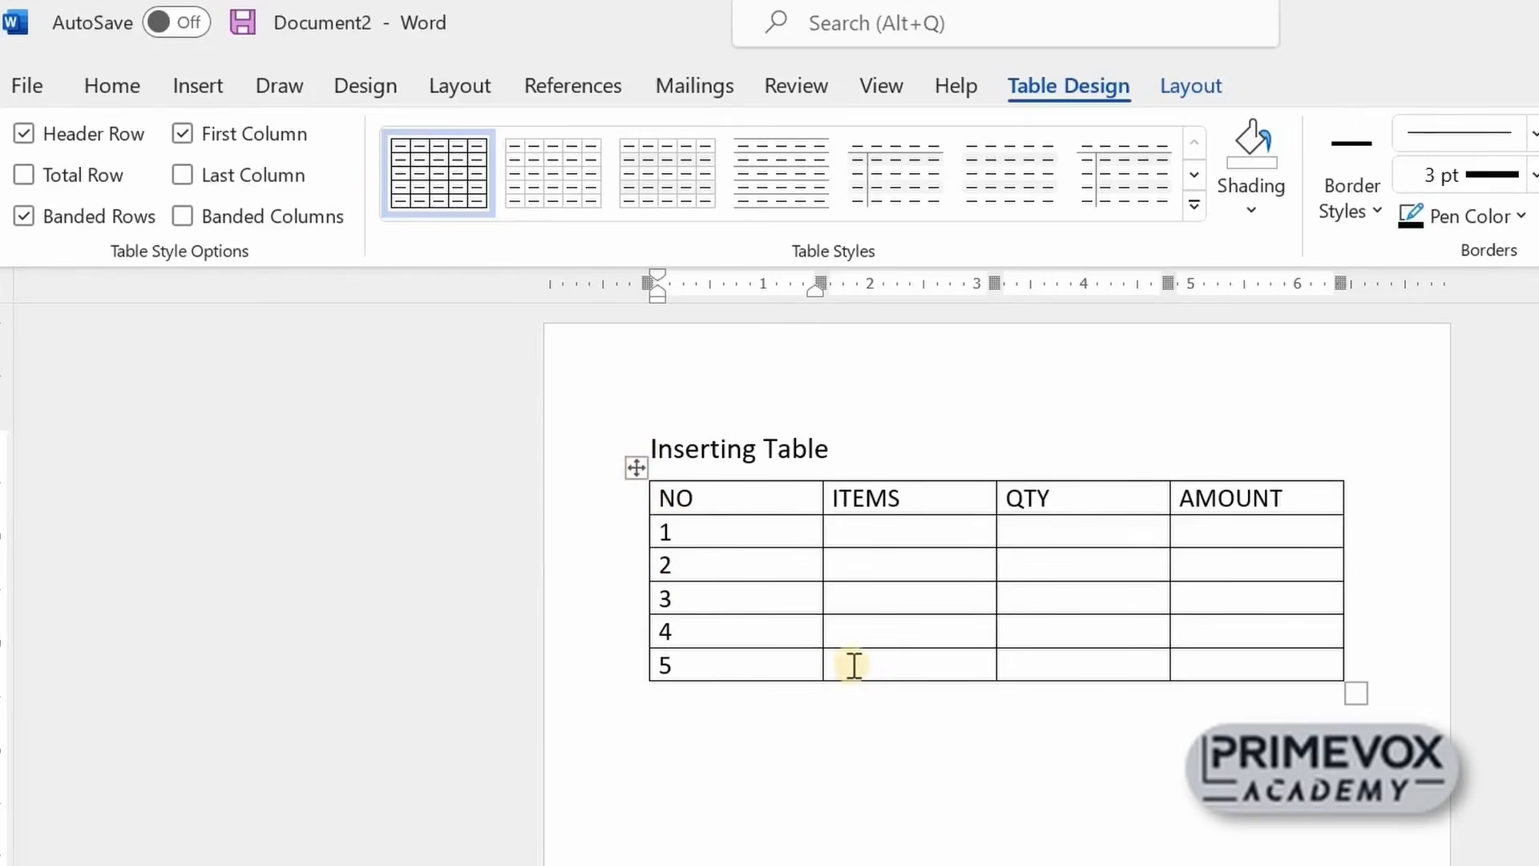
Apply the blue list table style with a solid header and banded rows to the whole table
left_click(632, 467)
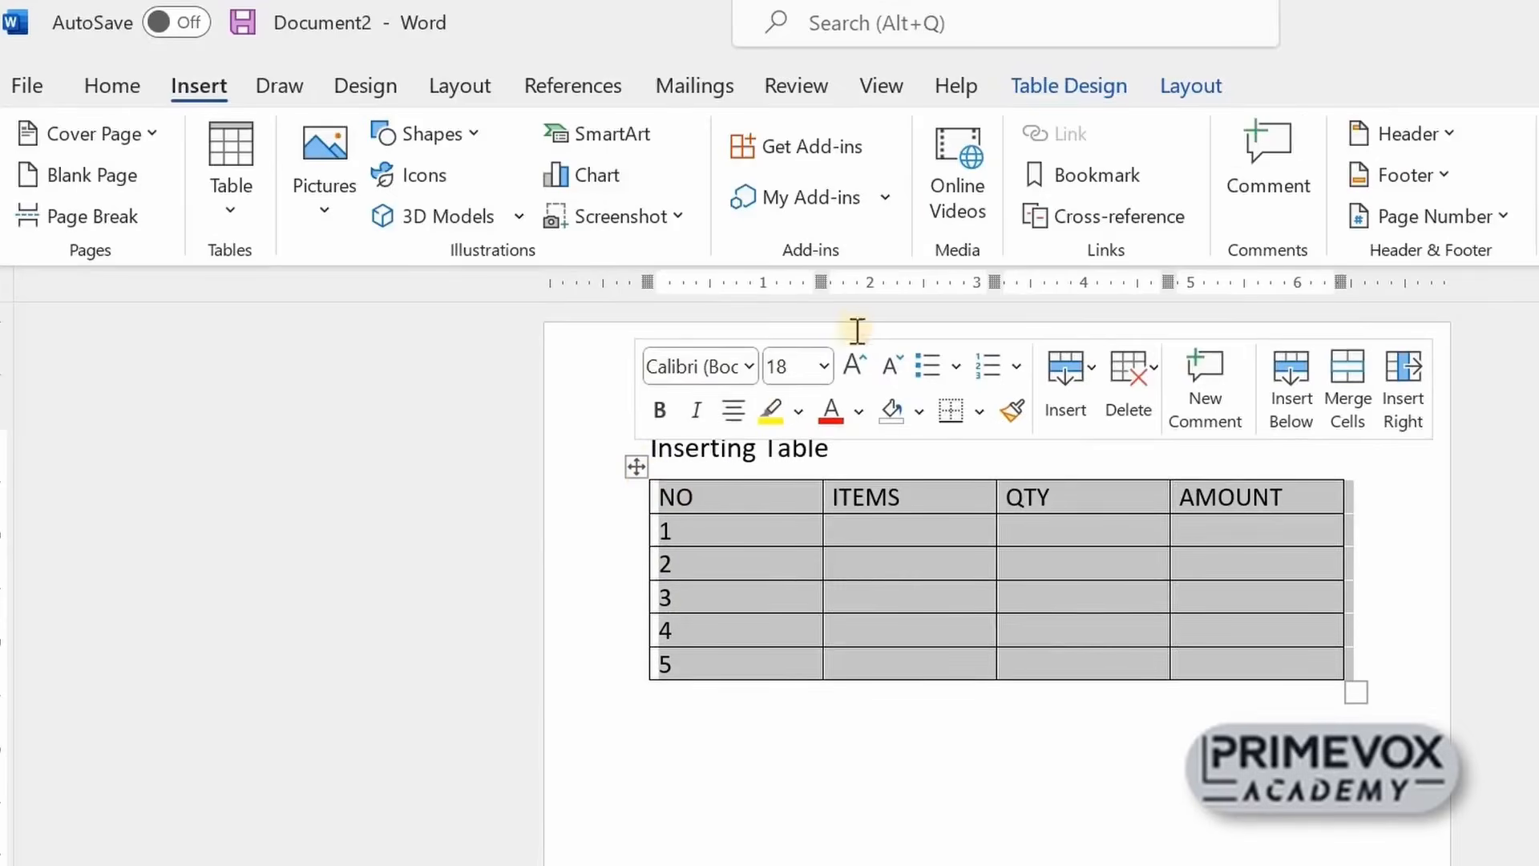
left_click(1072, 90)
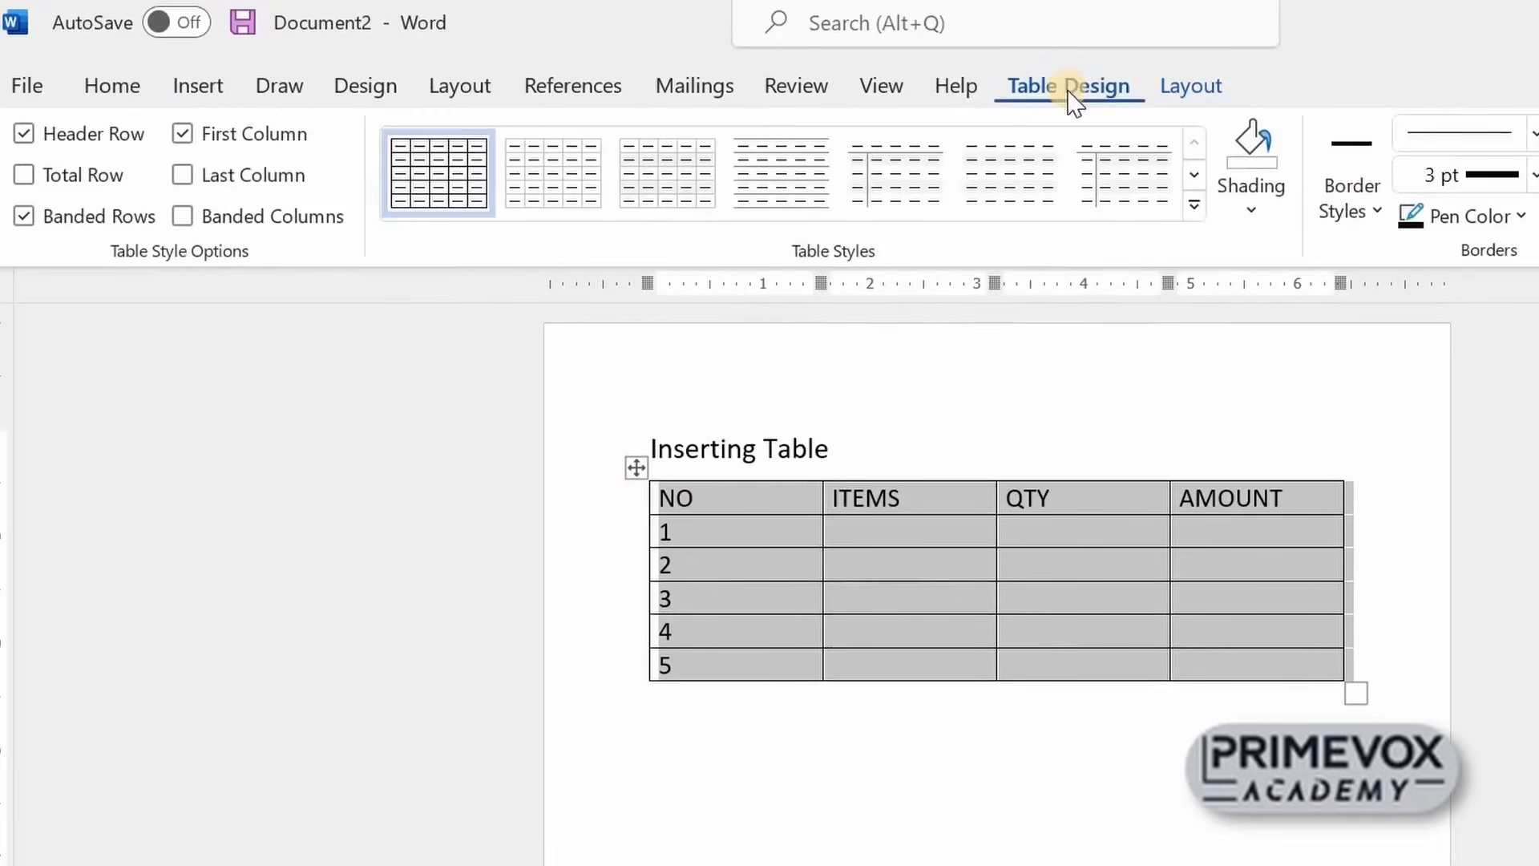
left_click(1194, 205)
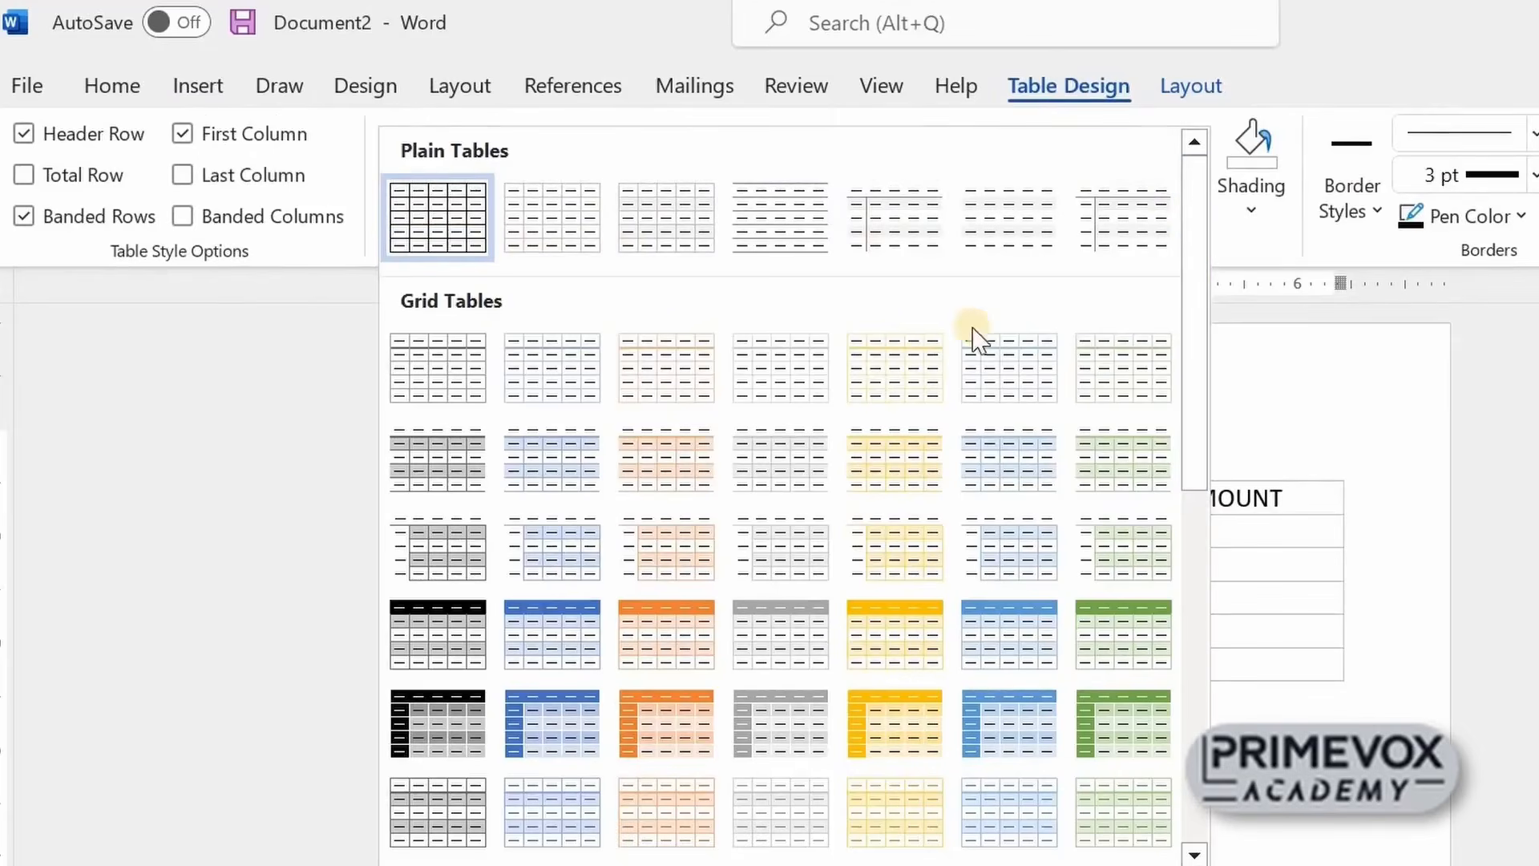
scroll(955, 346, "down", 5)
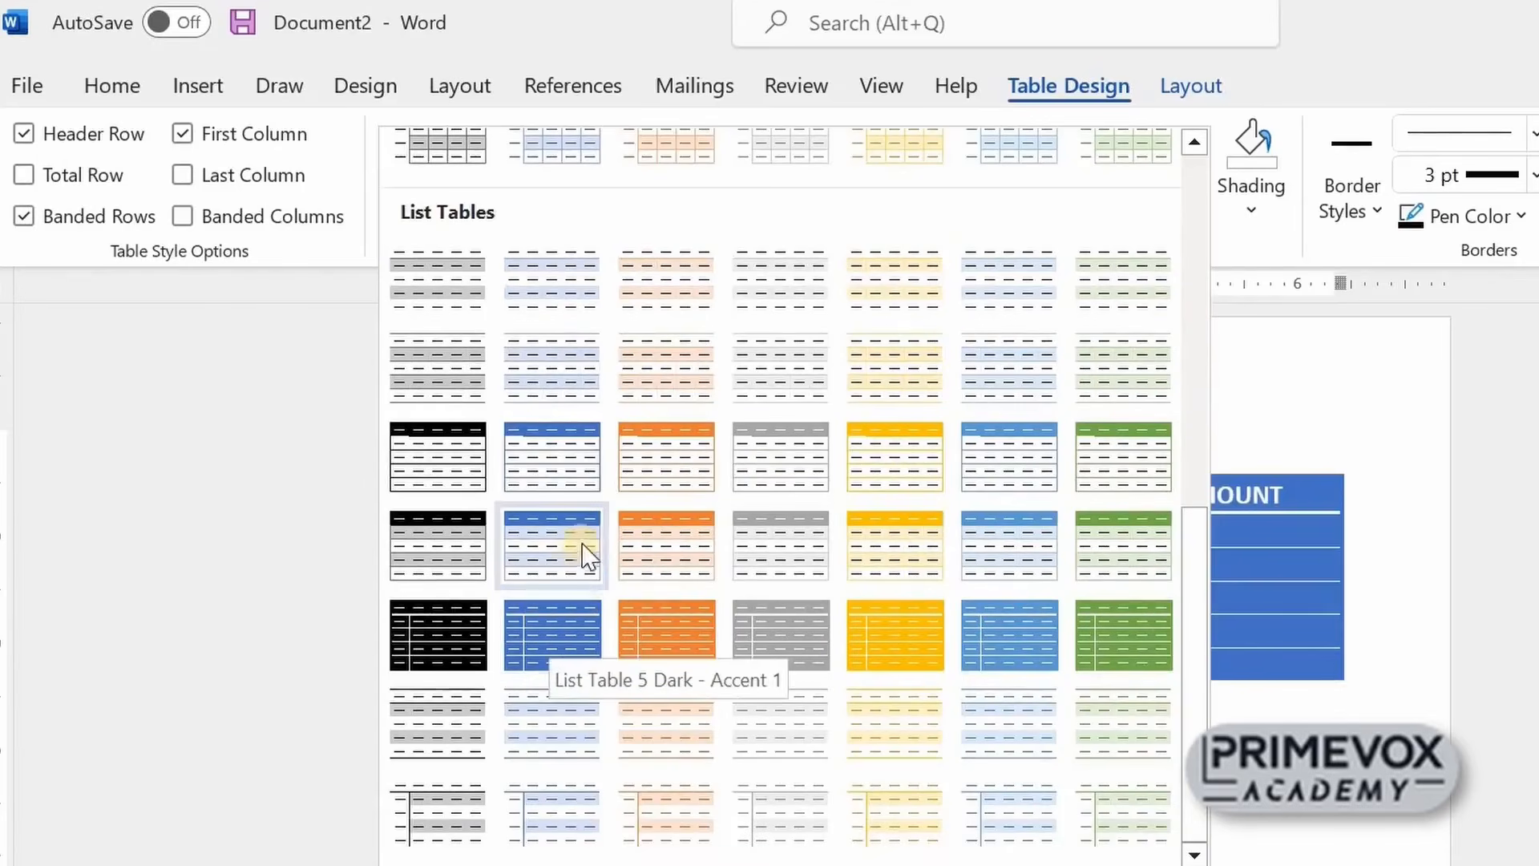
left_click(551, 549)
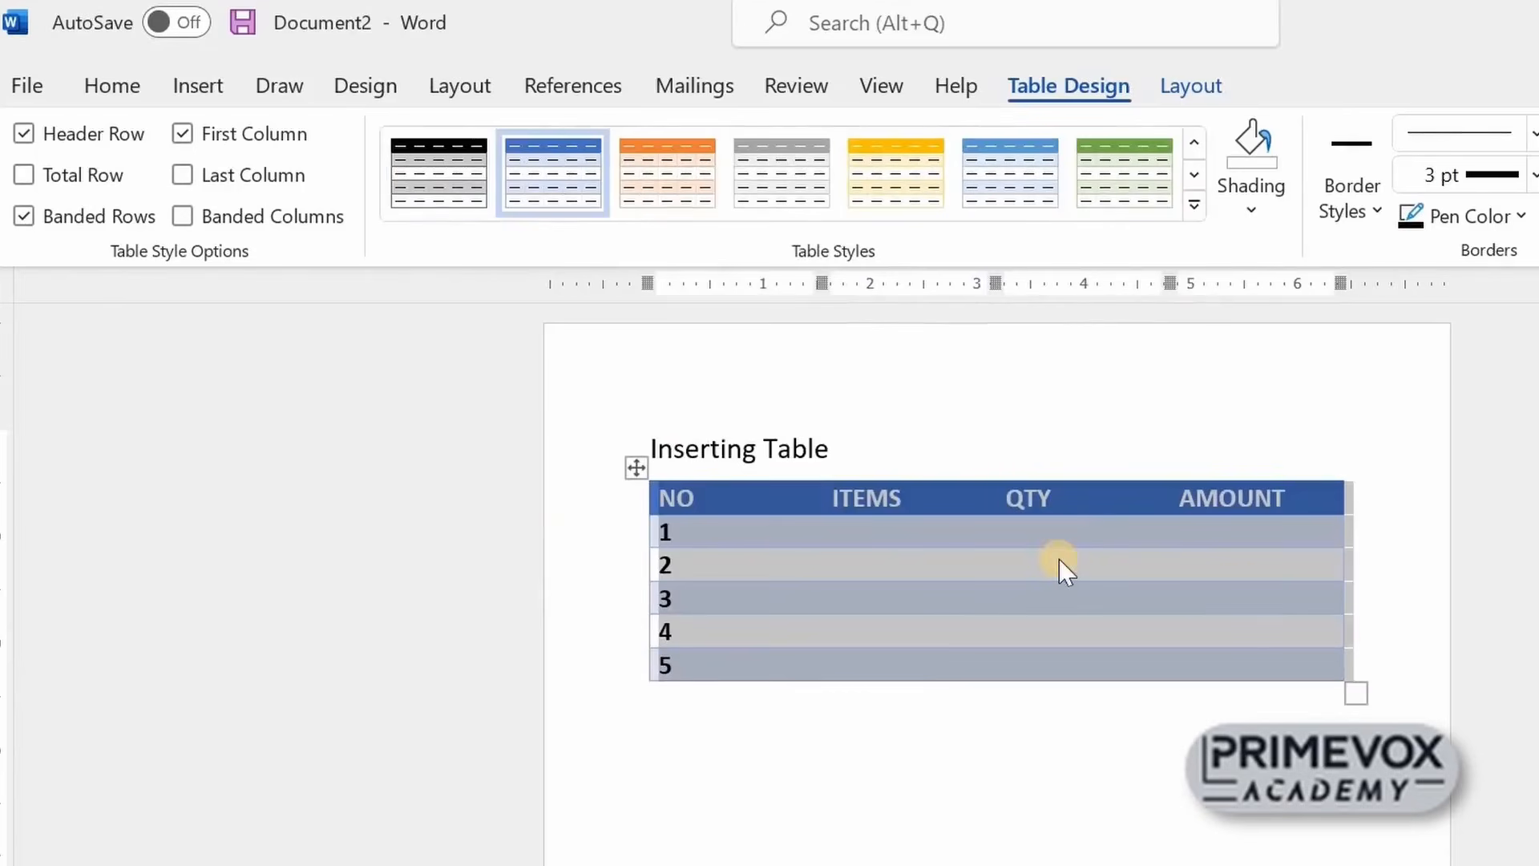
Change the table style to the grid design with a black header and gray banded rows, and deselect the table
left_click(1194, 205)
scroll(928, 509, "up", 3)
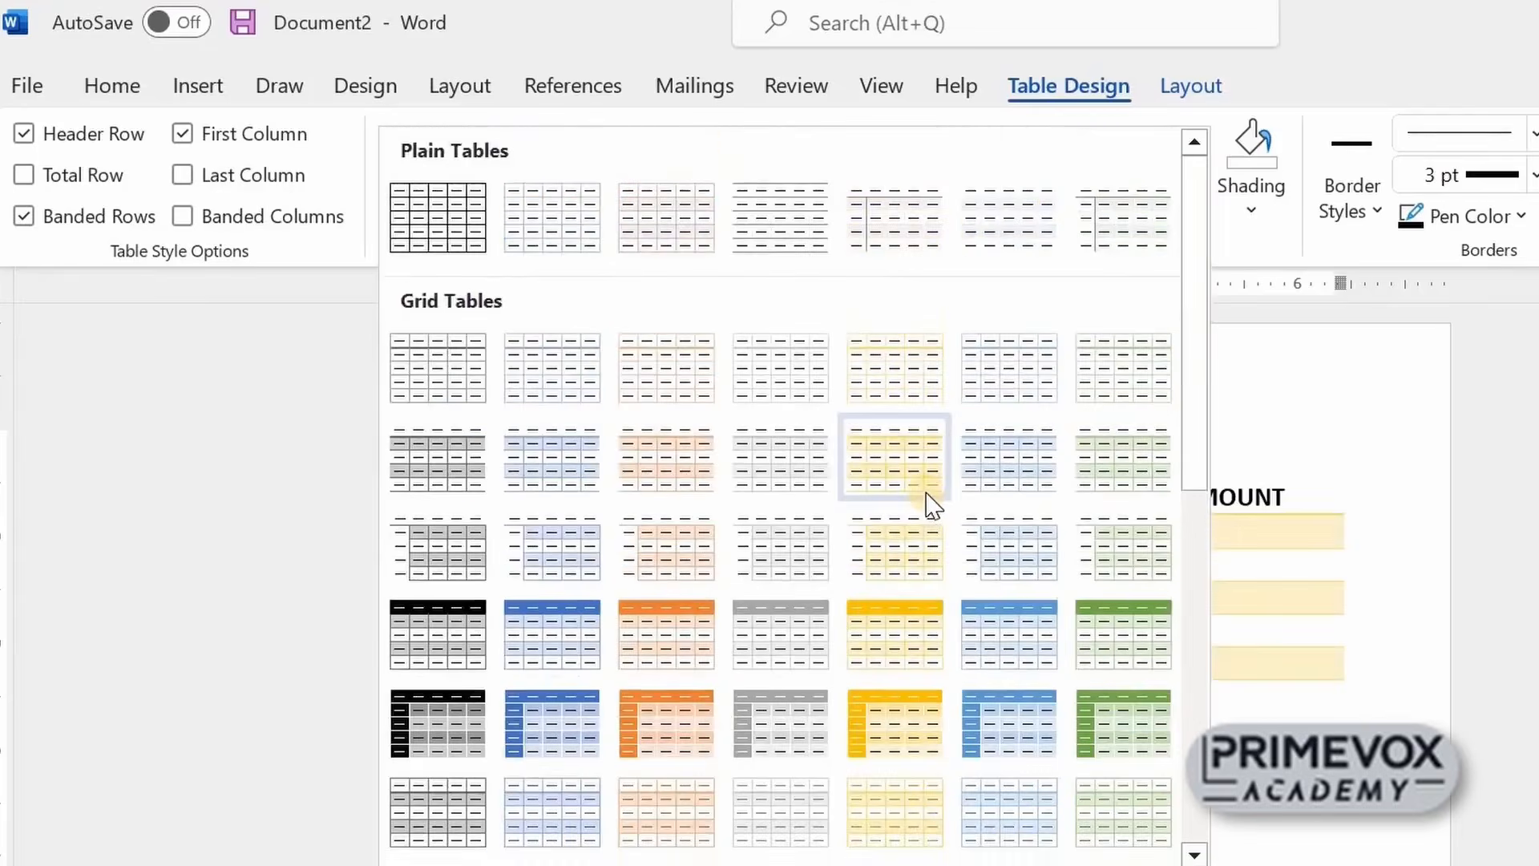
scroll(929, 509, "down", 1)
scroll(928, 509, "down", 3)
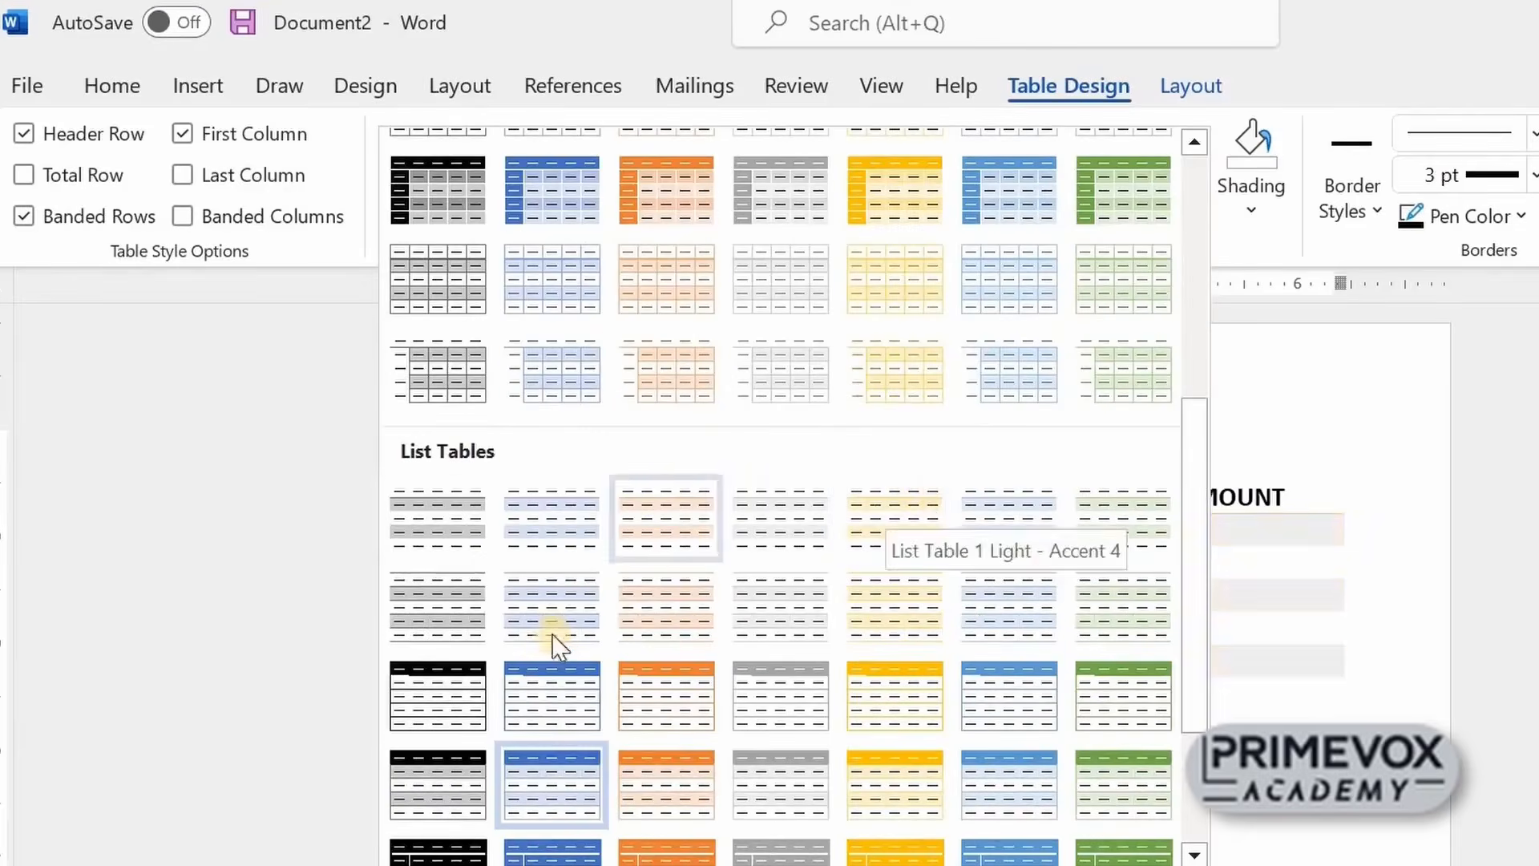
scroll(553, 633, "up", 6)
scroll(550, 629, "down", 8)
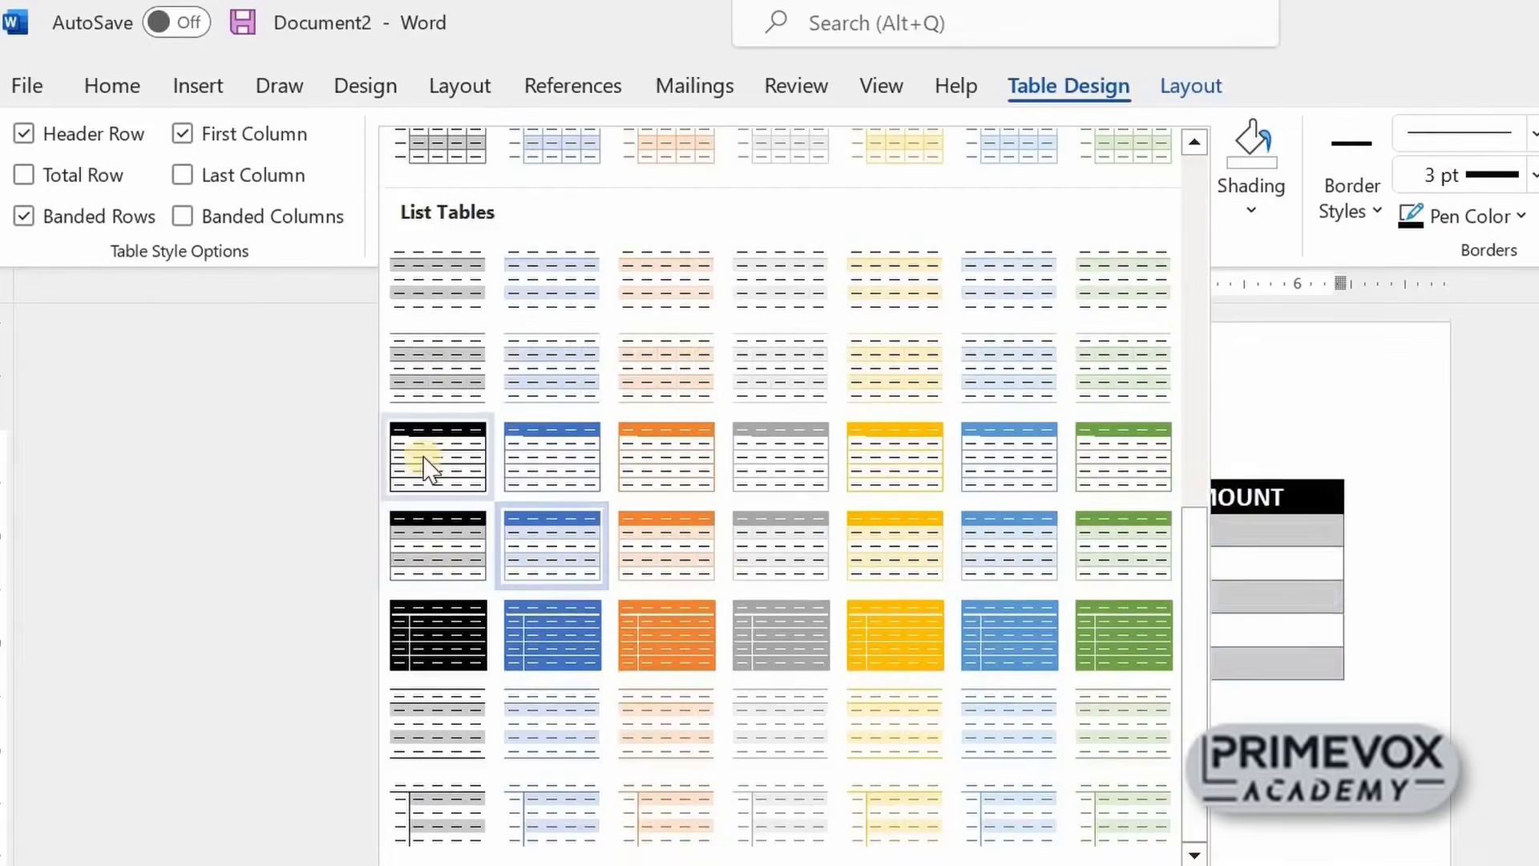
scroll(425, 448, "up", 3)
left_click(421, 429)
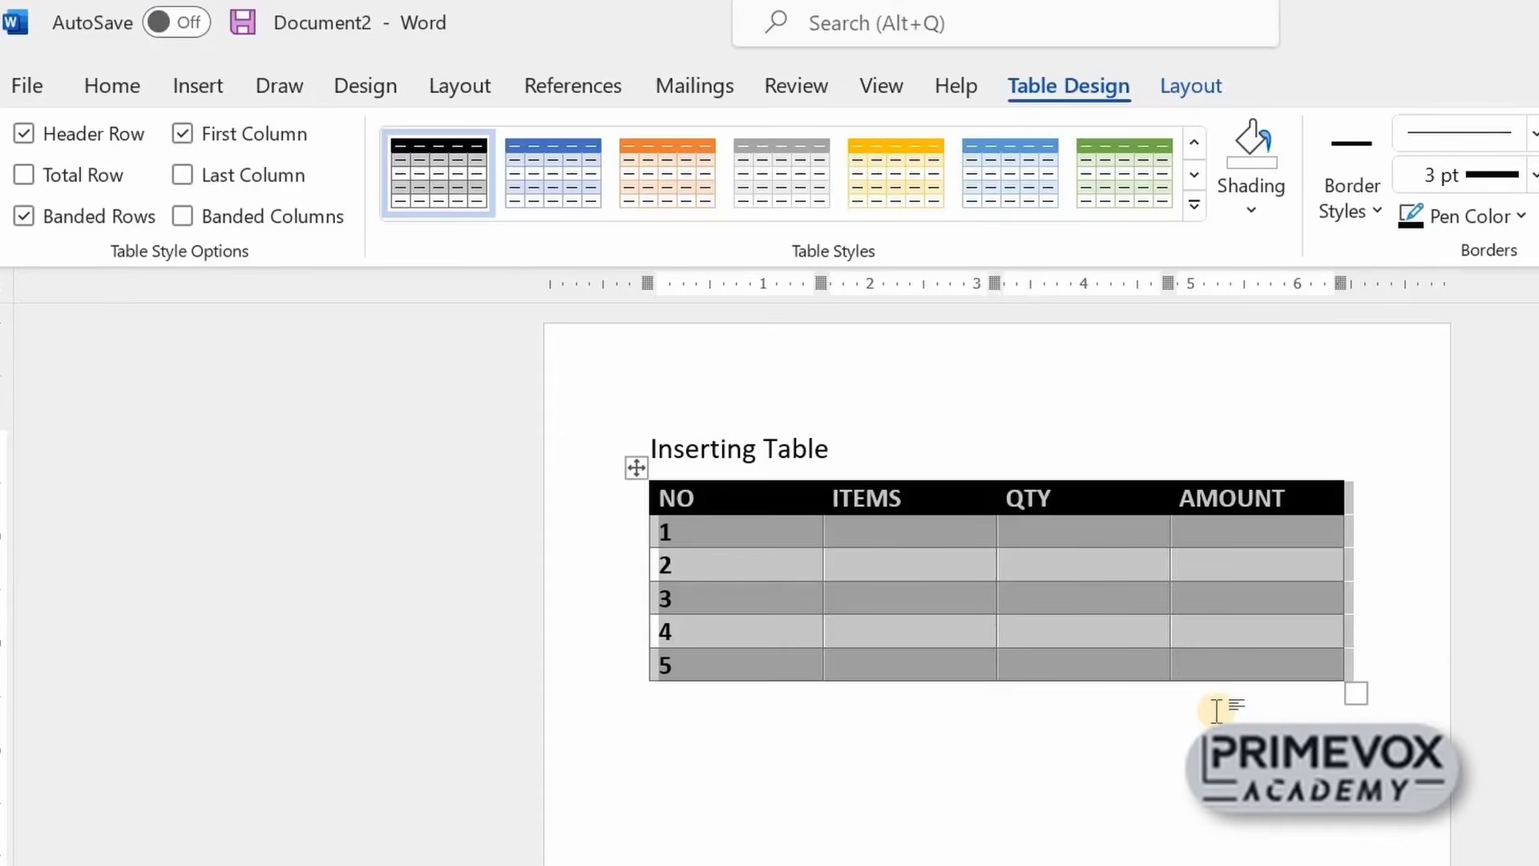
left_click(1277, 711)
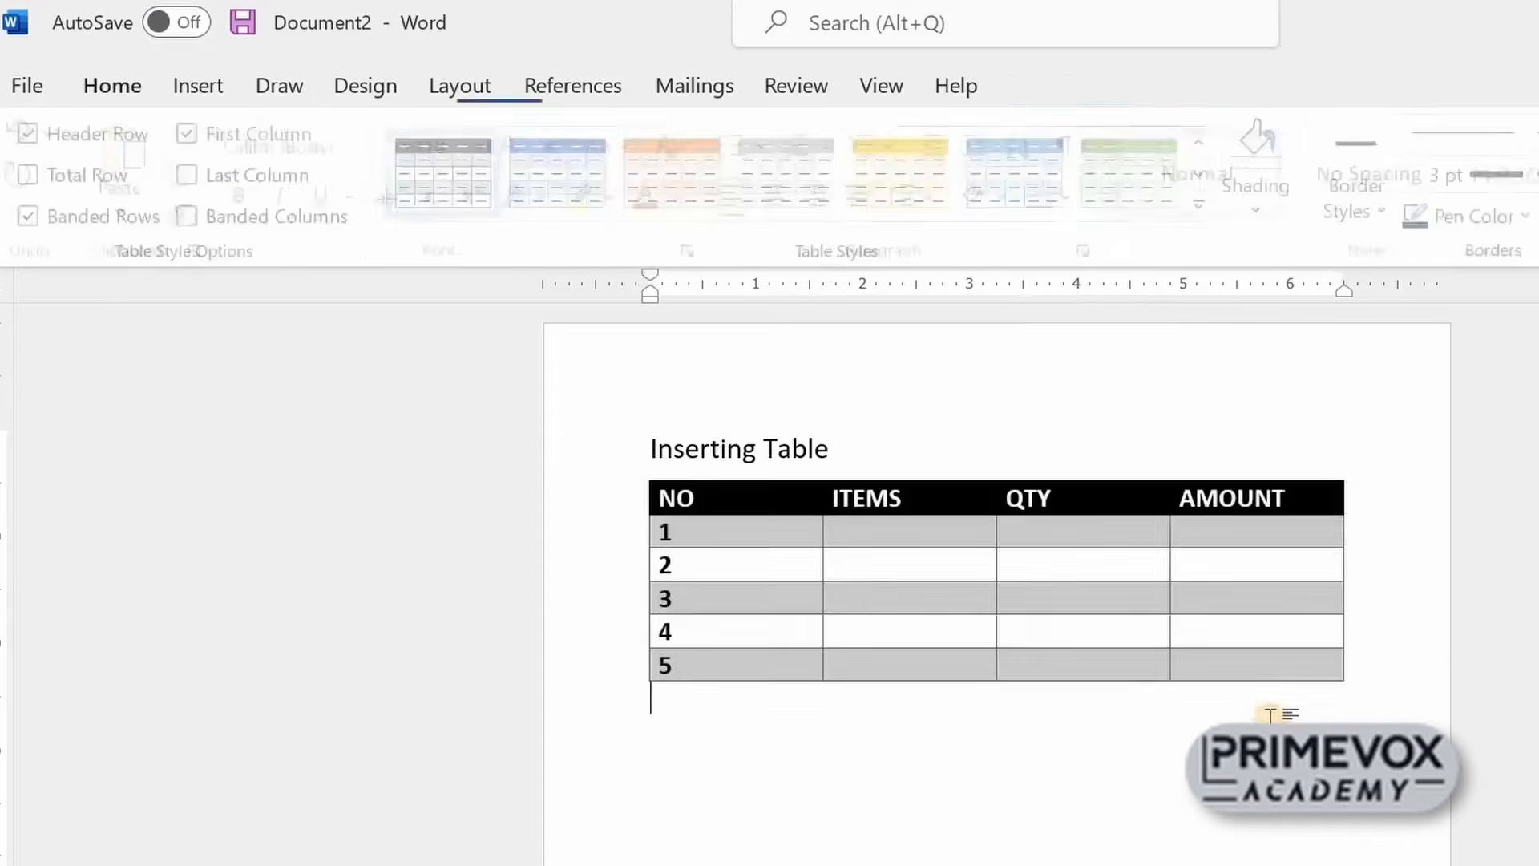
Shade the AMOUNT cell in row 4 with the standard green color
left_click(999, 639)
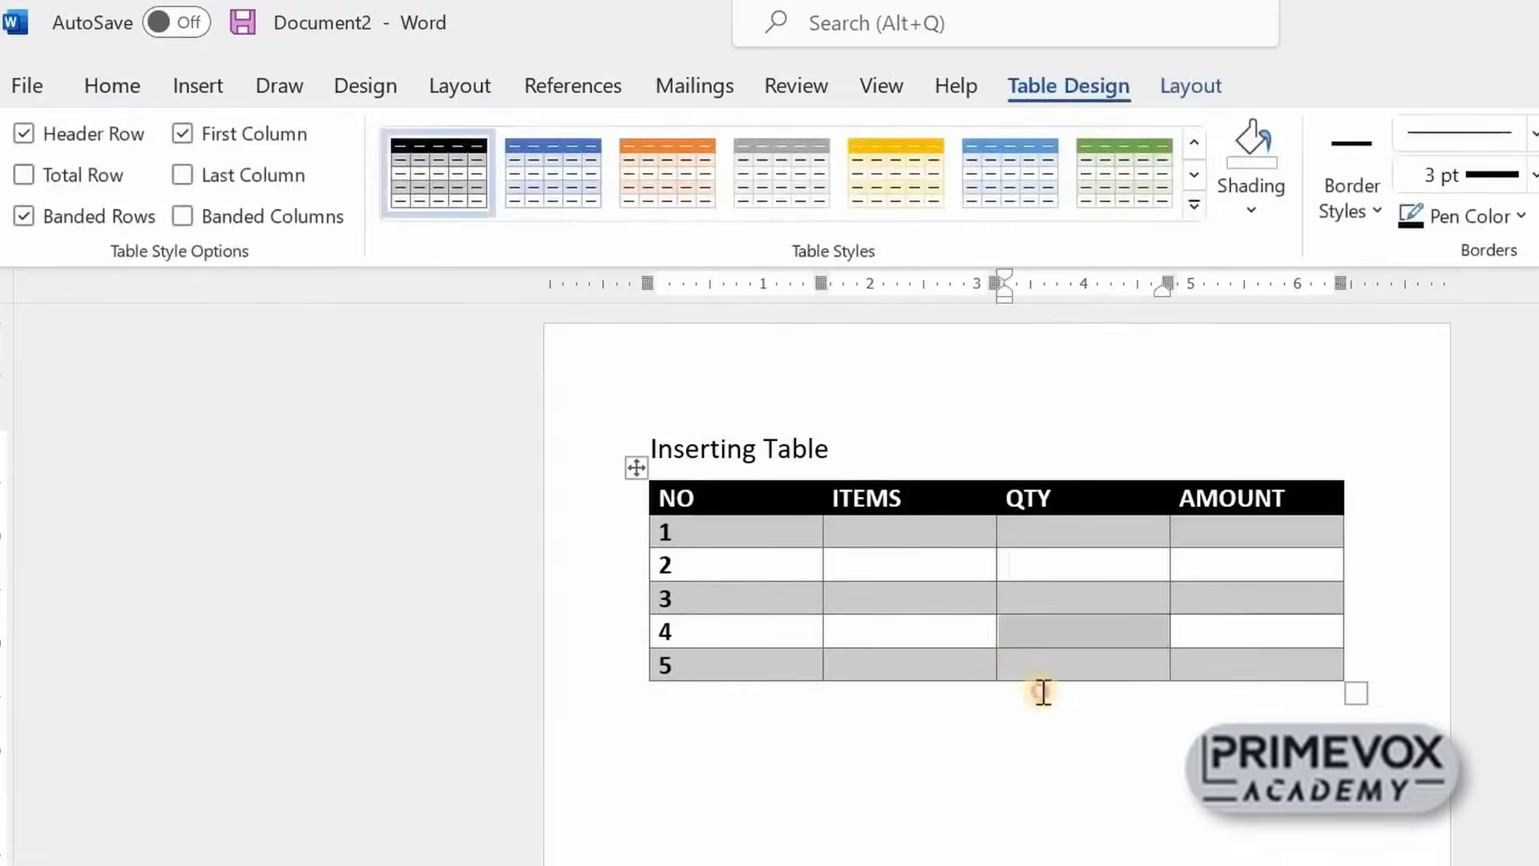
left_click(1042, 691)
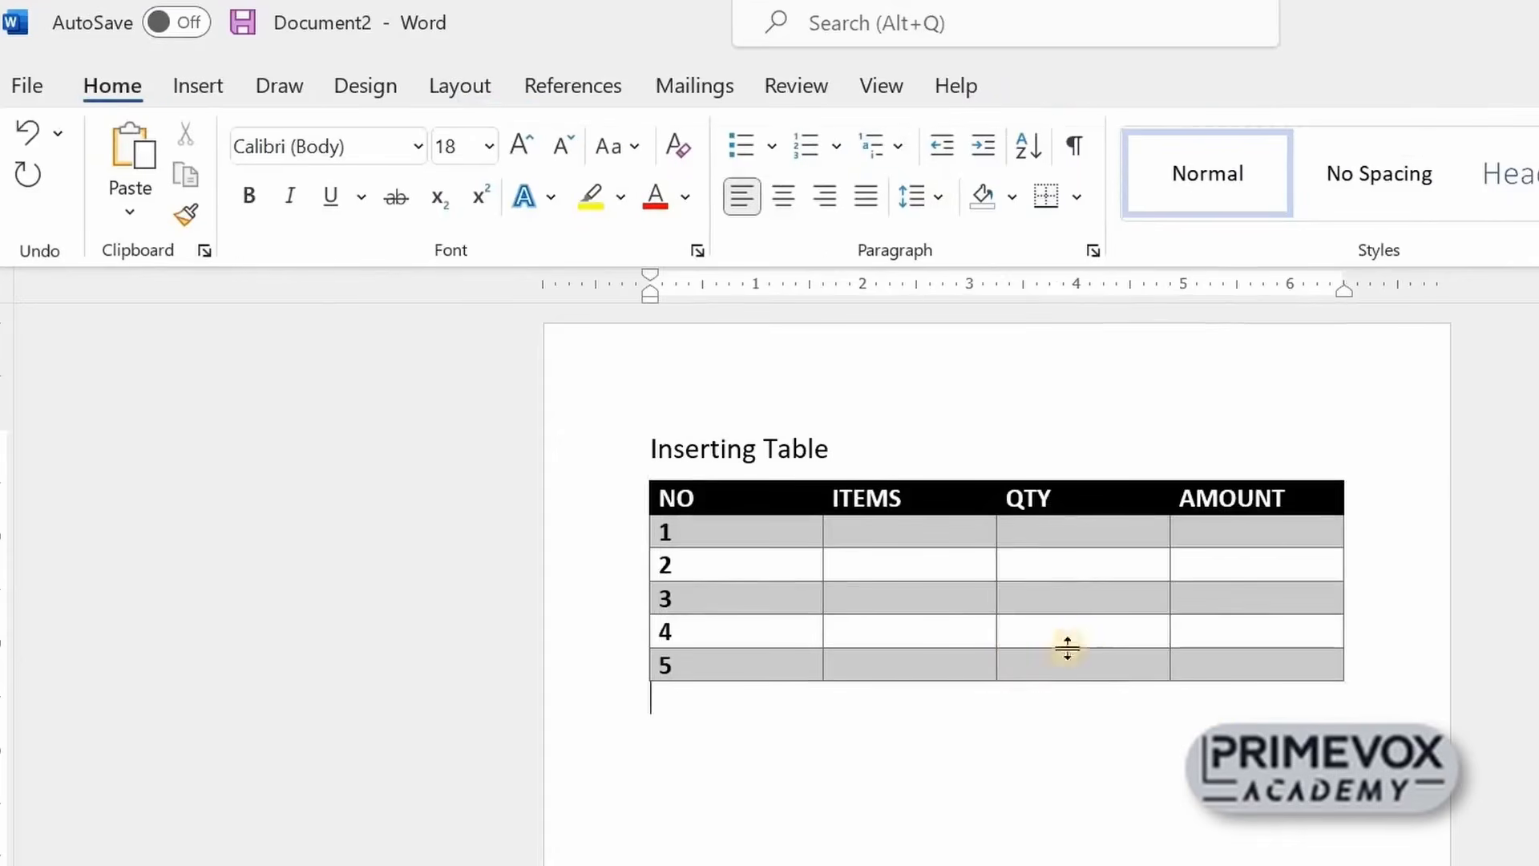
left_click(1183, 633)
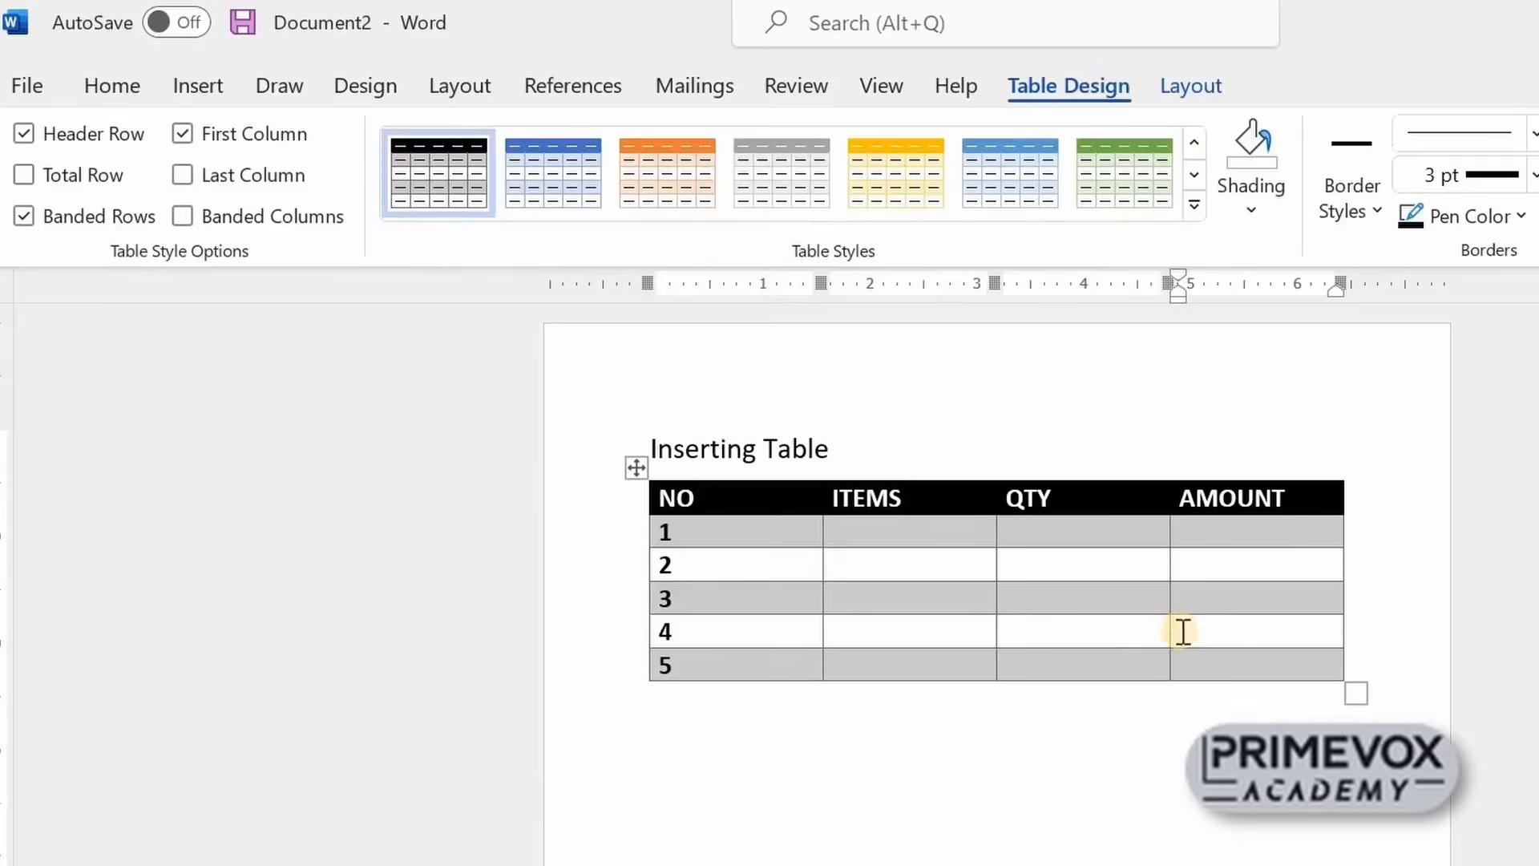
left_click(1171, 632)
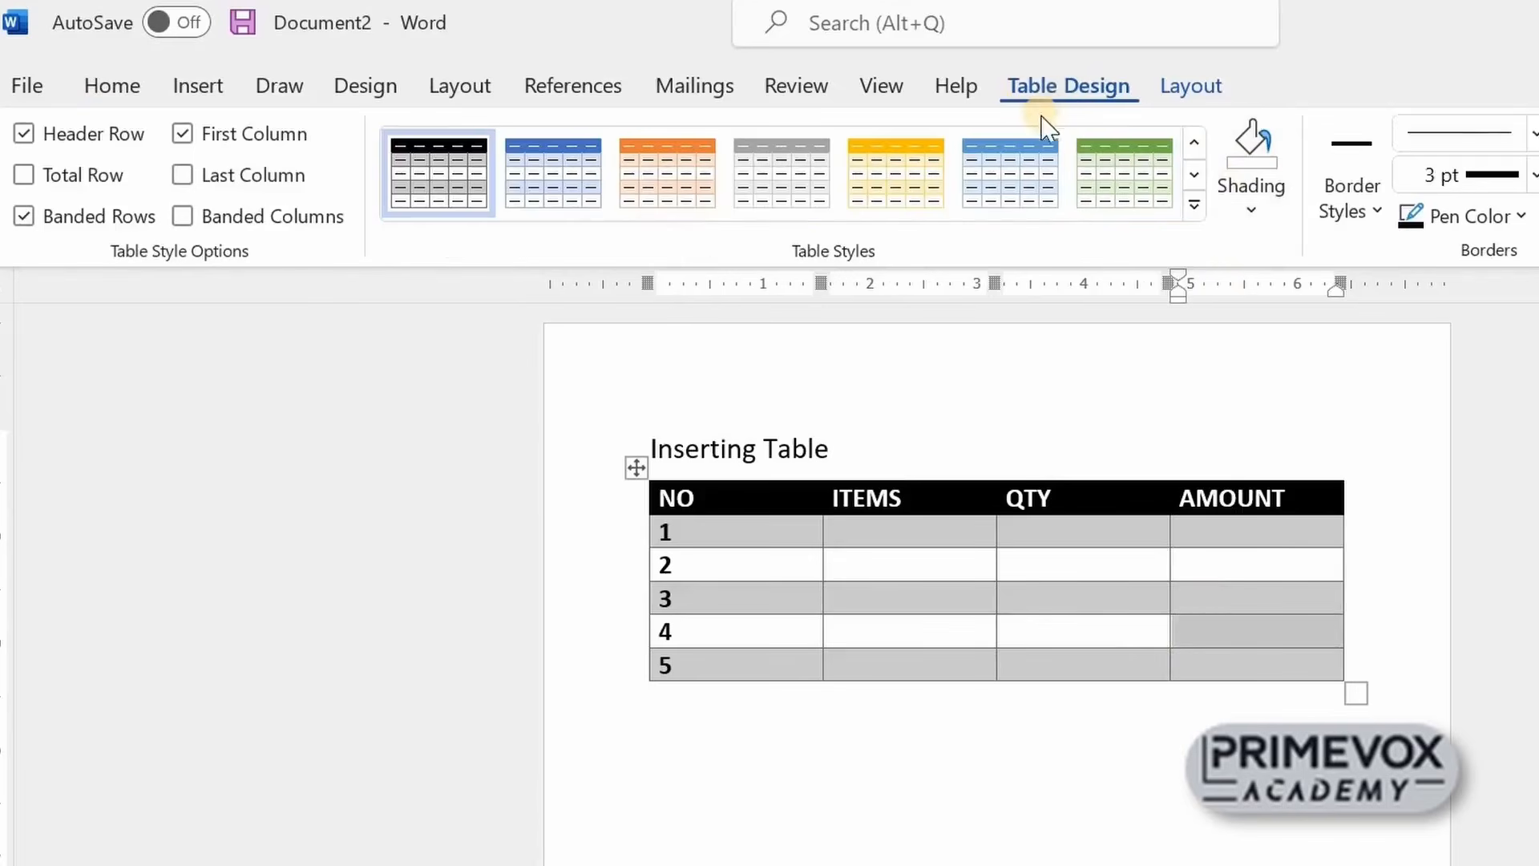
left_click(1253, 212)
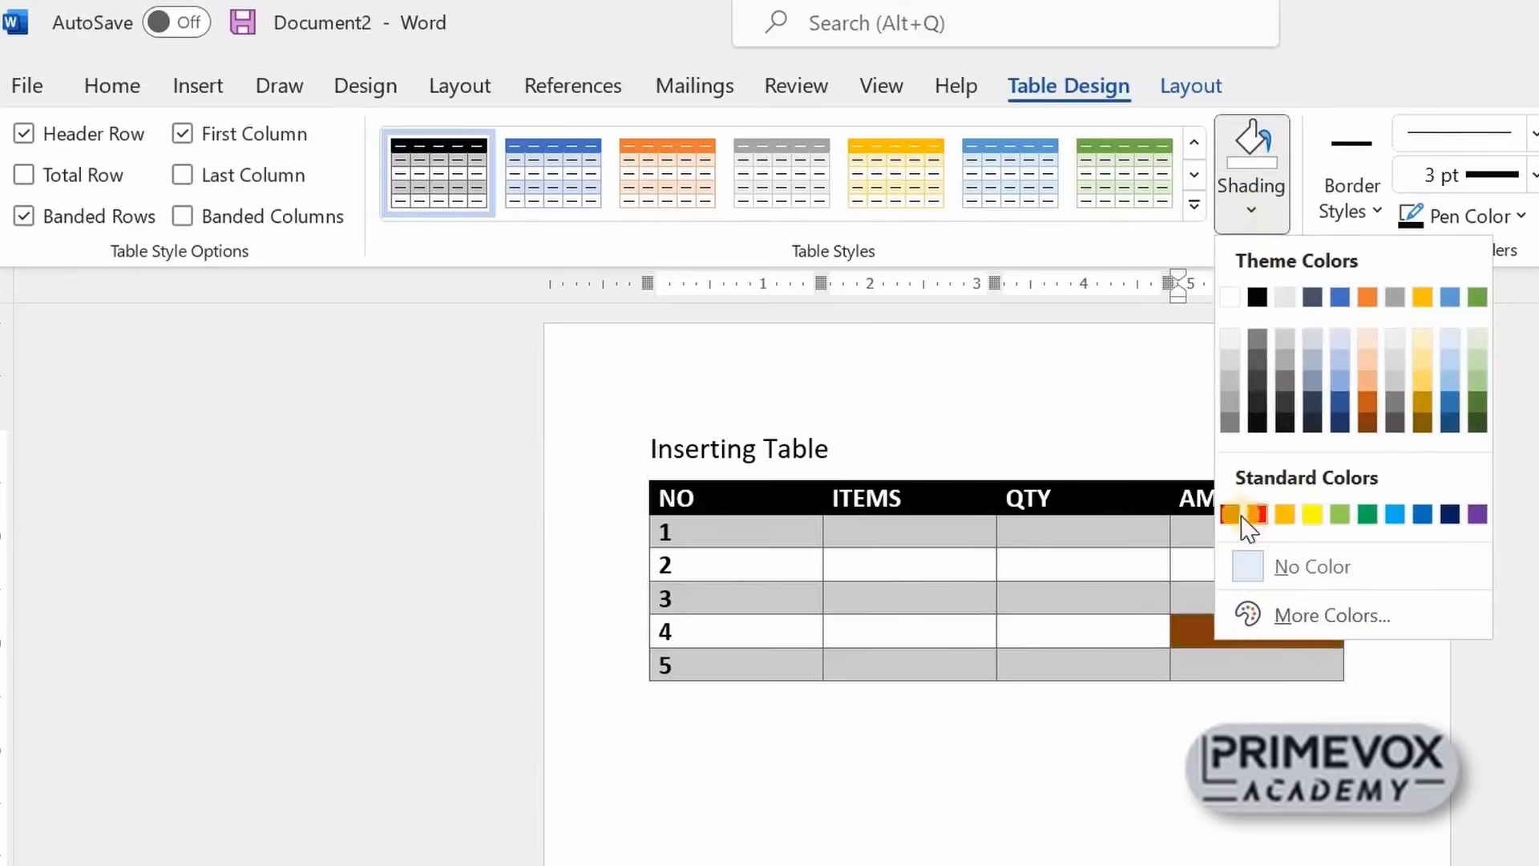
left_click(1365, 519)
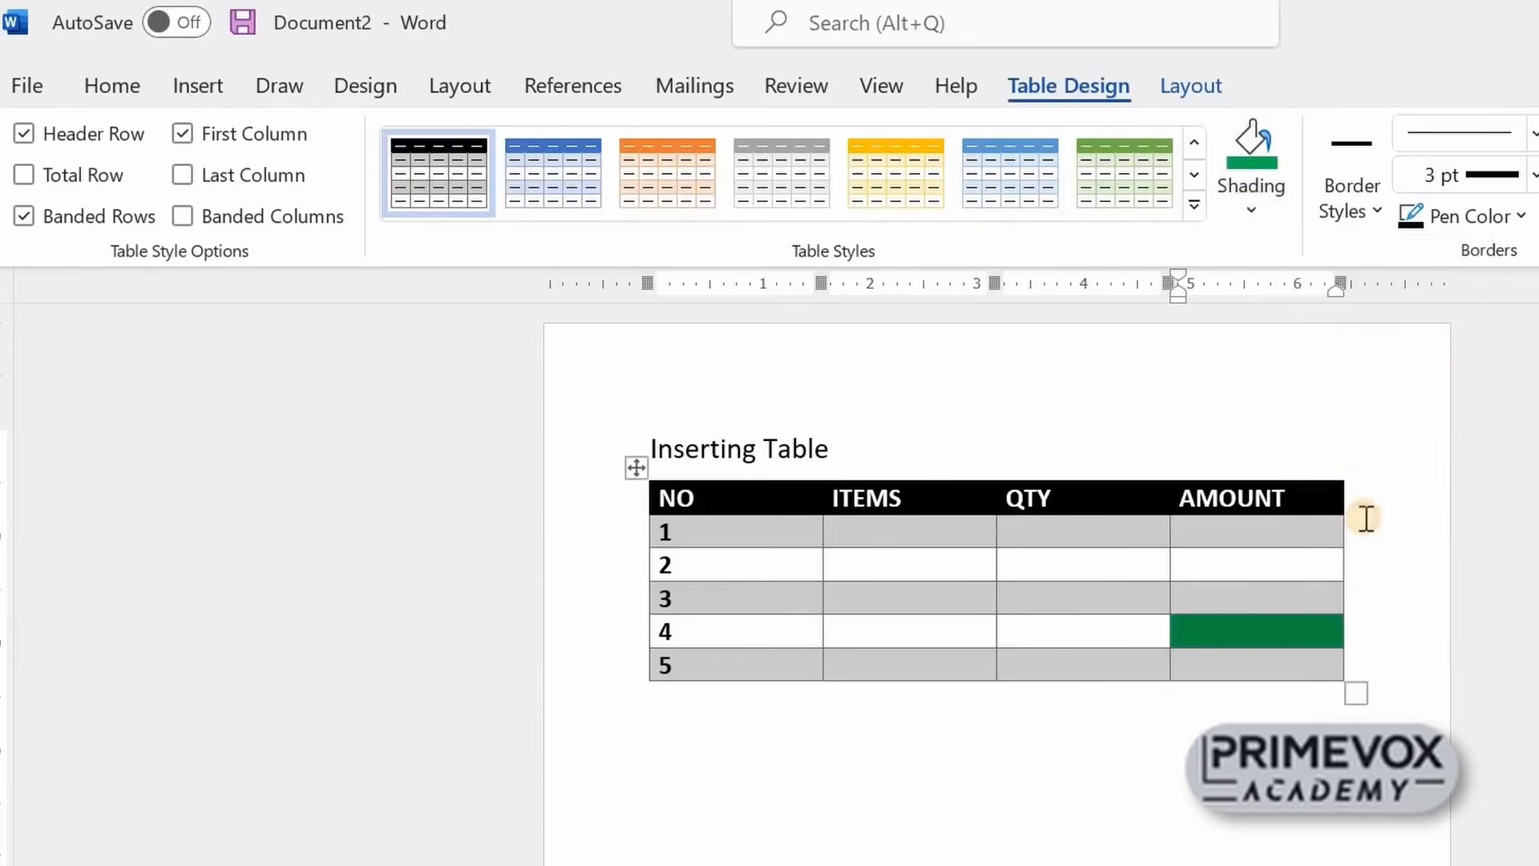
Narrow the NO column to fit its heading and widen the ITEMS column into the QTY column
left_click(651, 697)
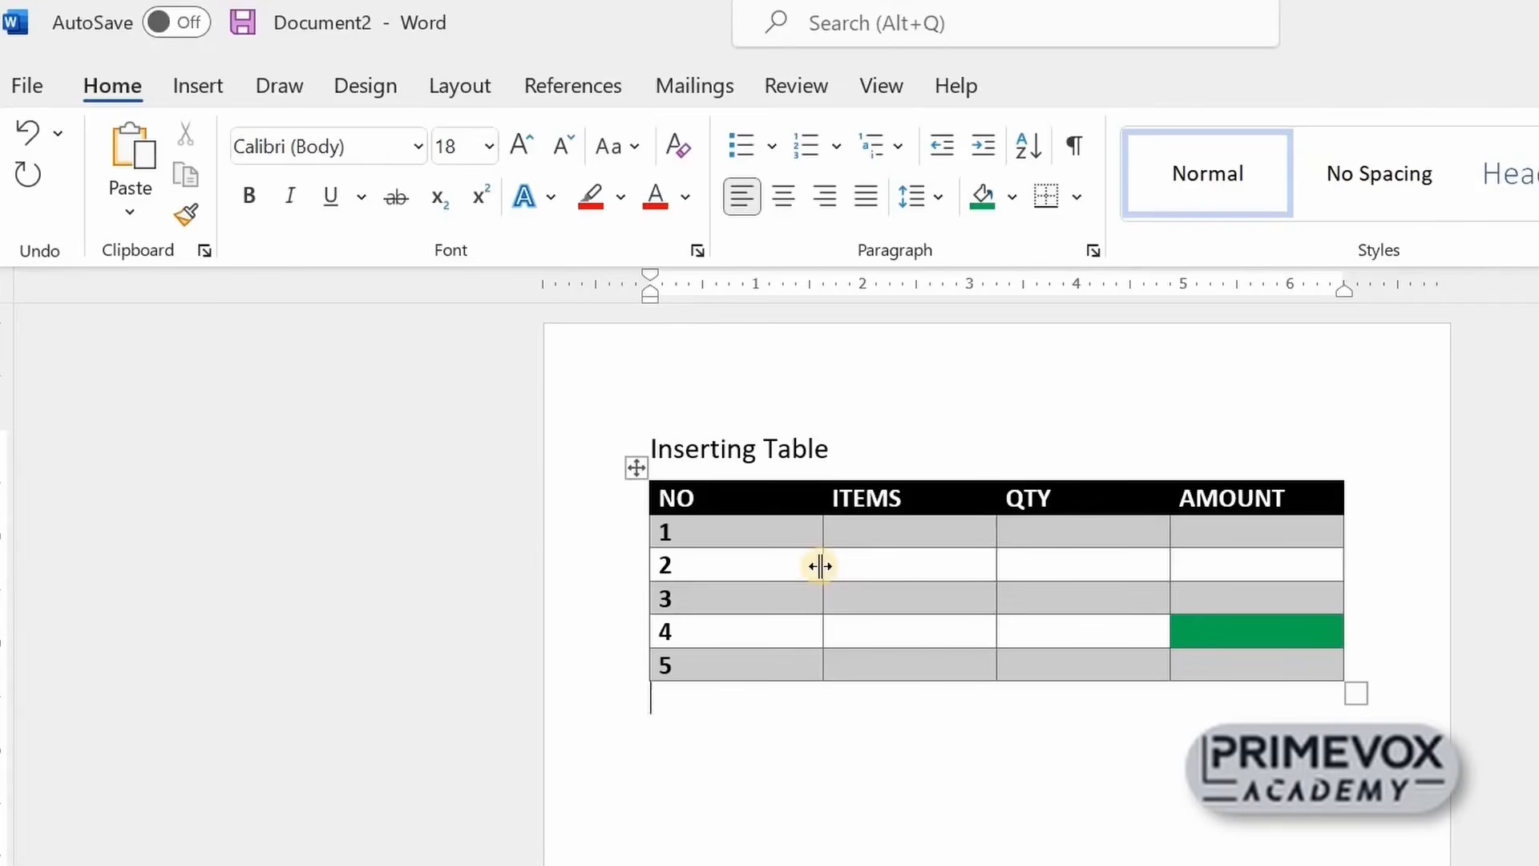
left_click_drag(820, 566, 716, 553)
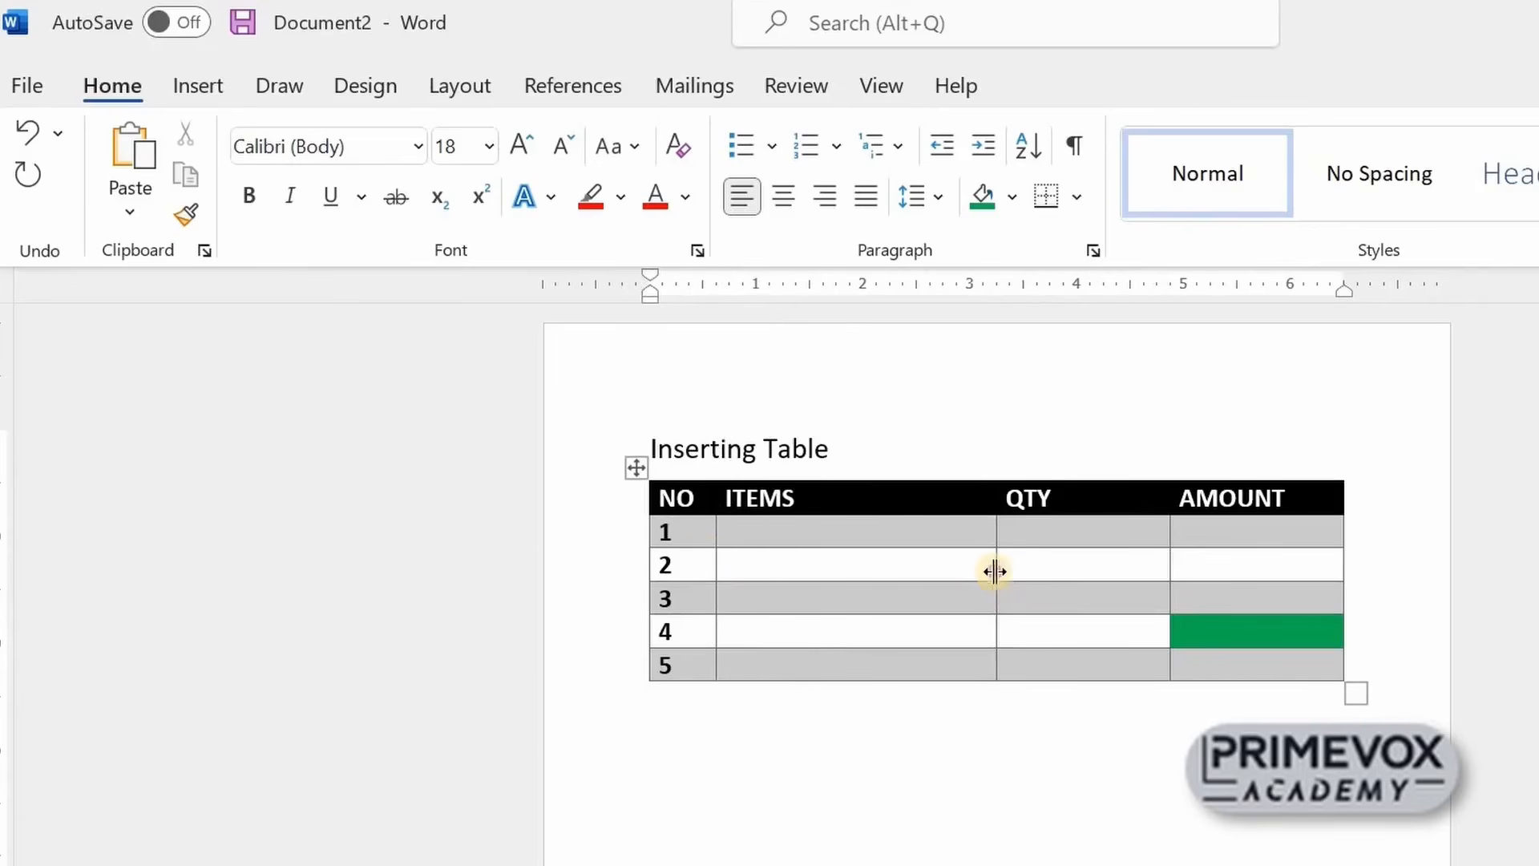
left_click_drag(994, 571, 1062, 568)
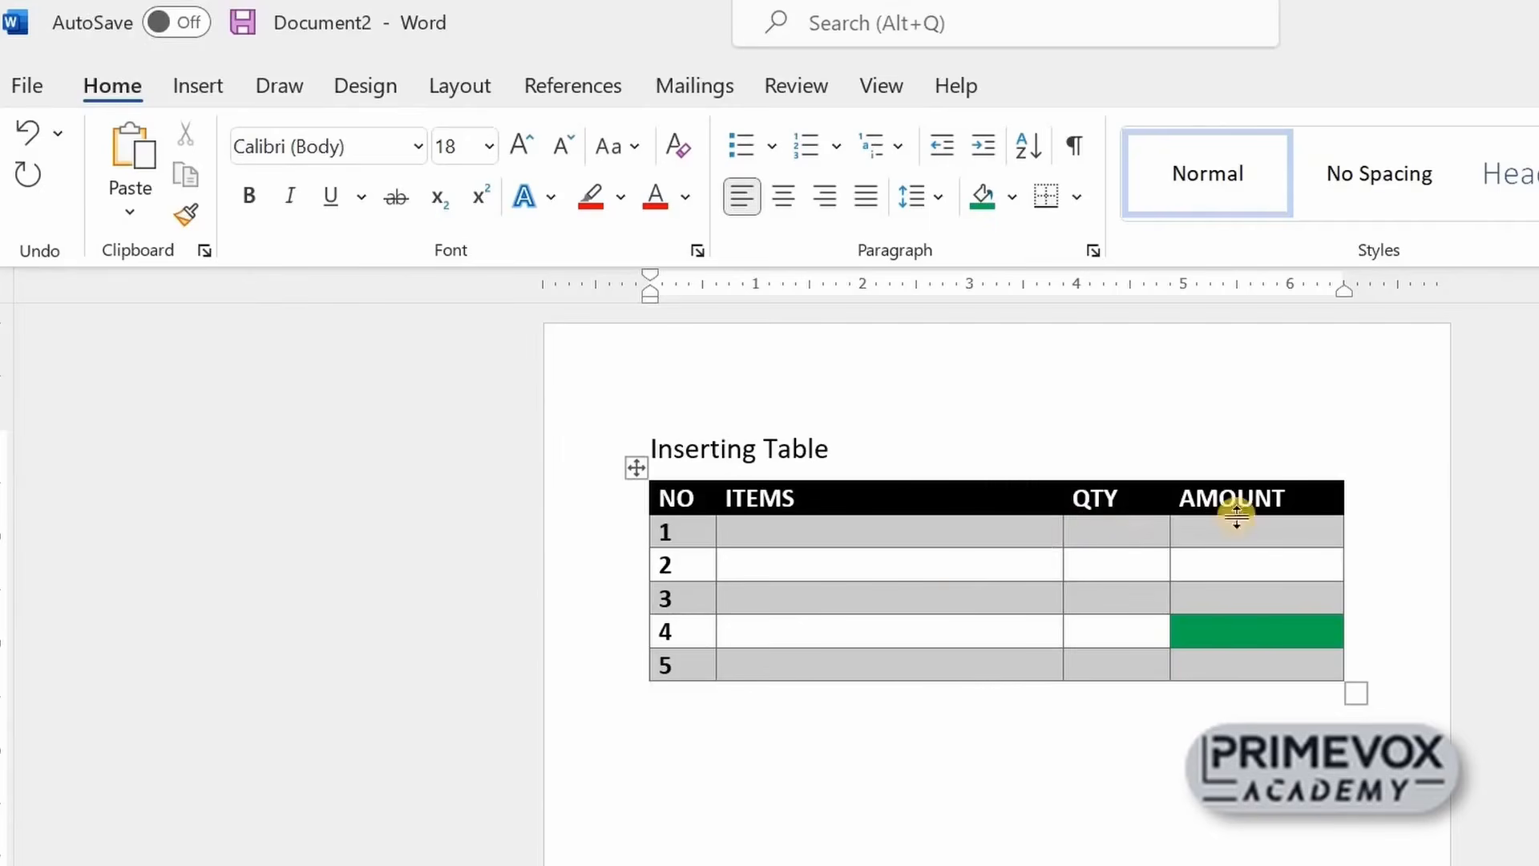
Insert an empty column between the QTY and AMOUNT columns
left_click(1122, 529)
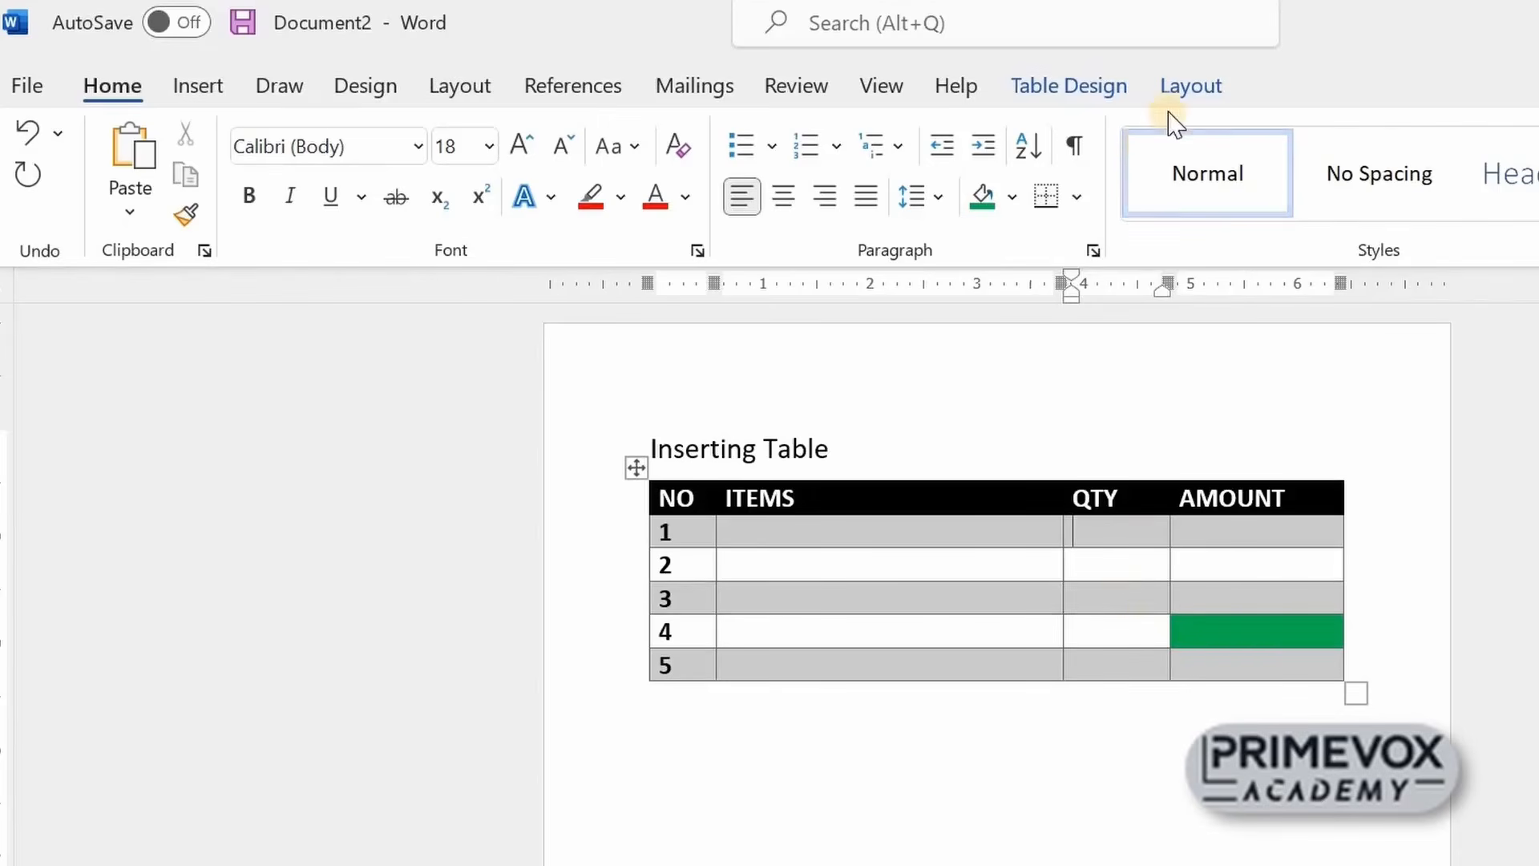
left_click(1214, 89)
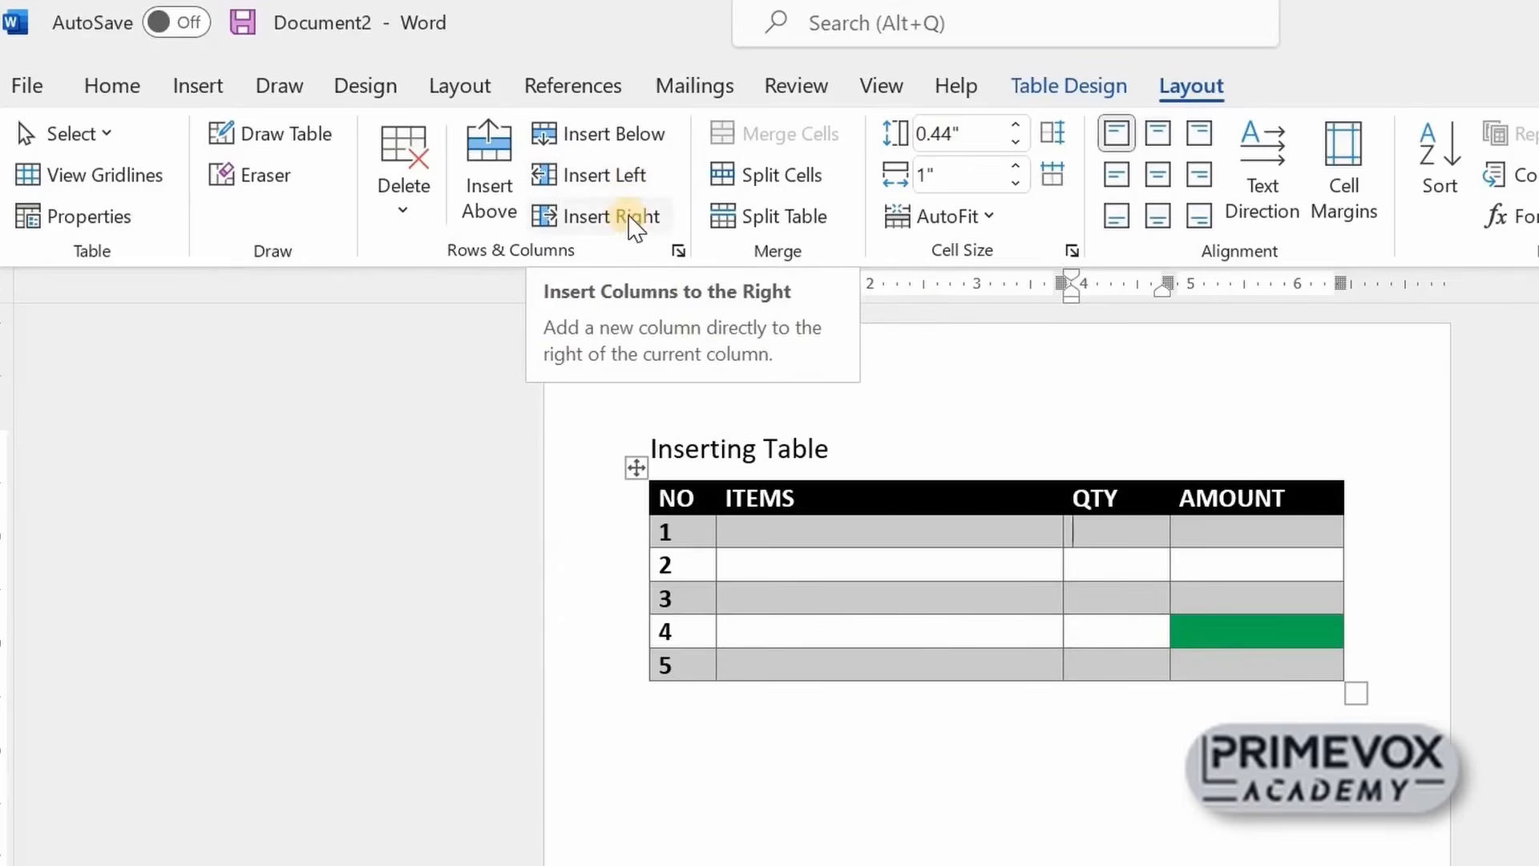
left_click(631, 222)
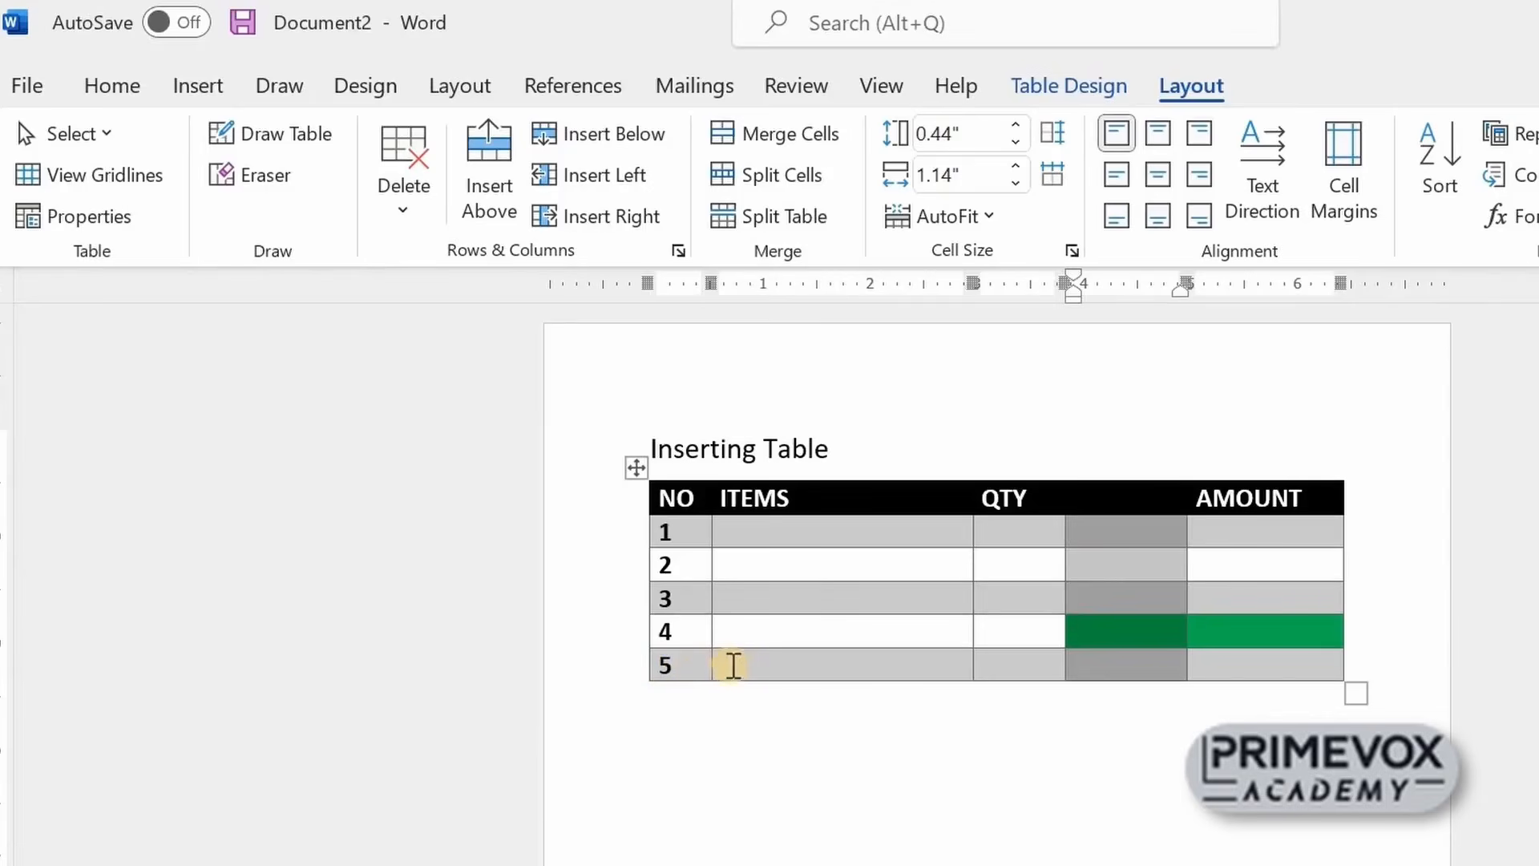
Insert an empty row below the row numbered 5
left_click(733, 667)
key("Left")
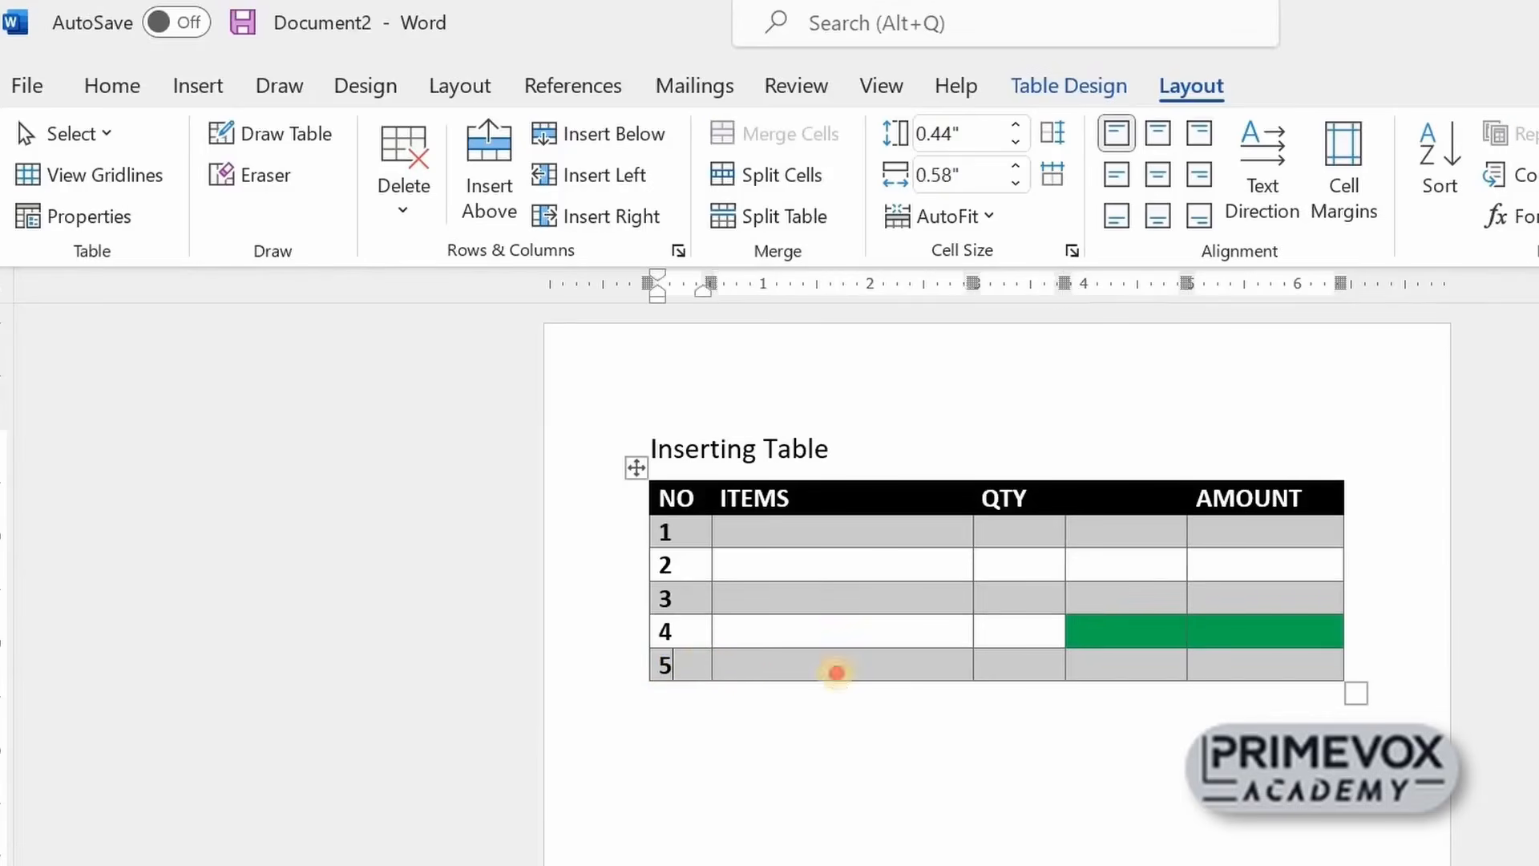
left_click(836, 671)
left_click(1011, 672)
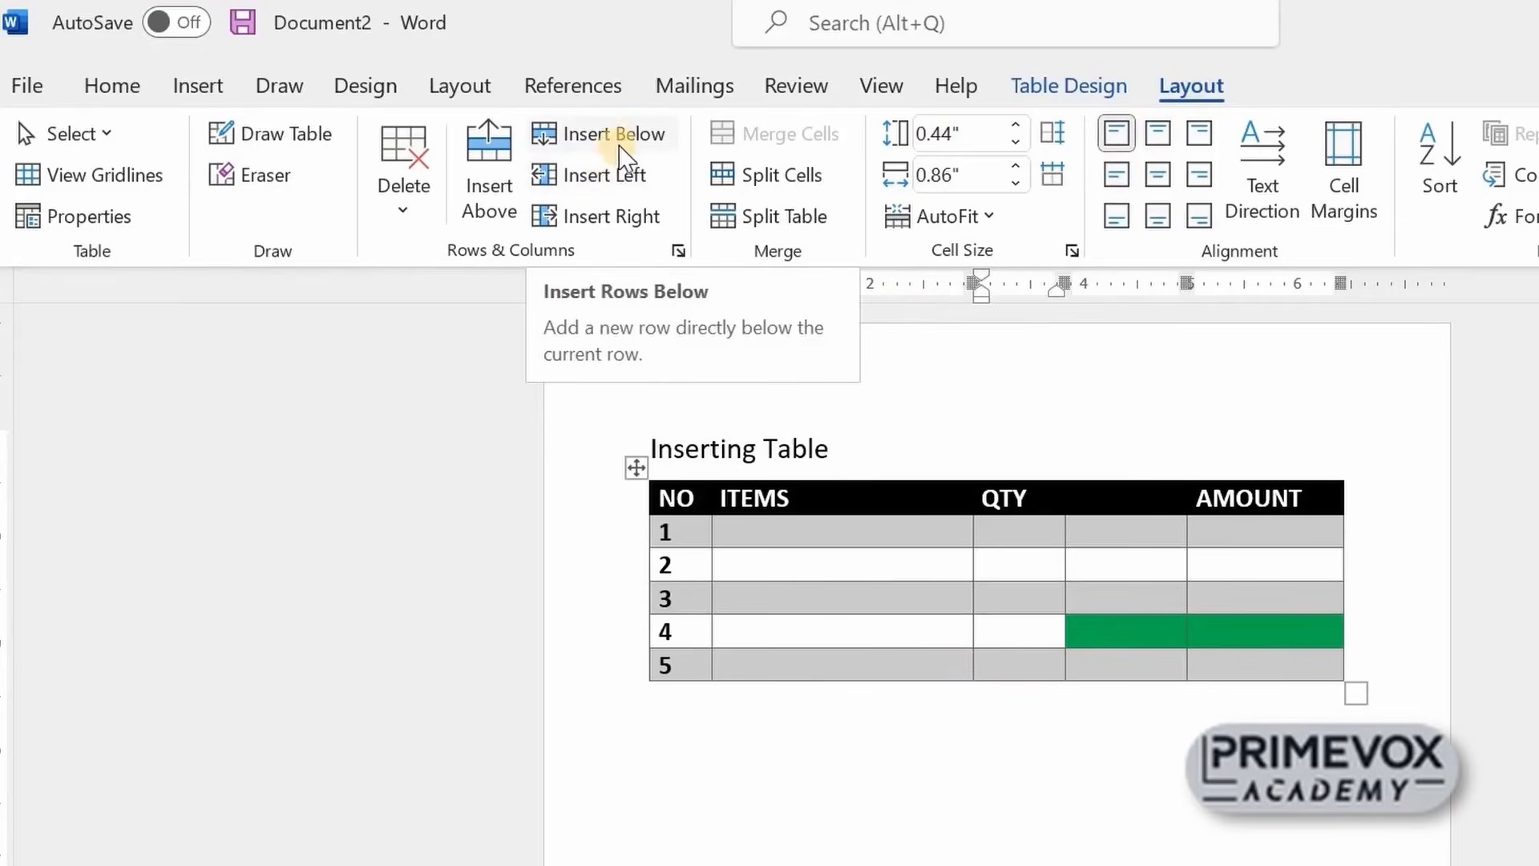
left_click(624, 140)
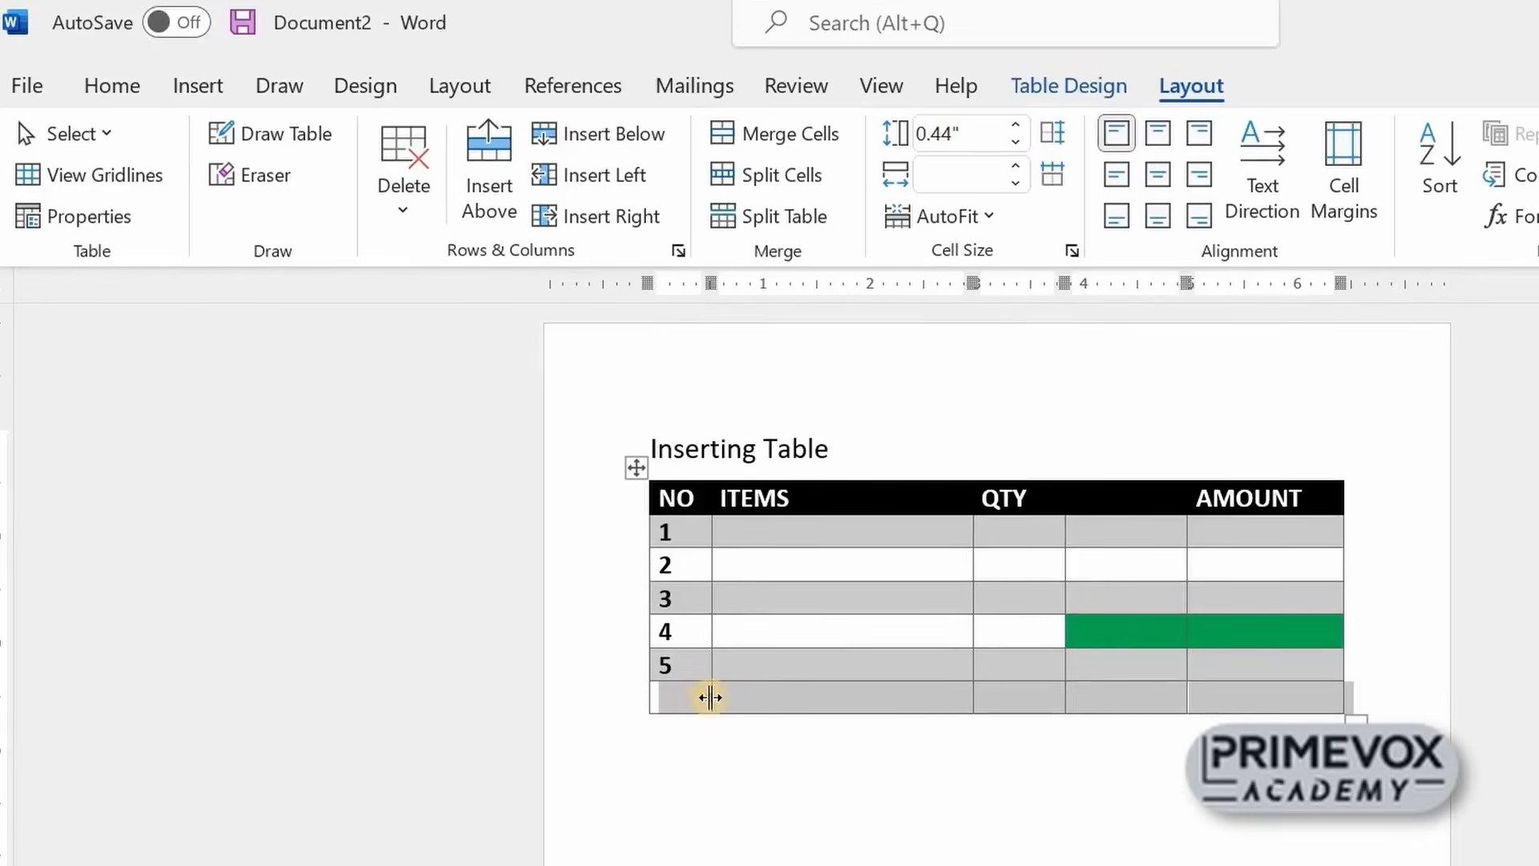
Add another row at the end of the table by advancing past its last cell
left_click(737, 694)
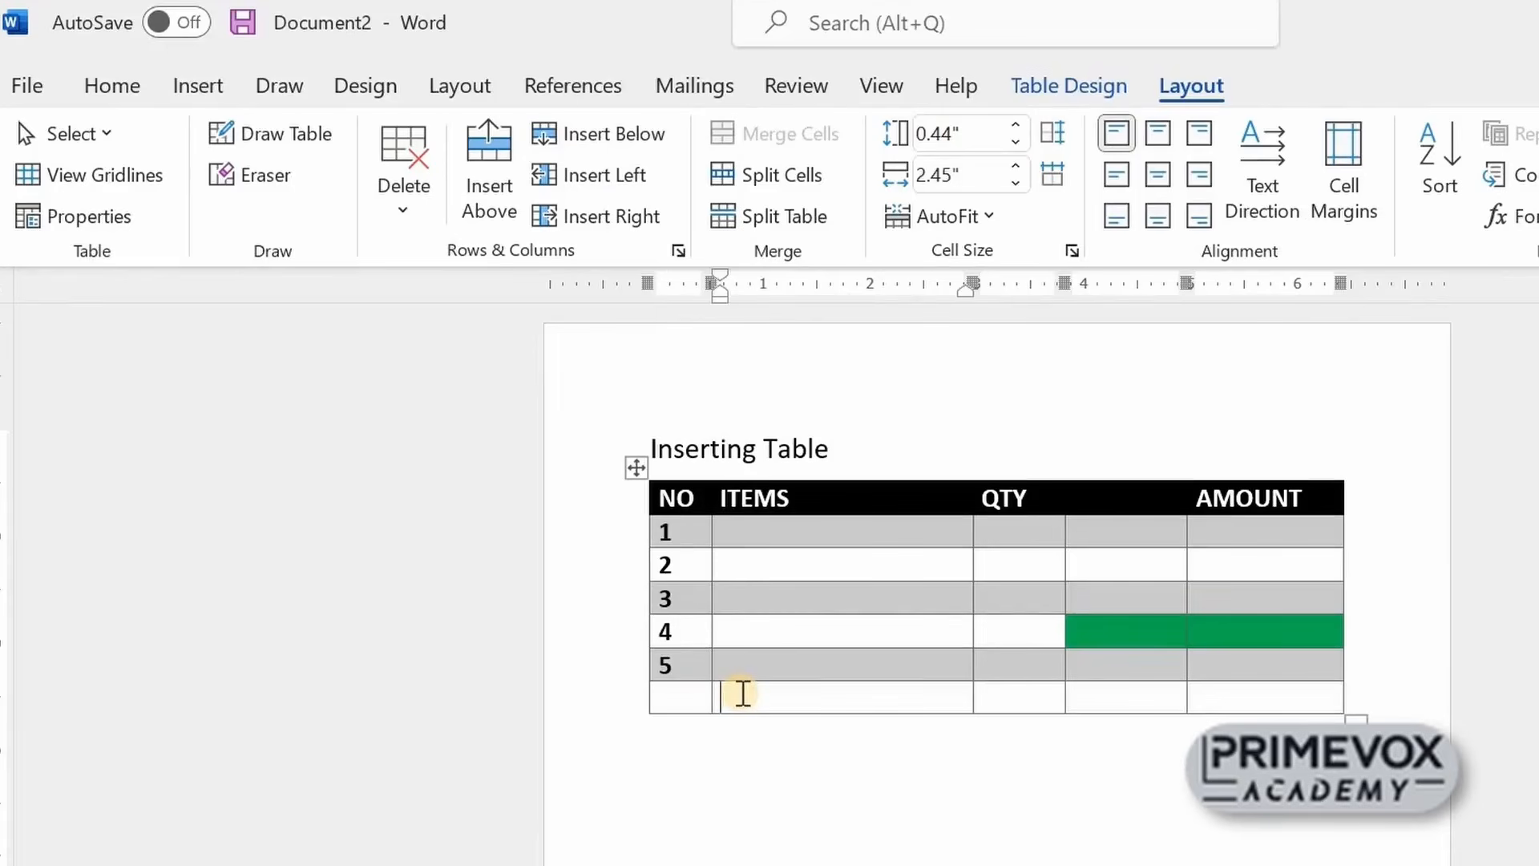
key("Tab")
key("Tab")
key("Tab")
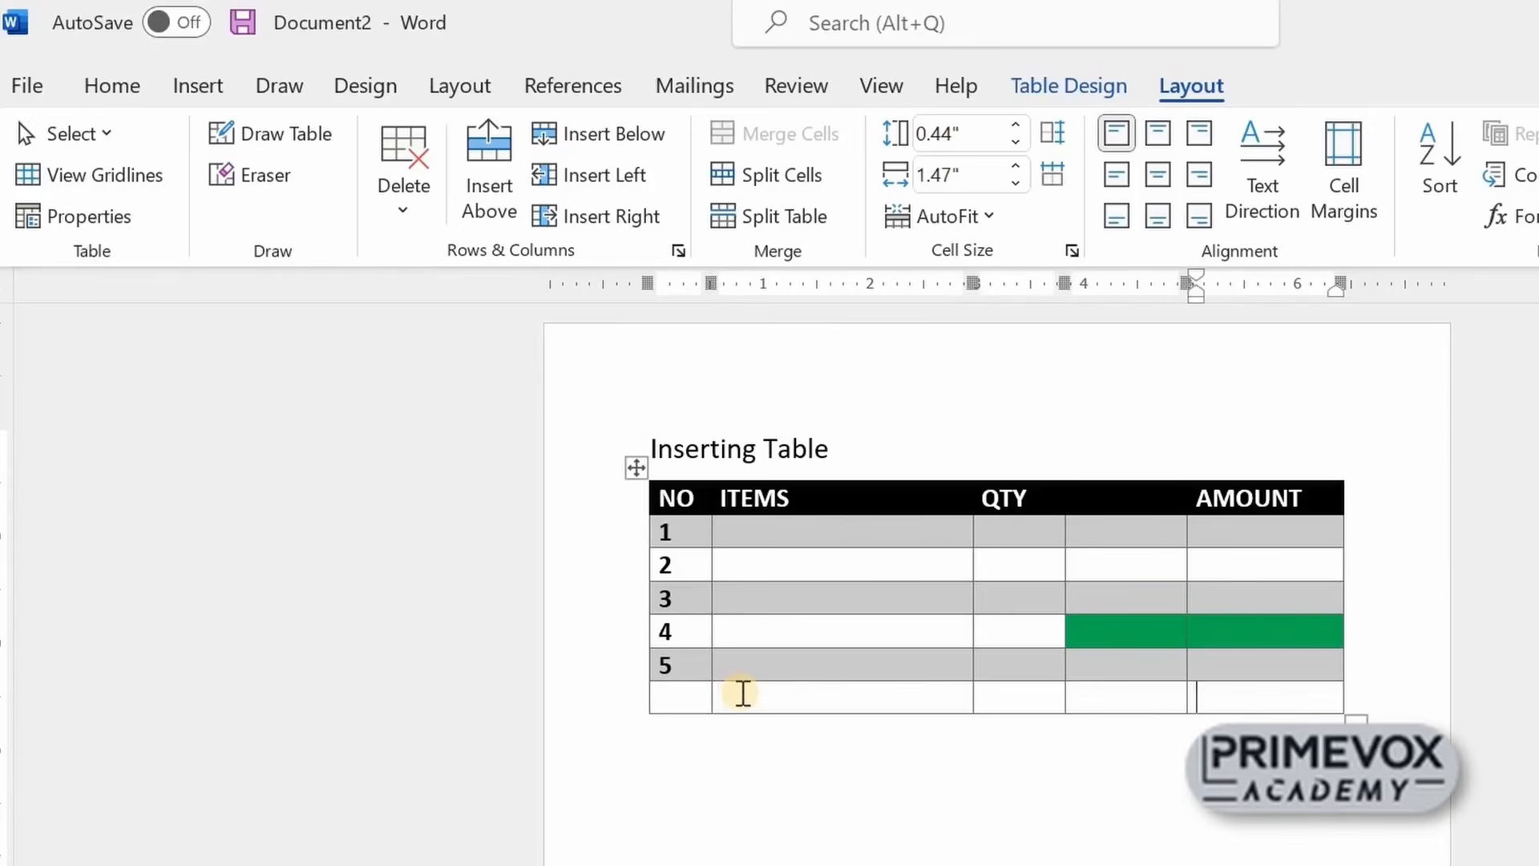
key("Tab")
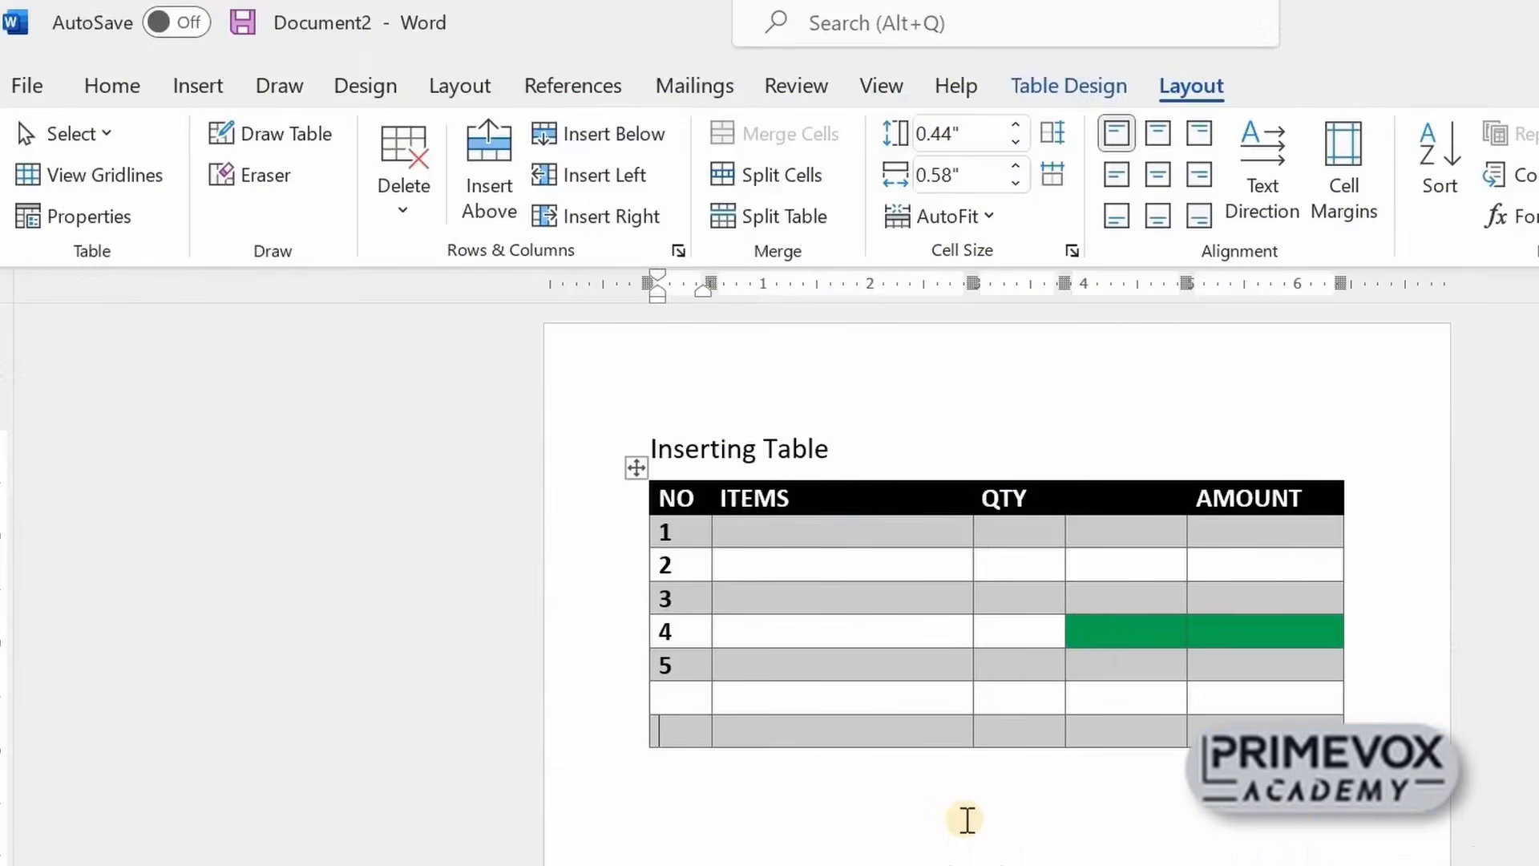
Delete the empty column between QTY and AMOUNT
left_click(914, 632)
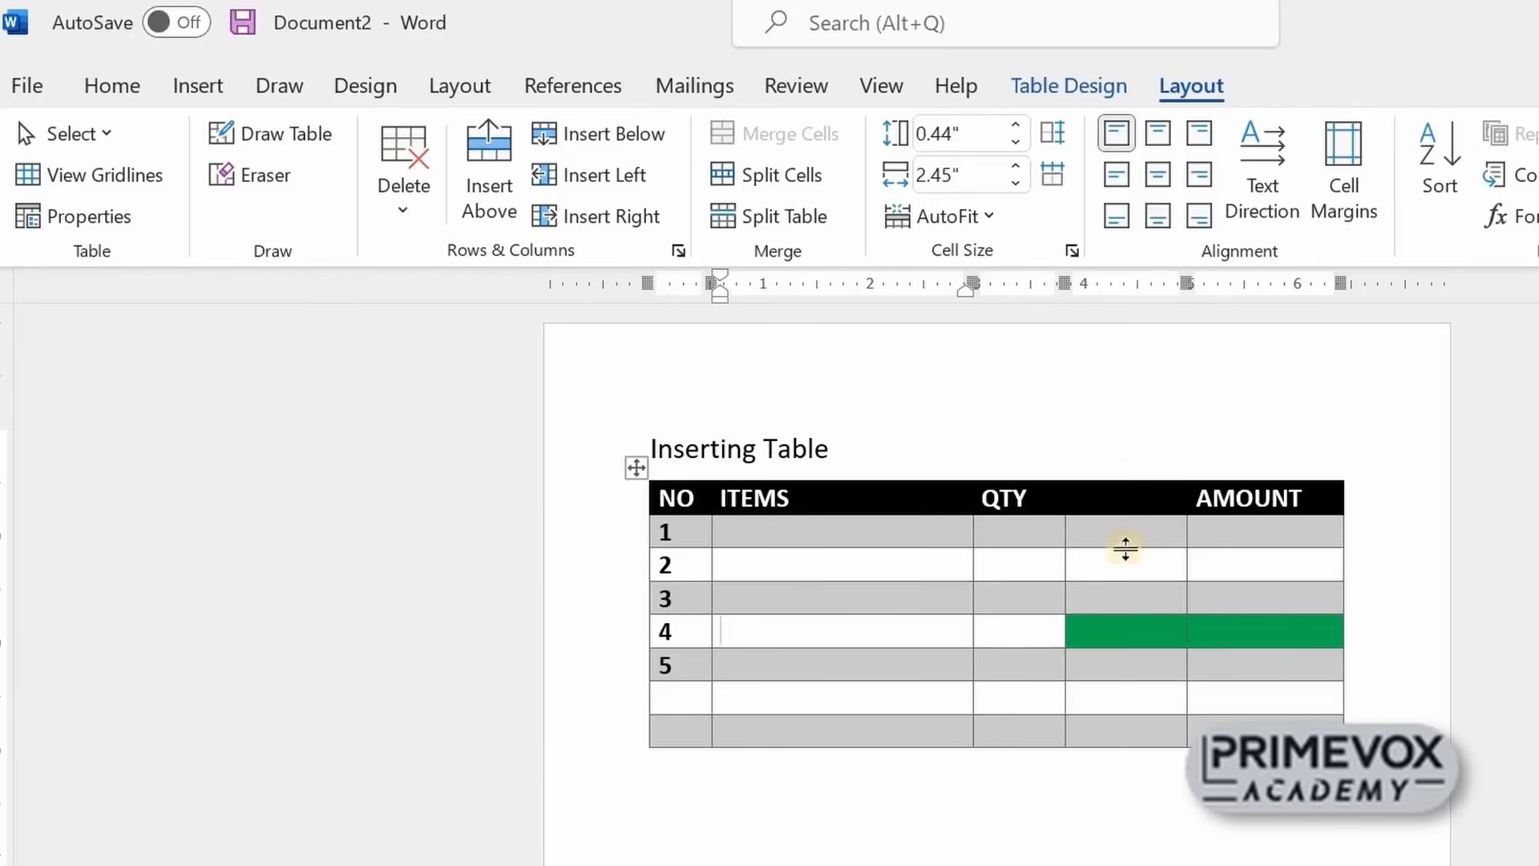
left_click(1130, 528)
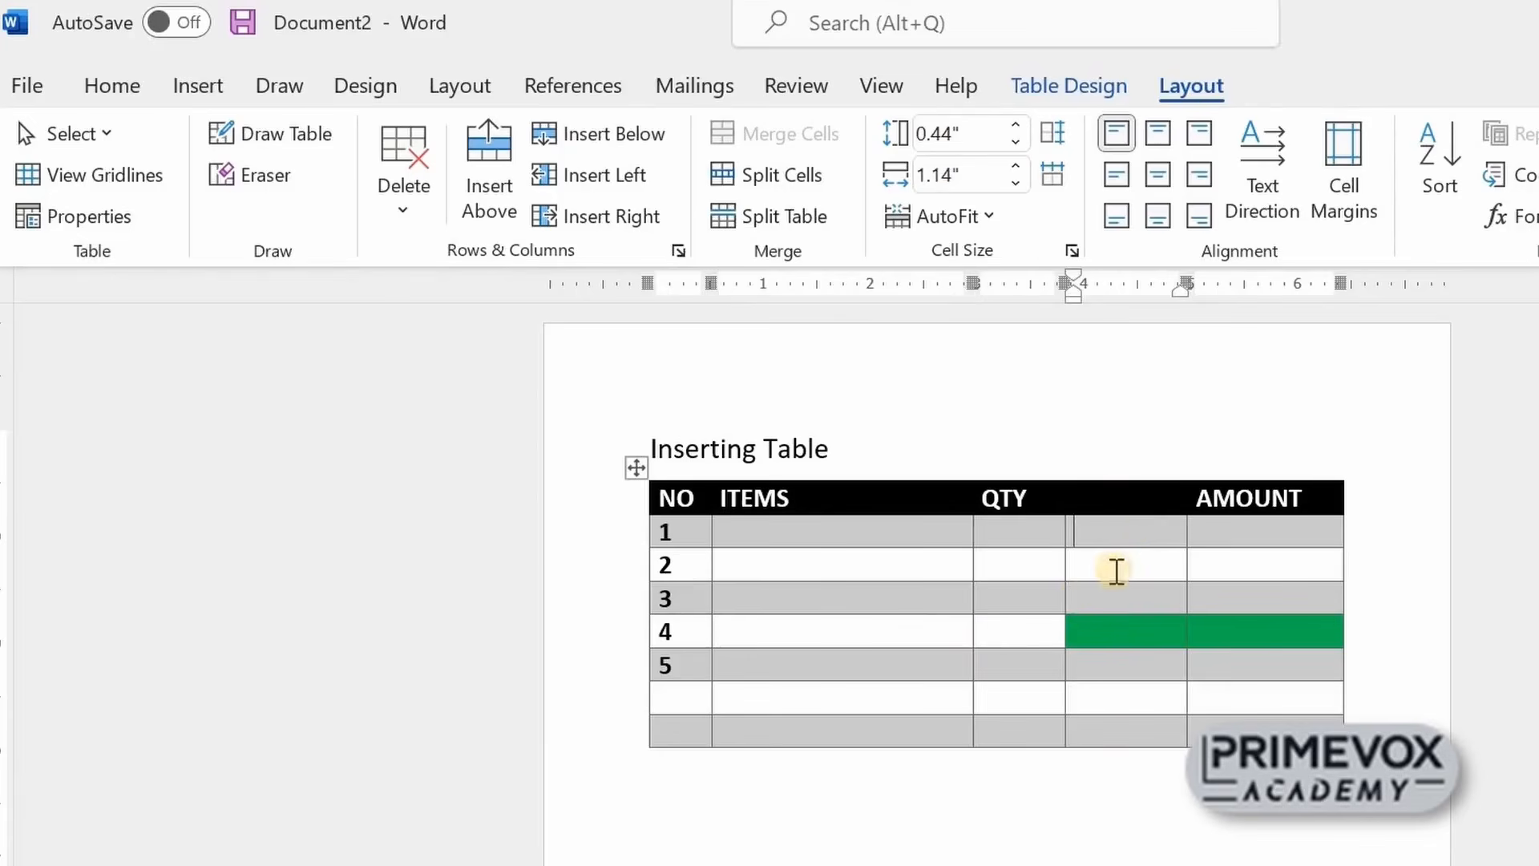
left_click(1114, 568)
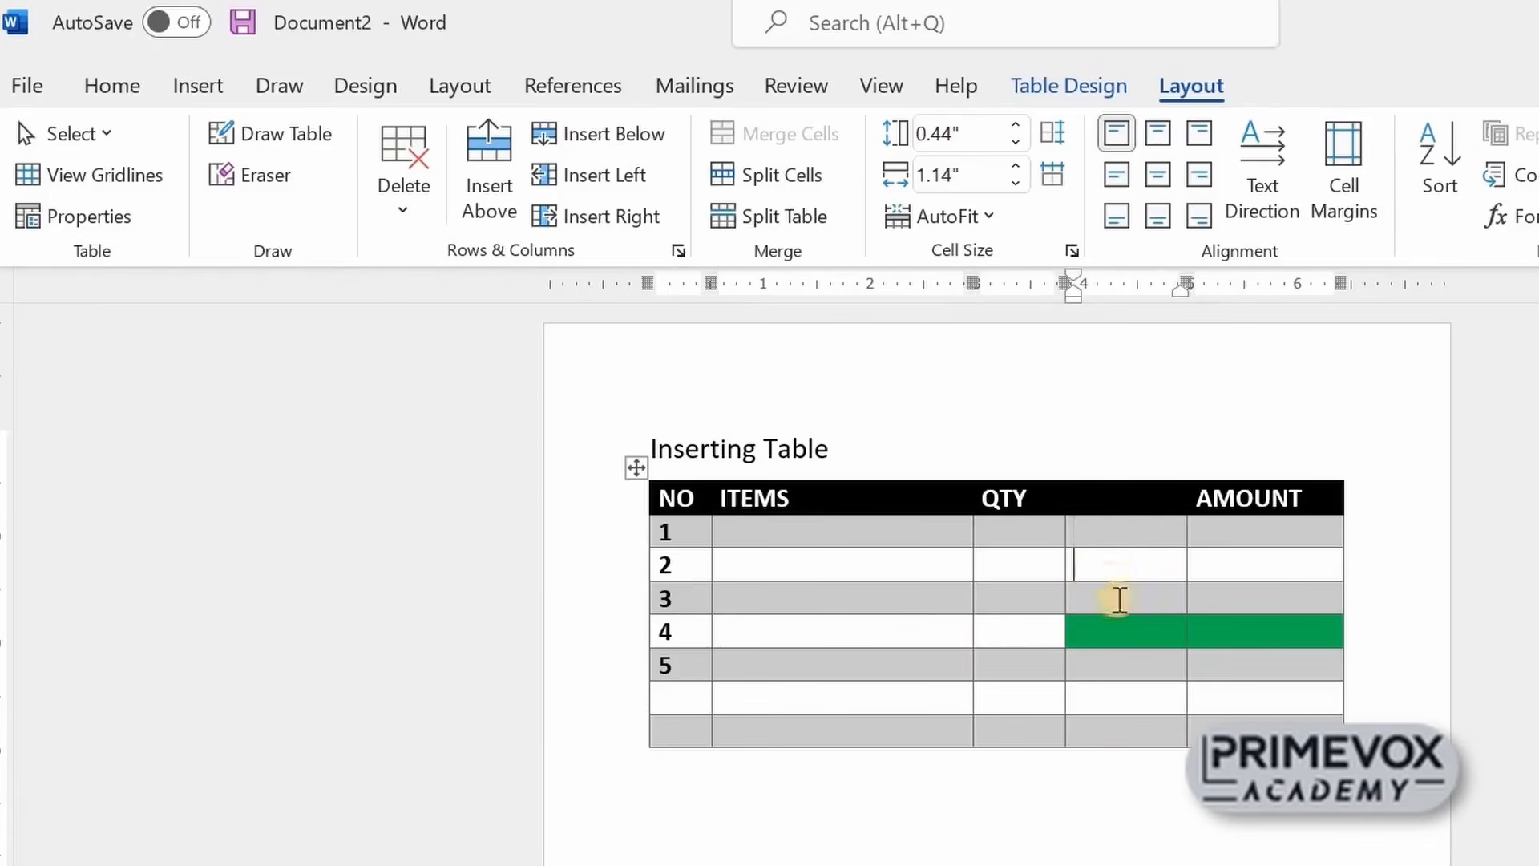
left_click(1119, 599)
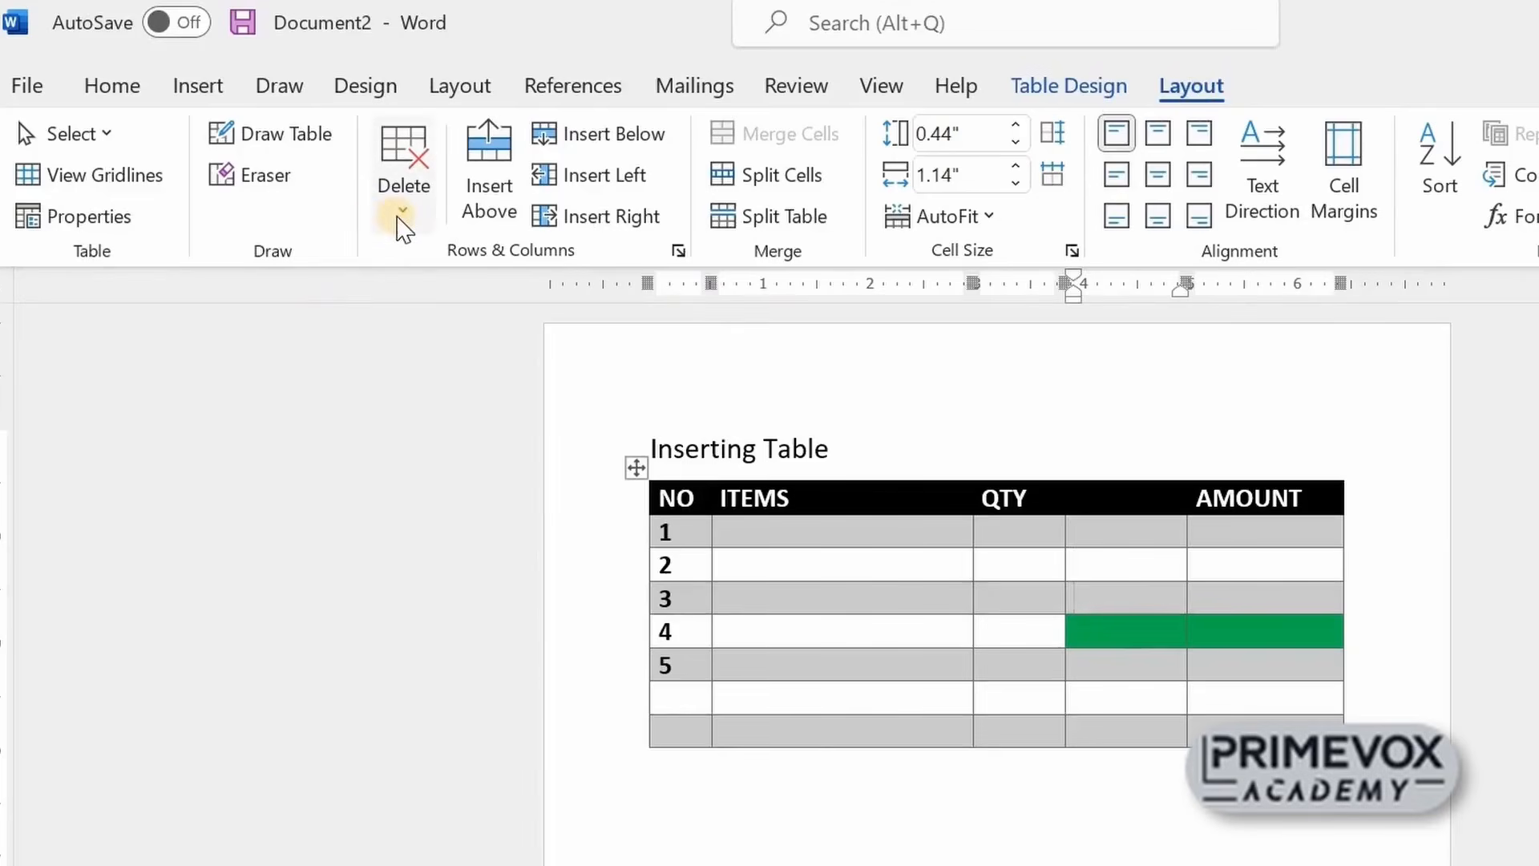
left_click(400, 215)
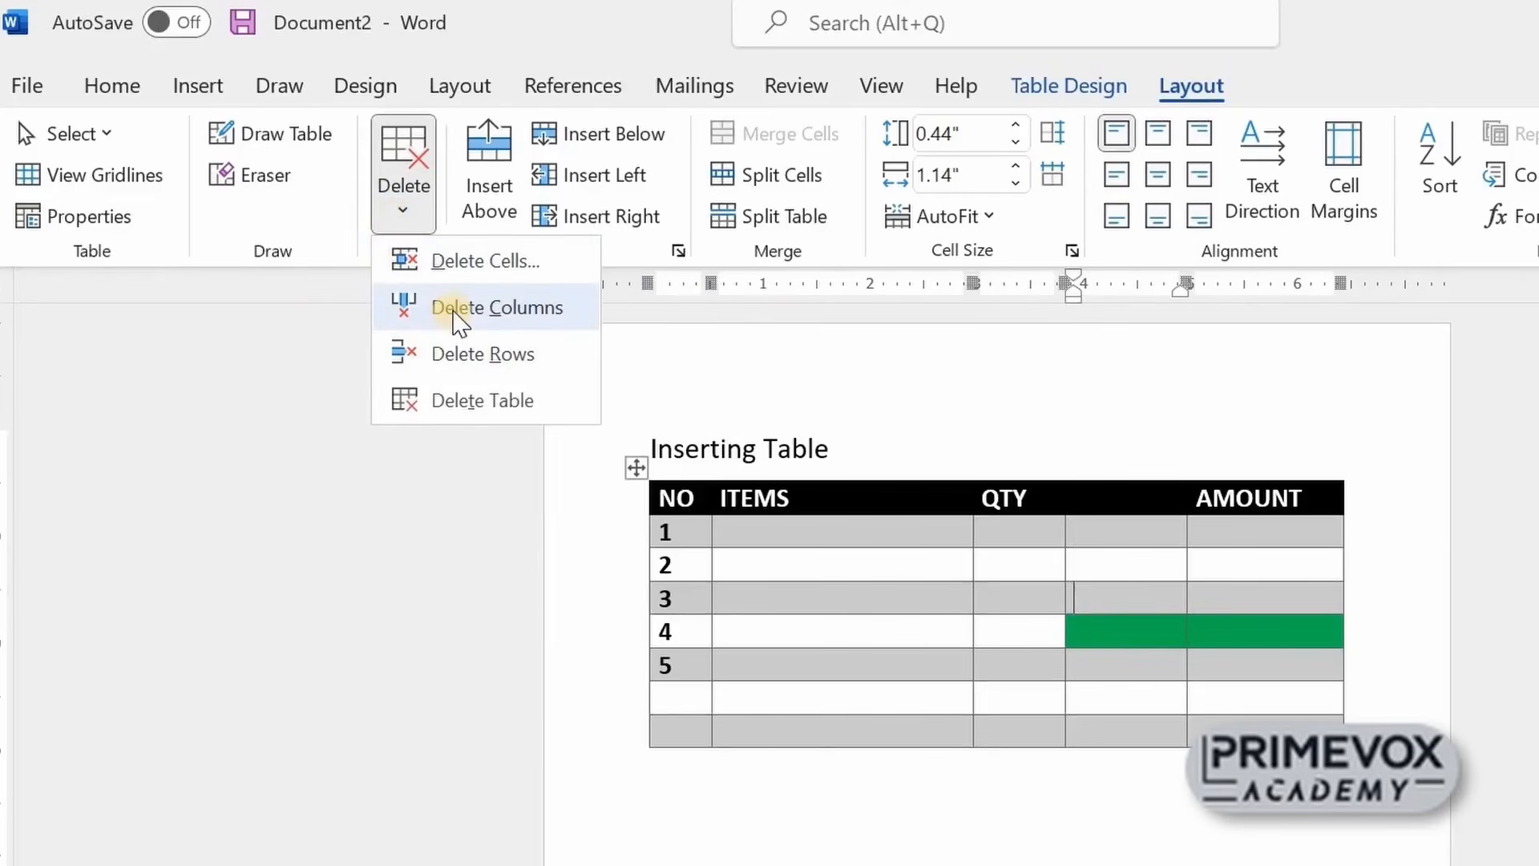
left_click(445, 311)
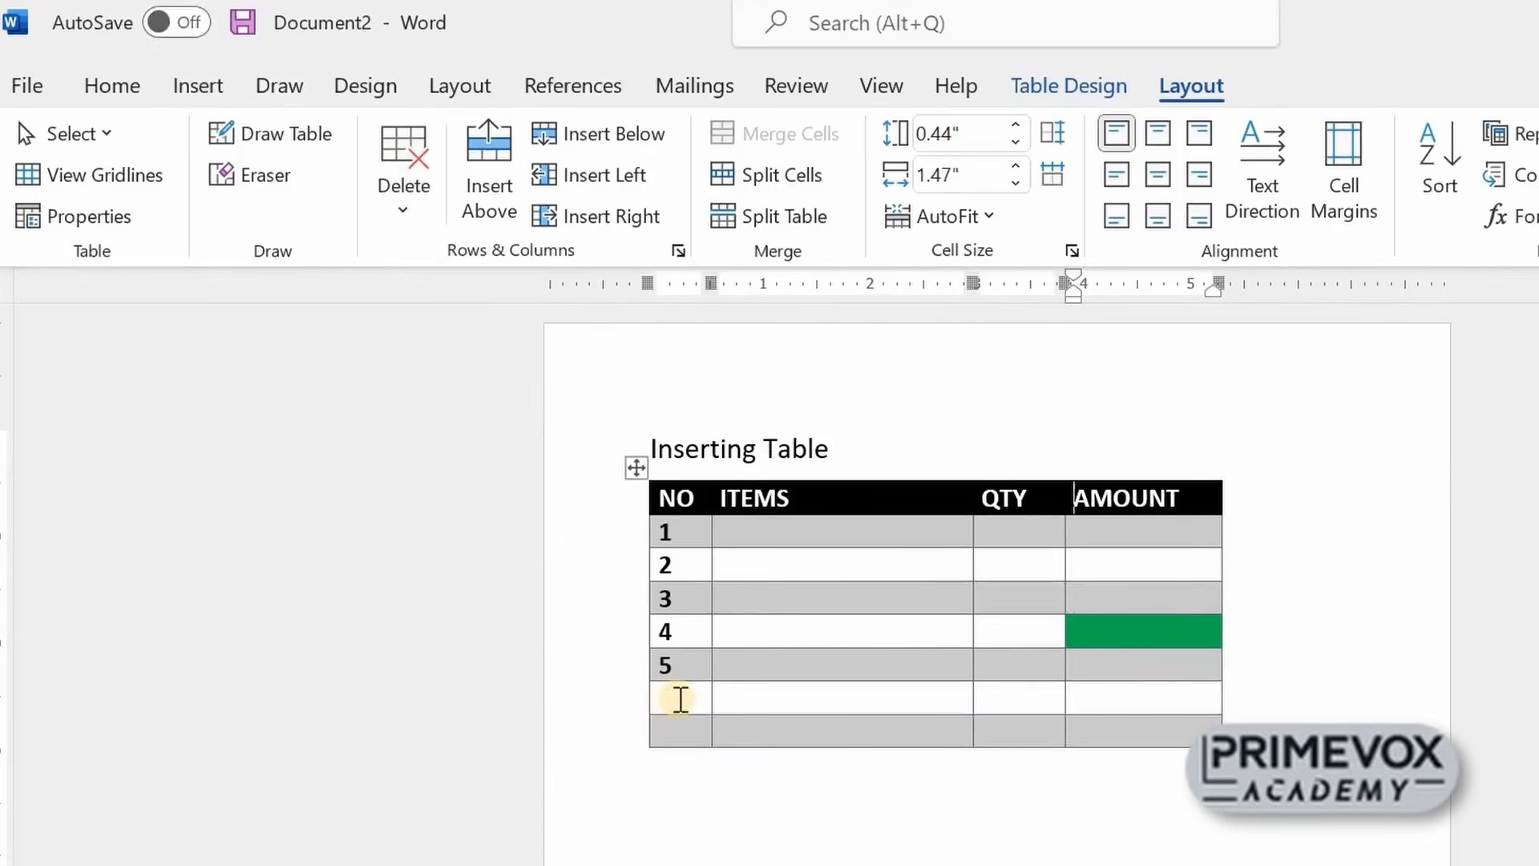
Delete the empty row directly below the row numbered 5
left_click(679, 699)
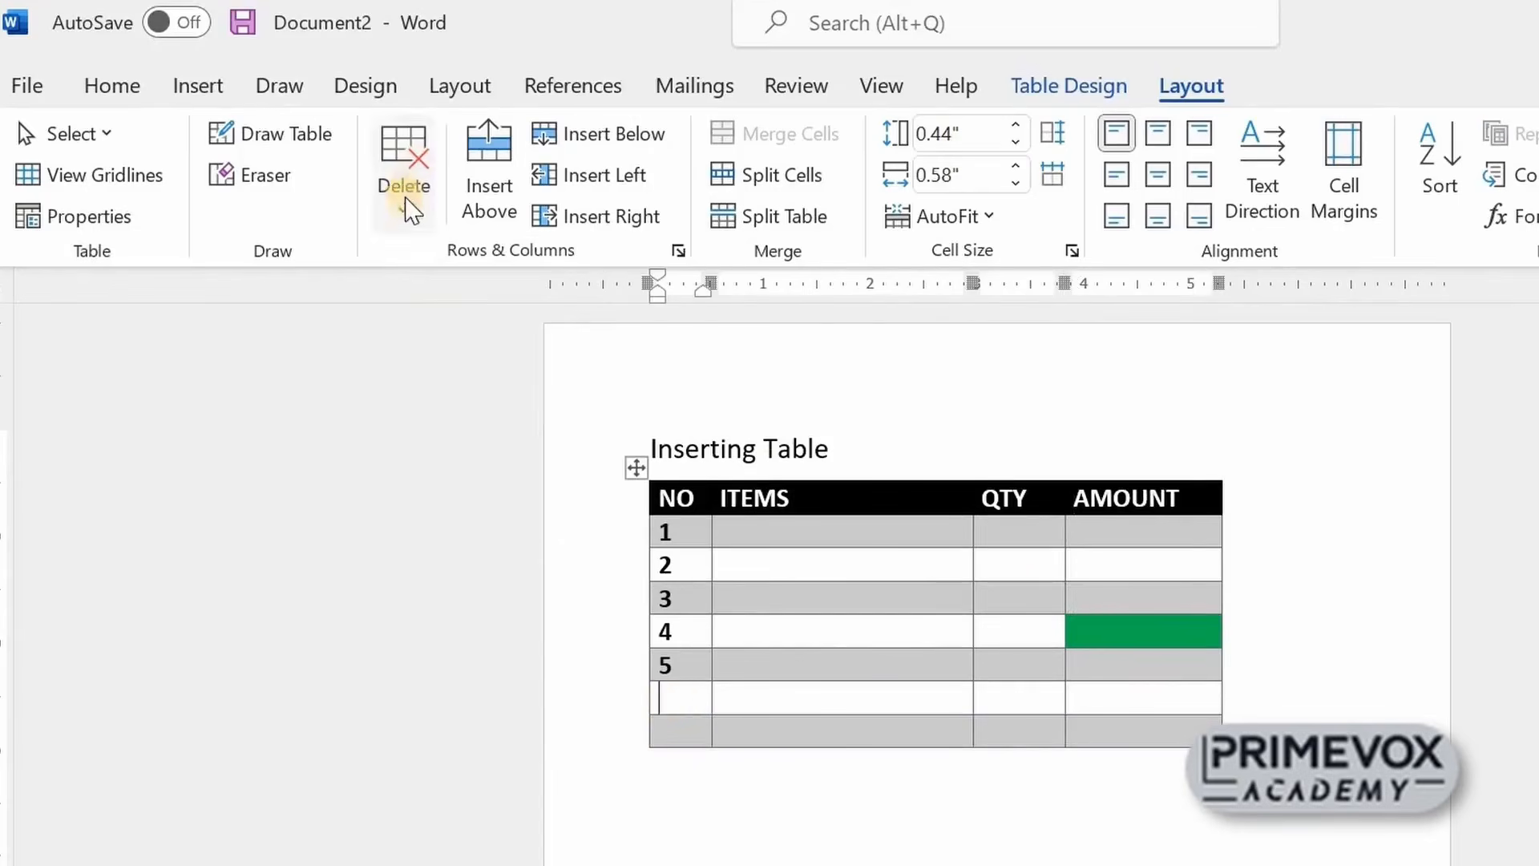
left_click(412, 216)
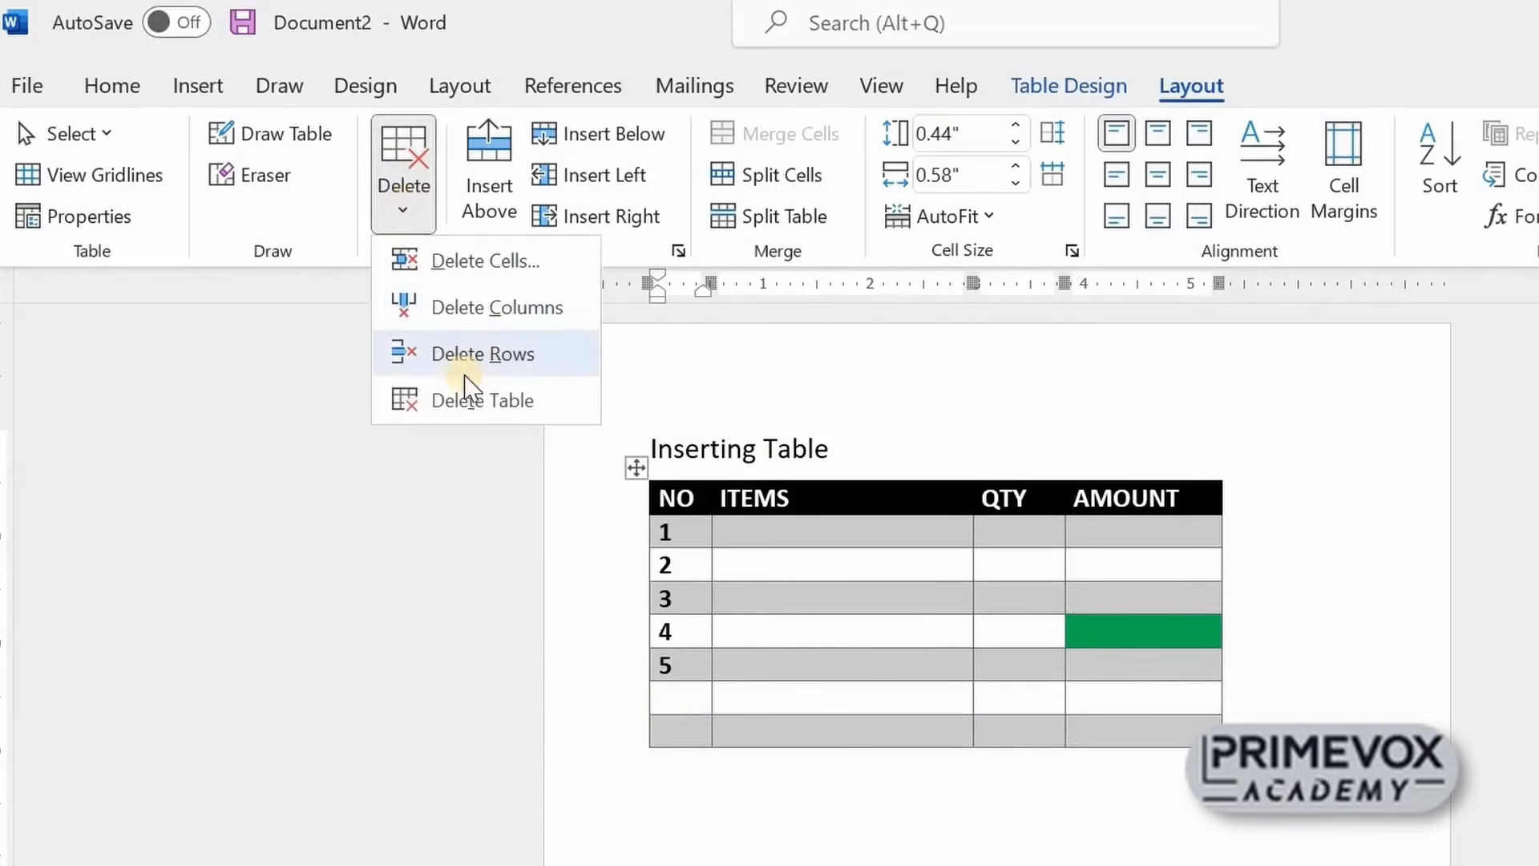
left_click(468, 361)
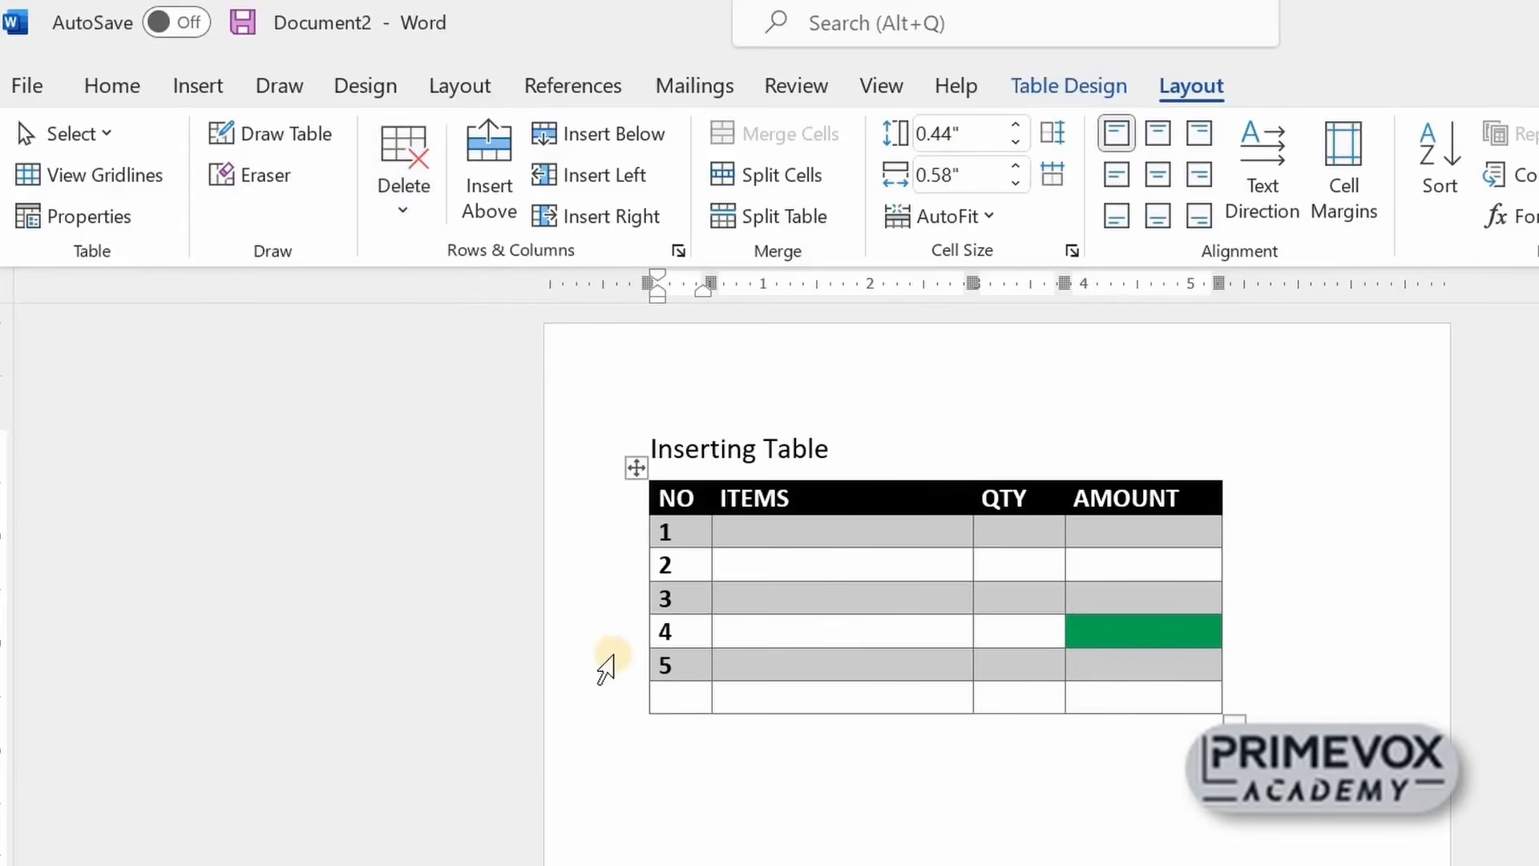
Delete the rows numbered 4 and 5 together with the empty last row of the table
left_click_drag(633, 665, 619, 747)
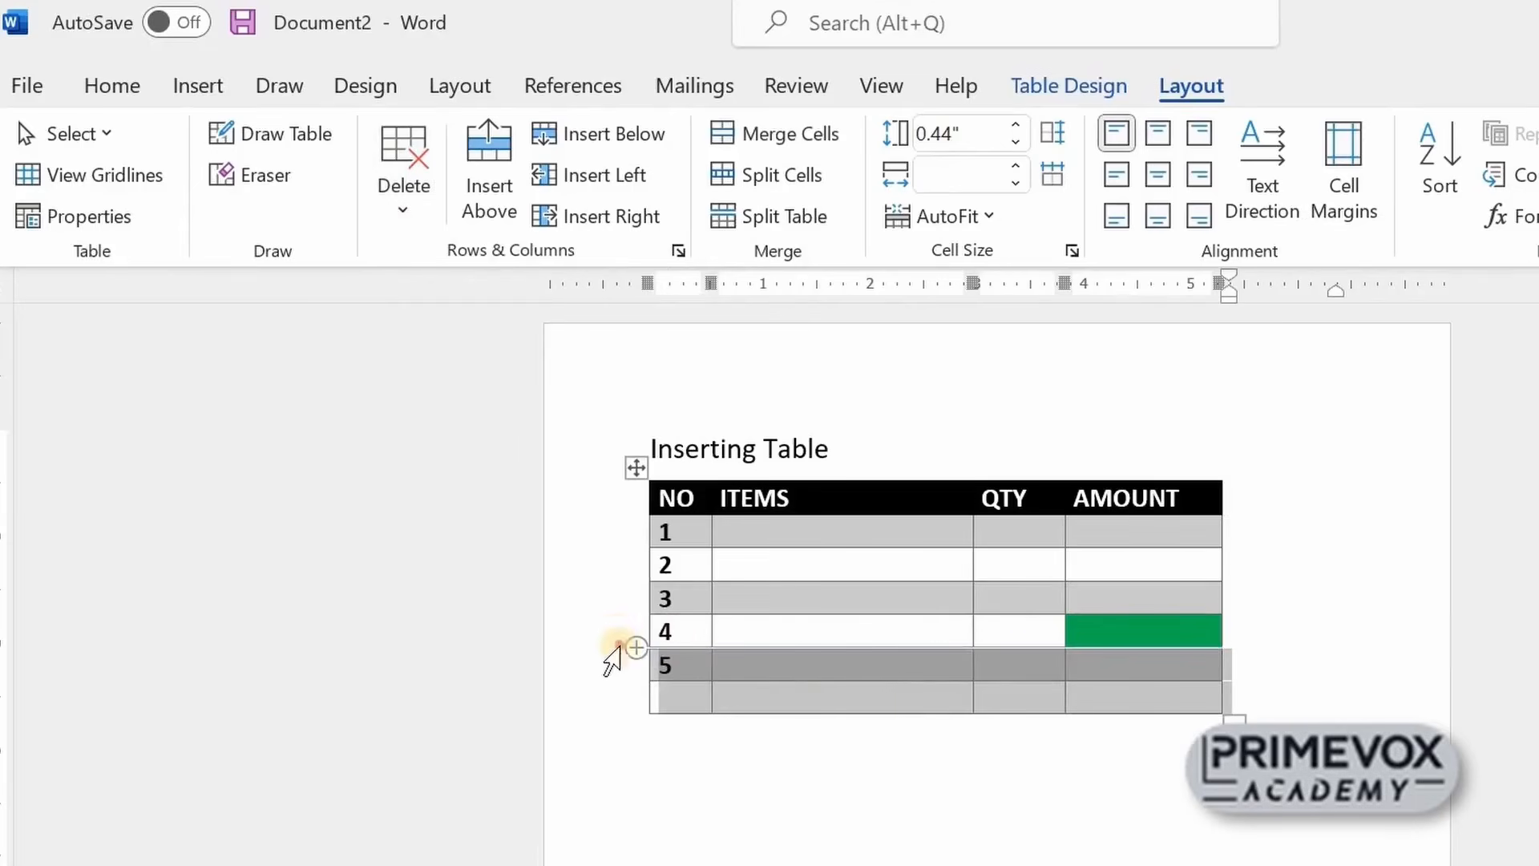
left_click_drag(609, 637, 645, 714)
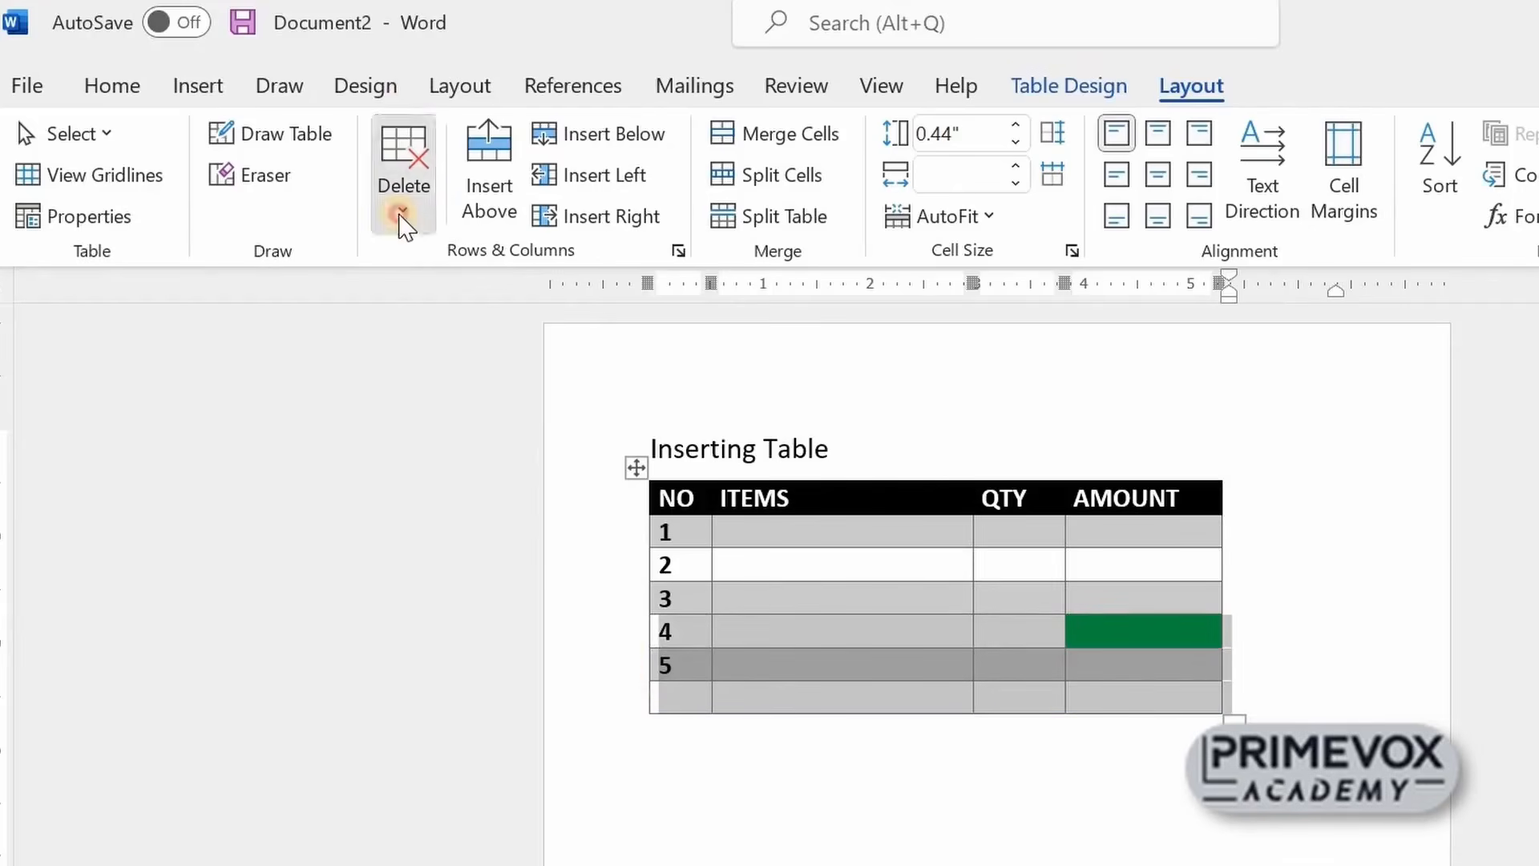
left_click(403, 210)
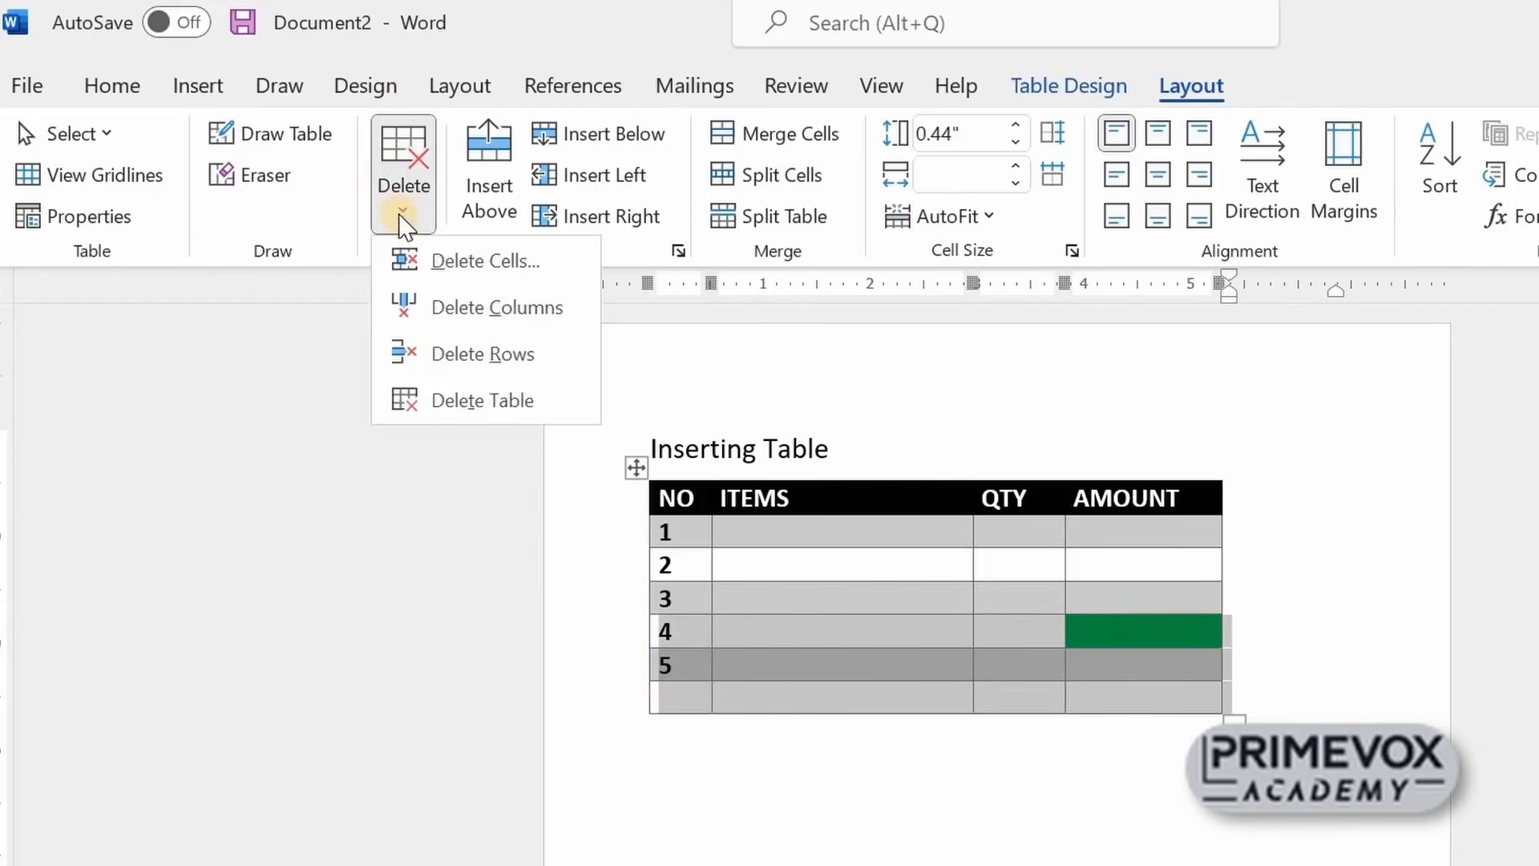
left_click(479, 353)
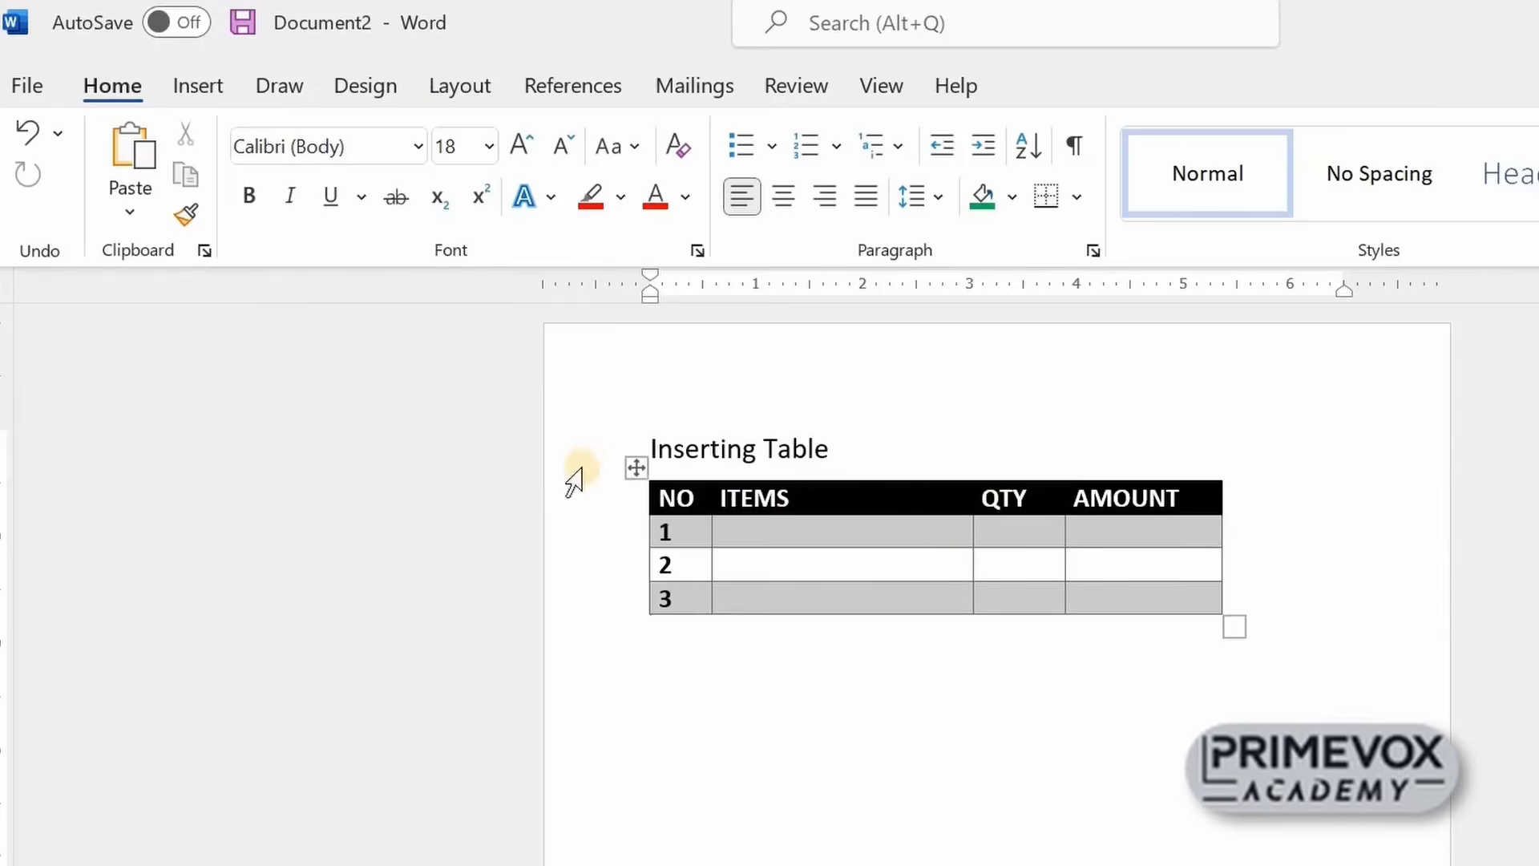
Select the whole table and delete it, keeping only the "Inserting Table" heading
left_click(637, 467)
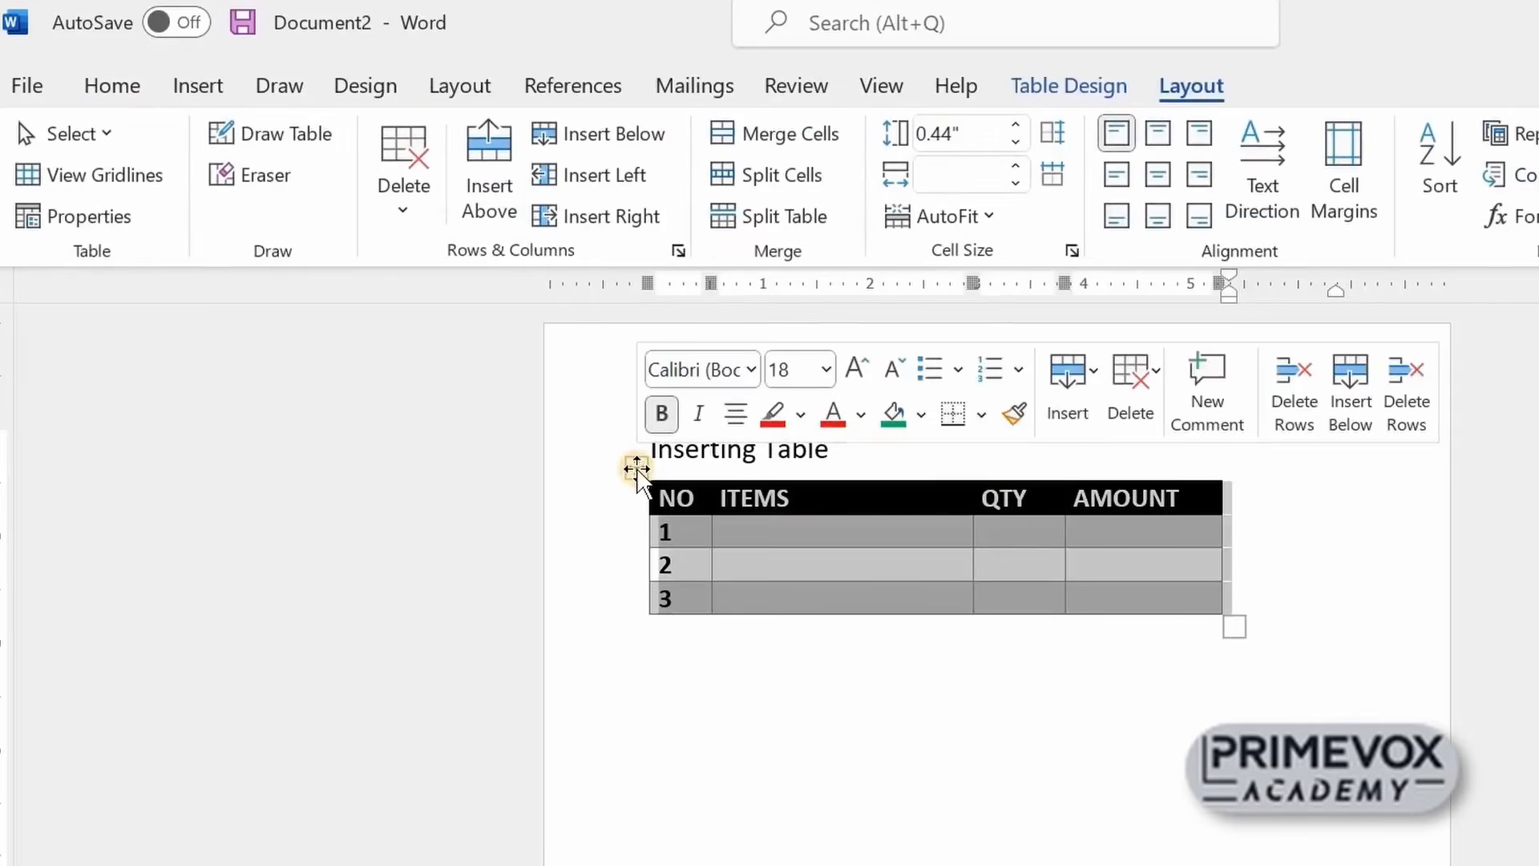
left_click(403, 202)
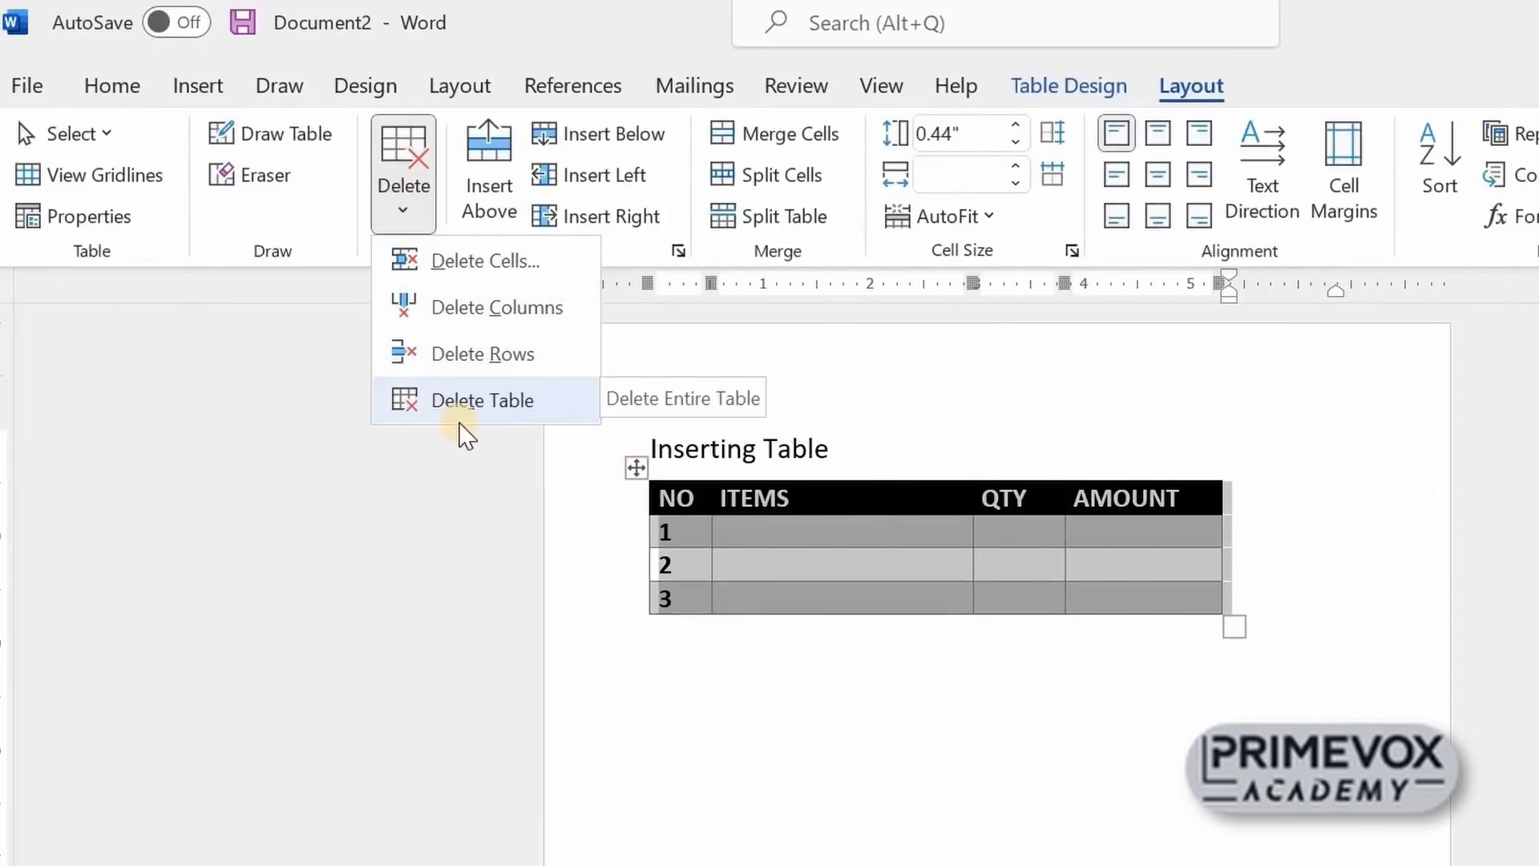
left_click(466, 435)
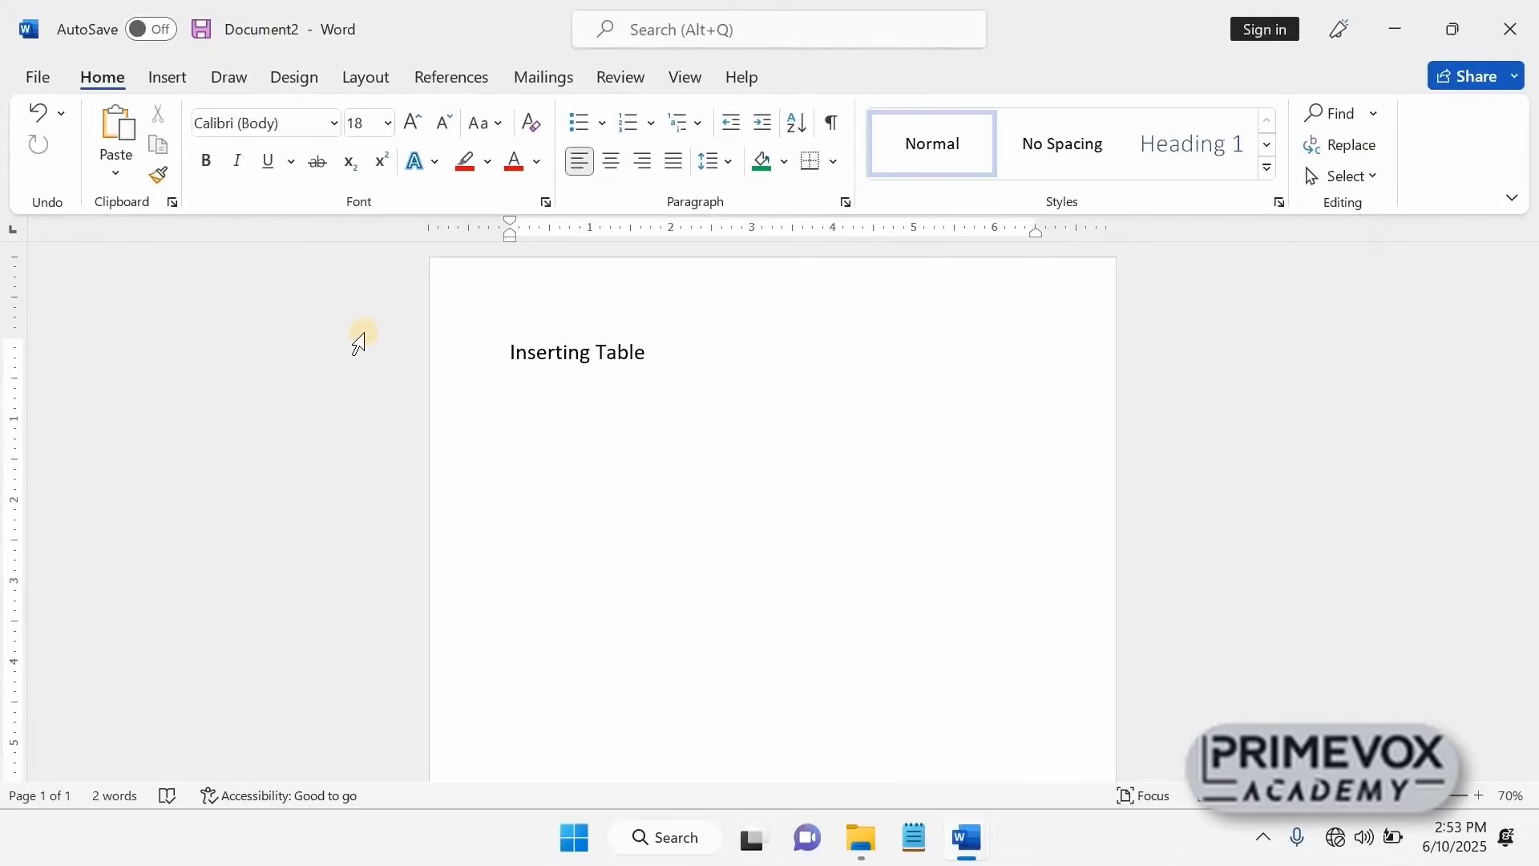
Minimize the open document windows and bring up the document "ms word practice 1"
left_click(1392, 26)
left_click(1392, 25)
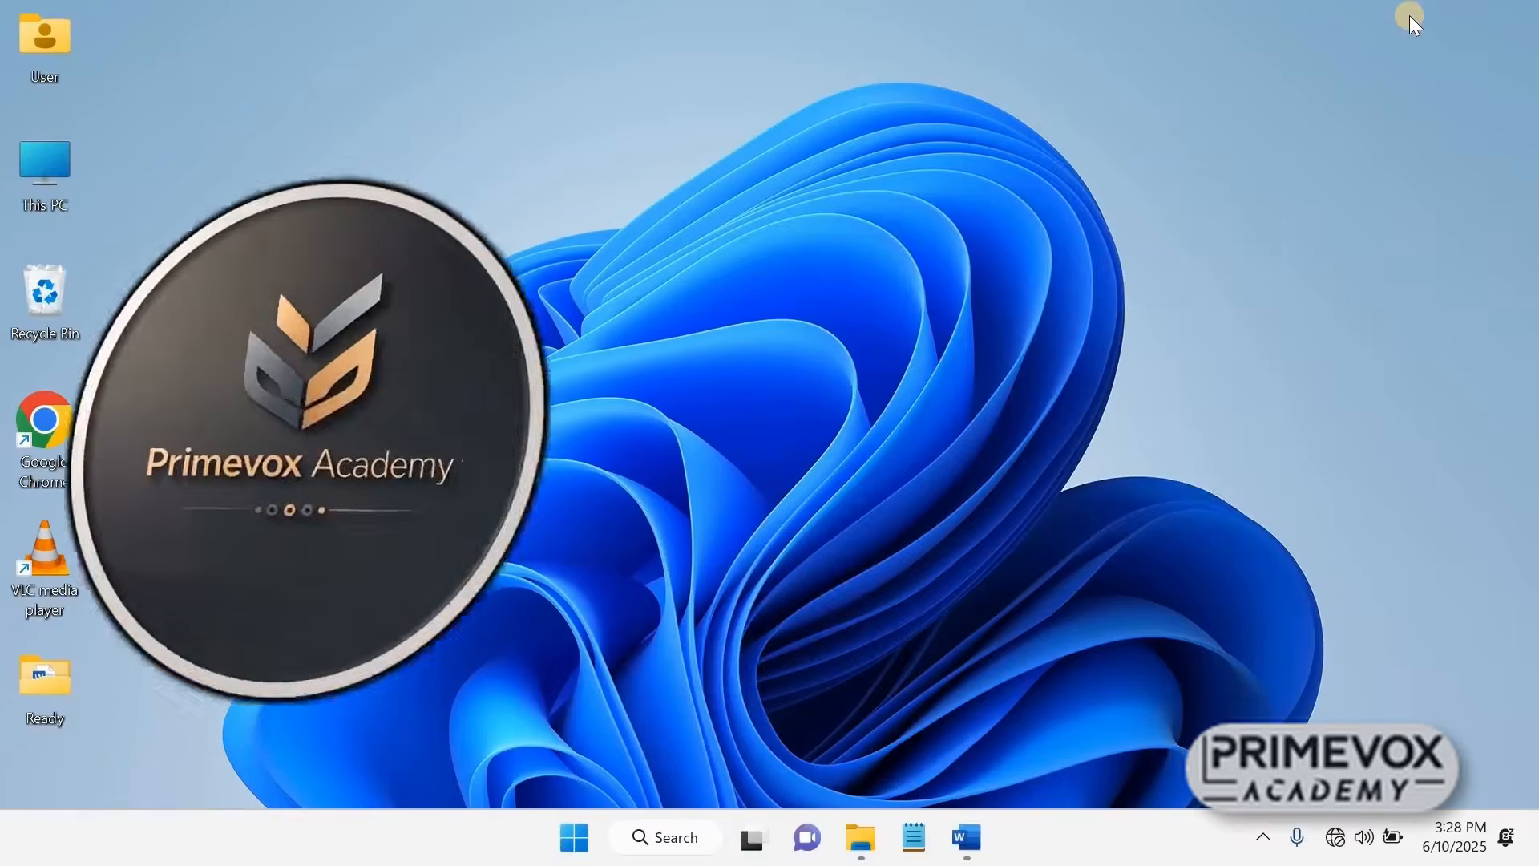
mouse_move(968, 837)
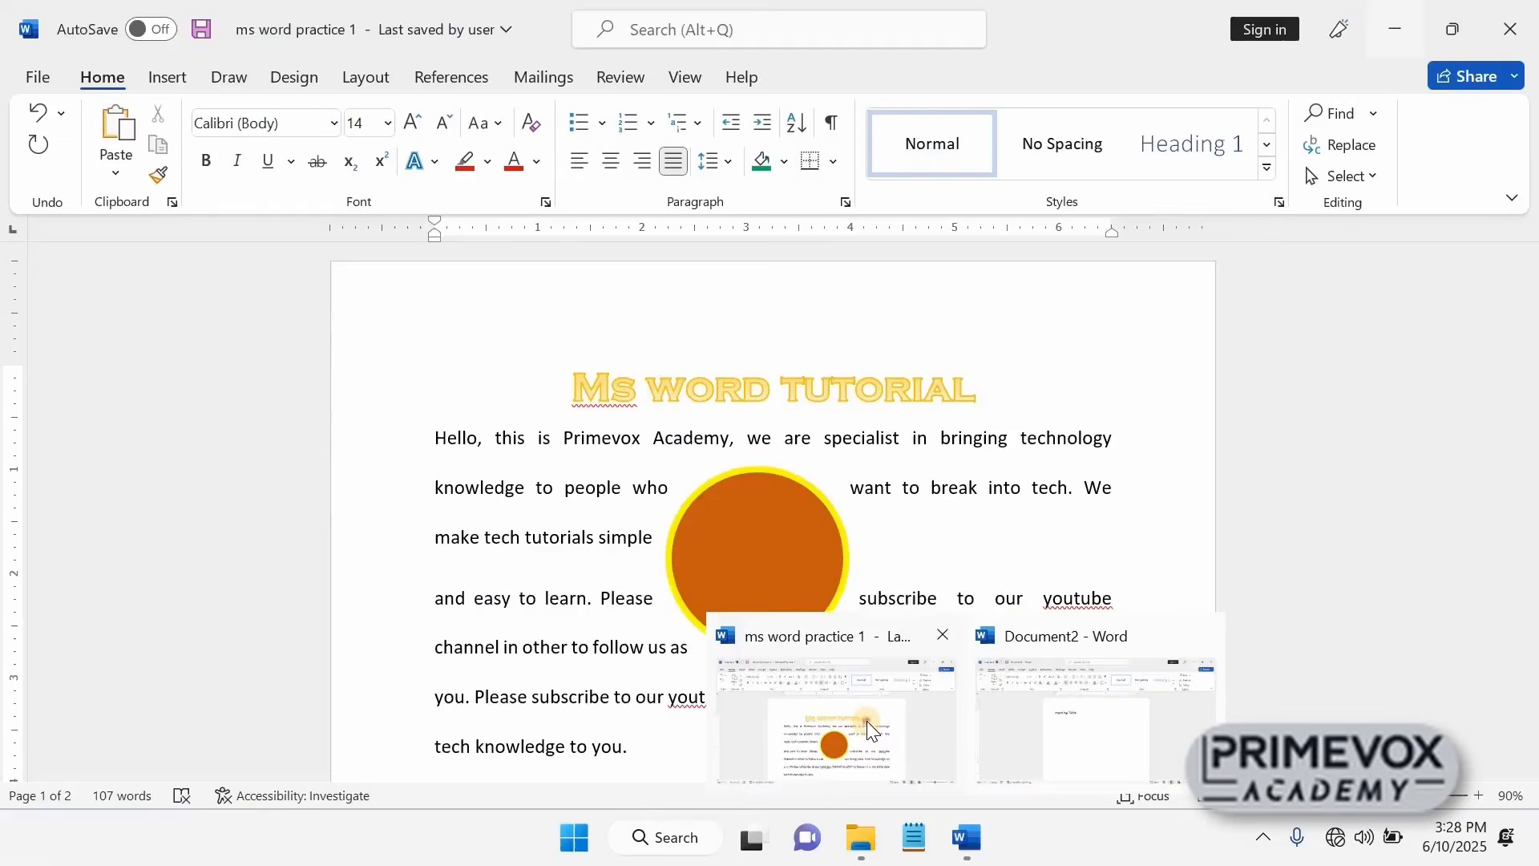
left_click(871, 725)
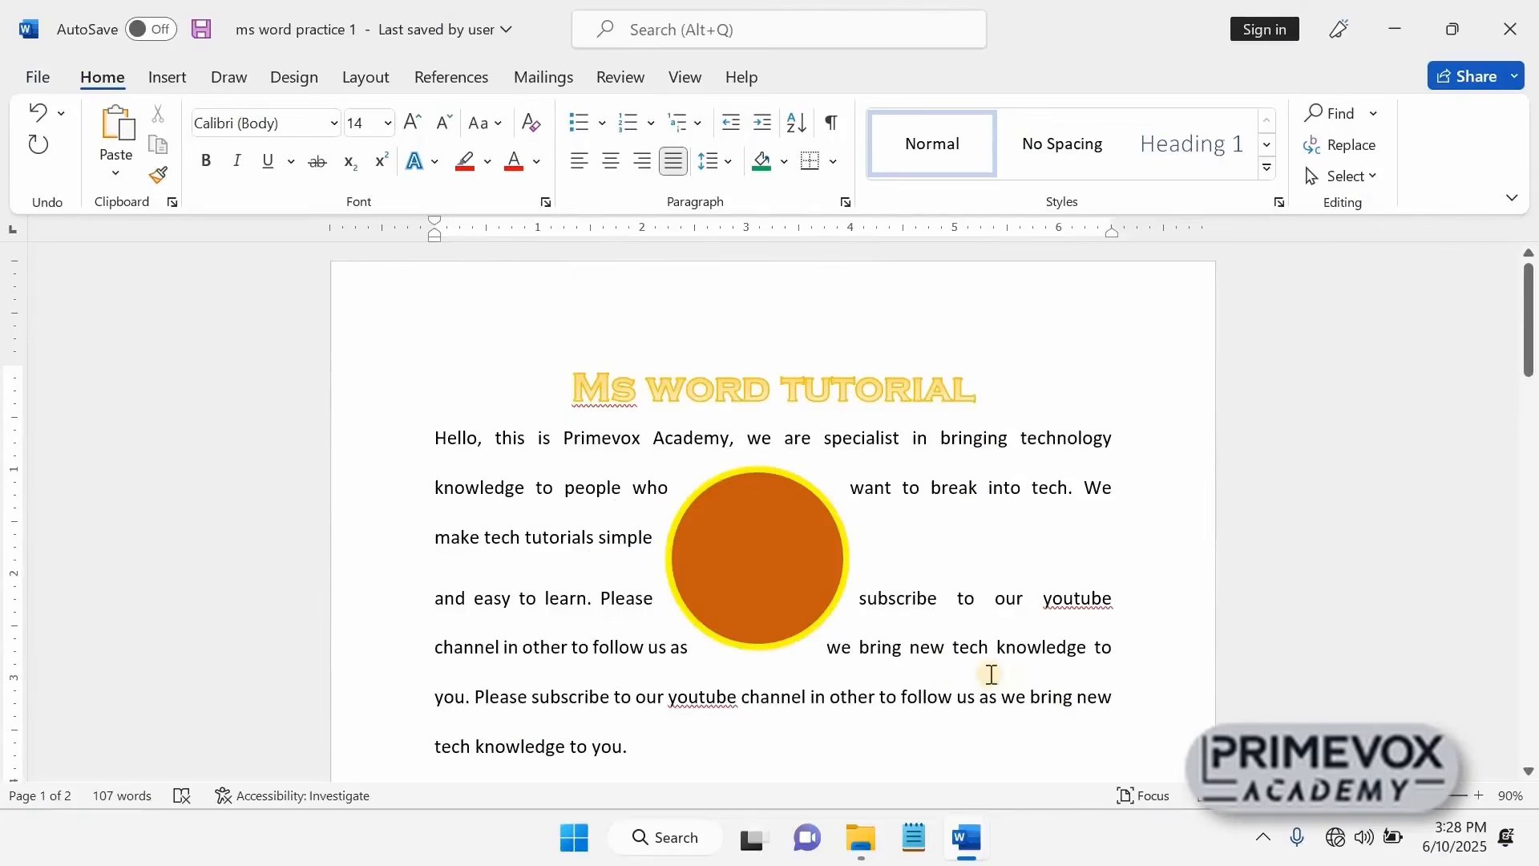
Review both pages of the practice document, including its text, pictures, numbered list and shapes, and return to the beginning
scroll(988, 672, "down", 3)
scroll(988, 672, "down", 4)
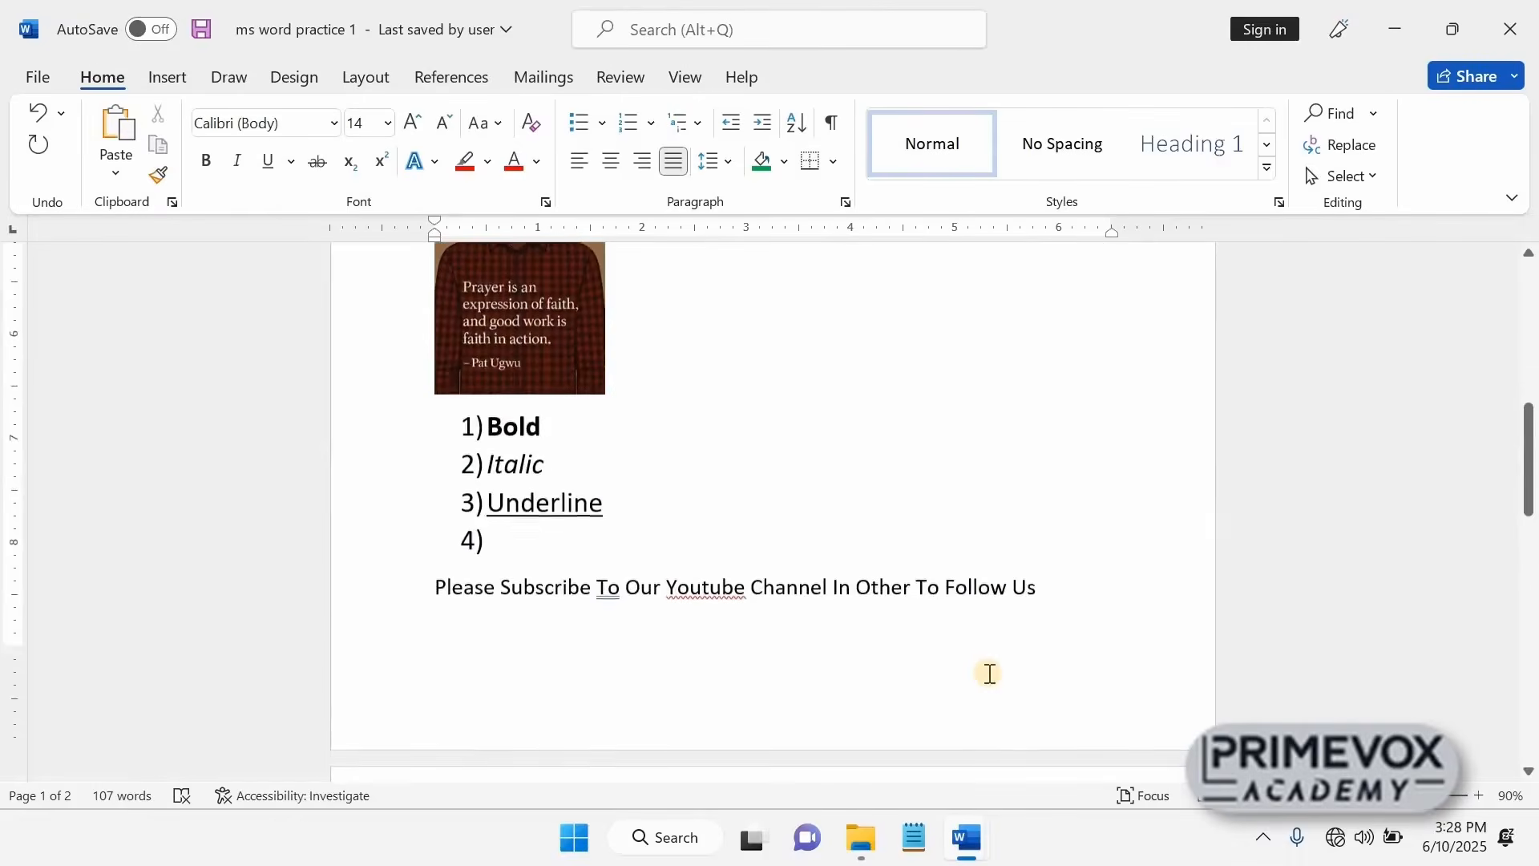
scroll(987, 676, "down", 2)
scroll(986, 676, "down", 5)
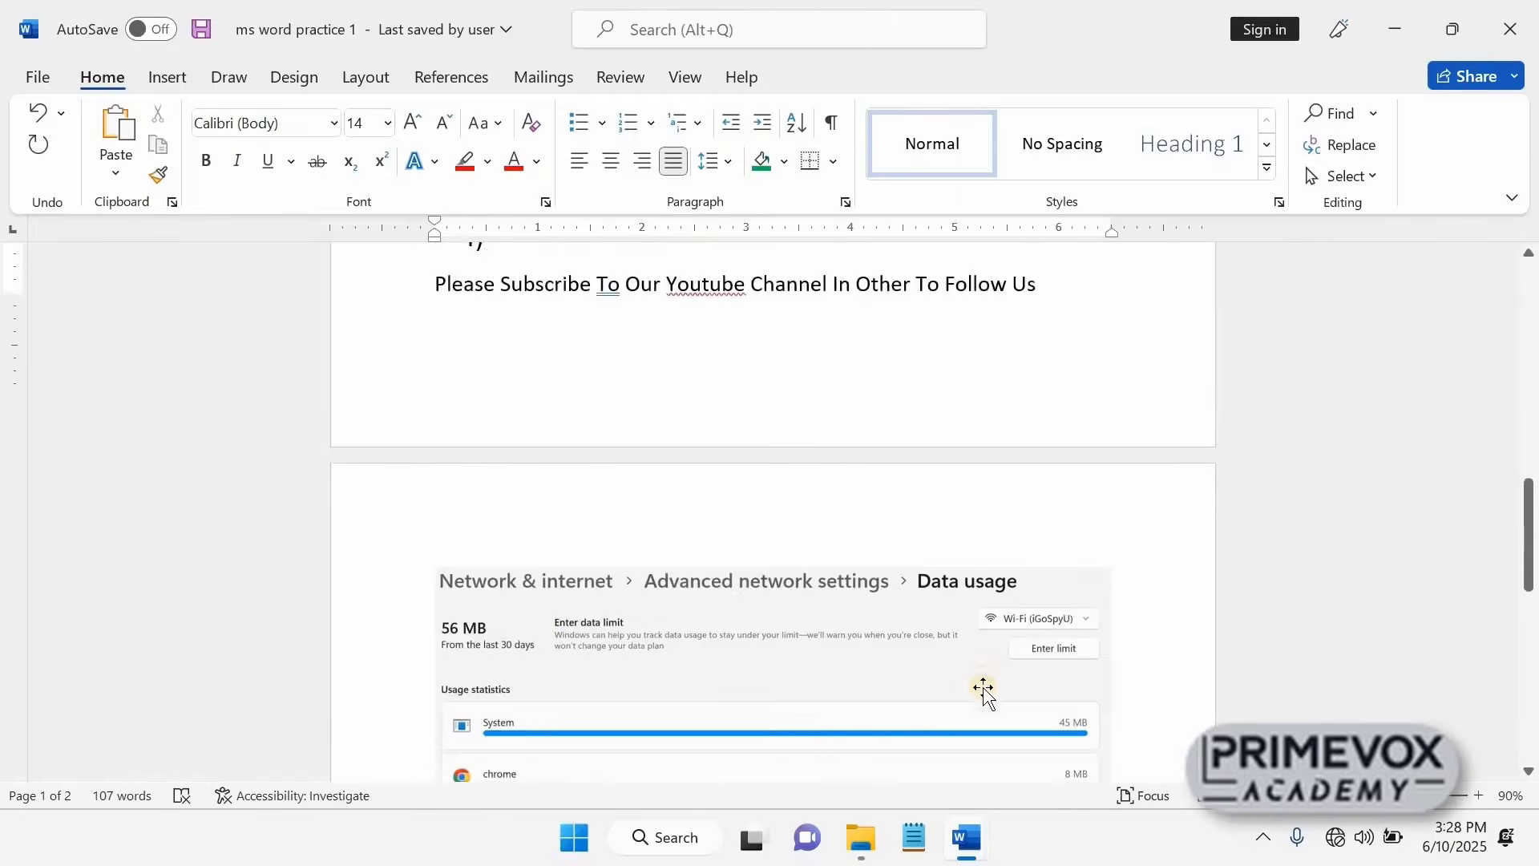
scroll(986, 694, "down", 3)
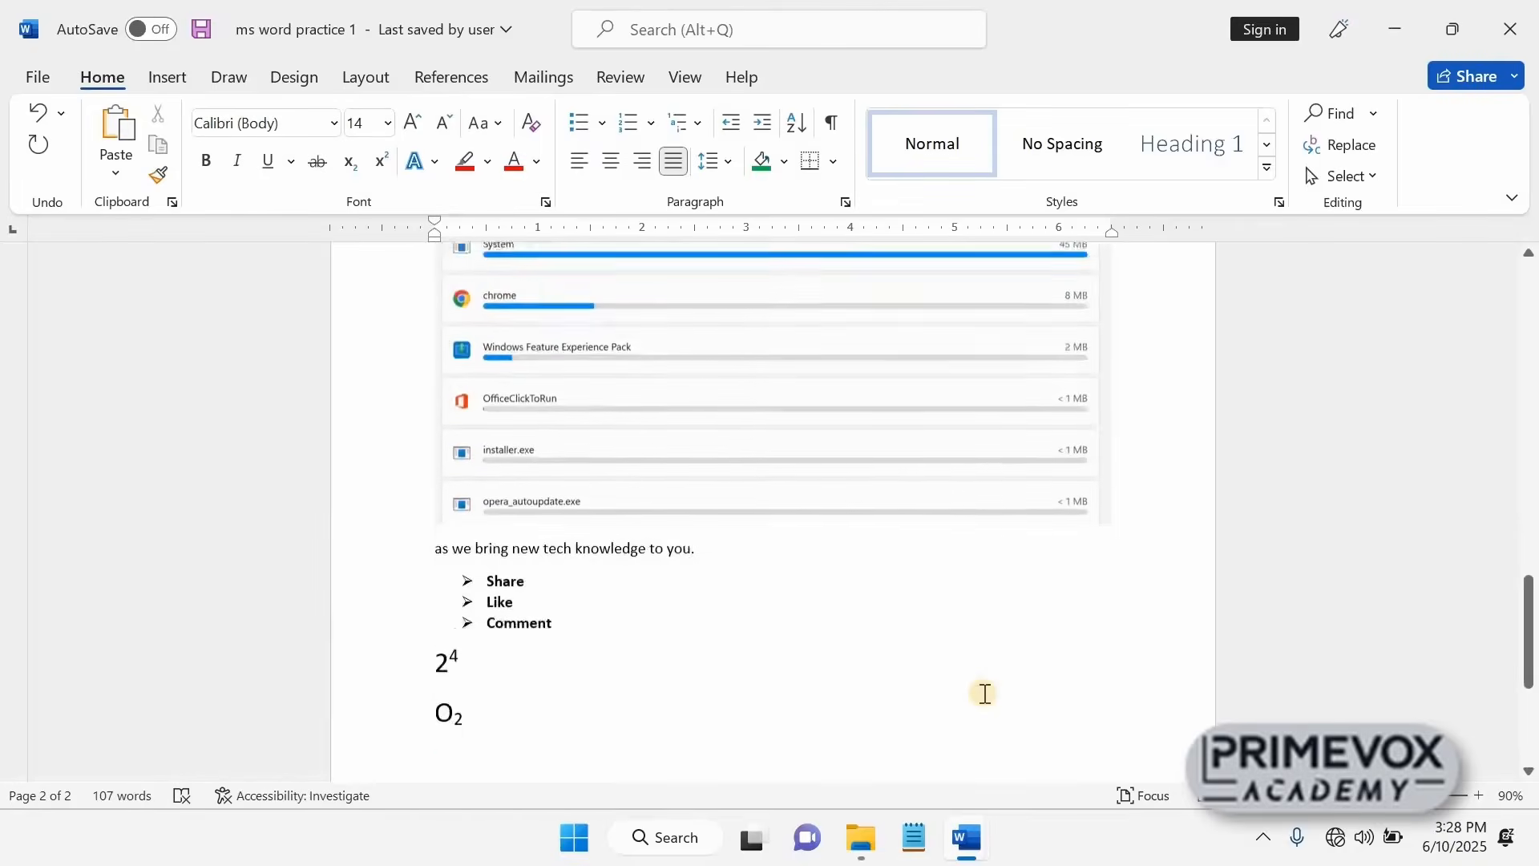
scroll(1005, 694, "down", 4)
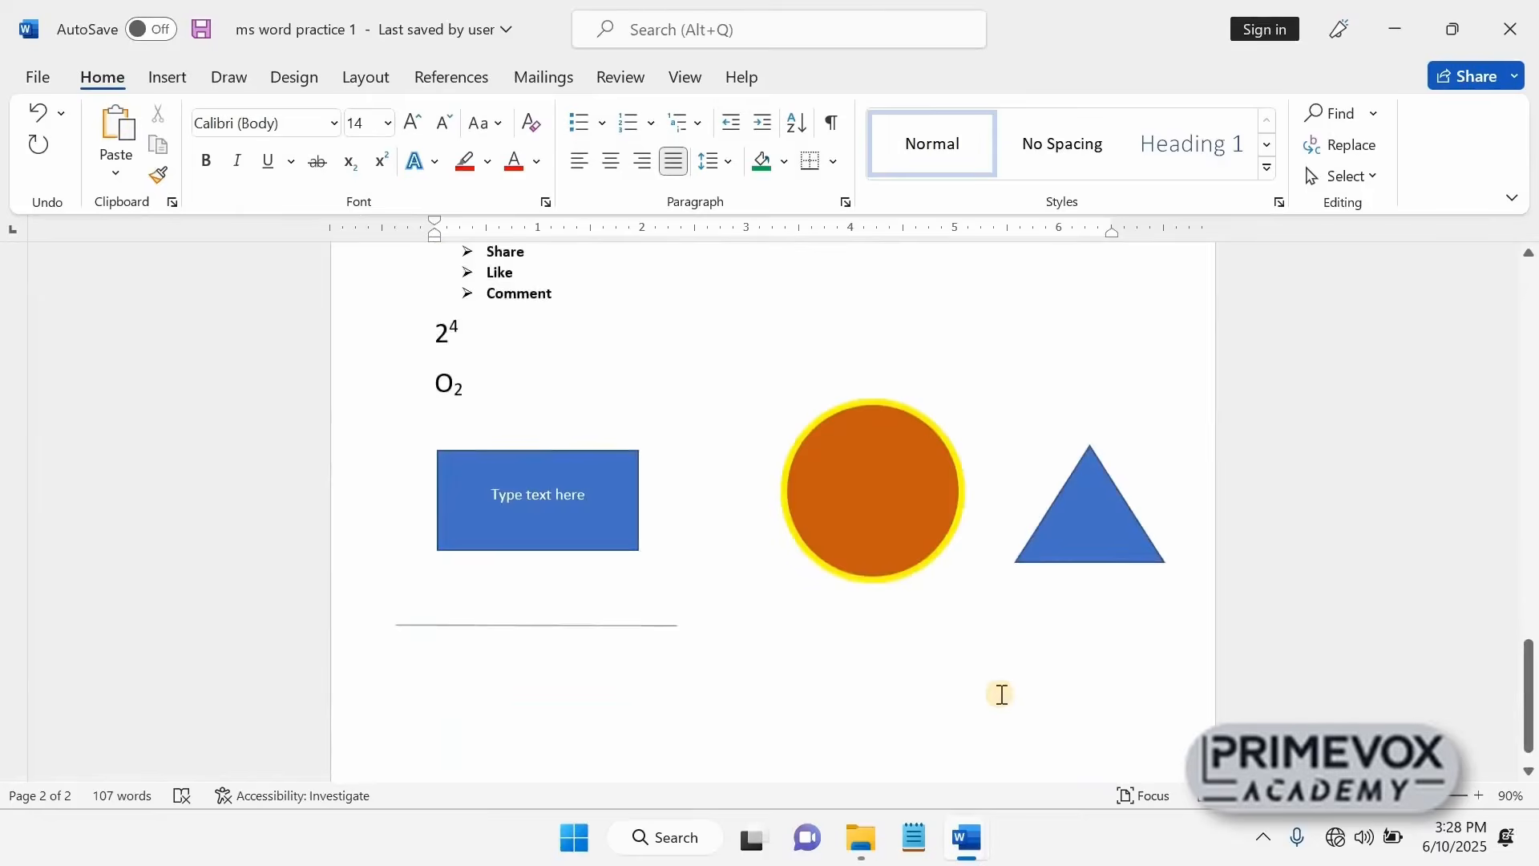
scroll(999, 700, "up", 1)
scroll(998, 700, "up", 10)
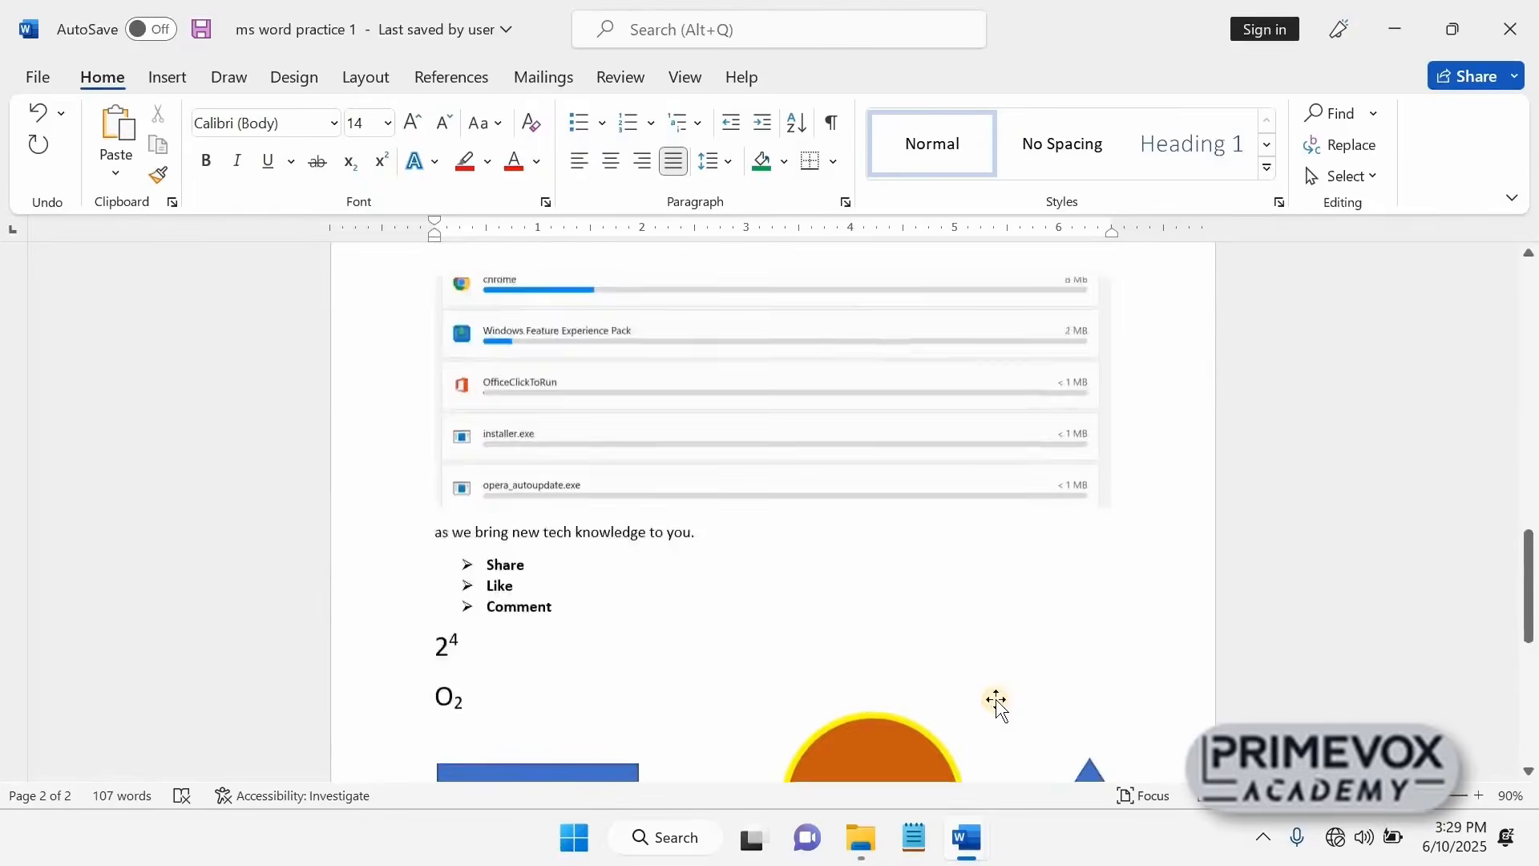
scroll(998, 702, "up", 4)
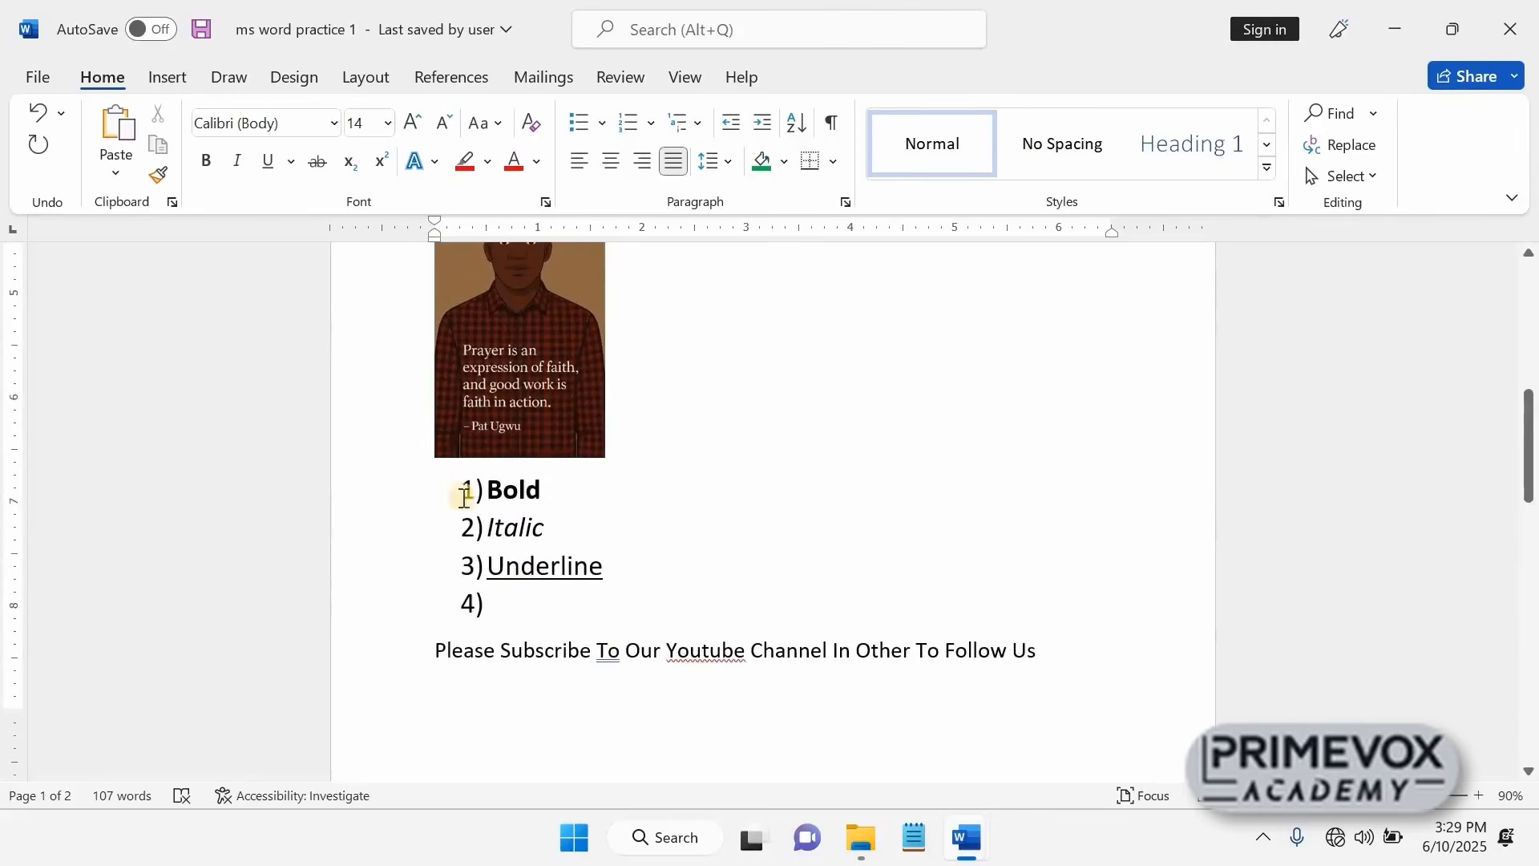
left_click_drag(462, 491, 473, 595)
scroll(561, 601, "up", 3)
scroll(560, 599, "down", 2)
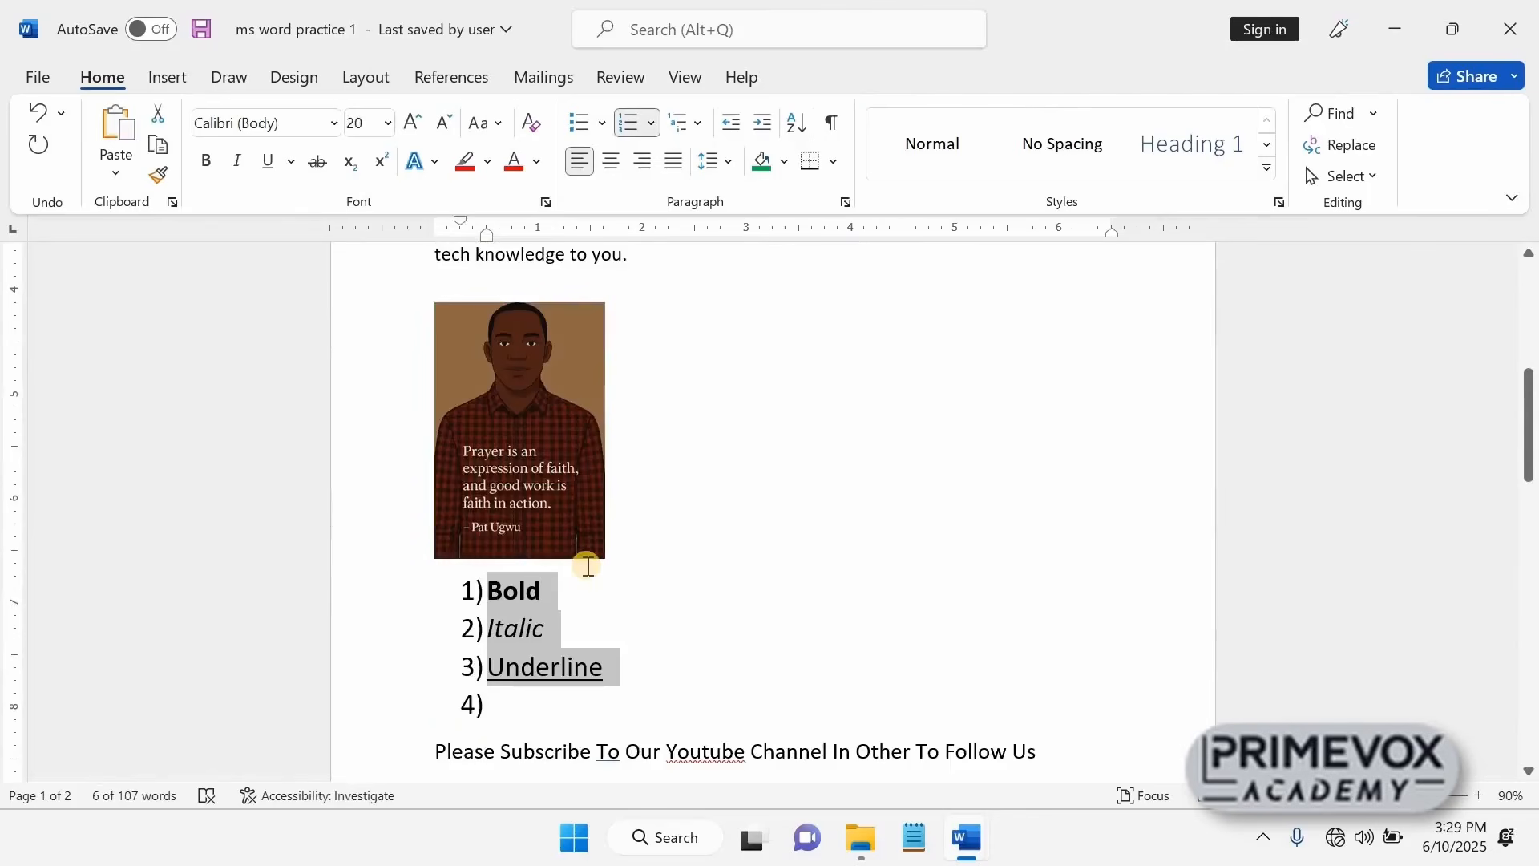
scroll(849, 604, "up", 6)
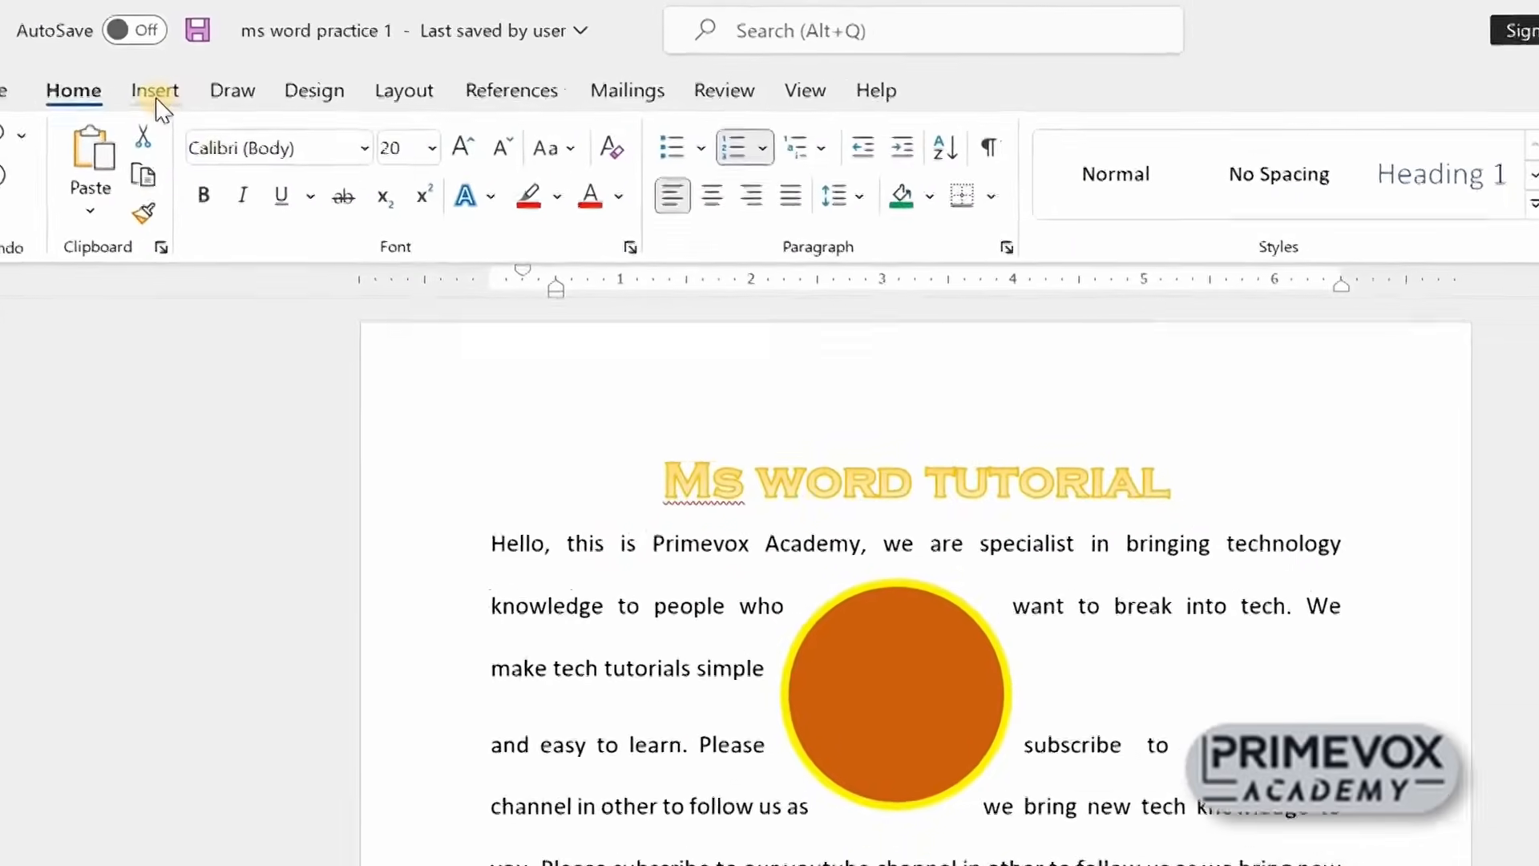
Insert page numbers at the top of the page using the centred Plain Number 2 style
left_click(157, 97)
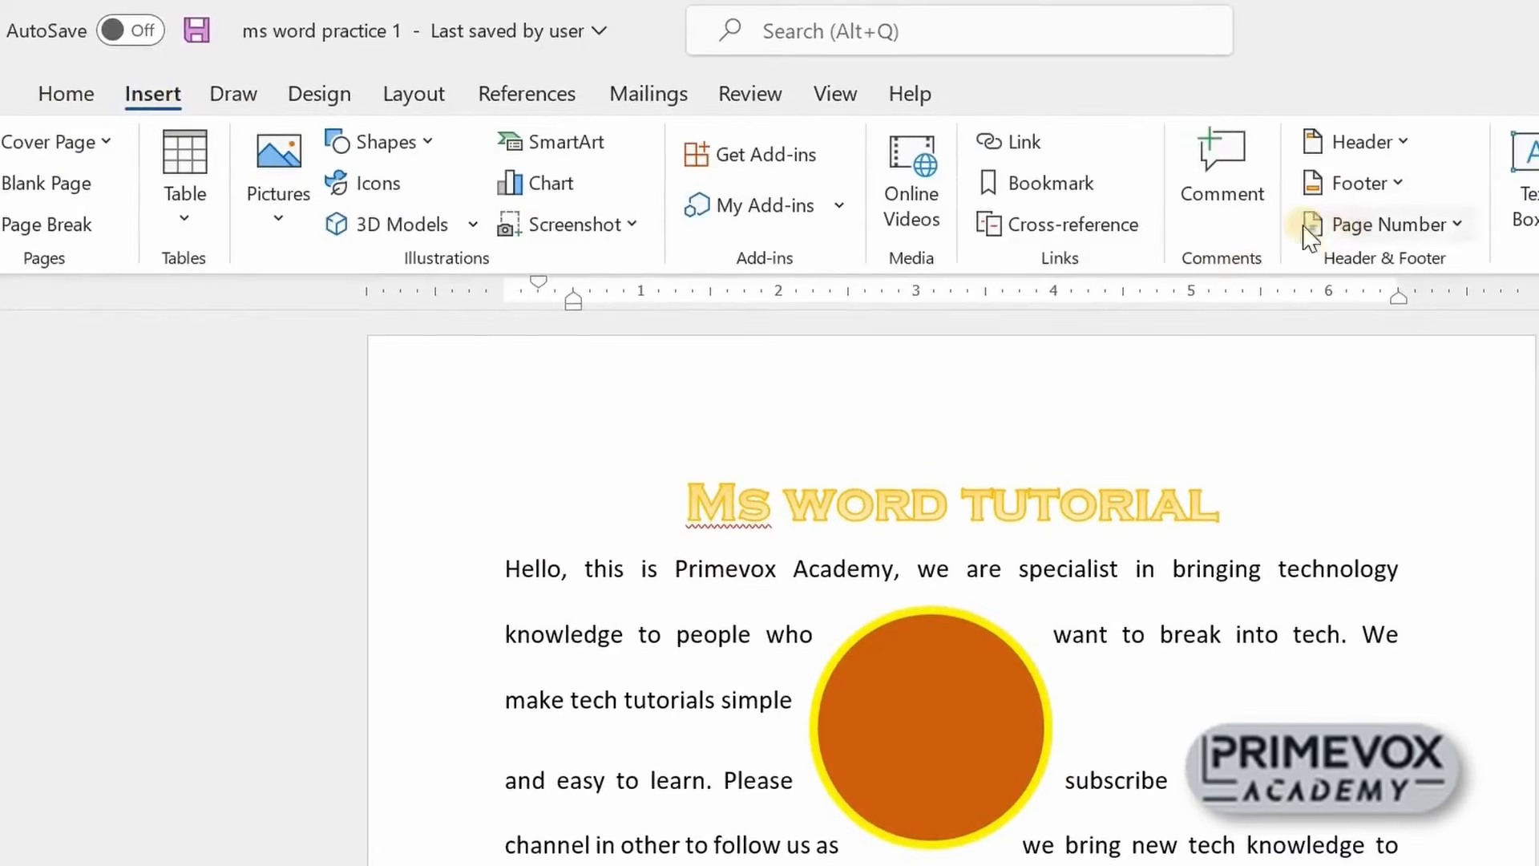
left_click(1456, 226)
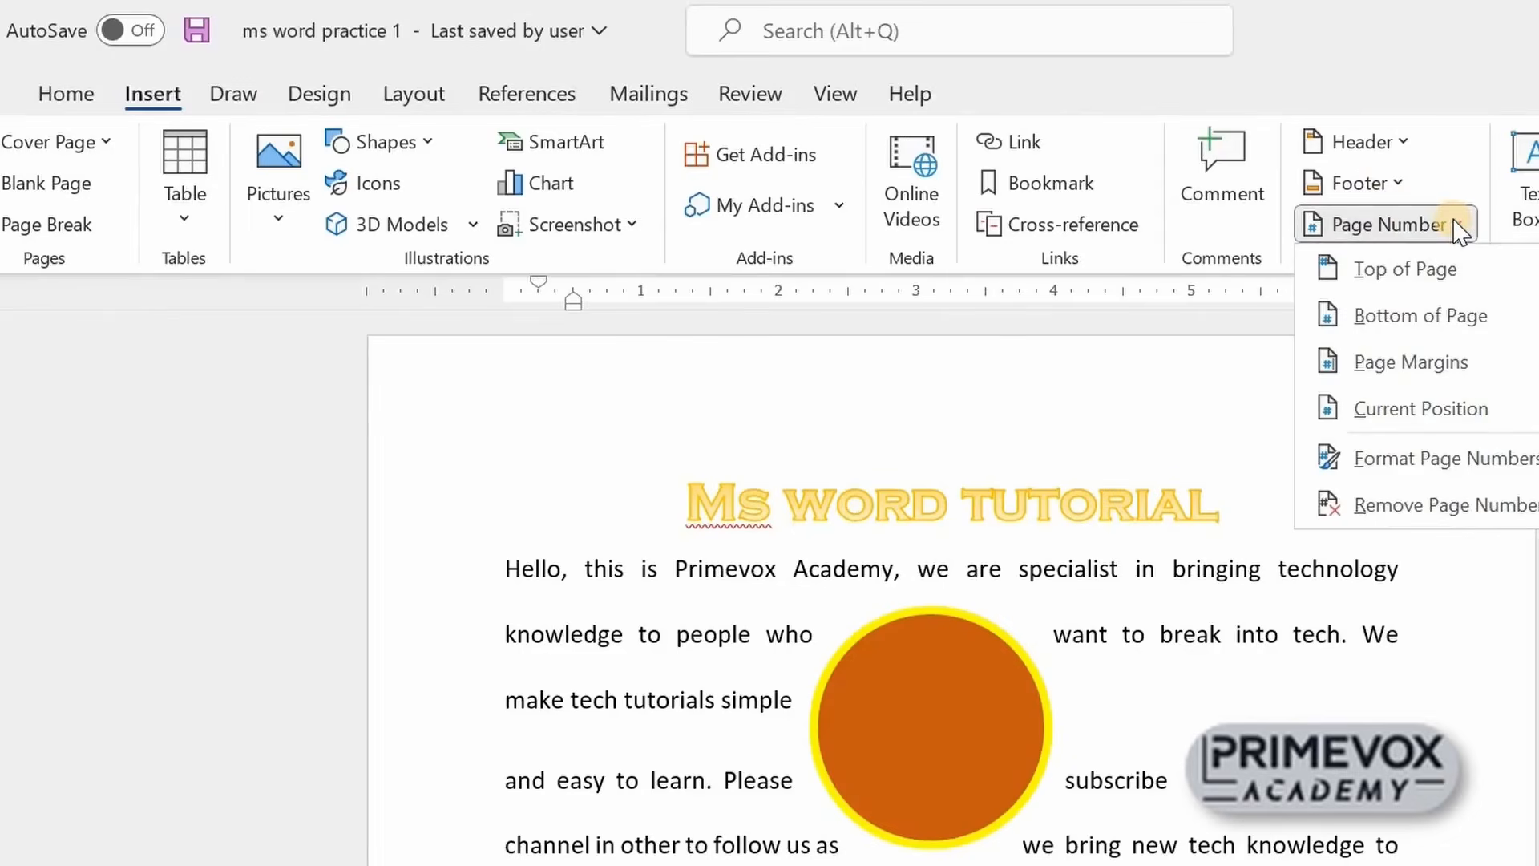
mouse_move(1464, 277)
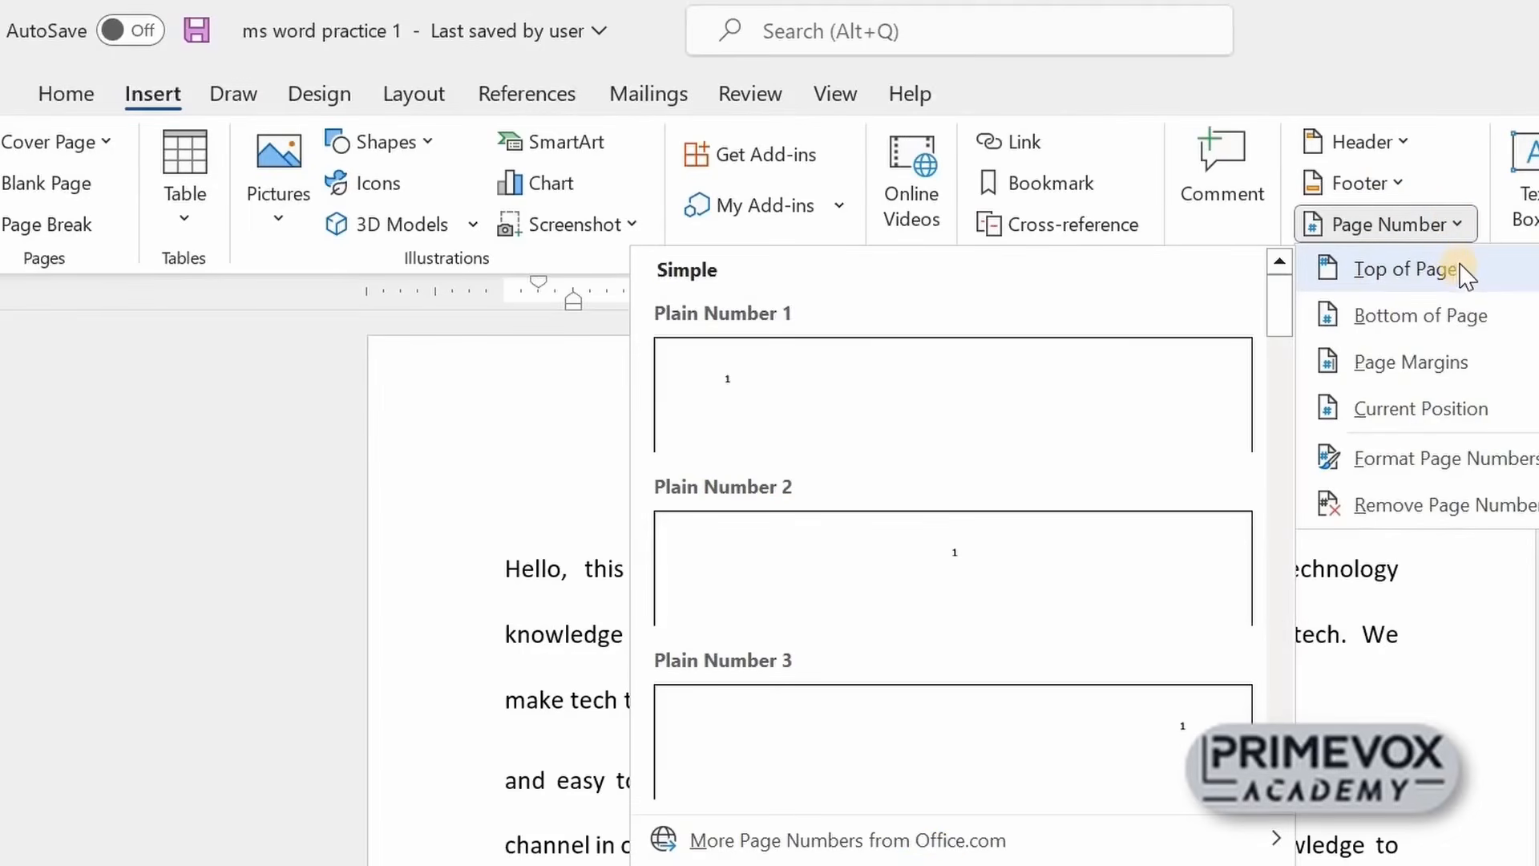
mouse_move(1462, 324)
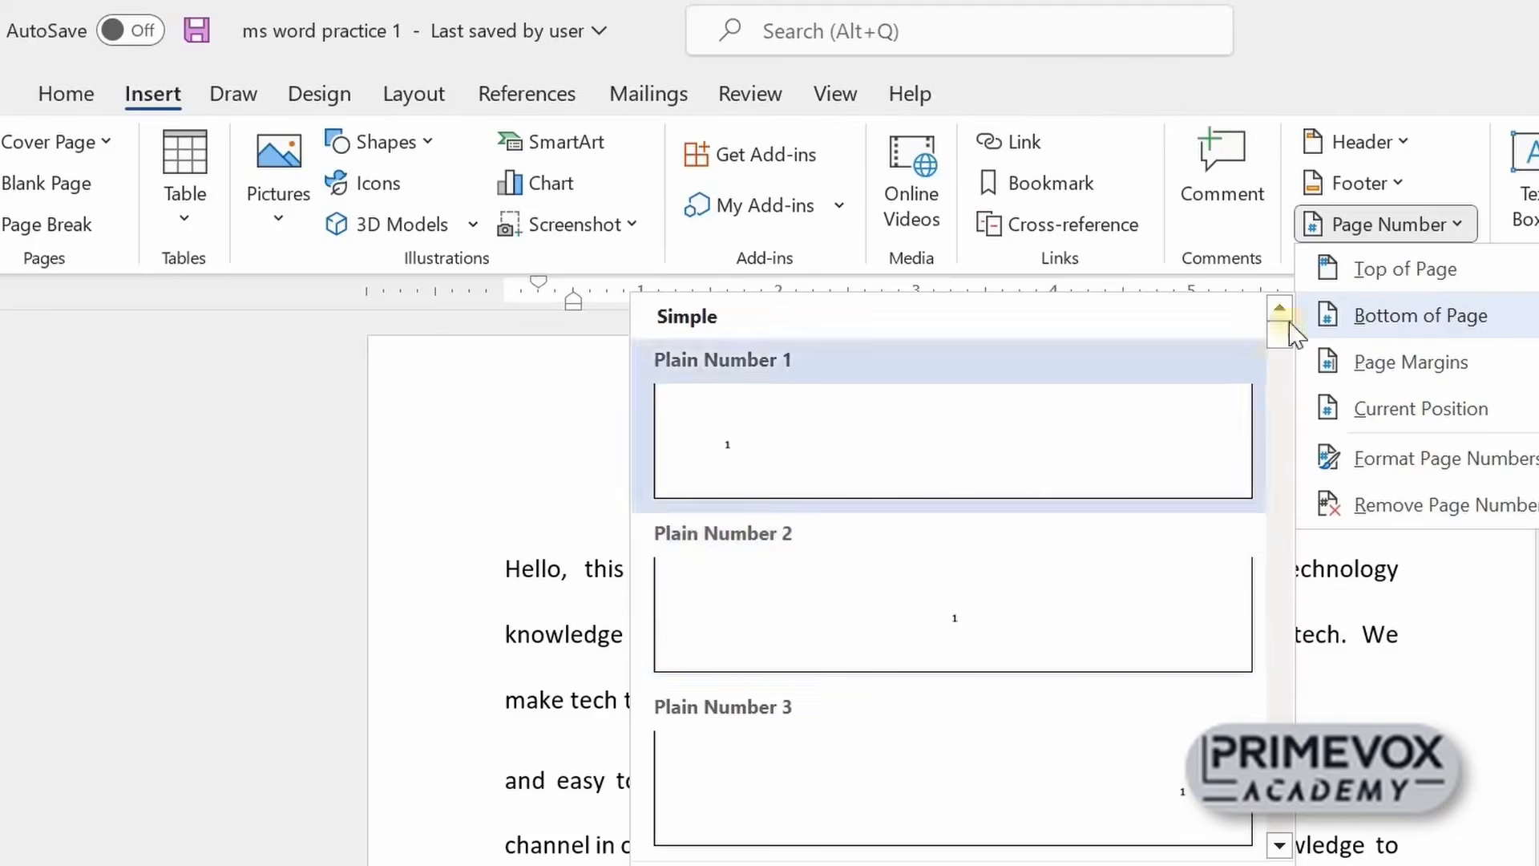
mouse_move(1376, 268)
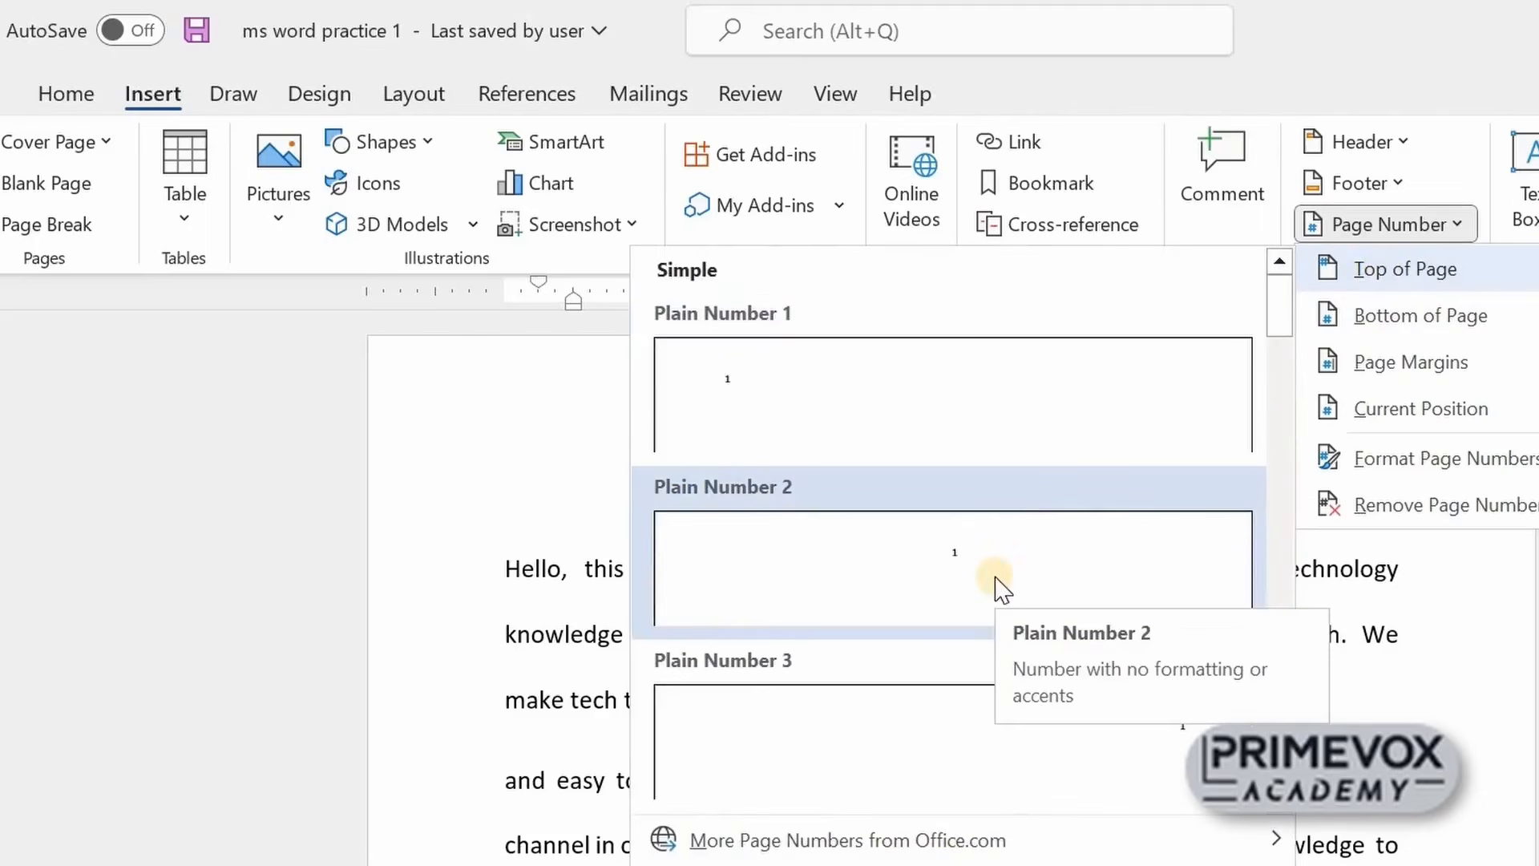
left_click(996, 577)
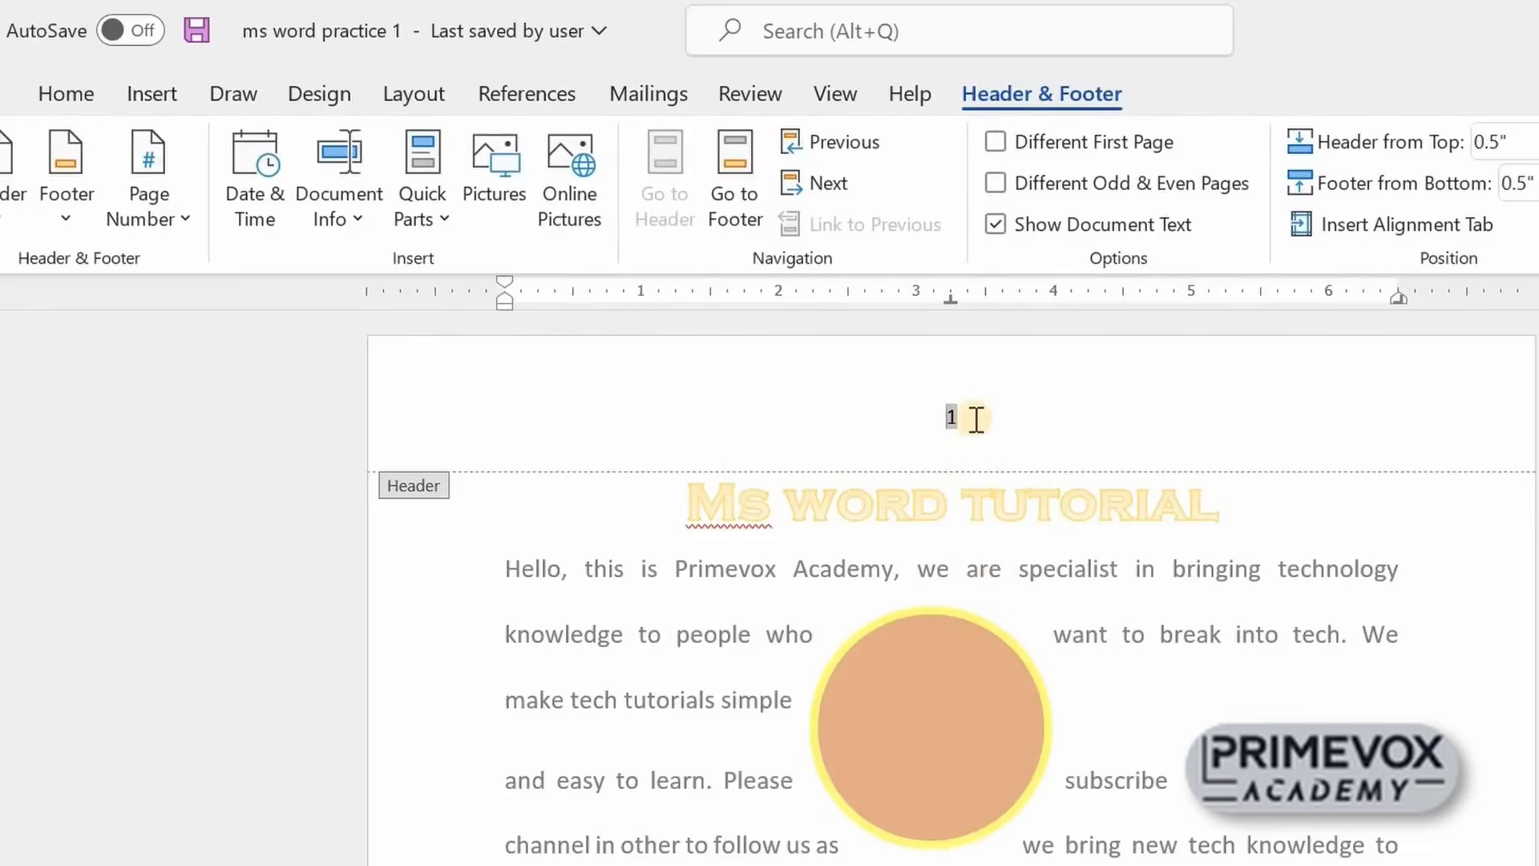
Check the page numbers in the headers and enable Different First Page to leave the number off page one
scroll(965, 502, "down", 5)
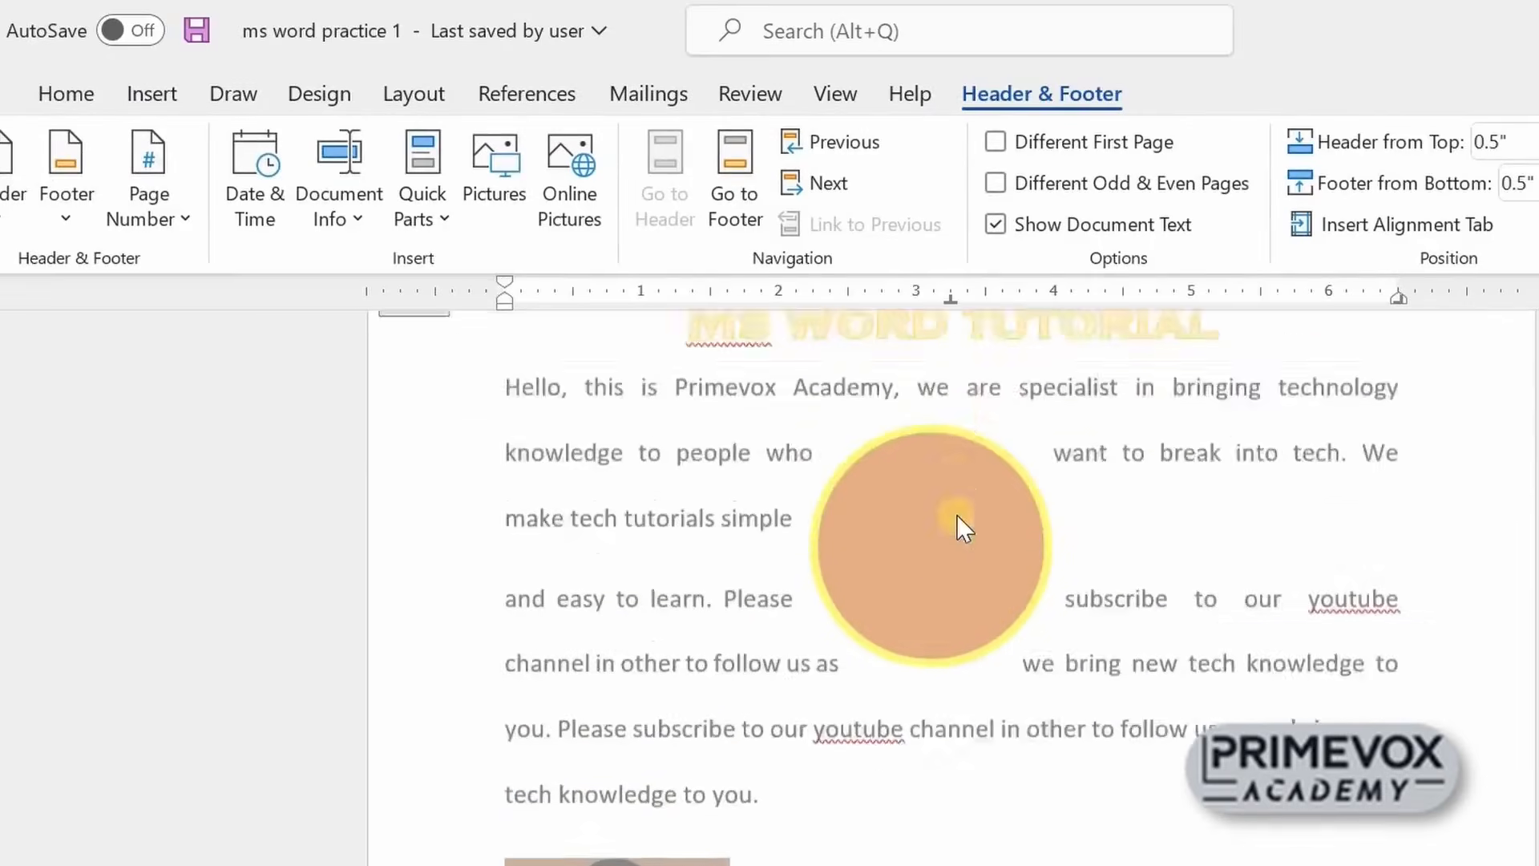
scroll(965, 529, "down", 8)
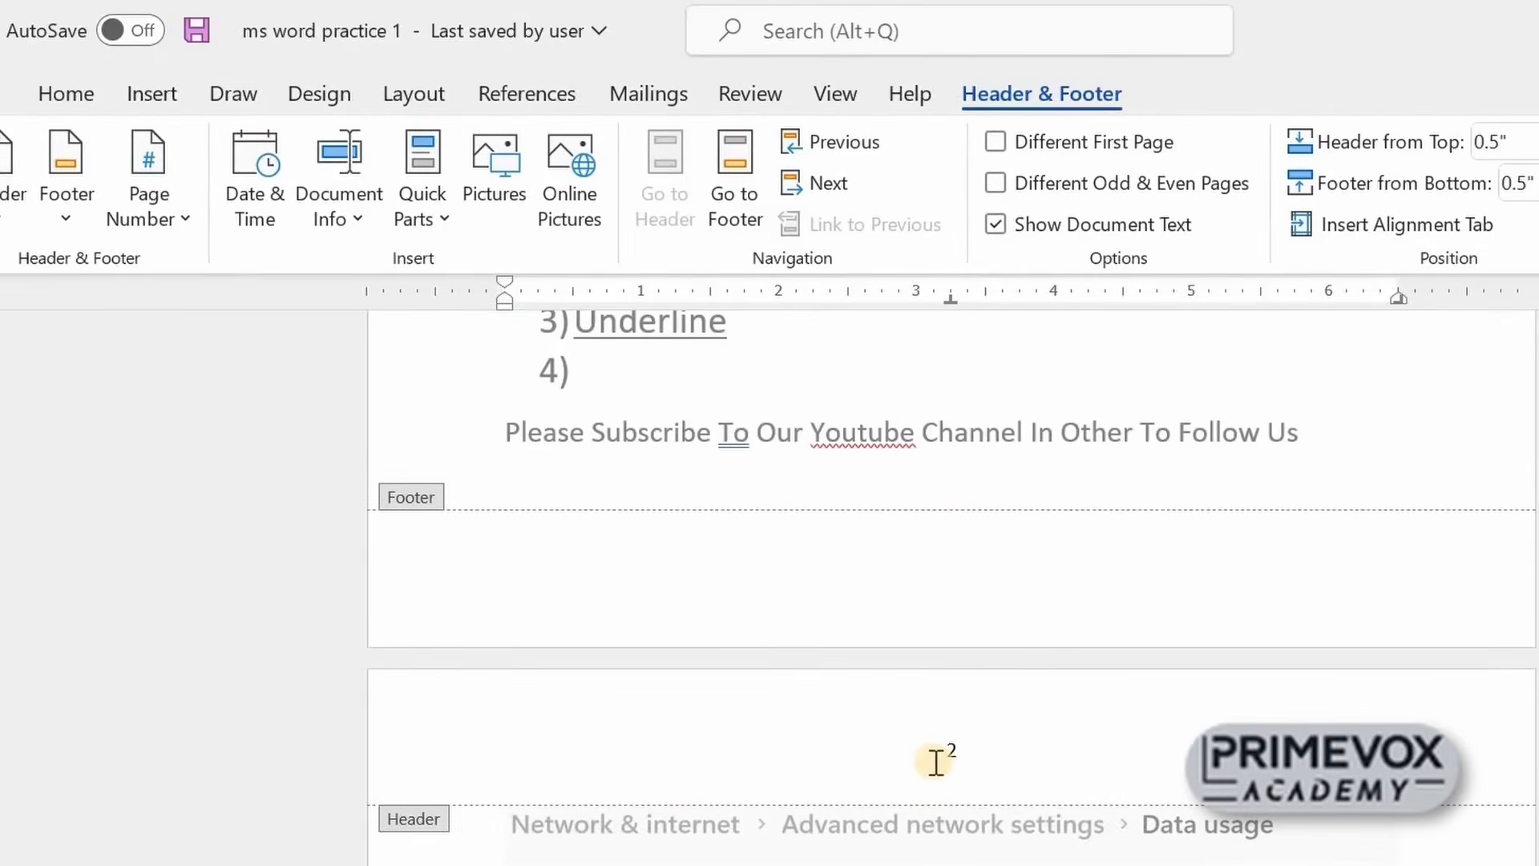
scroll(991, 749, "up", 6)
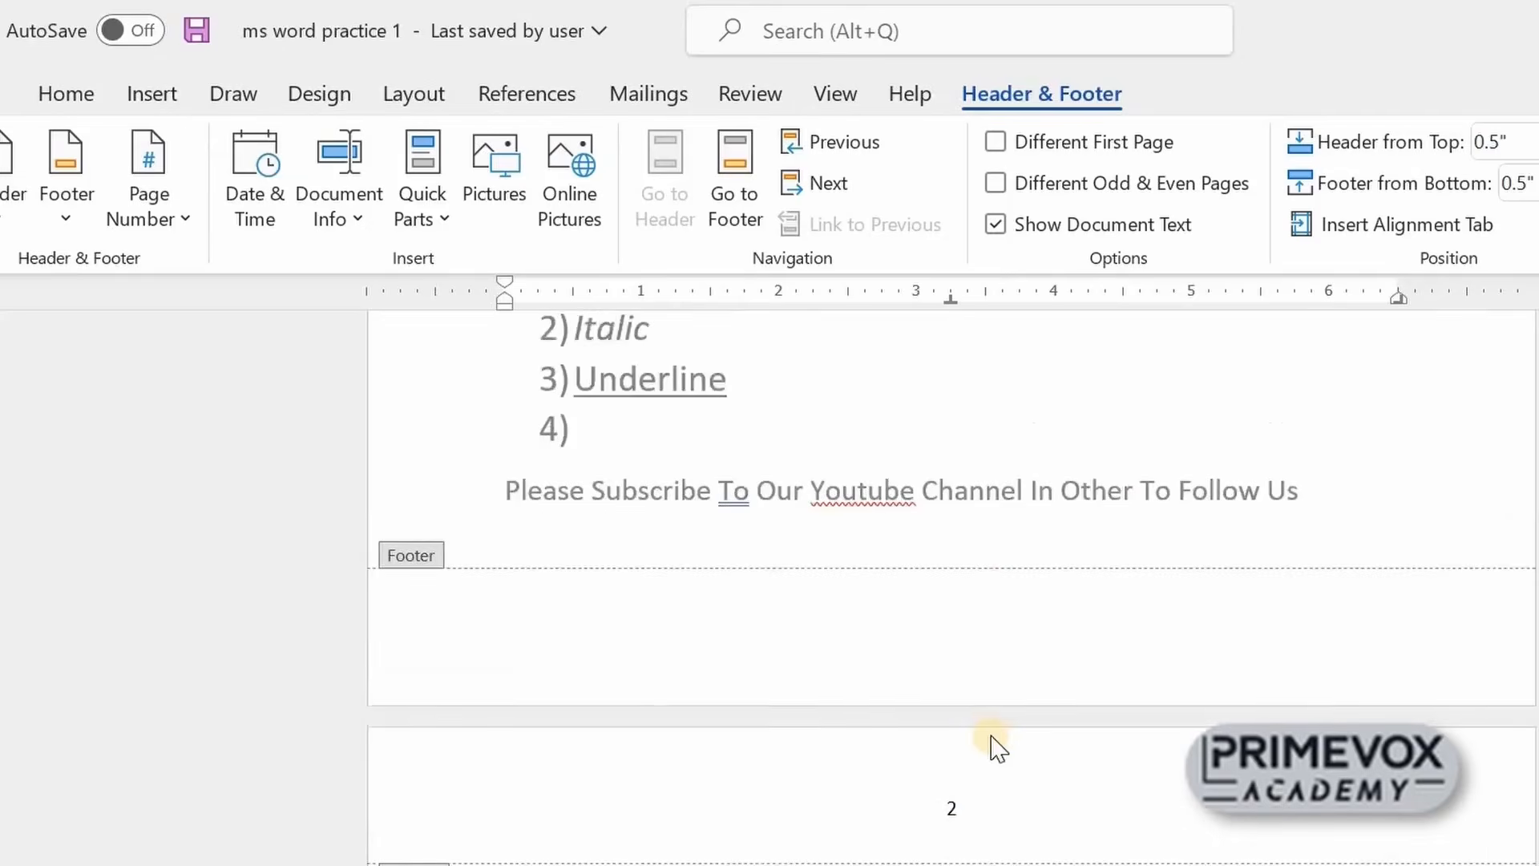
scroll(985, 685, "up", 5)
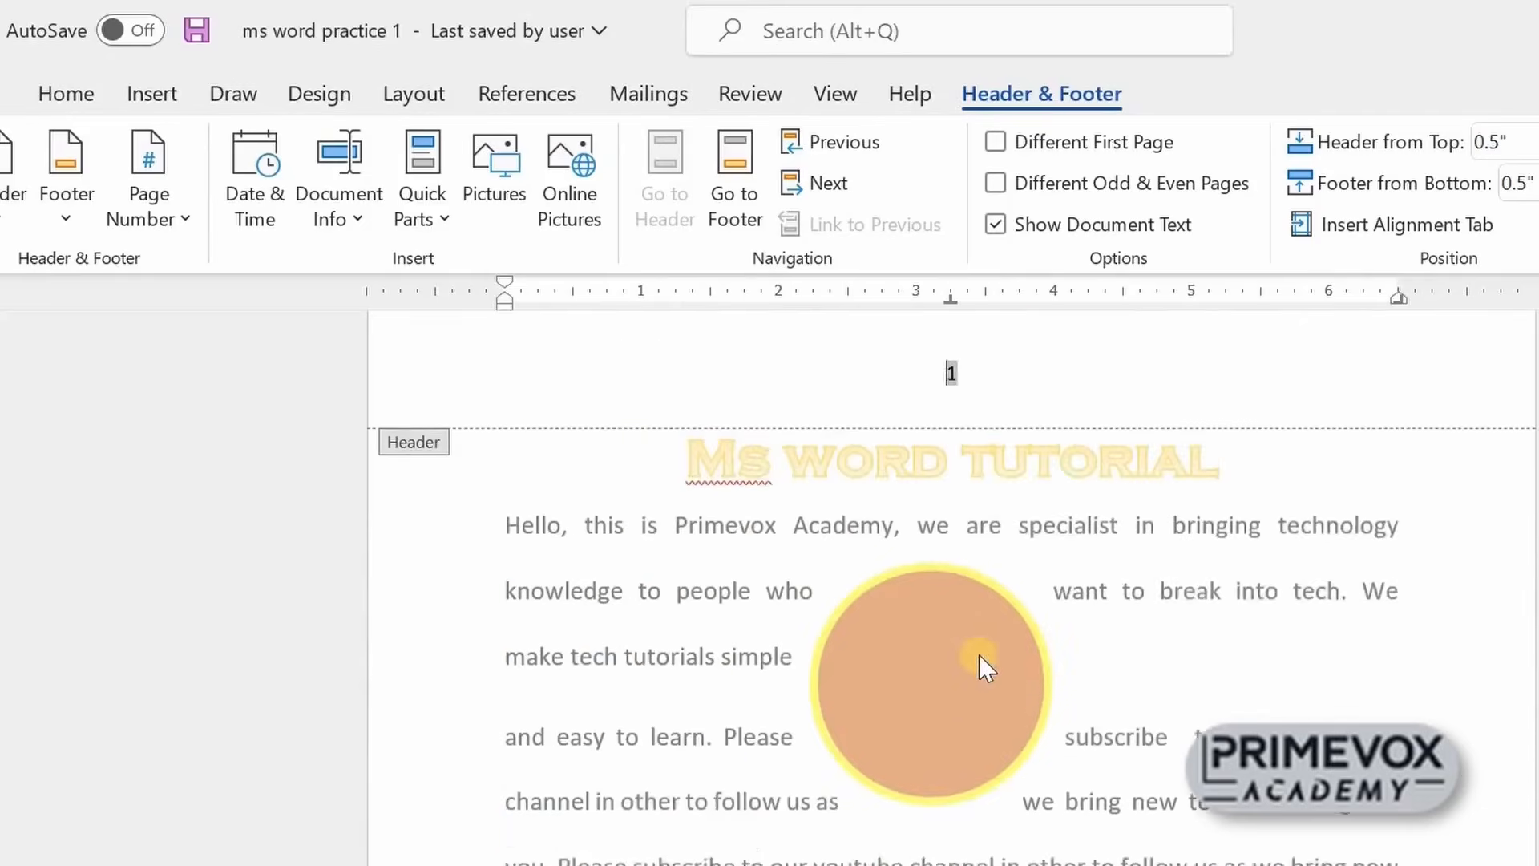
left_click(996, 143)
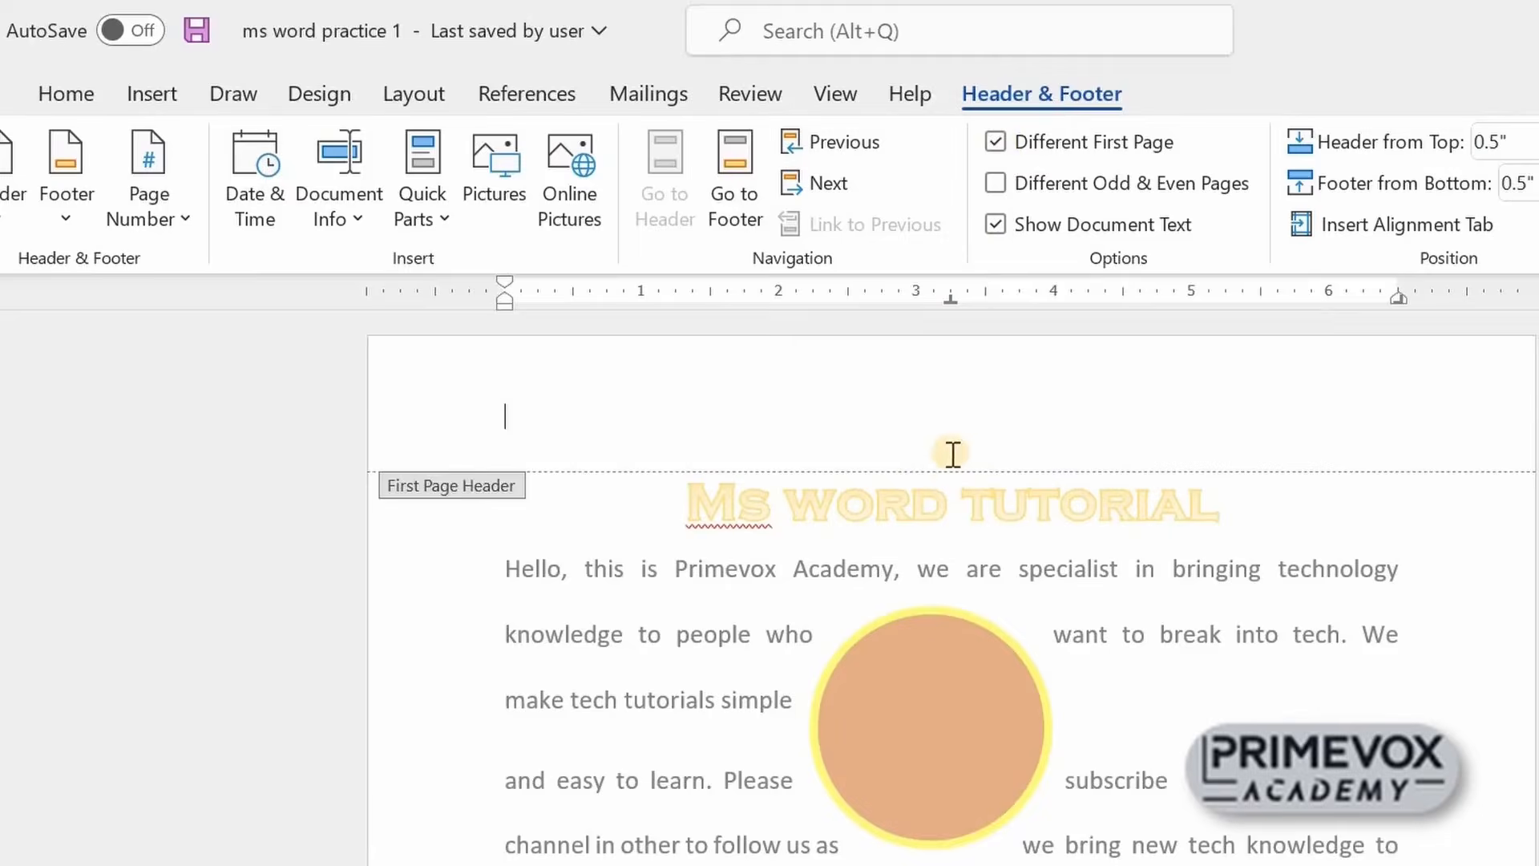
scroll(950, 461, "down", 7)
scroll(953, 478, "down", 10)
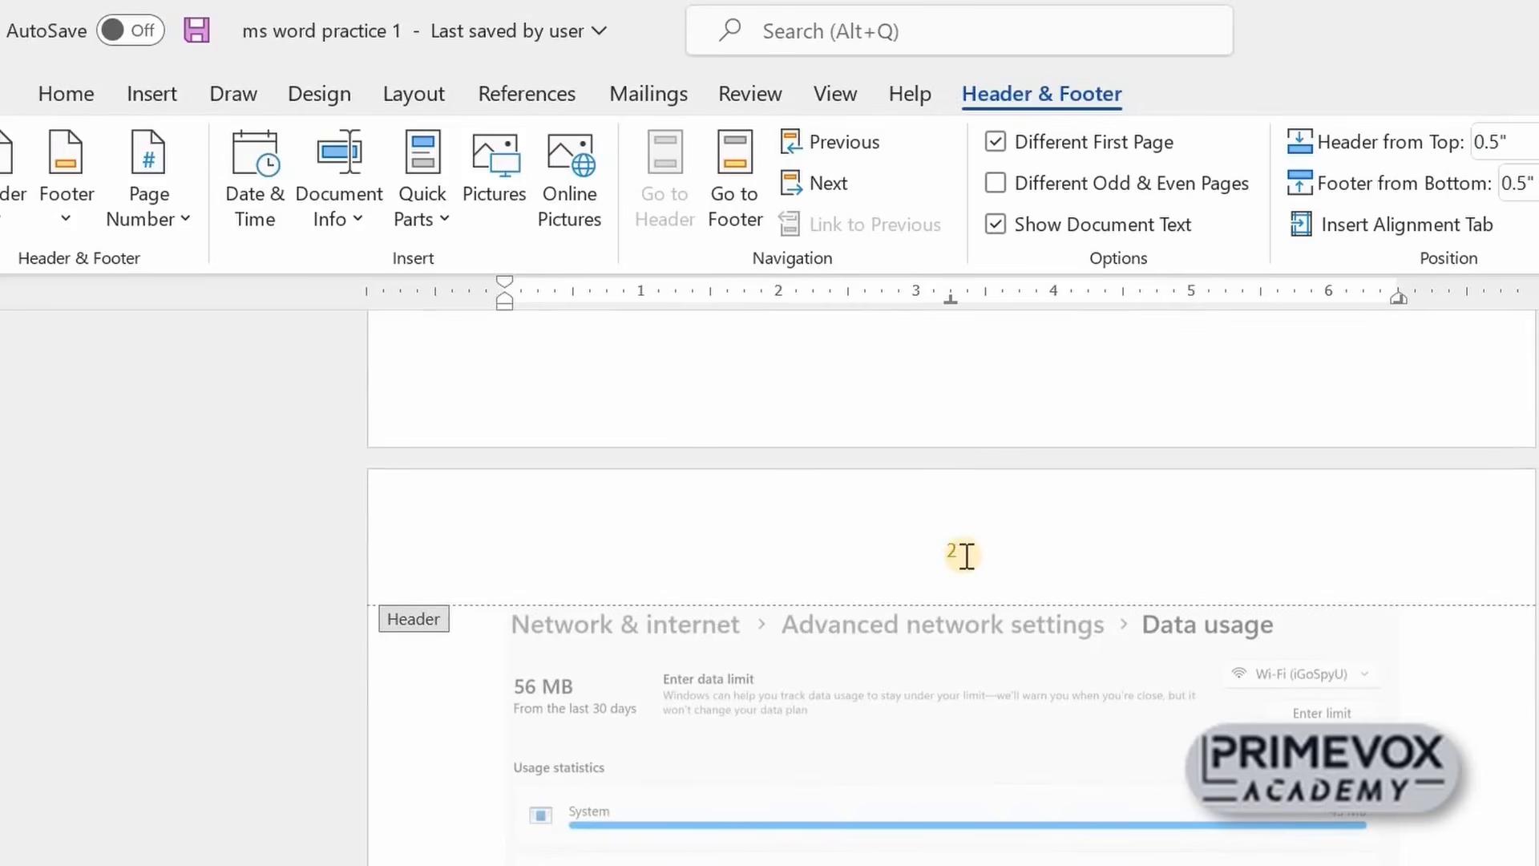
scroll(966, 556, "up", 12)
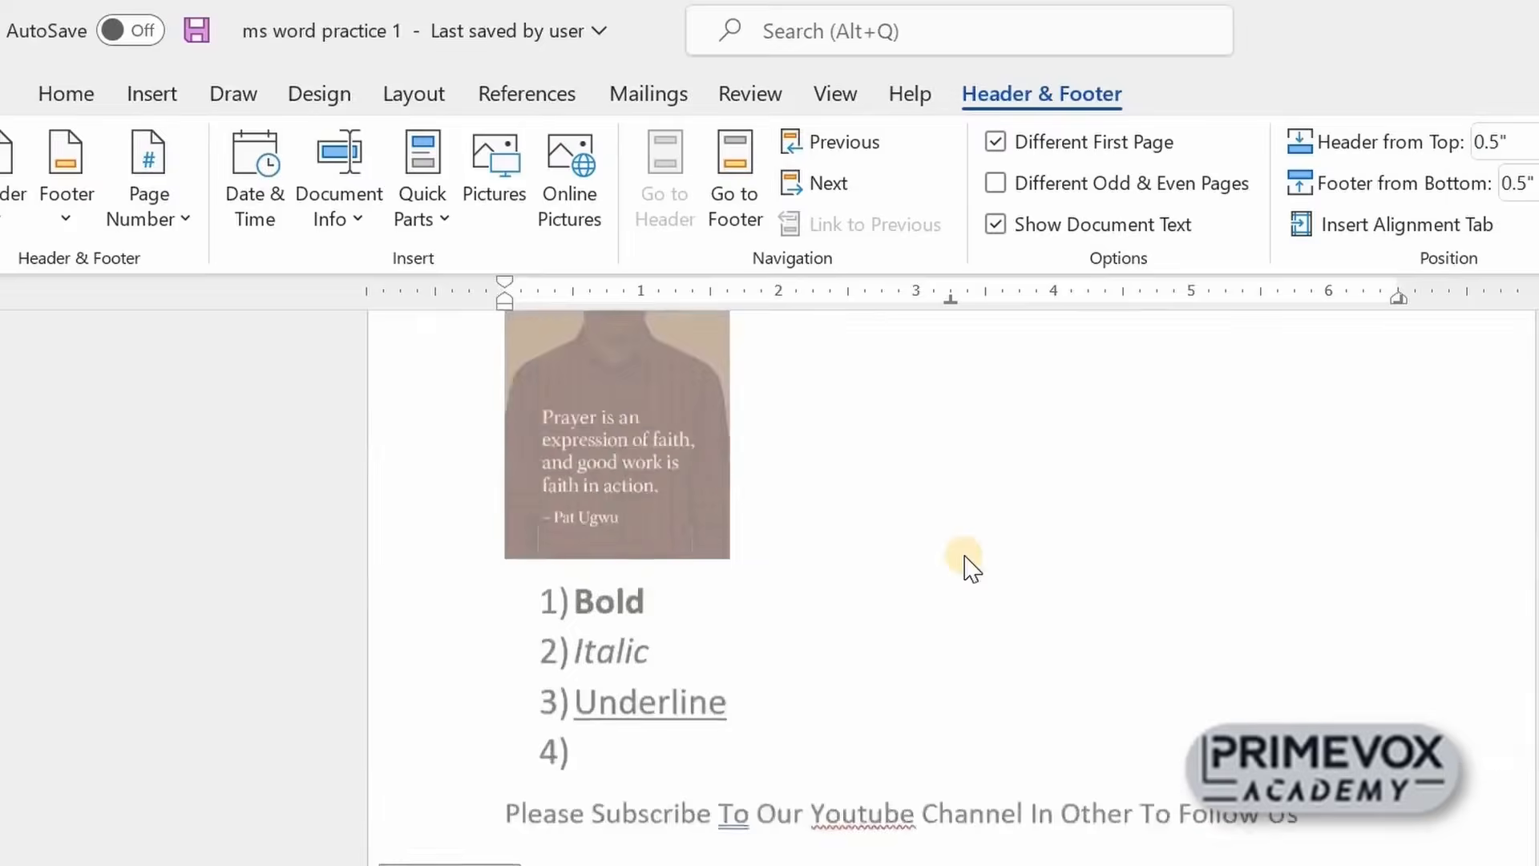
scroll(965, 559, "up", 5)
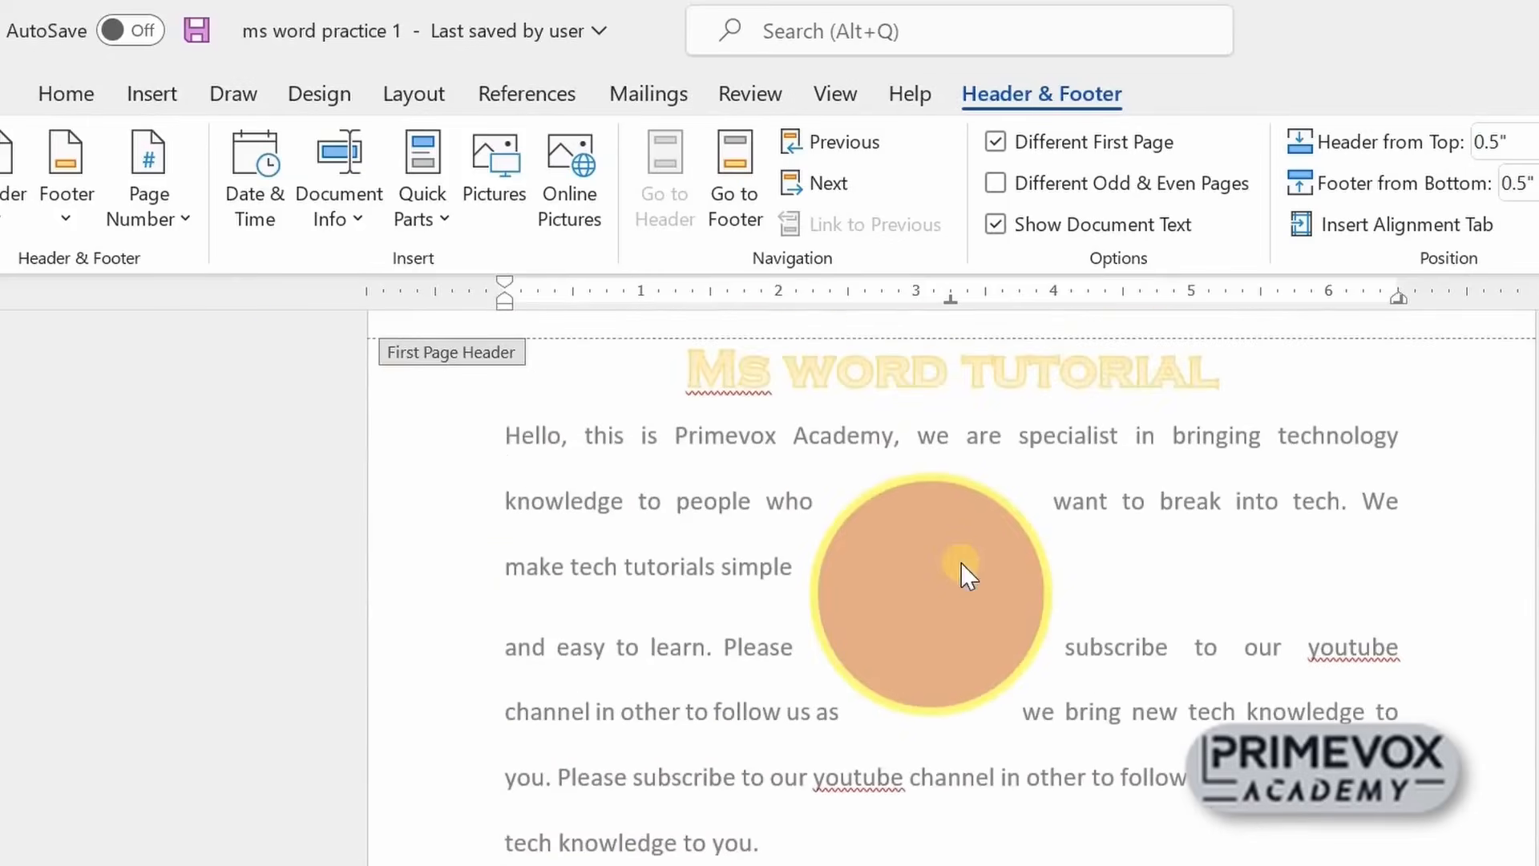
Format the page numbers to start at 0 instead of continuing from the previous section
left_click(190, 225)
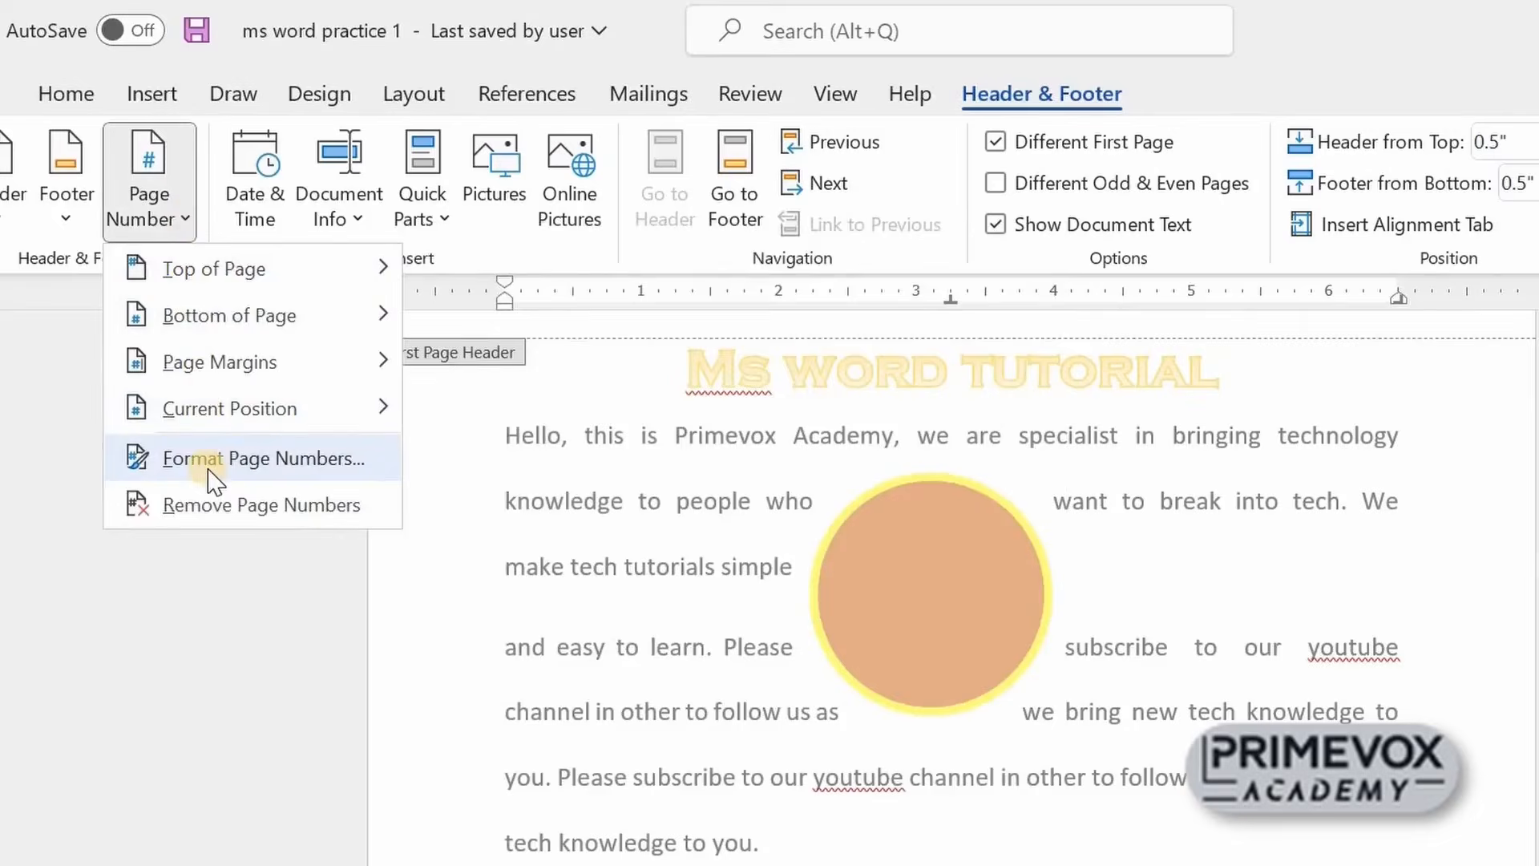
left_click(212, 477)
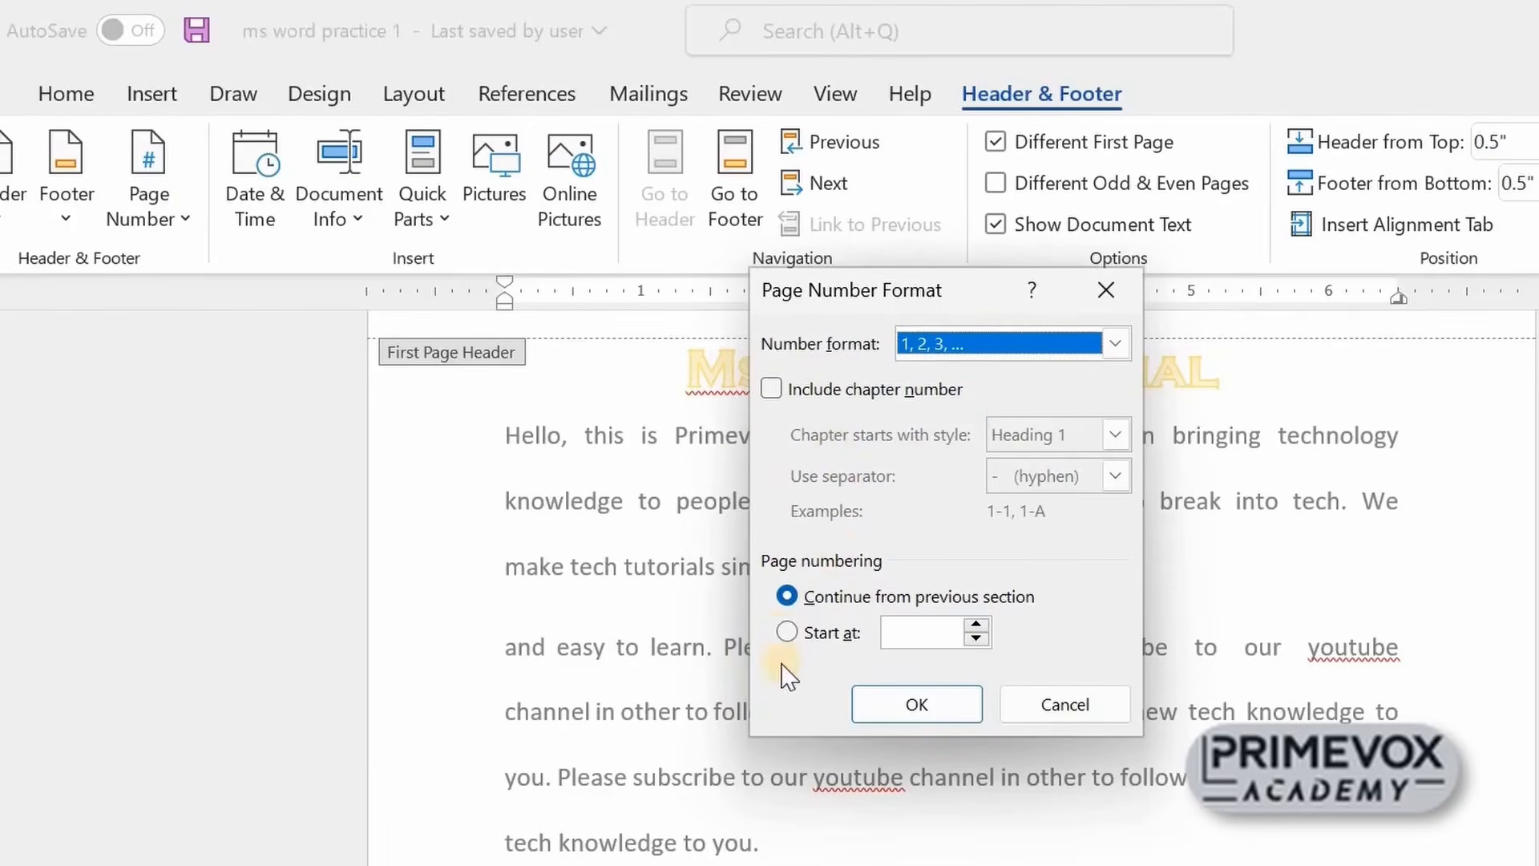
left_click(786, 633)
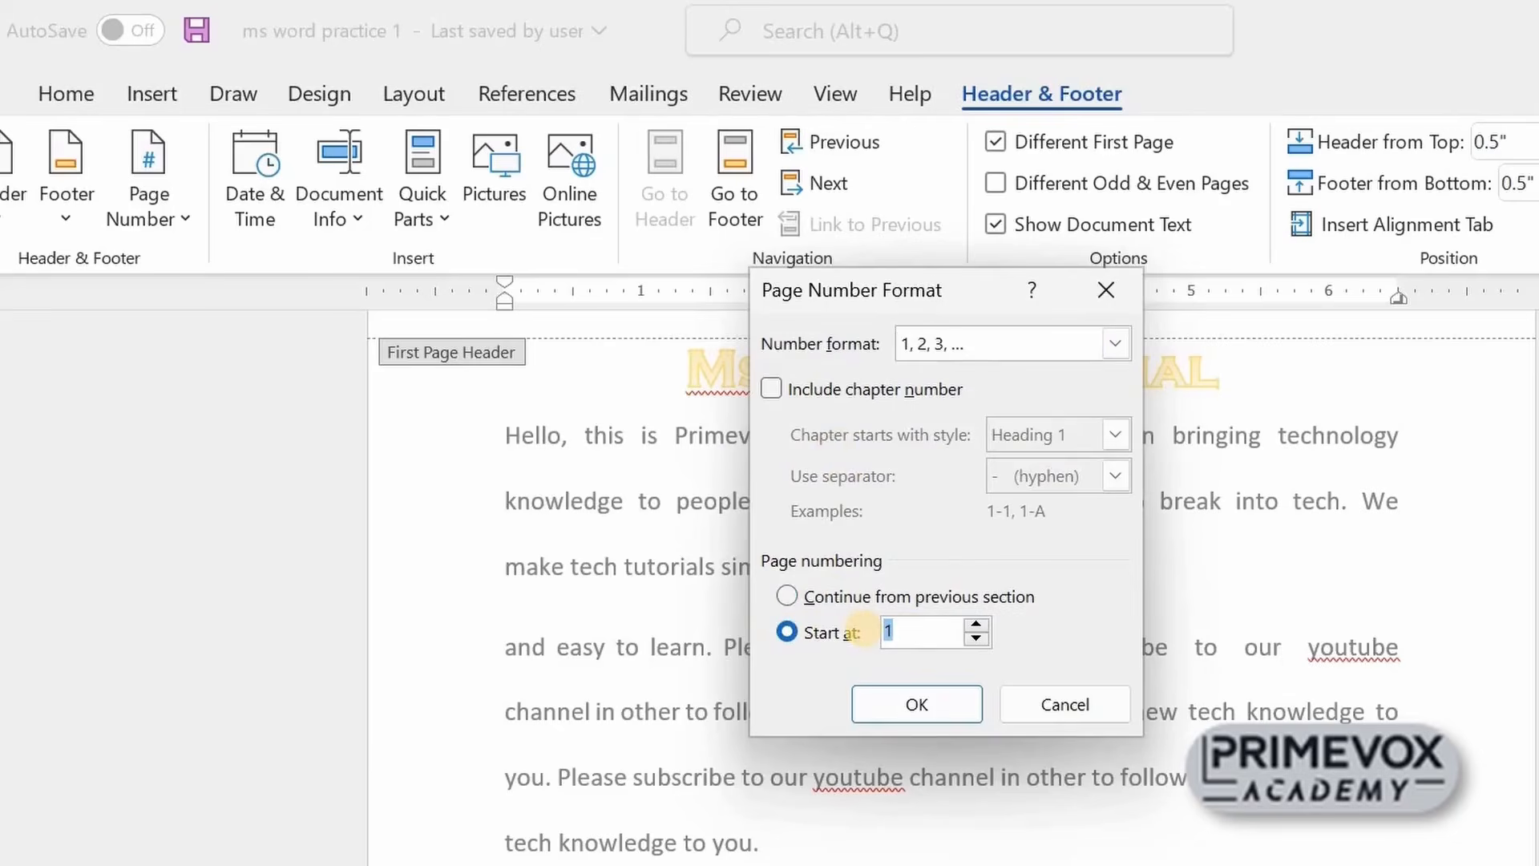
type("0")
left_click(914, 704)
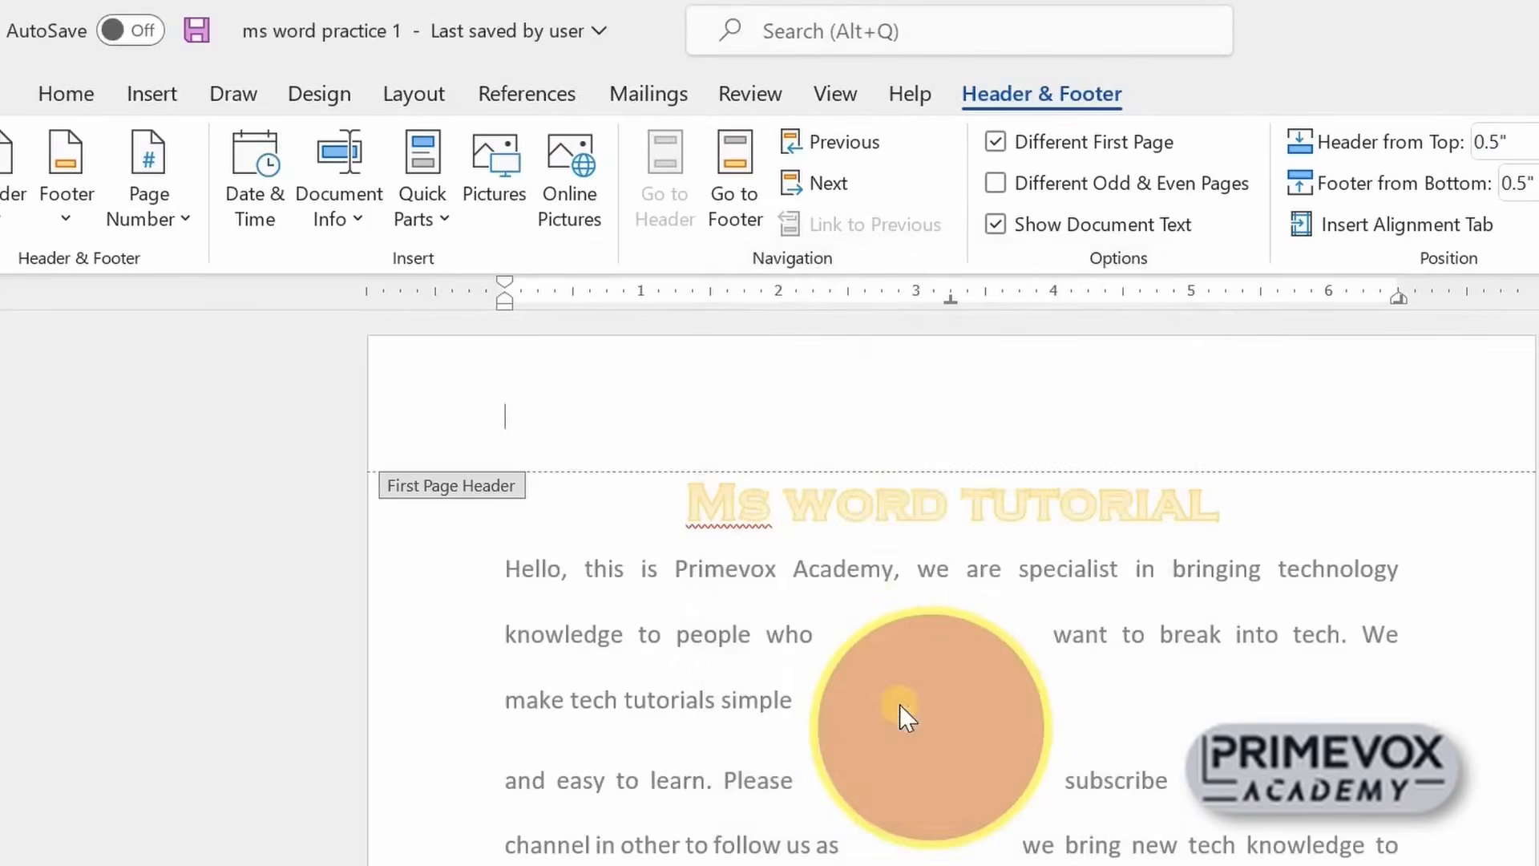
Check the page numbering in the headers of both pages, close header and footer editing, and return to the document's beginning
scroll(909, 601, "down", 10)
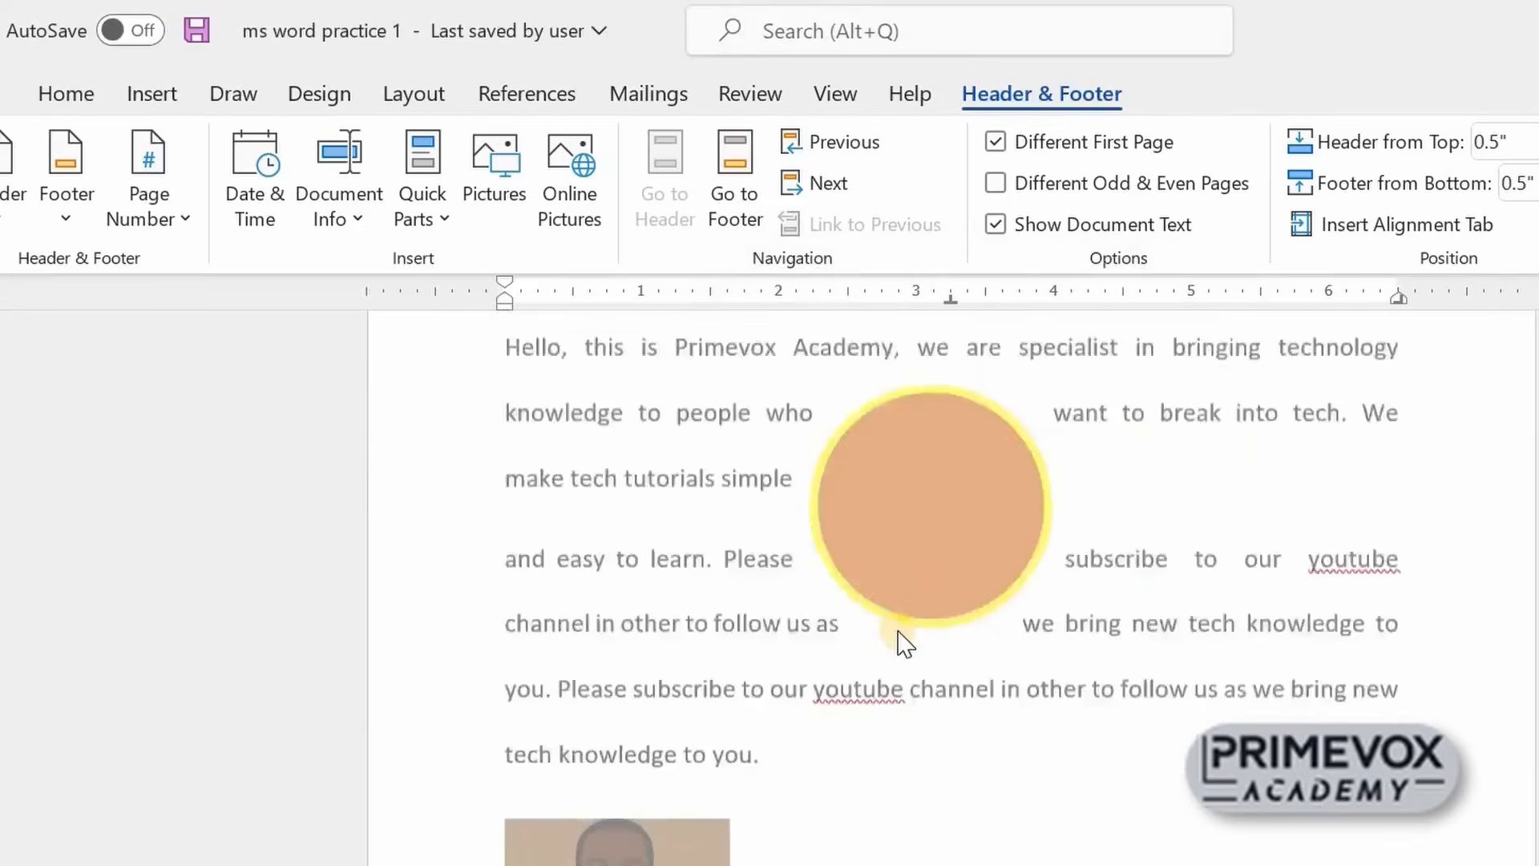
scroll(914, 621, "down", 3)
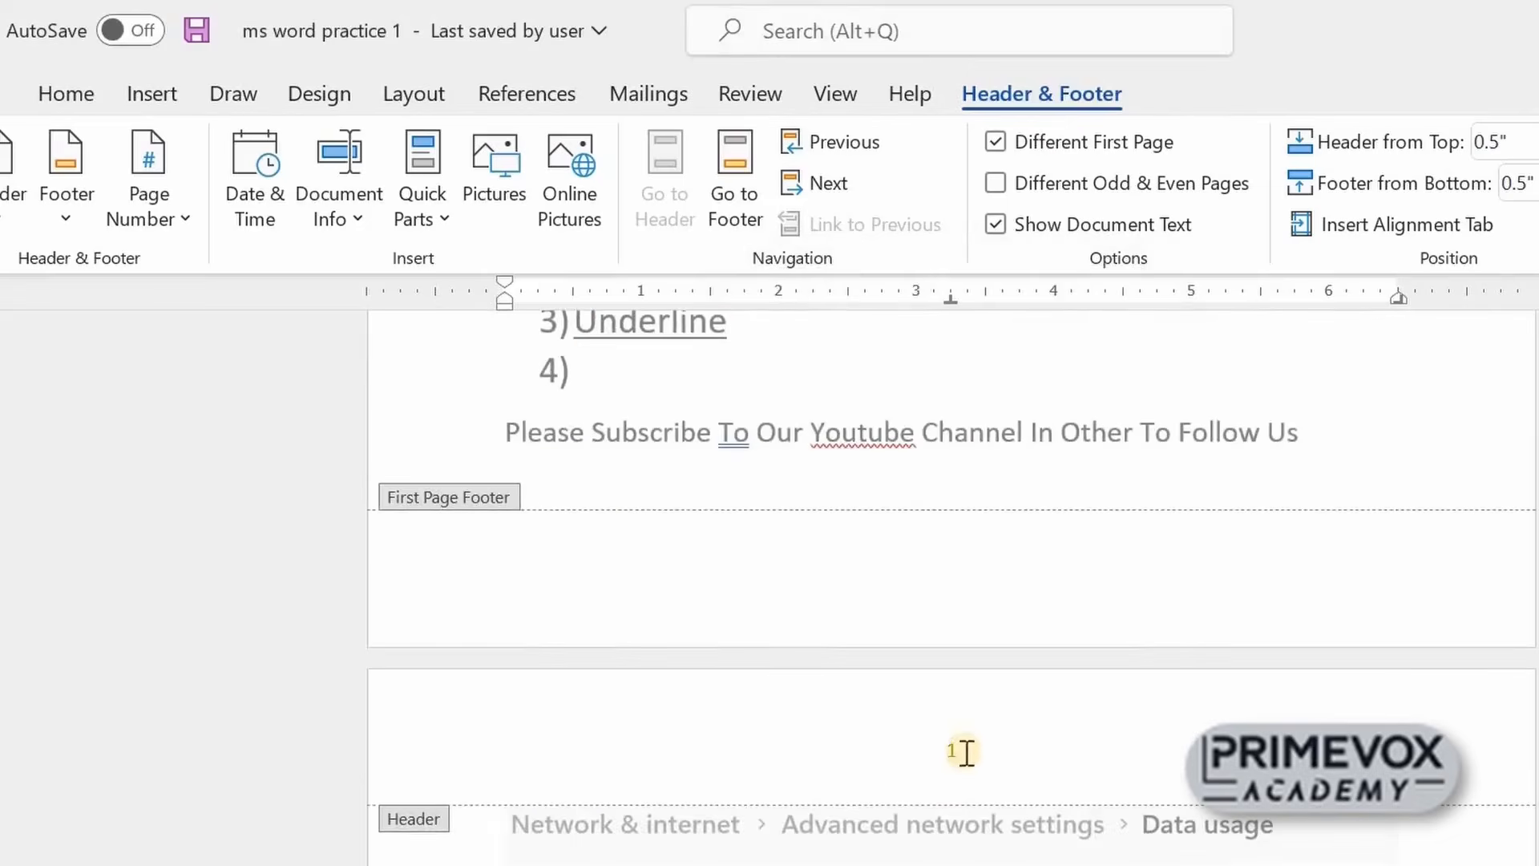
scroll(969, 750, "down", 5)
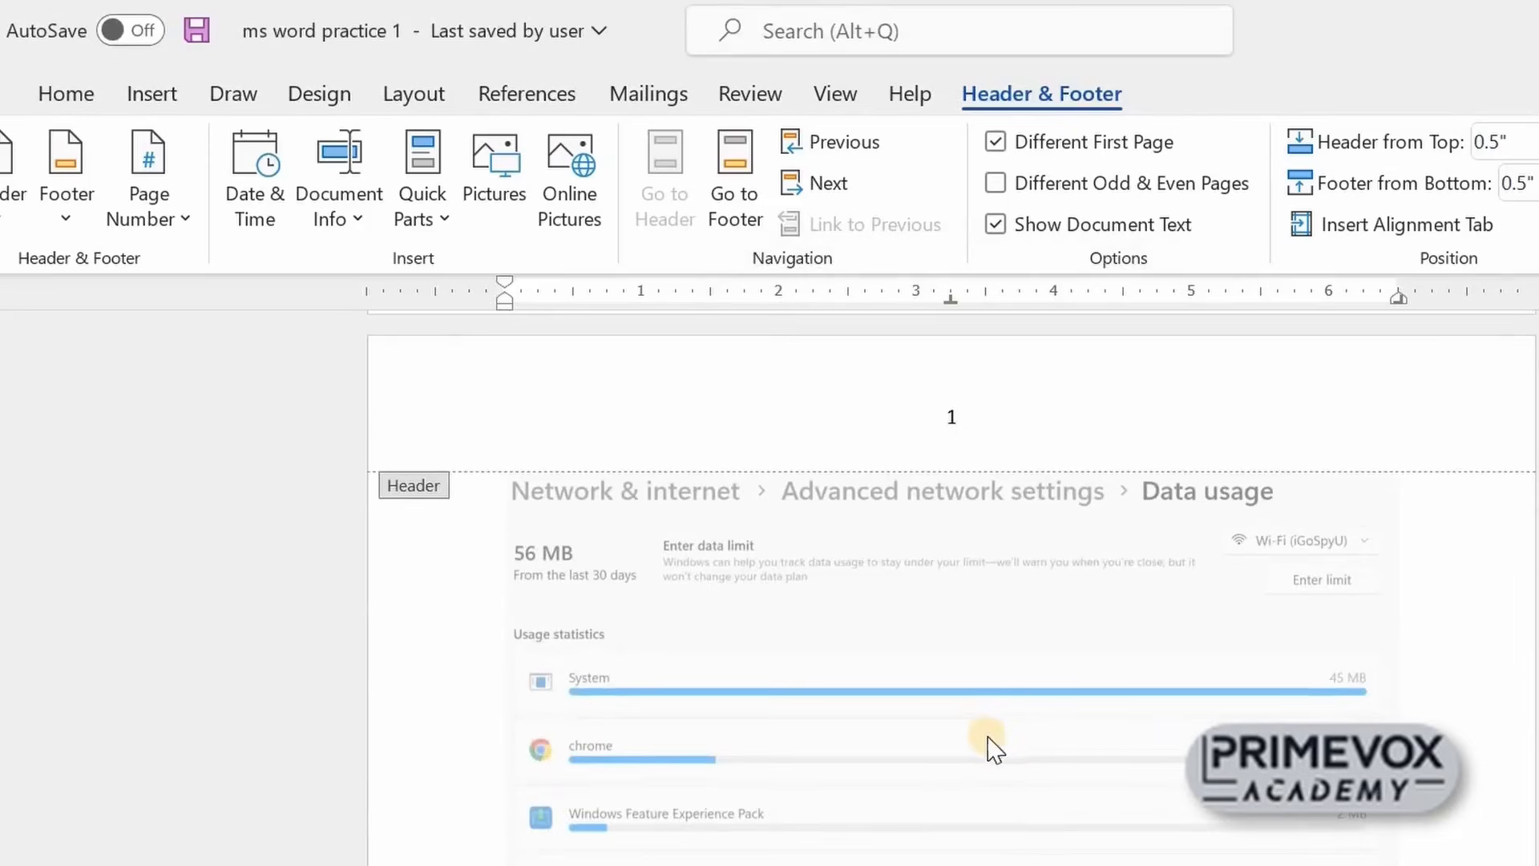
scroll(1056, 813, "down", 15)
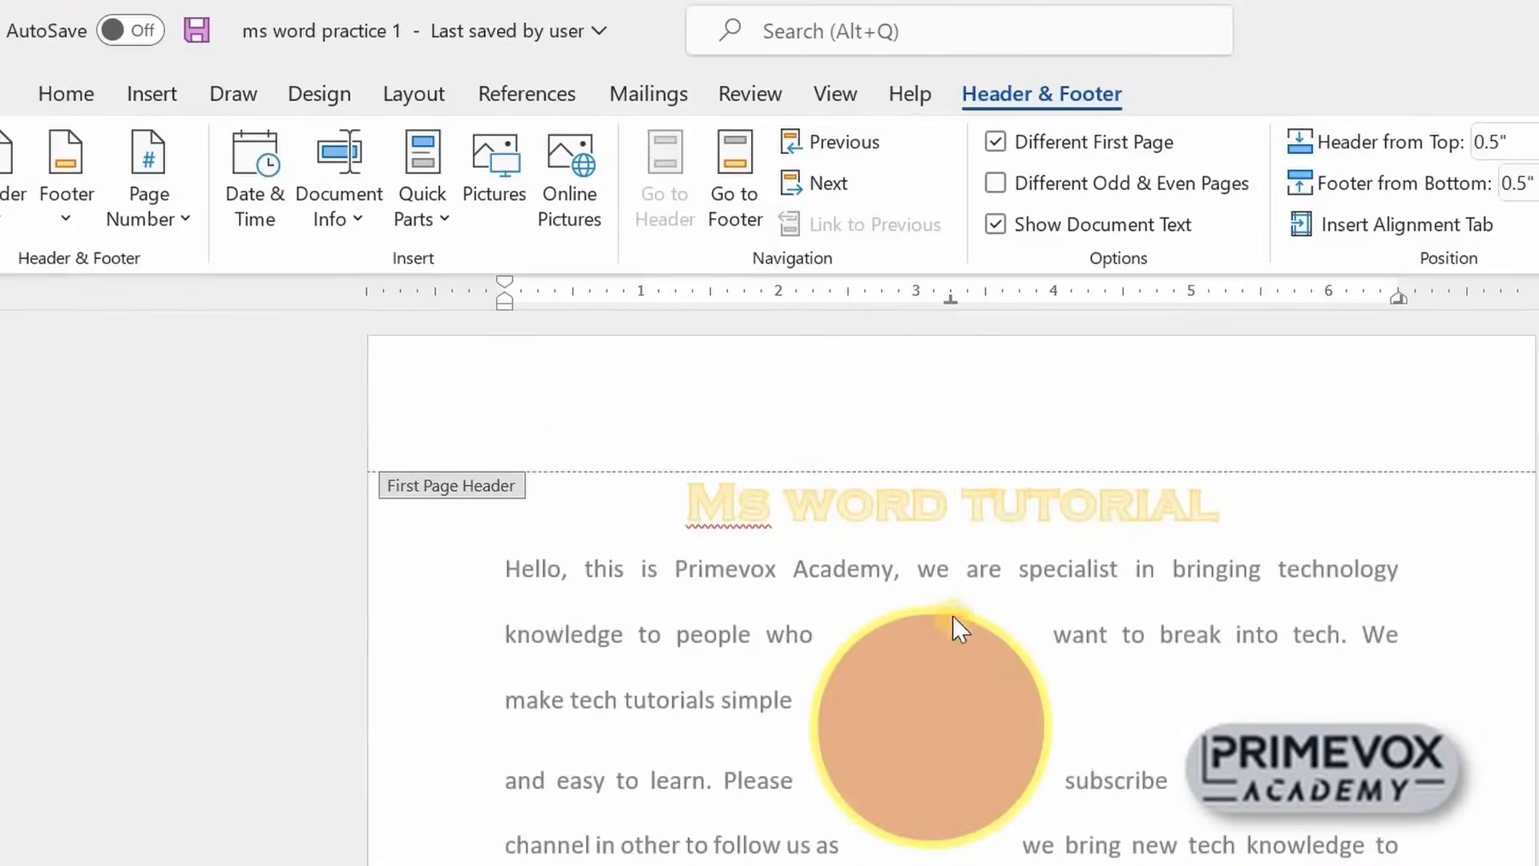
scroll(942, 734, "down", 8)
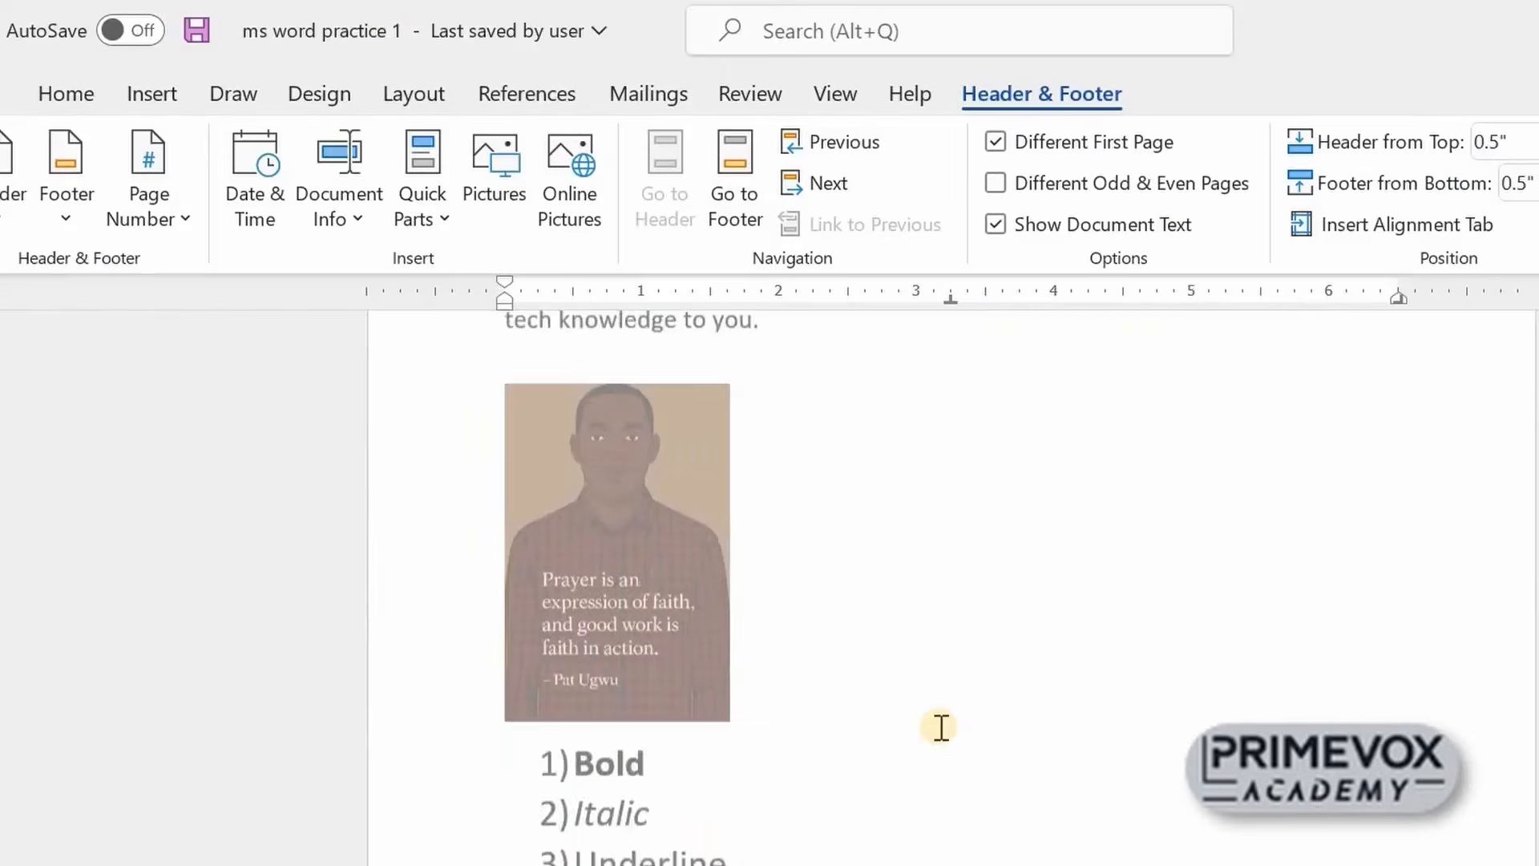
scroll(941, 727, "down", 5)
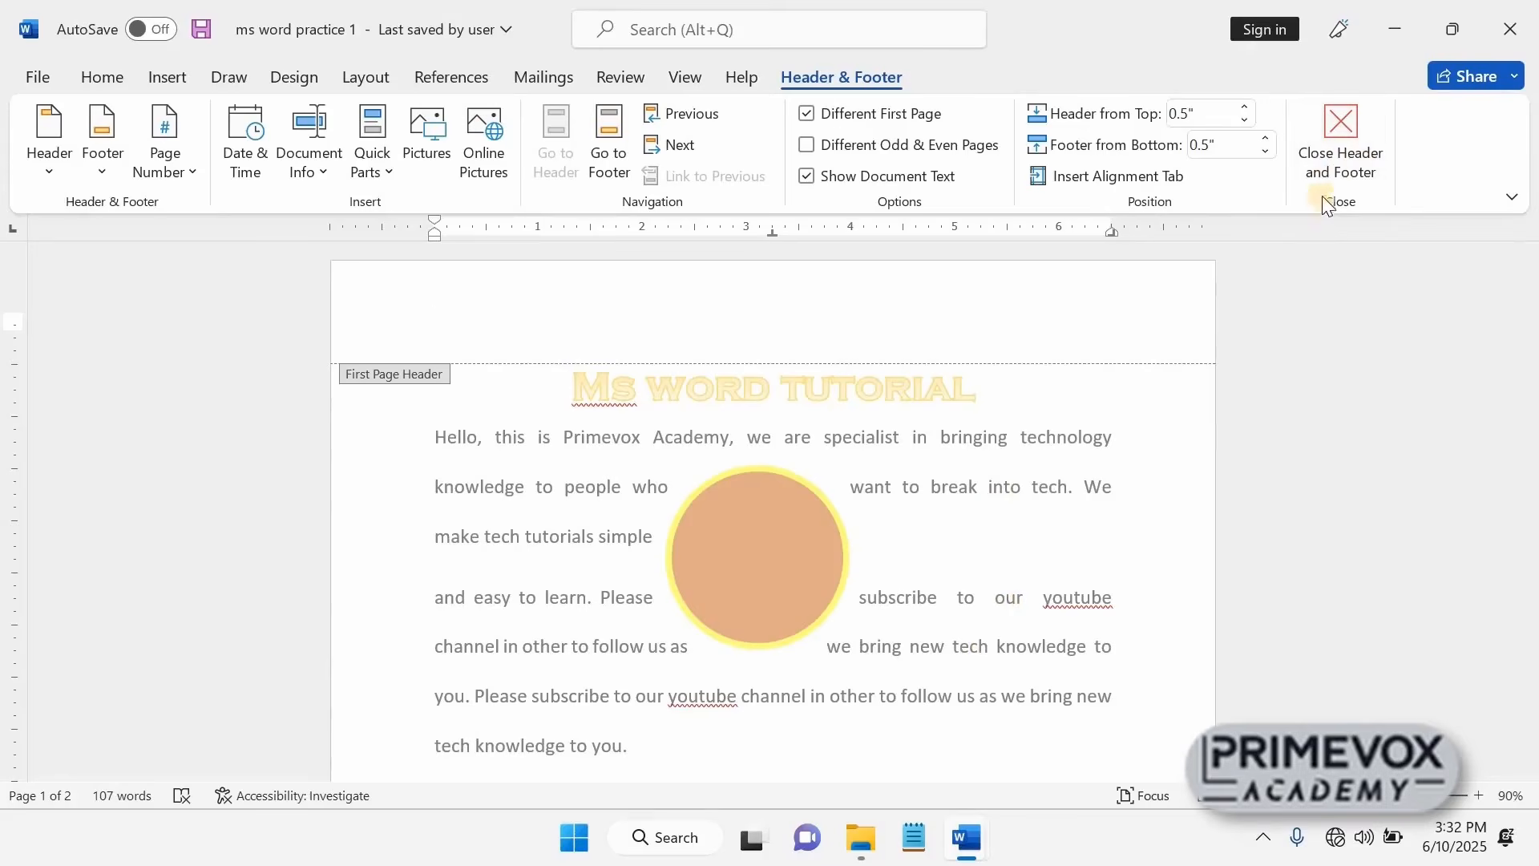
left_click(1334, 148)
scroll(848, 519, "up", 5)
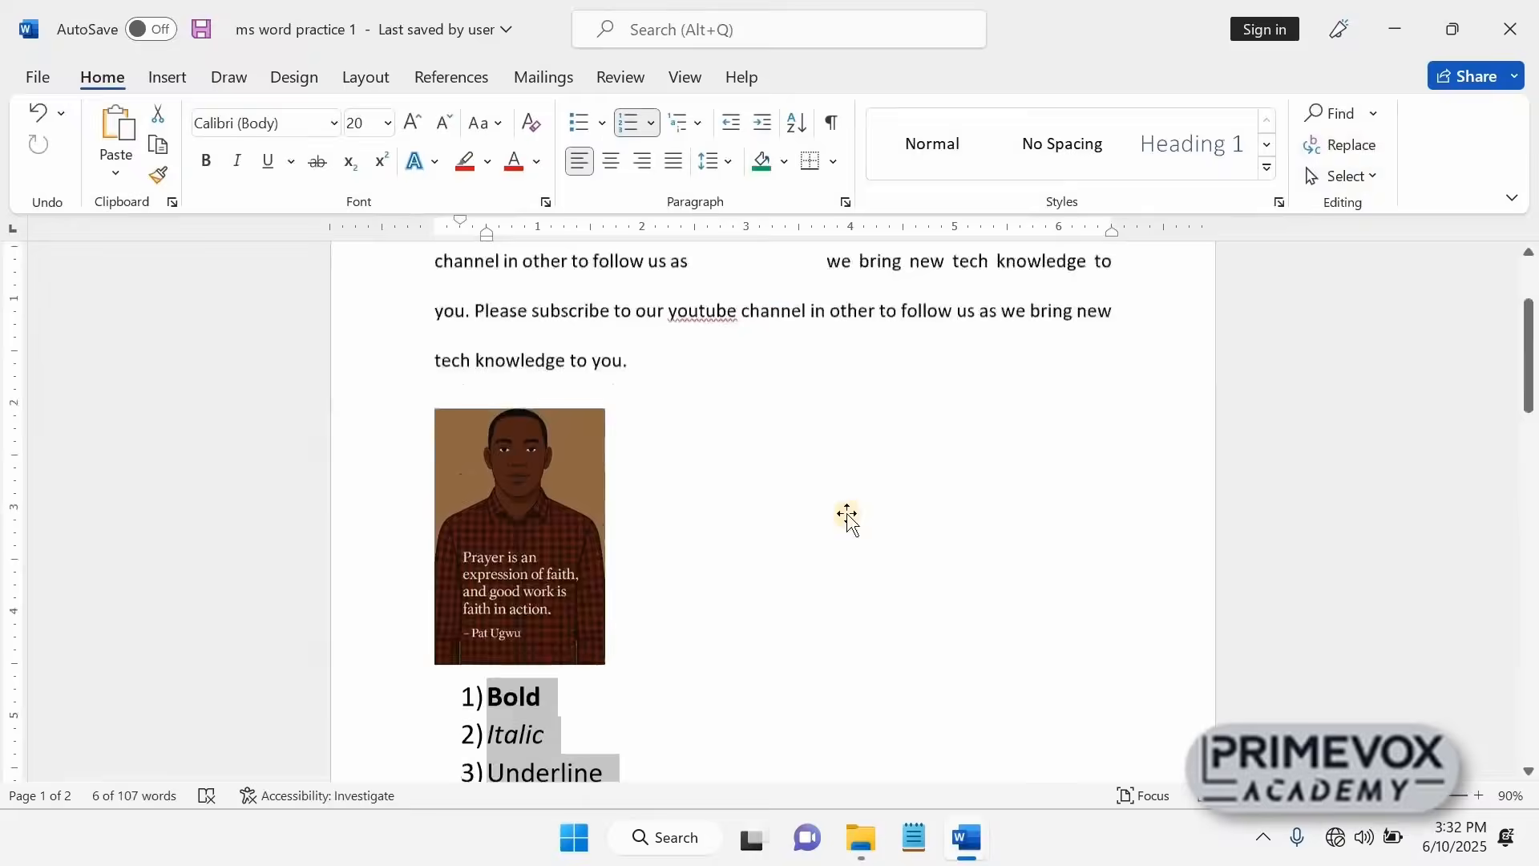
scroll(848, 510, "up", 1)
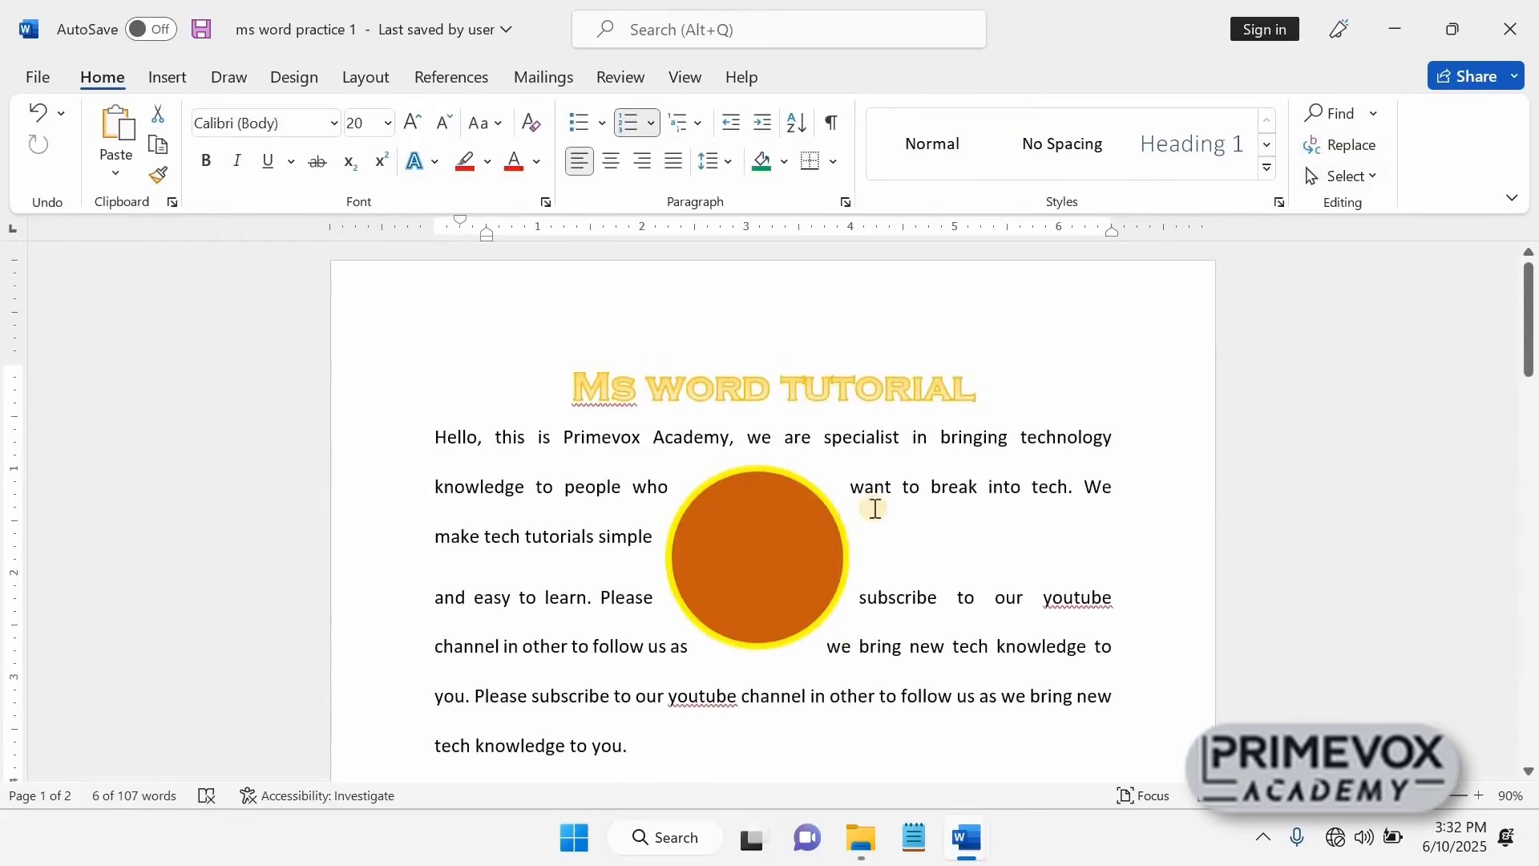